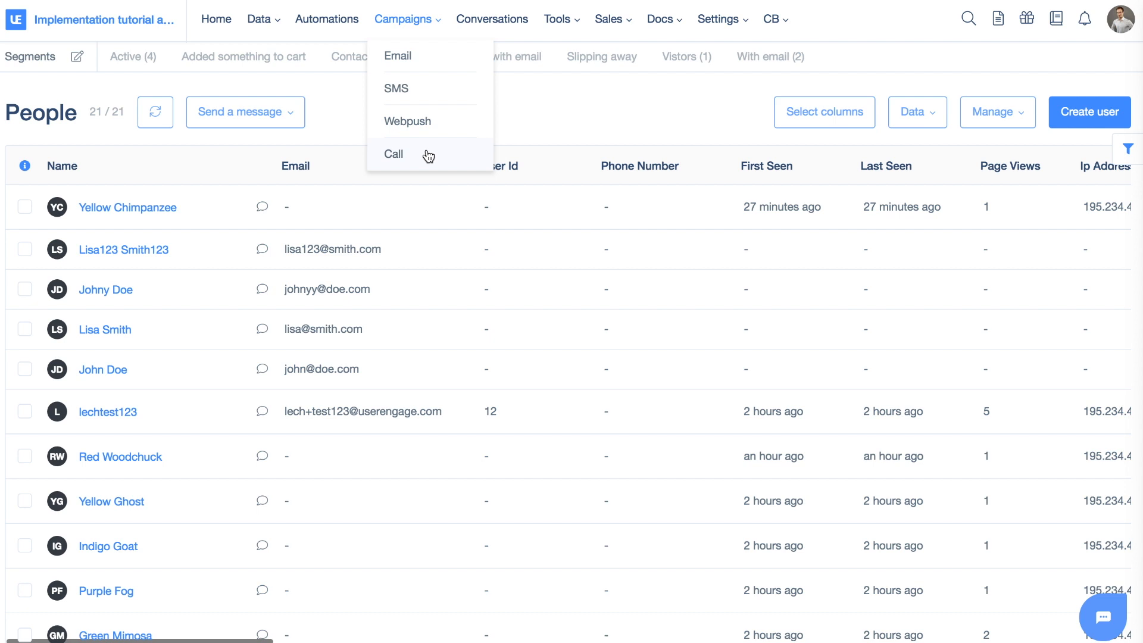
Start a new SMTP configuration in the account settings and check its host
{"action": "left_click", "coordinate": [721, 20]}
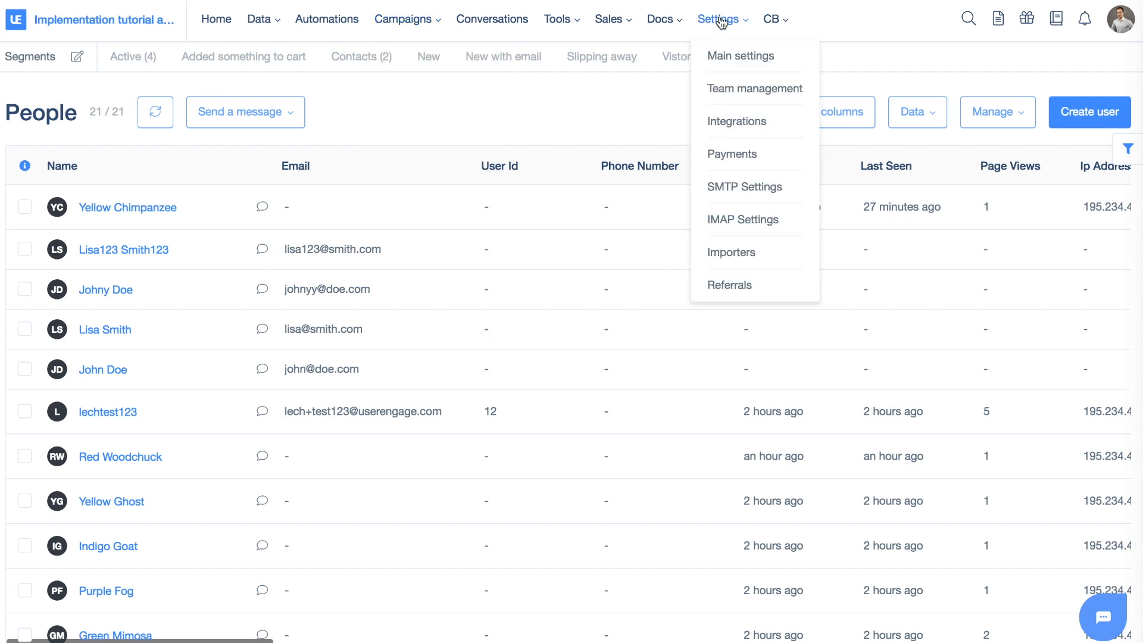
{"action": "left_click", "coordinate": [738, 186]}
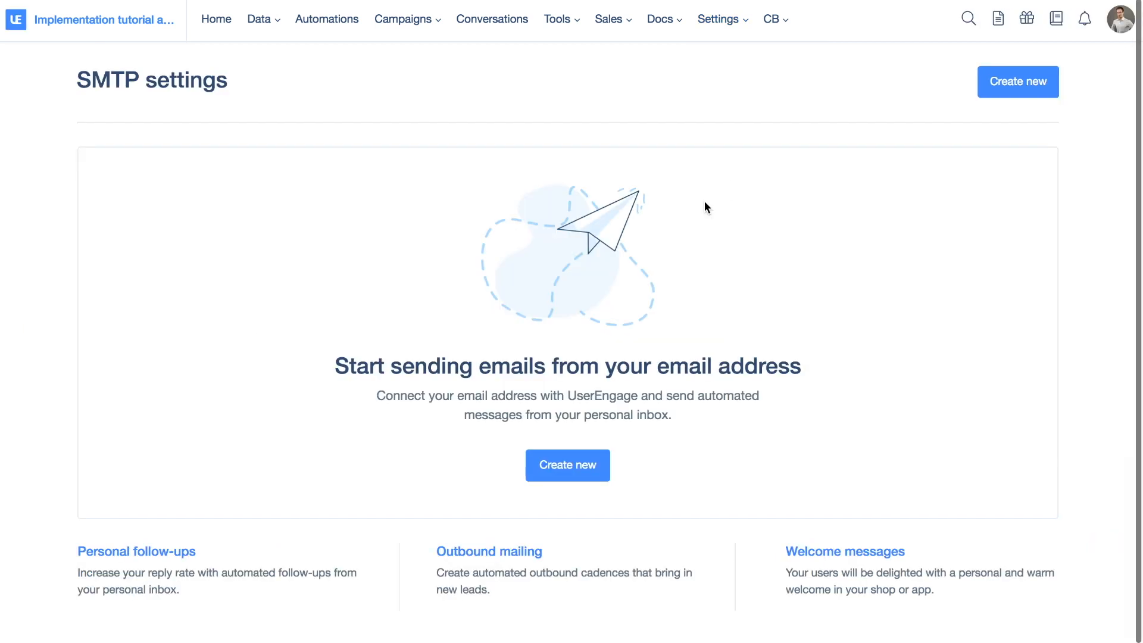
{"action": "left_click", "coordinate": [583, 469]}
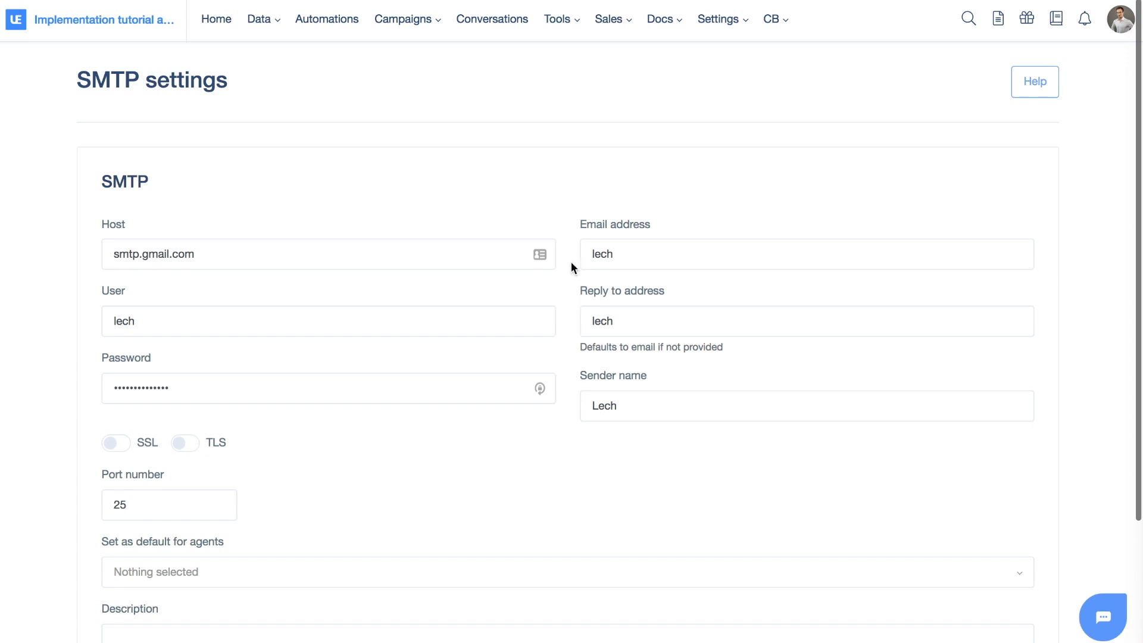
{"action": "scroll", "coordinate": [541, 169], "scroll_direction": "down", "scroll_amount": 3}
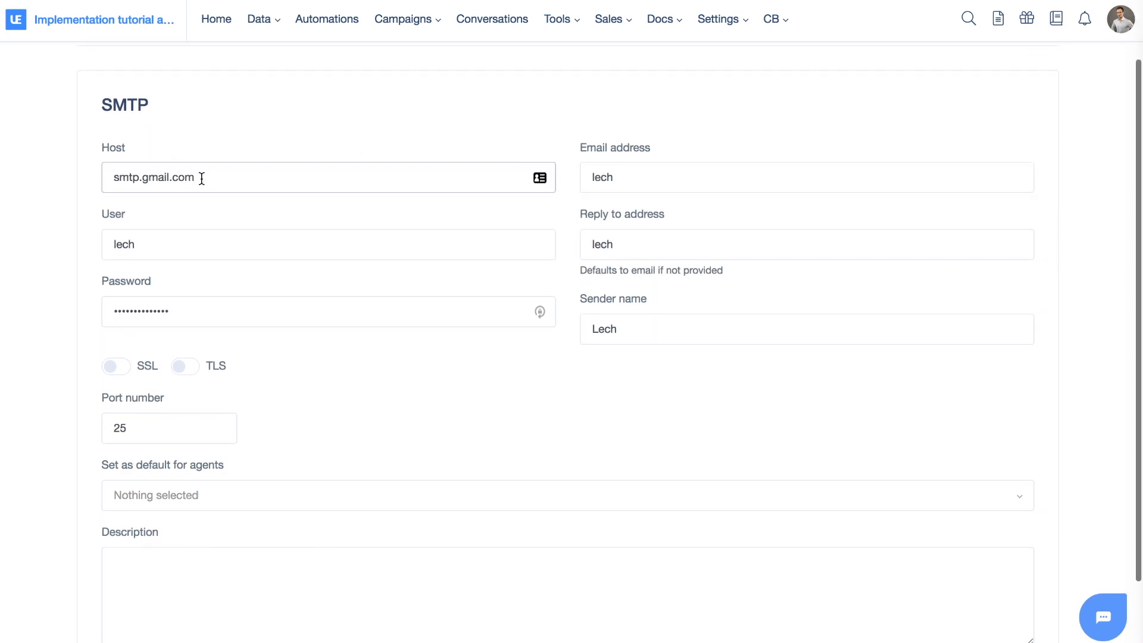
{"action": "left_click_drag", "start_coordinate": [202, 178], "coordinate": [107, 179]}
{"action": "left_click", "coordinate": [106, 180]}
{"action": "left_click", "coordinate": [428, 115]}
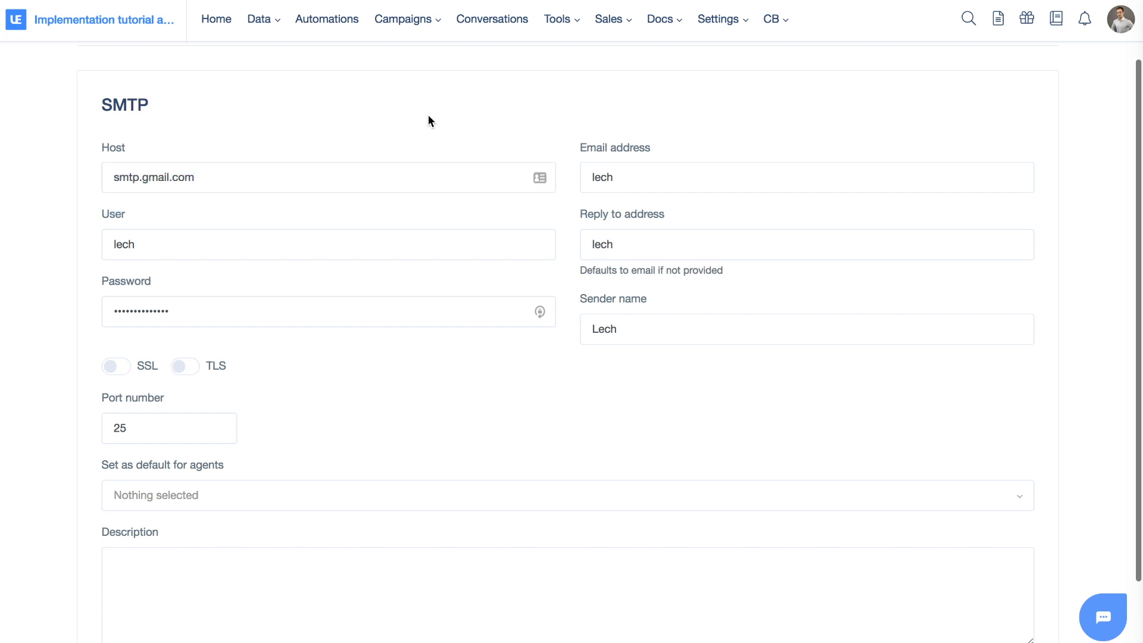
Fill in the SMTP Email address field with the sender's company e-mail address
{"action": "double_click", "coordinate": [656, 174]}
{"action": "left_click", "coordinate": [655, 224]}
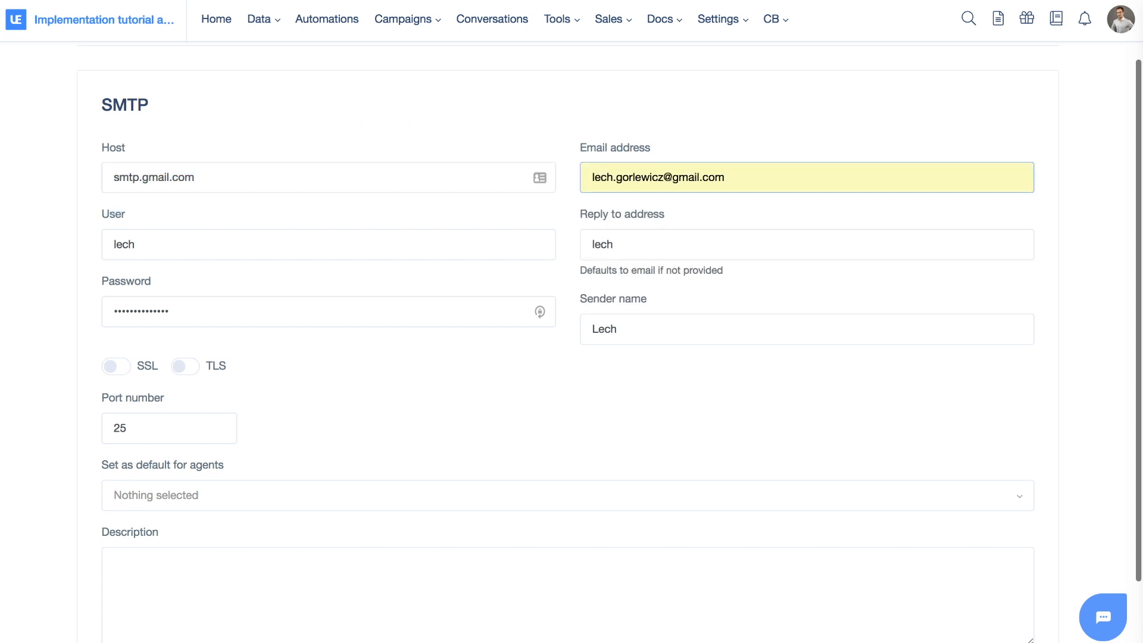
{"action": "double_click", "coordinate": [755, 176]}
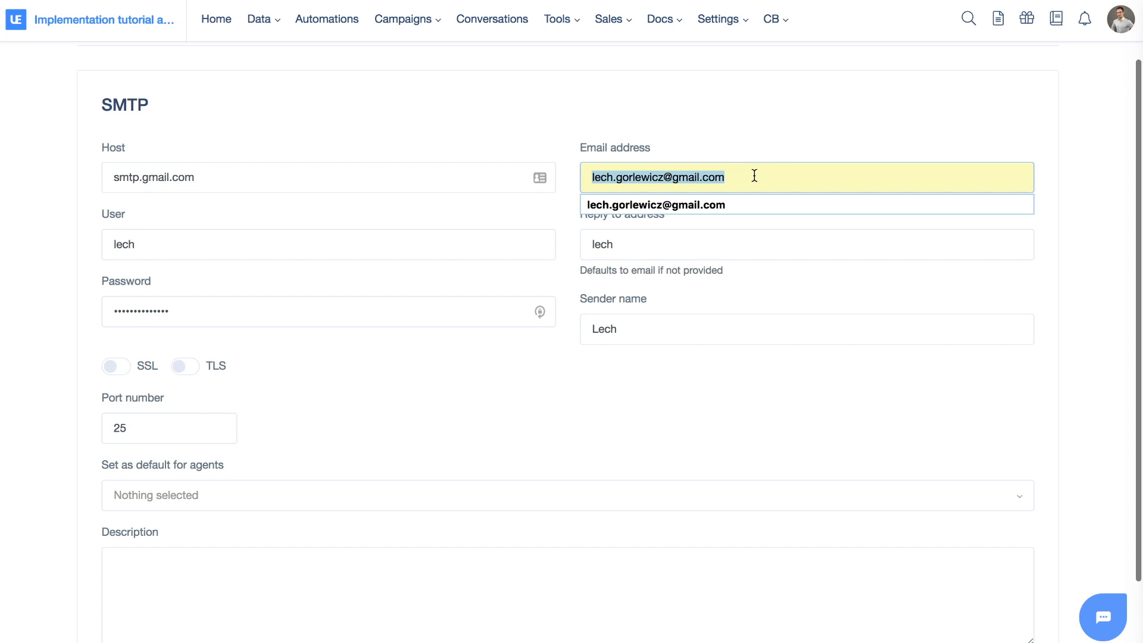
{"action": "type", "text": "lech"}
{"action": "key", "text": "Down"}
{"action": "key", "text": "Return"}
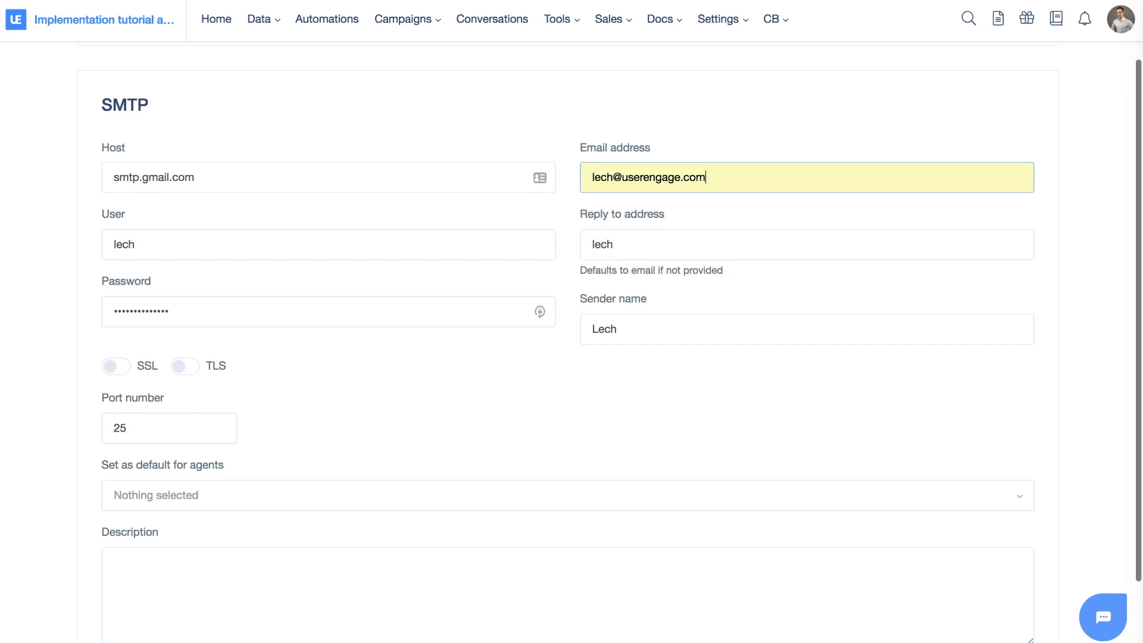
Copy the sender's e-mail address into the User and Reply to address fields
{"action": "left_click", "coordinate": [209, 251]}
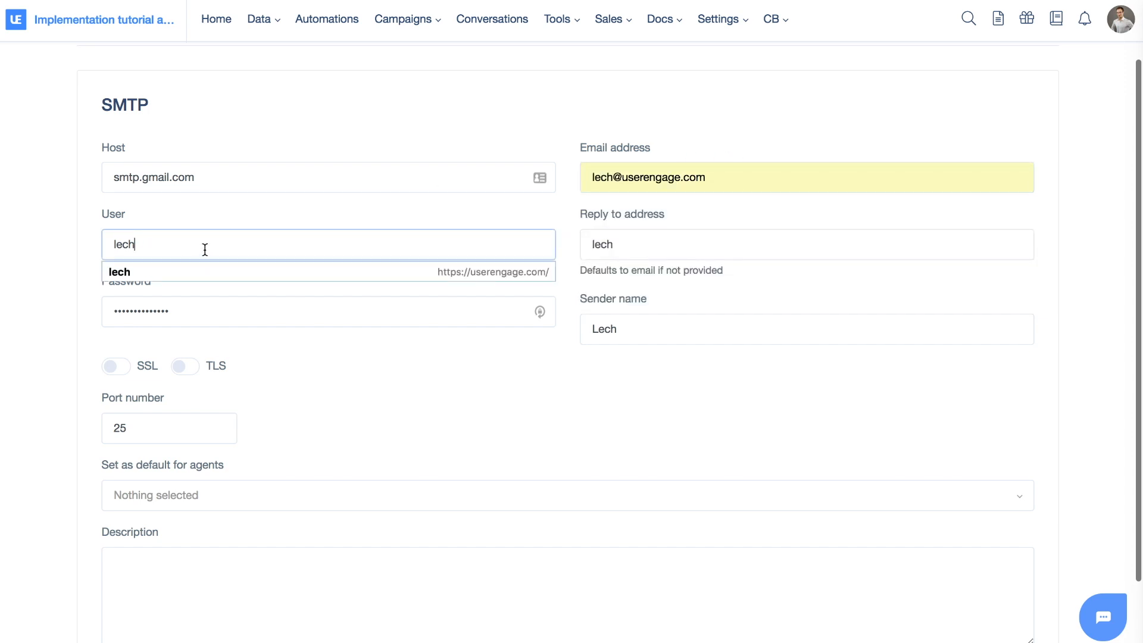
{"action": "left_click", "coordinate": [722, 170]}
{"action": "key", "text": "super+a"}
{"action": "key", "text": "super+c"}
{"action": "left_click", "coordinate": [337, 239]}
{"action": "key", "text": "super+a"}
{"action": "key", "text": "super+v"}
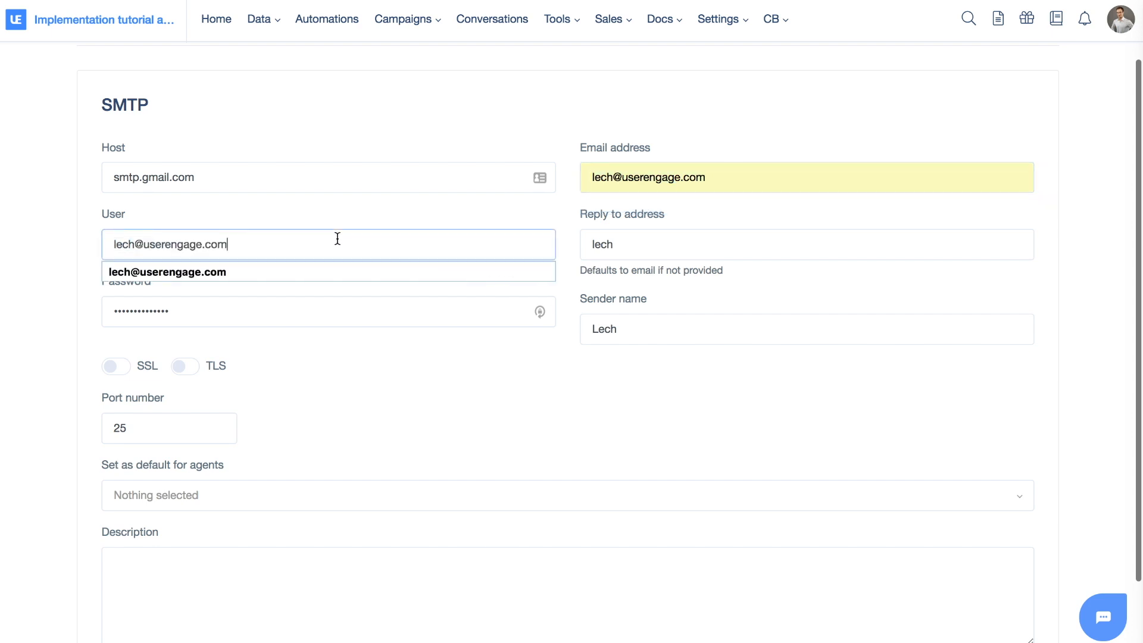
{"action": "left_click", "coordinate": [647, 253]}
{"action": "key", "text": "super+a"}
{"action": "key", "text": "super+v"}
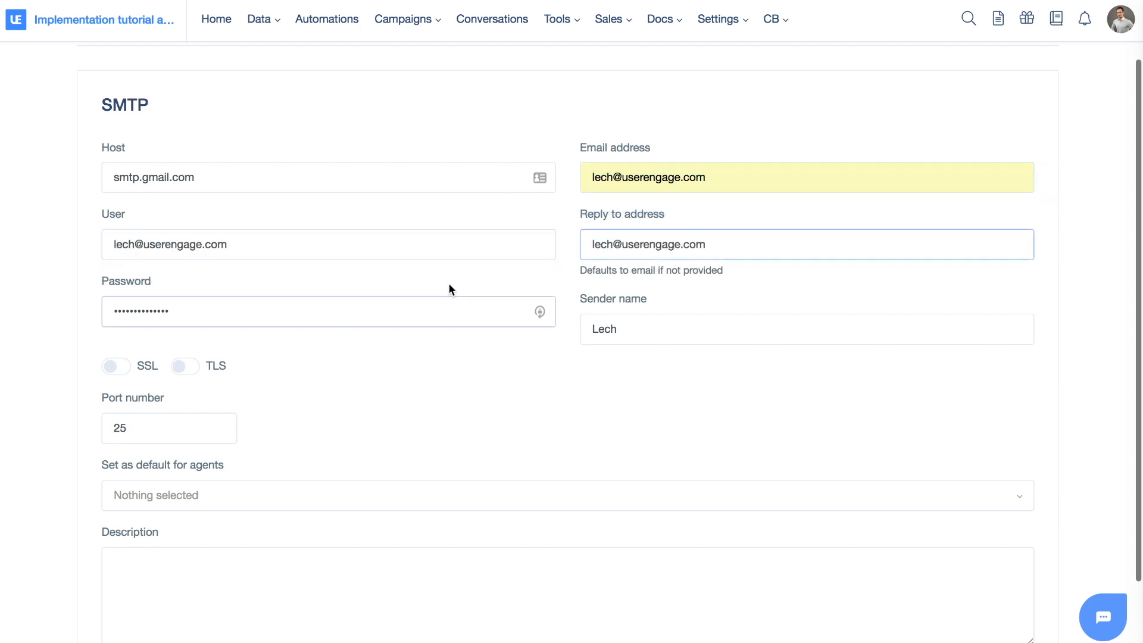
Replace the SMTP password with the e-mail account's password
{"action": "left_click", "coordinate": [276, 300]}
{"action": "left_click_drag", "start_coordinate": [171, 311], "coordinate": [107, 311]}
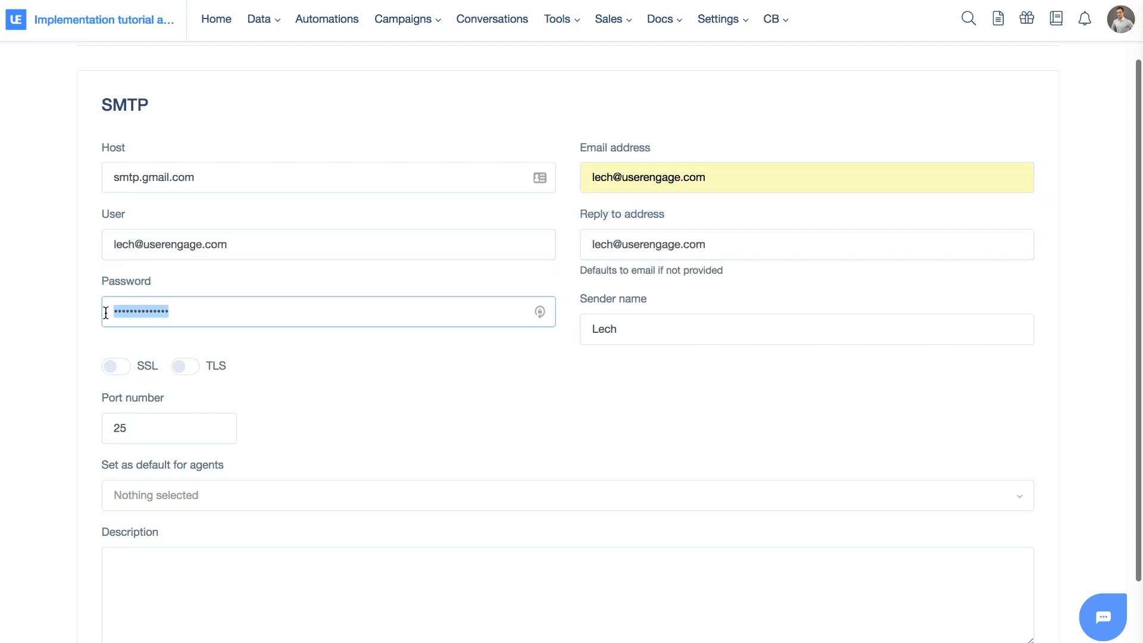
{"action": "left_click", "coordinate": [81, 316]}
{"action": "left_click", "coordinate": [167, 313]}
{"action": "key", "text": "super+a"}
{"action": "type", "text": "•••••••••••"}
{"action": "left_click", "coordinate": [638, 324]}
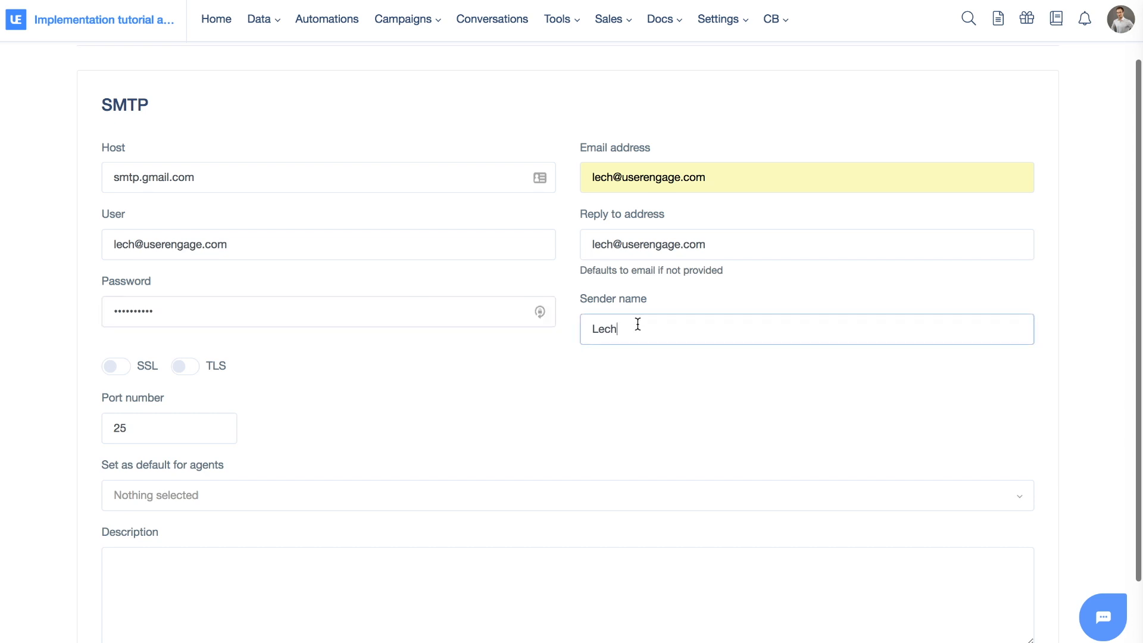
Enable TLS for the SMTP connection and set the port number to 587
{"action": "left_click", "coordinate": [185, 367]}
{"action": "left_click", "coordinate": [148, 424]}
{"action": "left_click_drag", "start_coordinate": [147, 428], "coordinate": [109, 428]}
{"action": "type", "text": "5"}
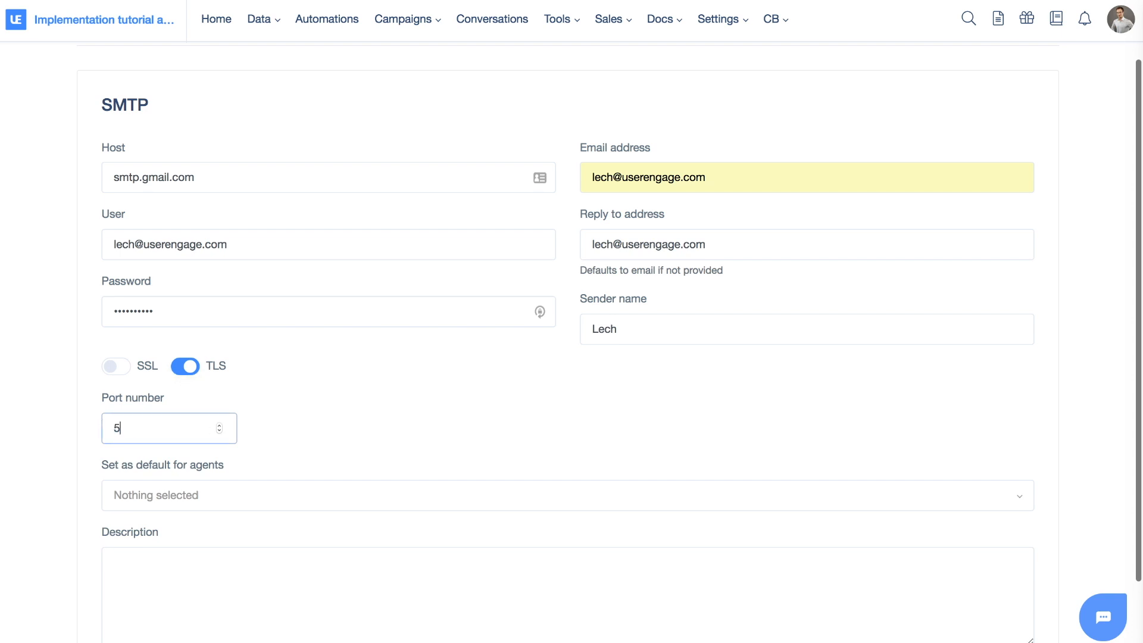
{"action": "type", "text": "87"}
Set the SMTP configuration as default for the account's agent and save the changes
{"action": "scroll", "coordinate": [281, 453], "scroll_direction": "down", "scroll_amount": 1}
{"action": "scroll", "coordinate": [281, 454], "scroll_direction": "down", "scroll_amount": 2}
{"action": "left_click", "coordinate": [248, 441]}
{"action": "left_click", "coordinate": [201, 470]}
{"action": "left_click", "coordinate": [349, 373]}
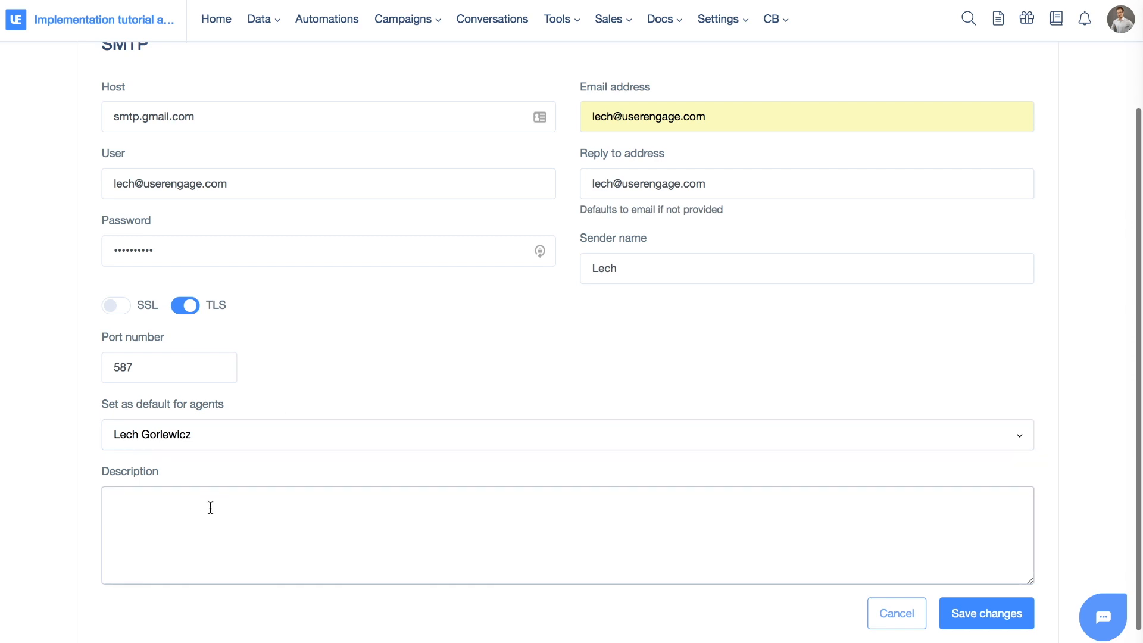
{"action": "left_click", "coordinate": [953, 616]}
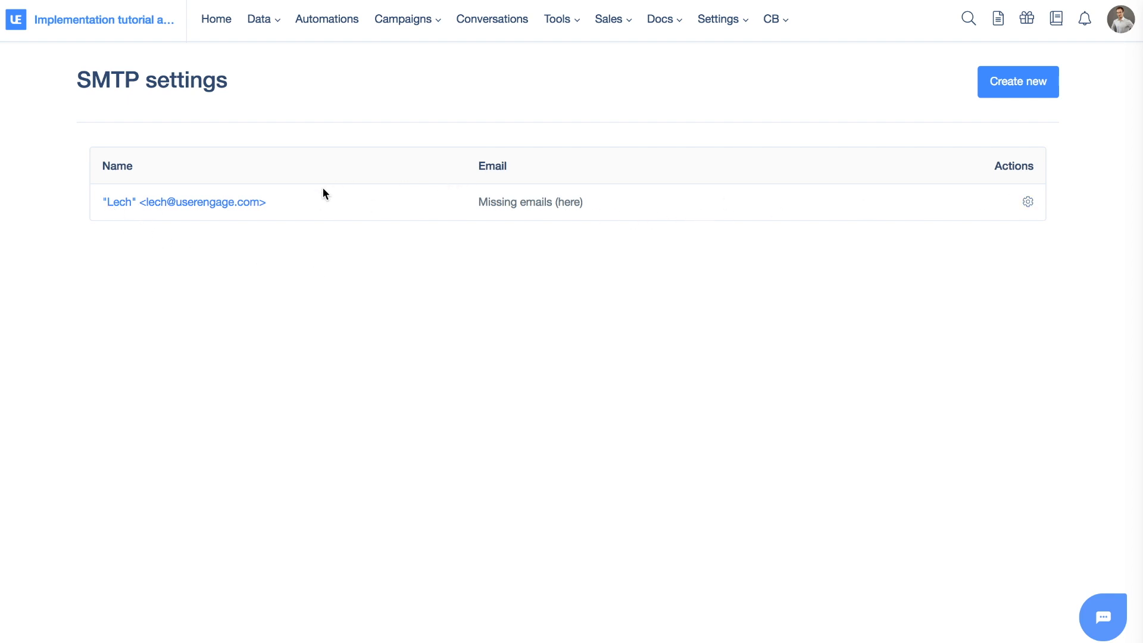
Start a new IMAP inbox connection and apply the Gmail preset with host imap.gmail.com and port 993
{"action": "left_click", "coordinate": [729, 24]}
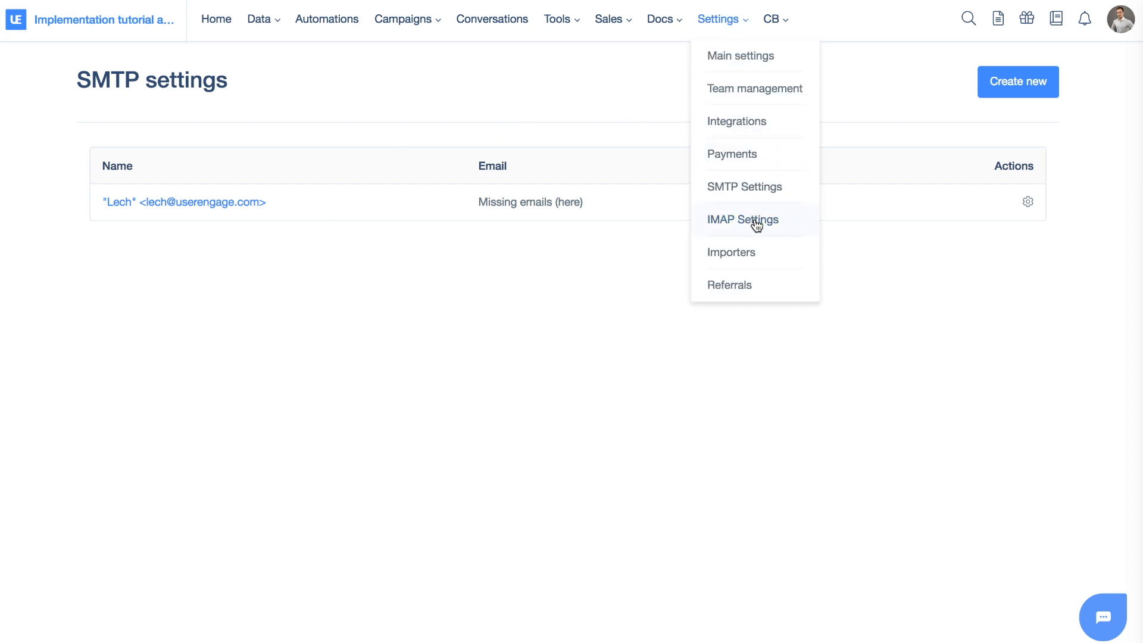
{"action": "left_click", "coordinate": [756, 225]}
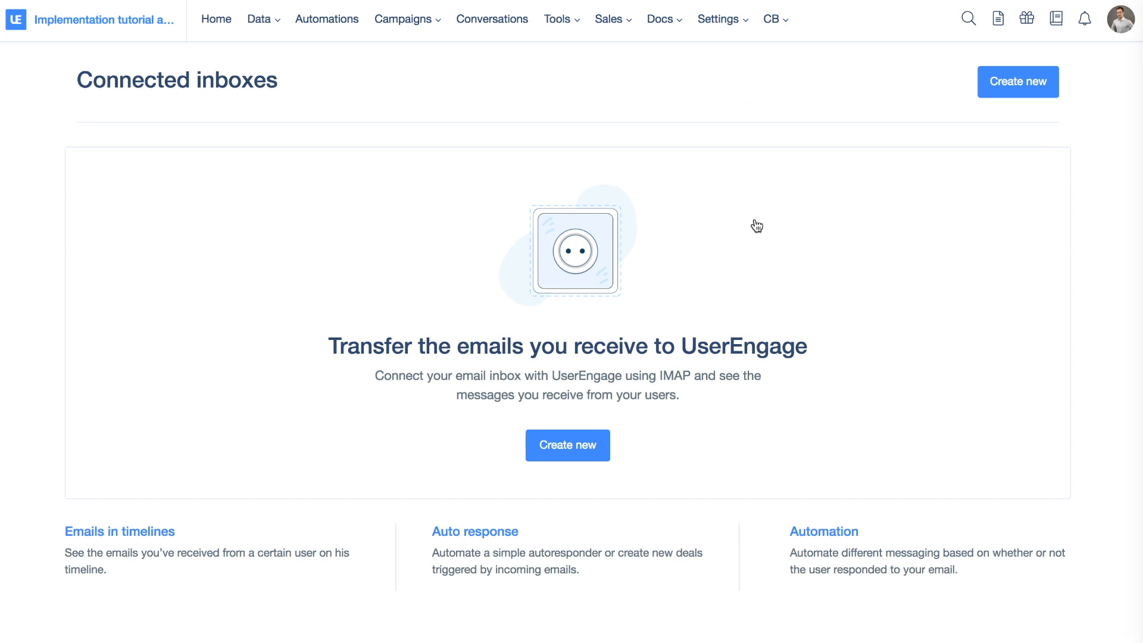
{"action": "left_click", "coordinate": [560, 459]}
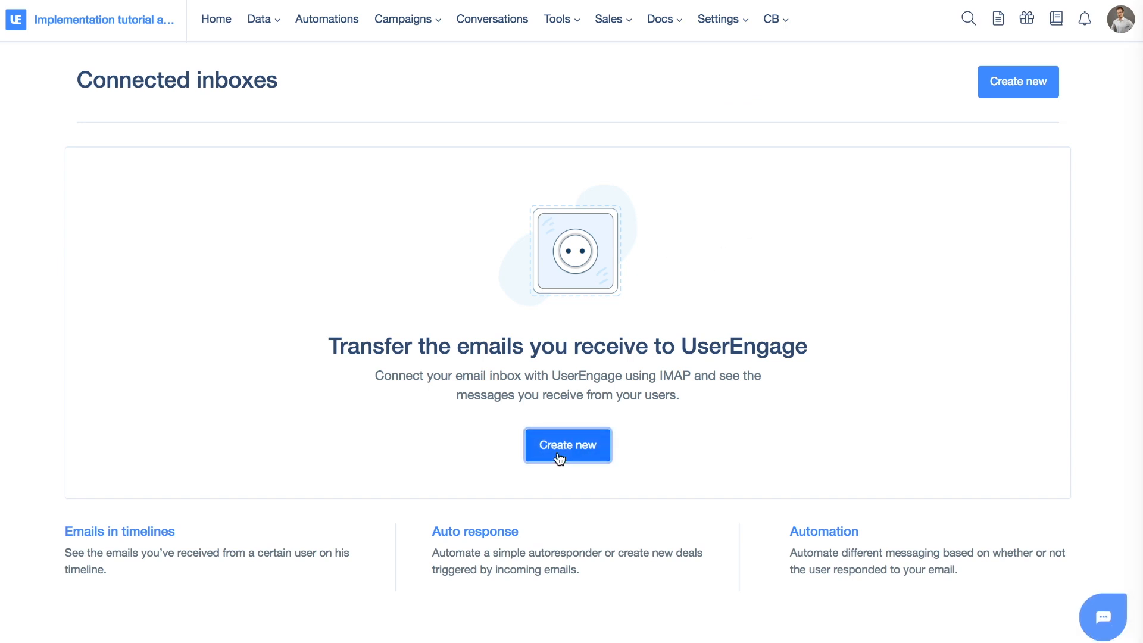
{"action": "left_click", "coordinate": [135, 249]}
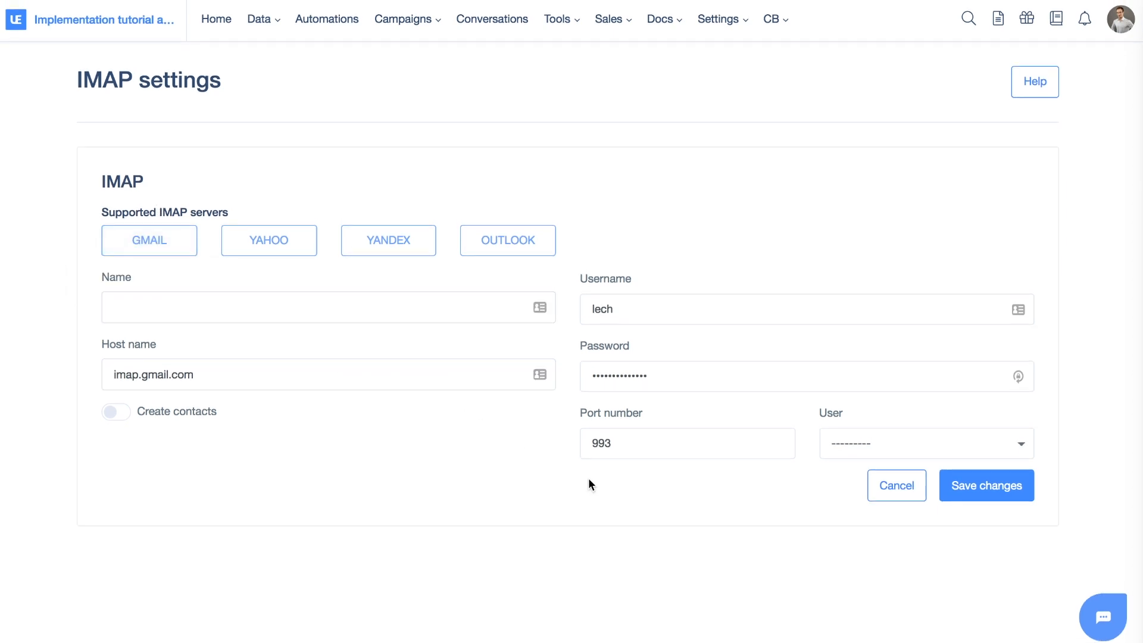
{"action": "left_click_drag", "start_coordinate": [632, 448], "coordinate": [588, 445]}
{"action": "left_click", "coordinate": [662, 453]}
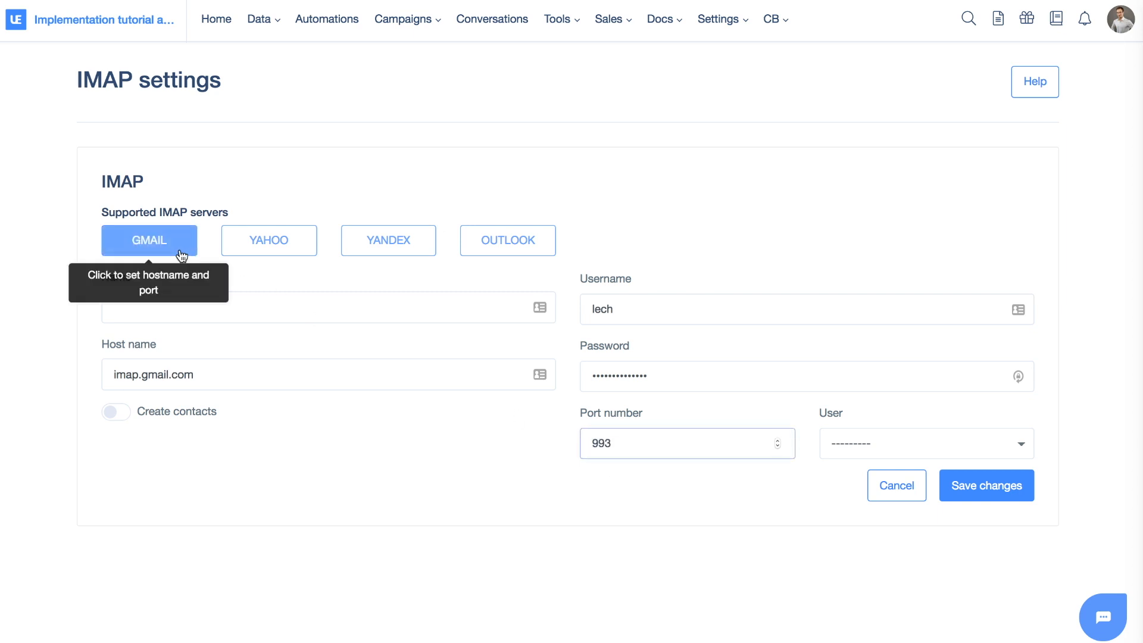
Enter the company e-mail address as the name of the IMAP inbox
{"action": "left_click", "coordinate": [150, 304]}
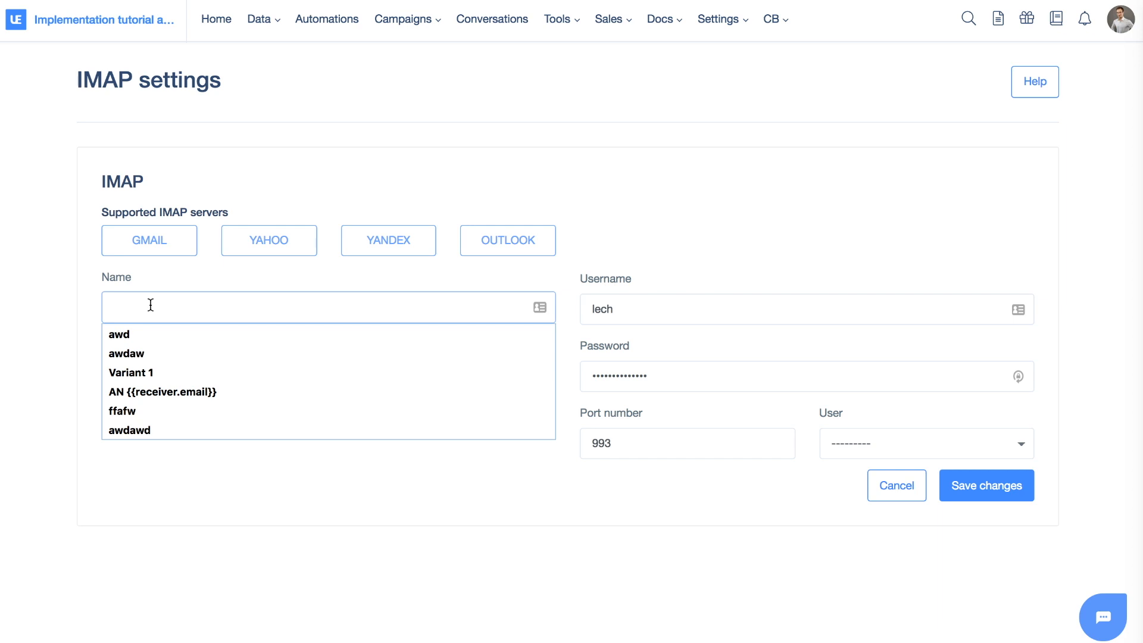
{"action": "type", "text": "Lec"}
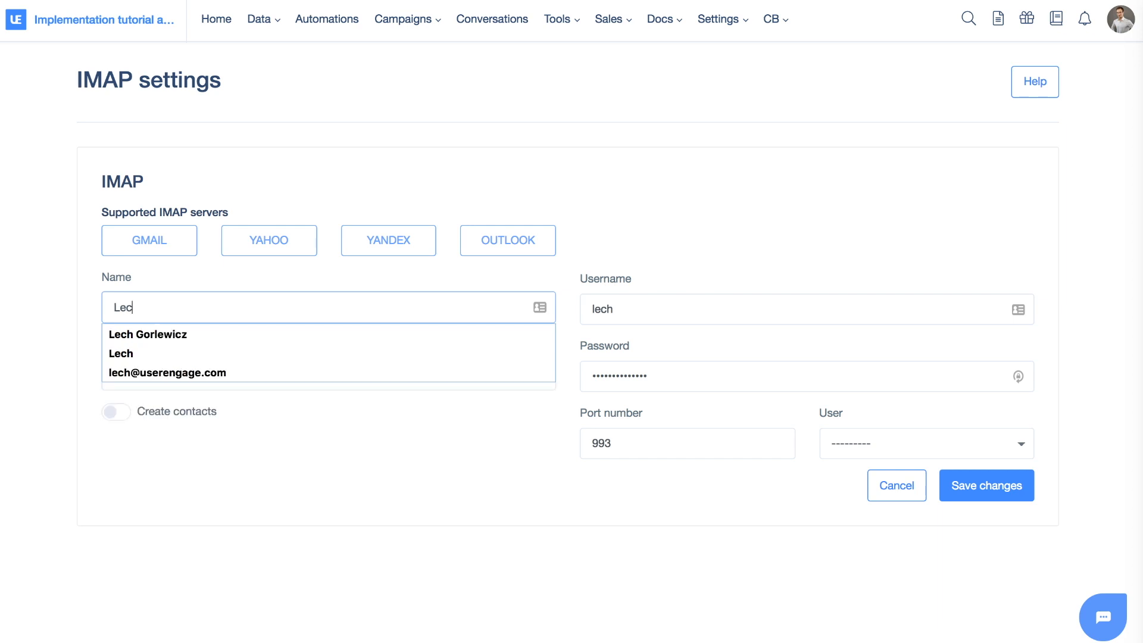
{"action": "key", "text": "BackSpace"}
{"action": "key", "text": "BackSpace"}
{"action": "key", "text": "BackSpace"}
{"action": "type", "text": "lech@"}
{"action": "key", "text": "Down"}
{"action": "key", "text": "Return"}
{"action": "left_click", "coordinate": [240, 511]}
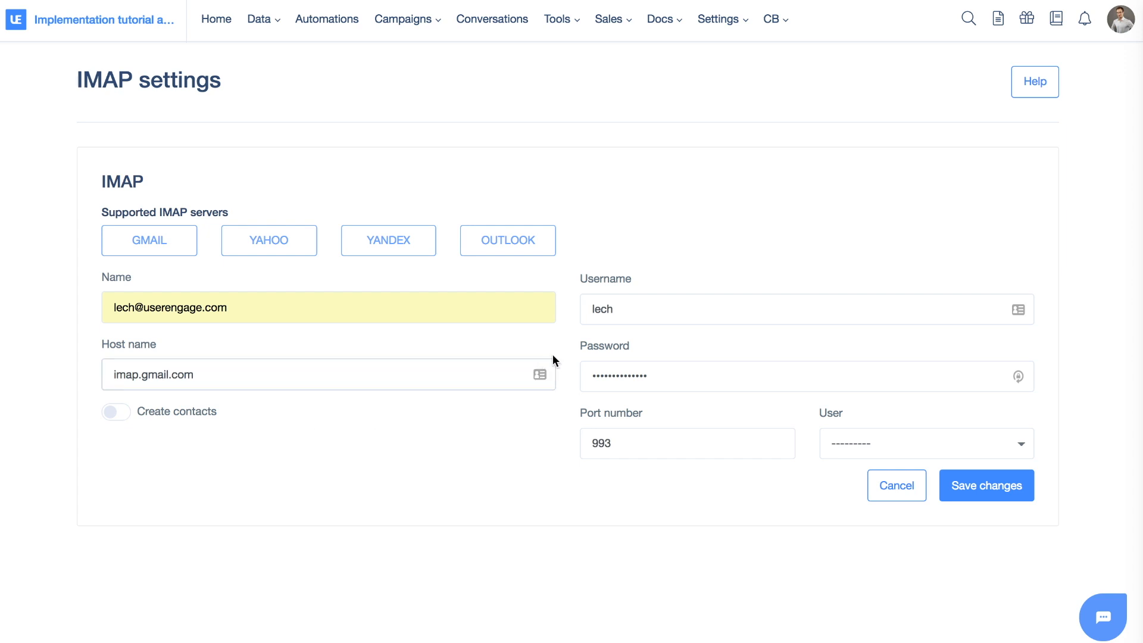
Copy the e-mail address into the IMAP Username field and enter the account password
{"action": "triple_click", "coordinate": [506, 309]}
{"action": "left_click", "coordinate": [647, 317]}
{"action": "triple_click", "coordinate": [647, 317]}
{"action": "key", "text": "super+v"}
{"action": "left_click", "coordinate": [673, 260]}
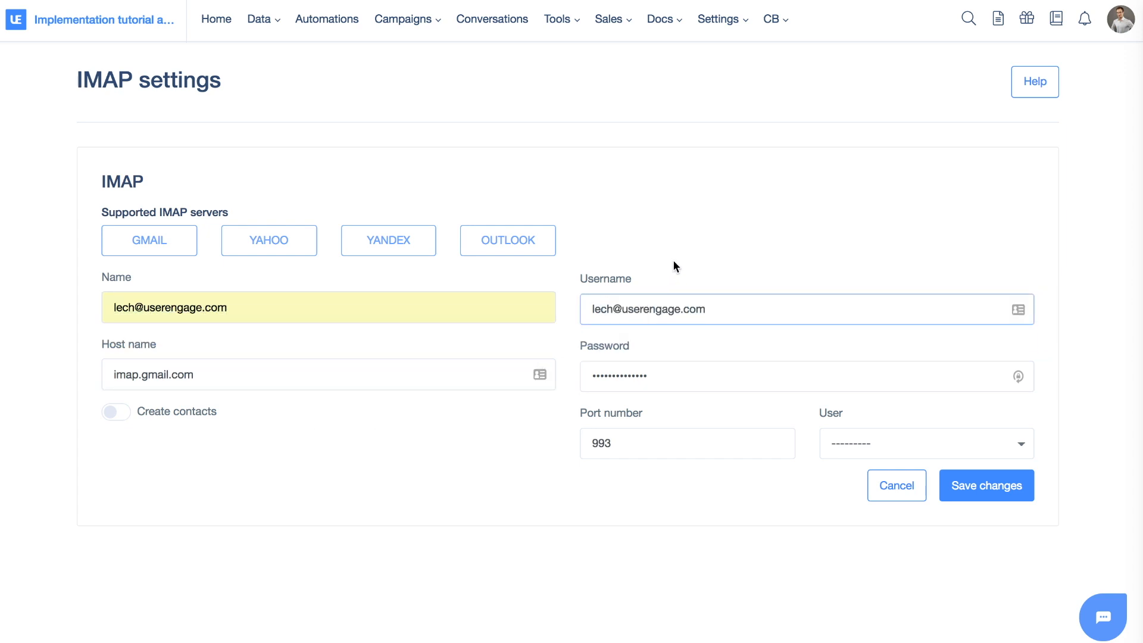
{"action": "triple_click", "coordinate": [633, 388]}
{"action": "type", "text": "••••••••••"}
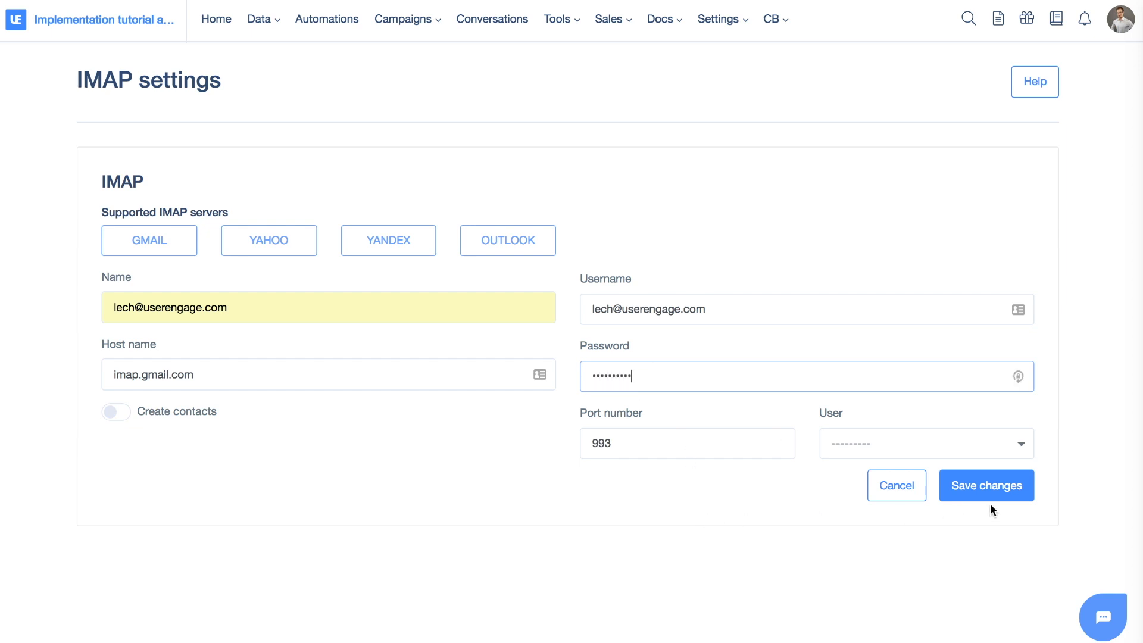
Assign the IMAP inbox to the account's agent and save the changes
{"action": "left_click", "coordinate": [904, 442]}
{"action": "left_click", "coordinate": [904, 459]}
{"action": "left_click", "coordinate": [980, 484]}
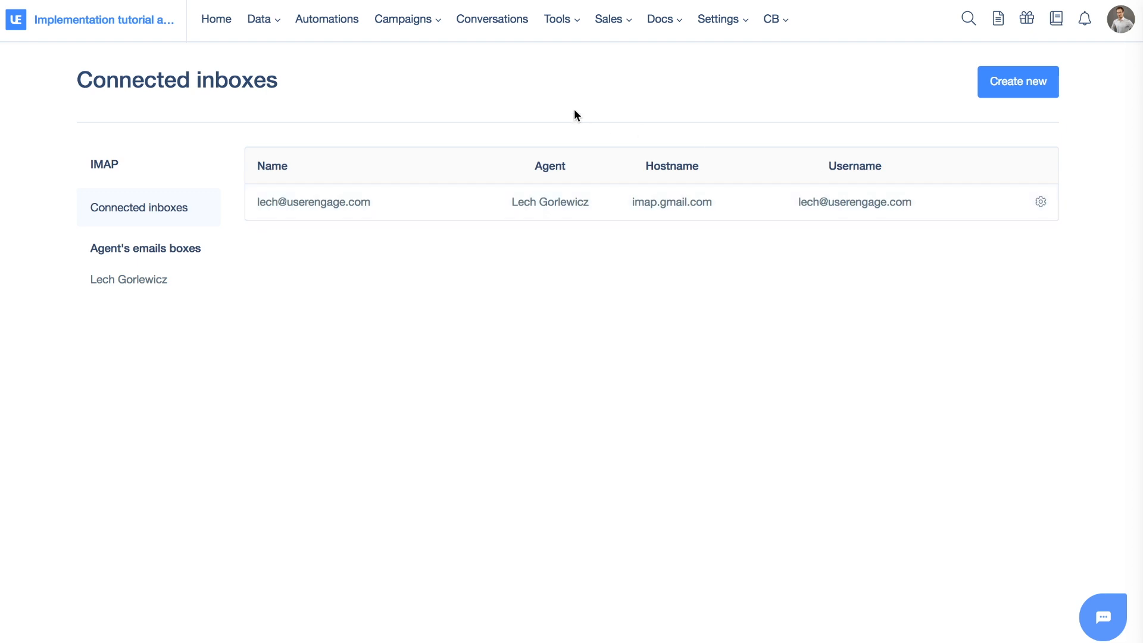
Open the SMS campaign setup and view the form for adding a credit card
{"action": "left_click", "coordinate": [392, 39]}
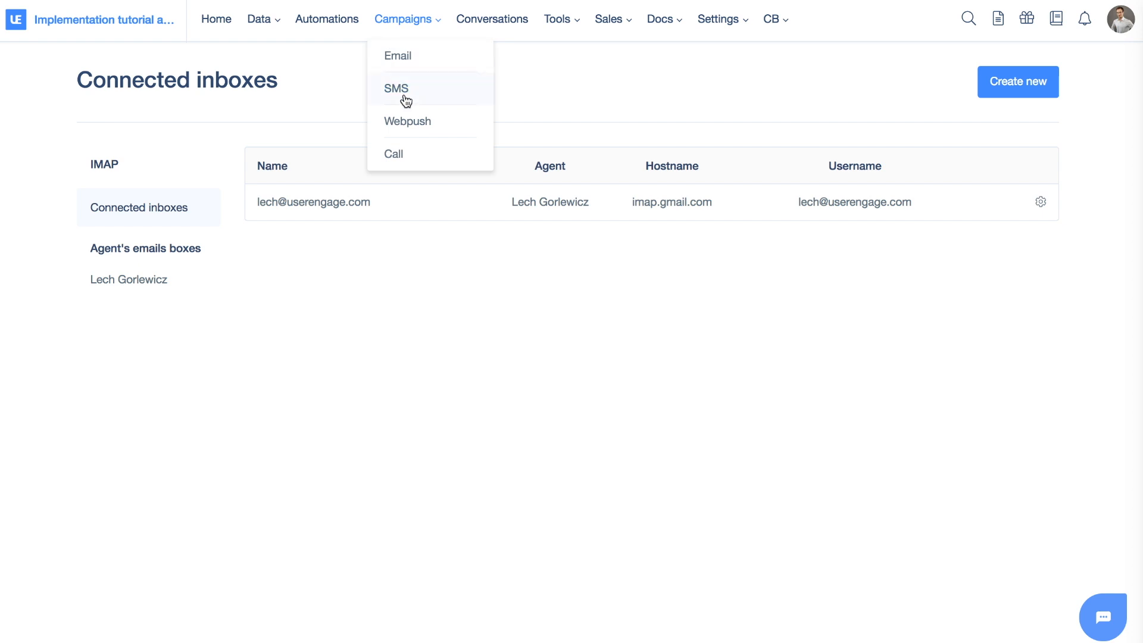
{"action": "left_click", "coordinate": [402, 96]}
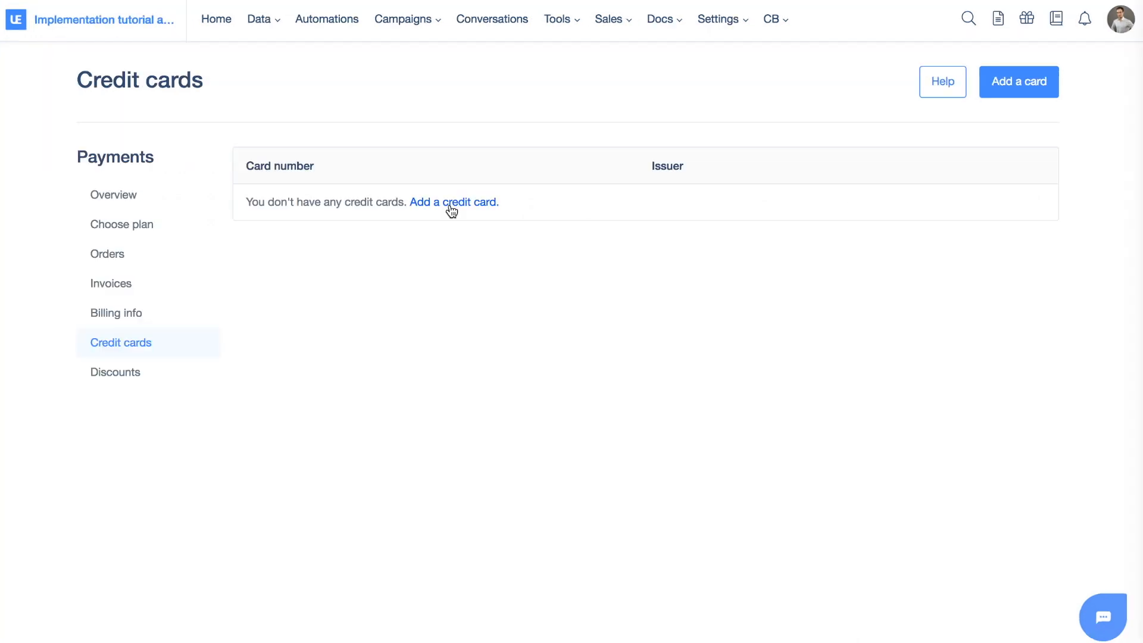
{"action": "left_click", "coordinate": [452, 203]}
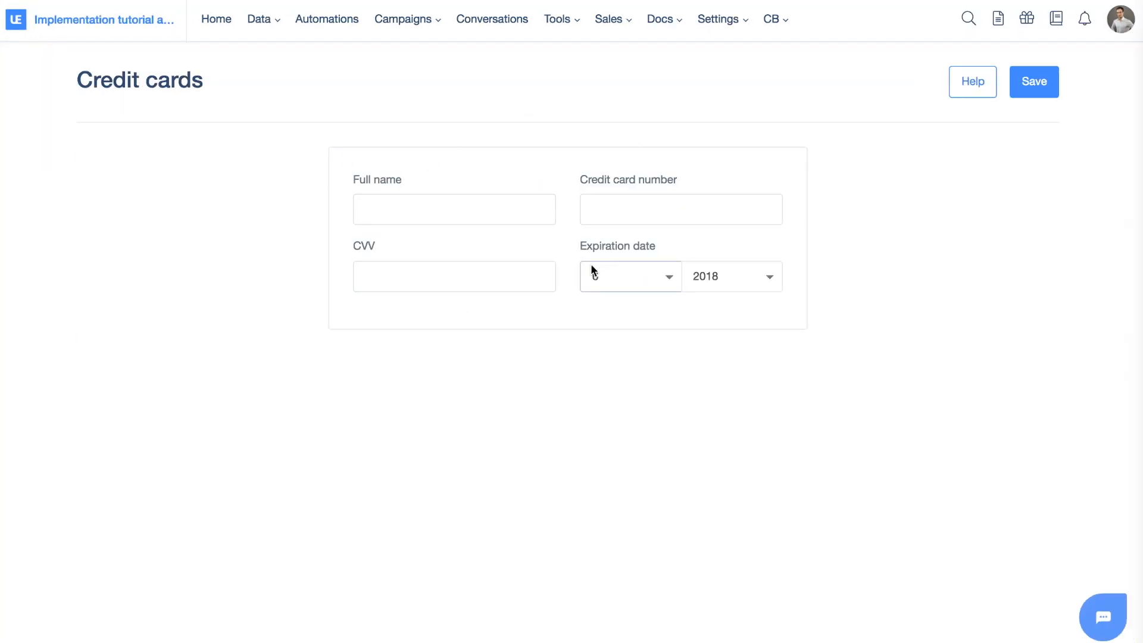
From the SMS campaign setup, start buying a phone number and name it "Sales number"
{"action": "left_click", "coordinate": [387, 19]}
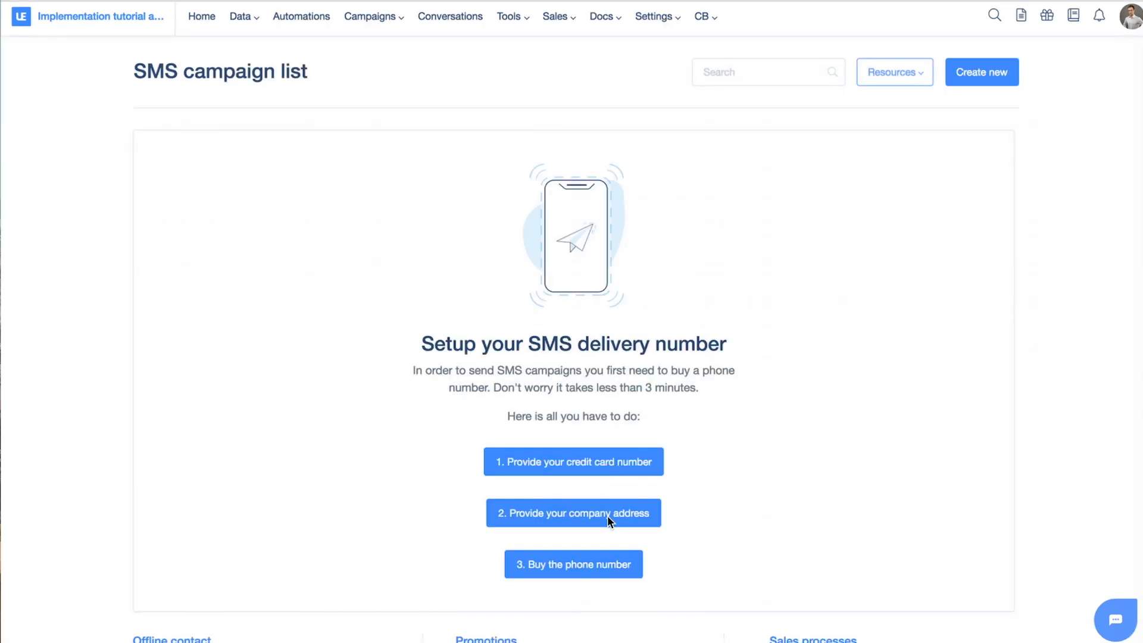
{"action": "left_click", "coordinate": [591, 566]}
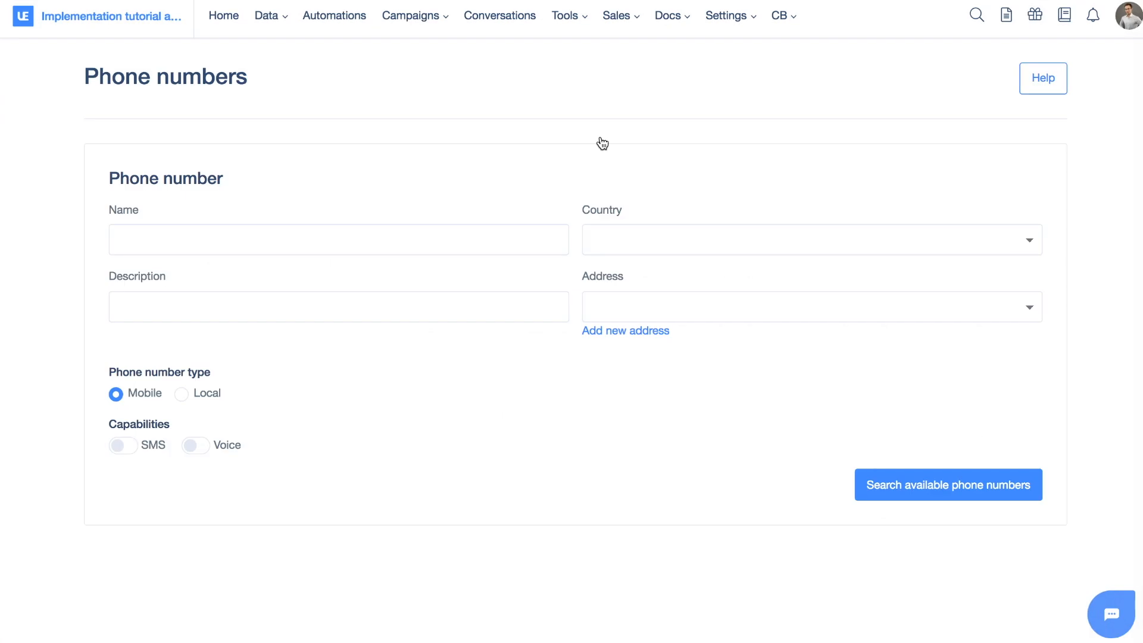
{"action": "left_click", "coordinate": [425, 237]}
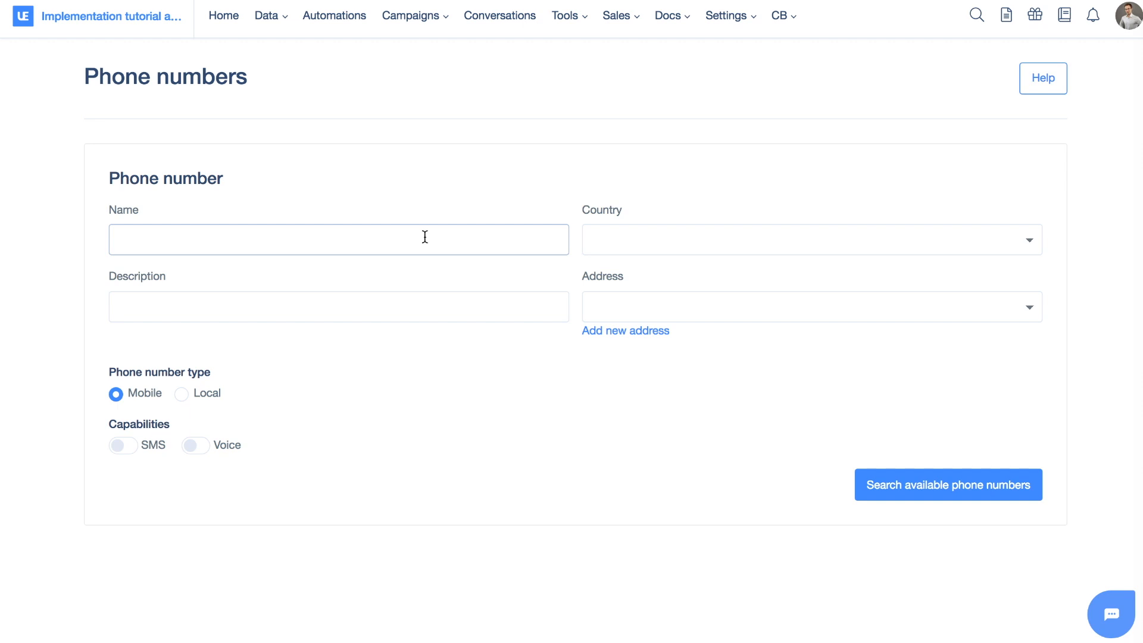
{"action": "left_click", "coordinate": [425, 237]}
{"action": "type", "text": "Sales"}
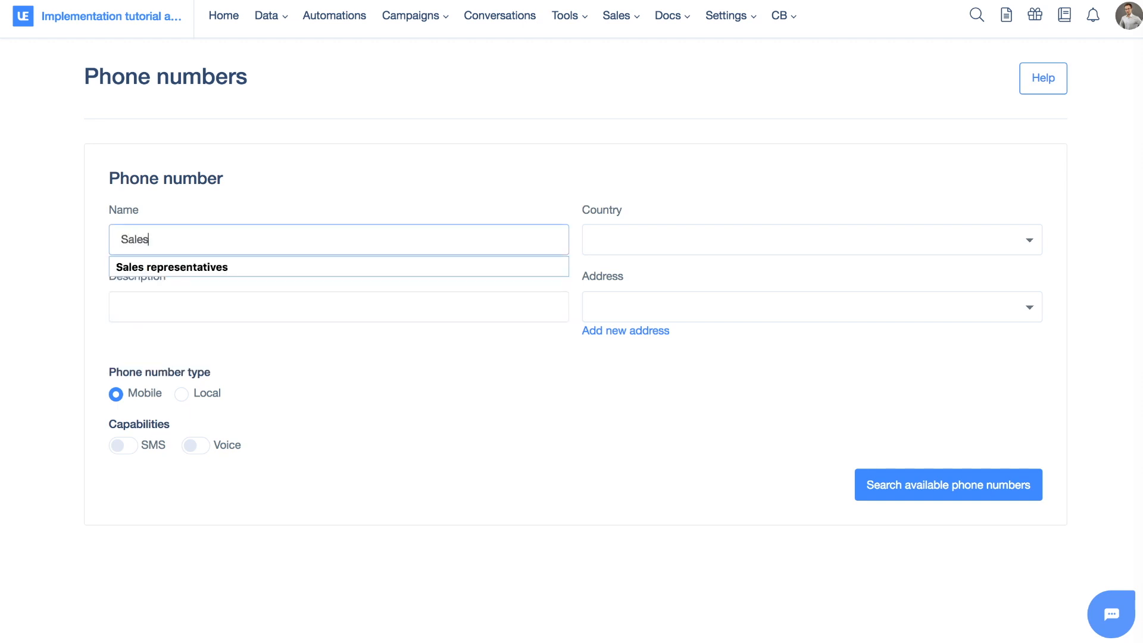
{"action": "type", "text": " number"}
{"action": "left_click", "coordinate": [500, 185]}
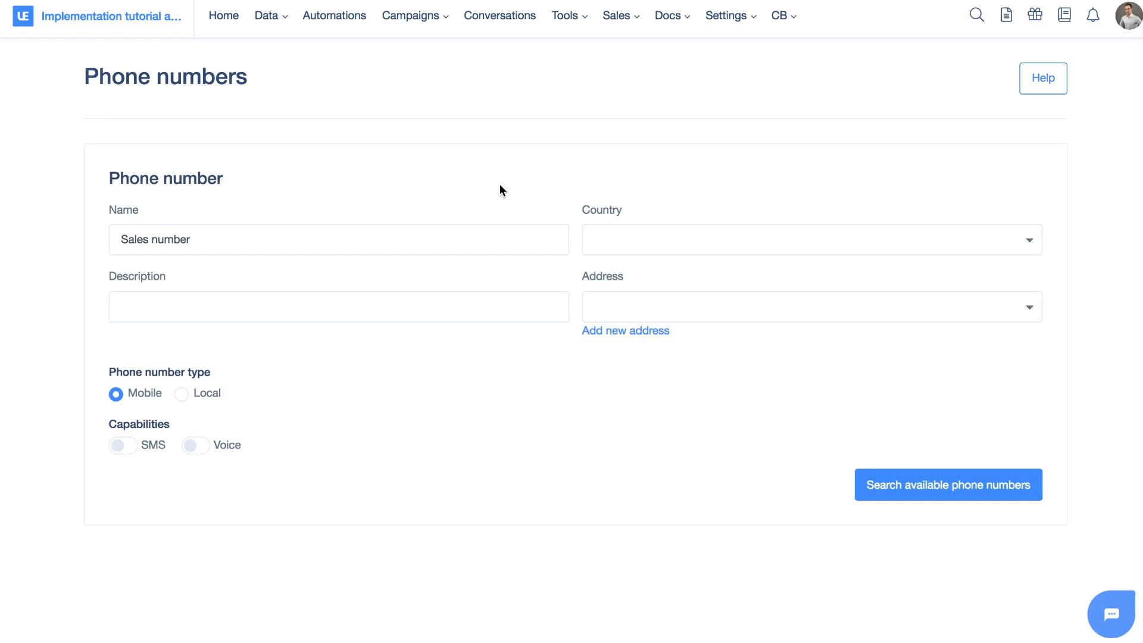
Set the new phone number's country to (PL) Poland
{"action": "left_click", "coordinate": [649, 239]}
{"action": "scroll", "coordinate": [667, 333], "scroll_direction": "down", "scroll_amount": 20}
{"action": "scroll", "coordinate": [671, 342], "scroll_direction": "down", "scroll_amount": 1}
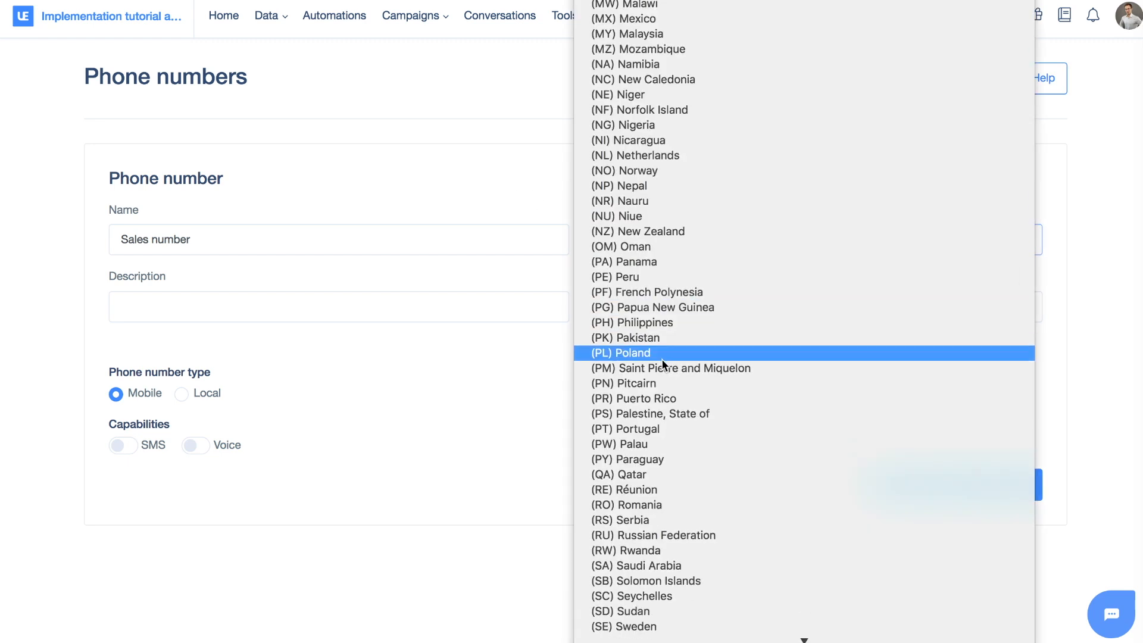
{"action": "left_click", "coordinate": [662, 353]}
{"action": "left_click", "coordinate": [543, 158]}
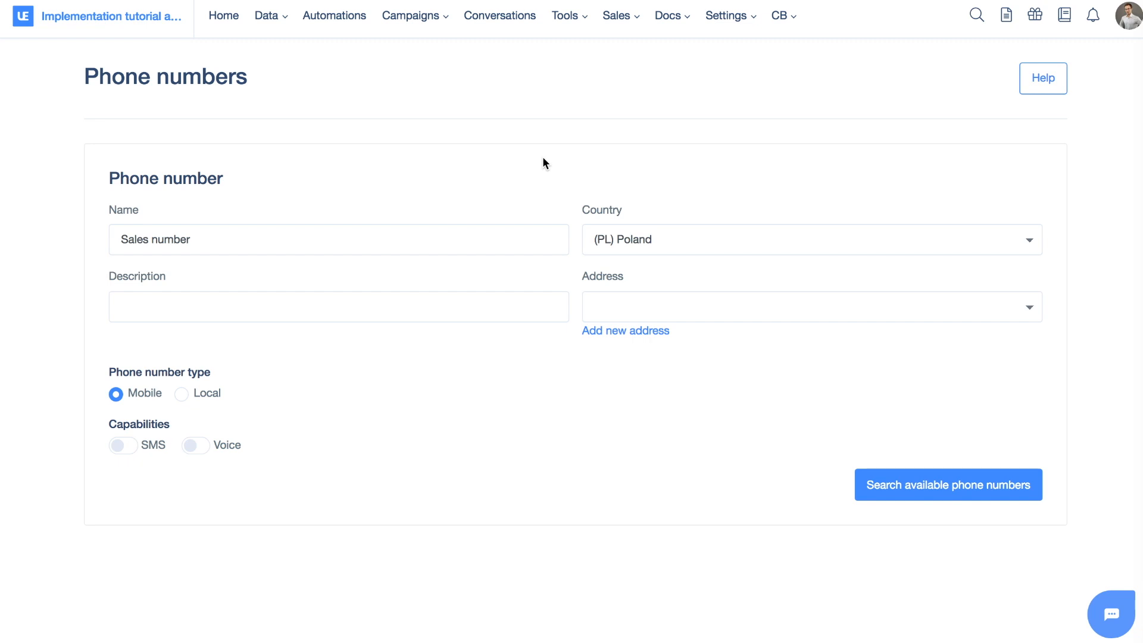
Enter "Description" as the phone number's description and enable its SMS capability
{"action": "left_click", "coordinate": [226, 299]}
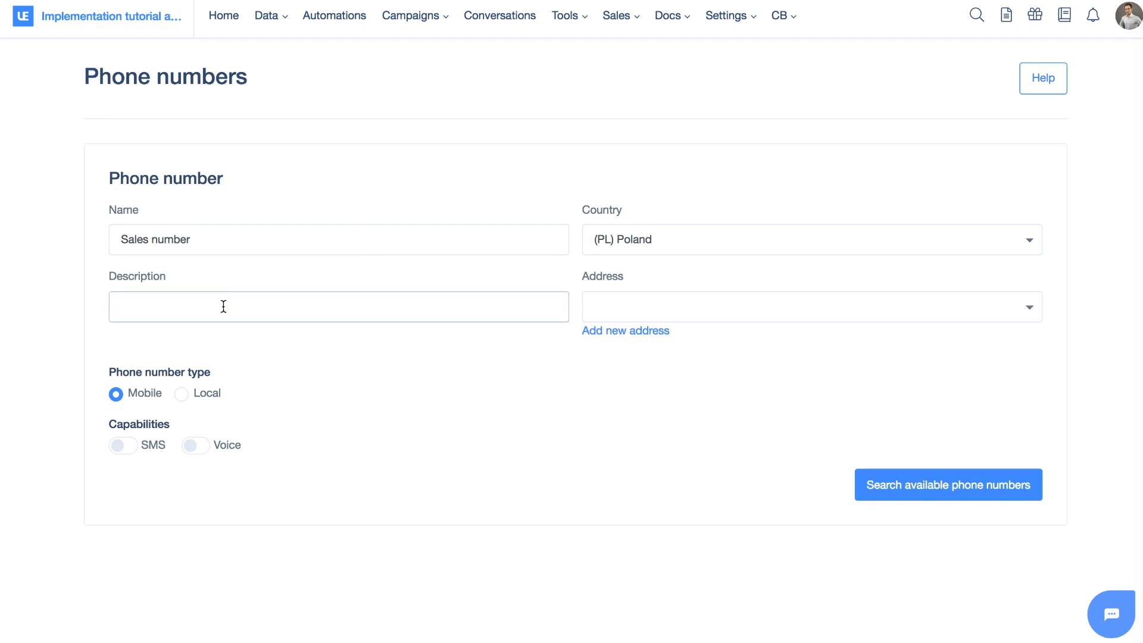
{"action": "type", "text": "Description"}
{"action": "left_click", "coordinate": [129, 457]}
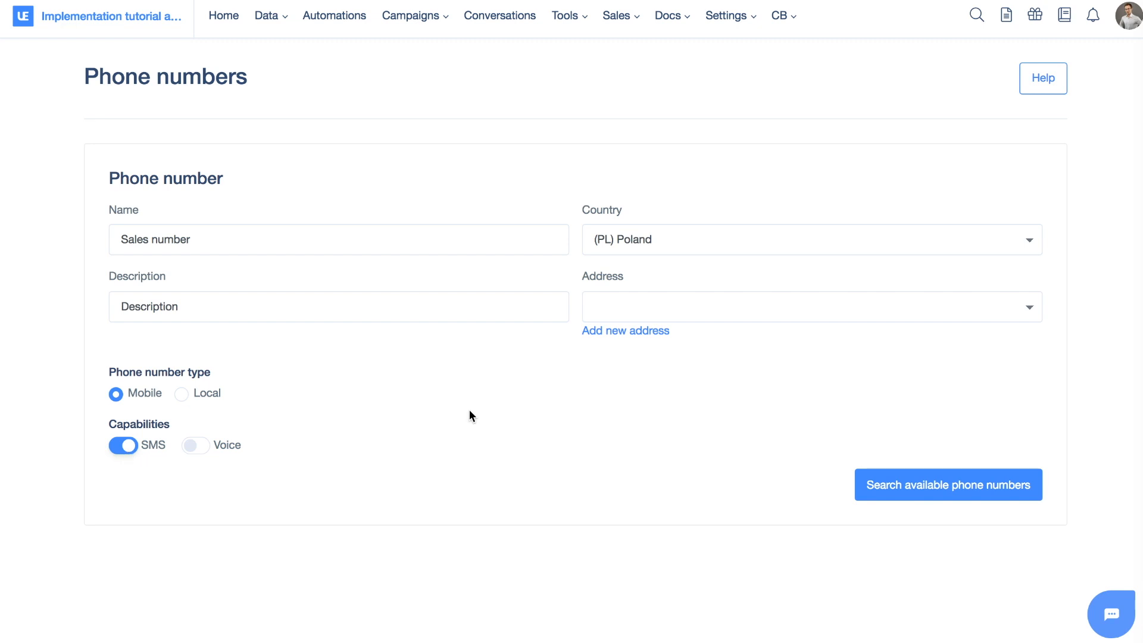
Search the available mobile phone numbers and buy the first one listed
{"action": "left_click", "coordinate": [988, 484]}
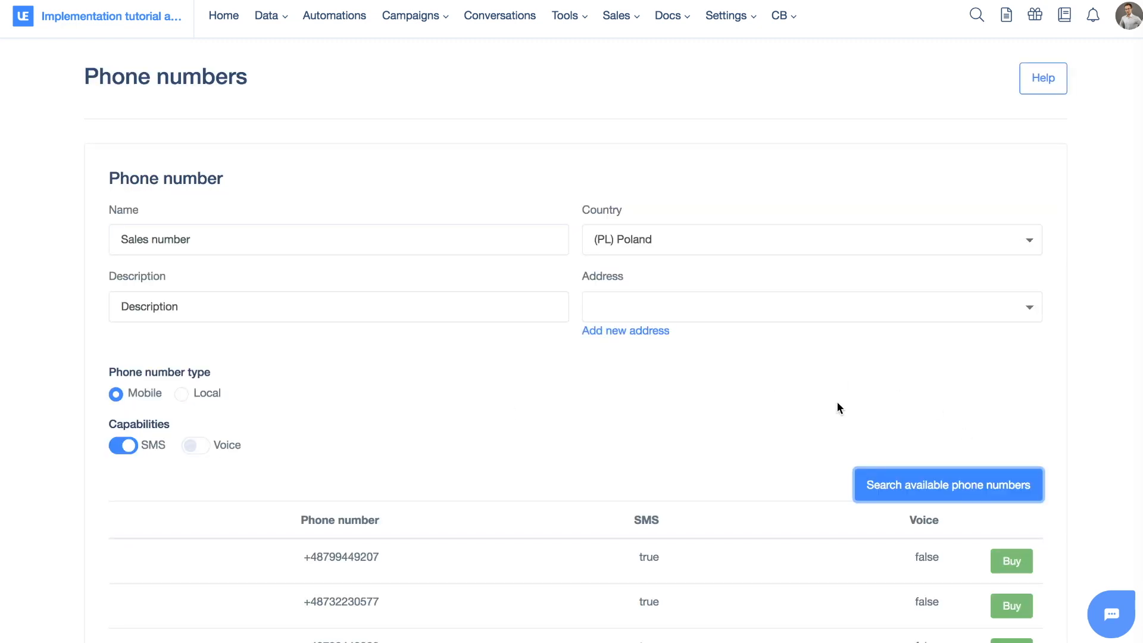
{"action": "scroll", "coordinate": [837, 404], "scroll_direction": "down", "scroll_amount": 5}
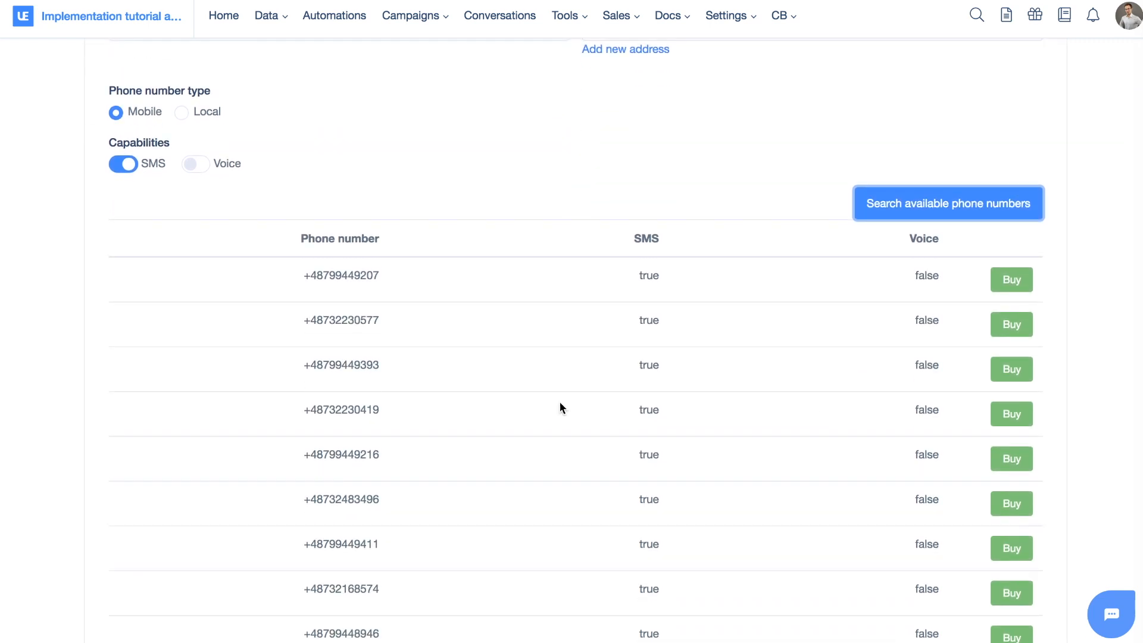
{"action": "scroll", "coordinate": [560, 404], "scroll_direction": "down", "scroll_amount": 18}
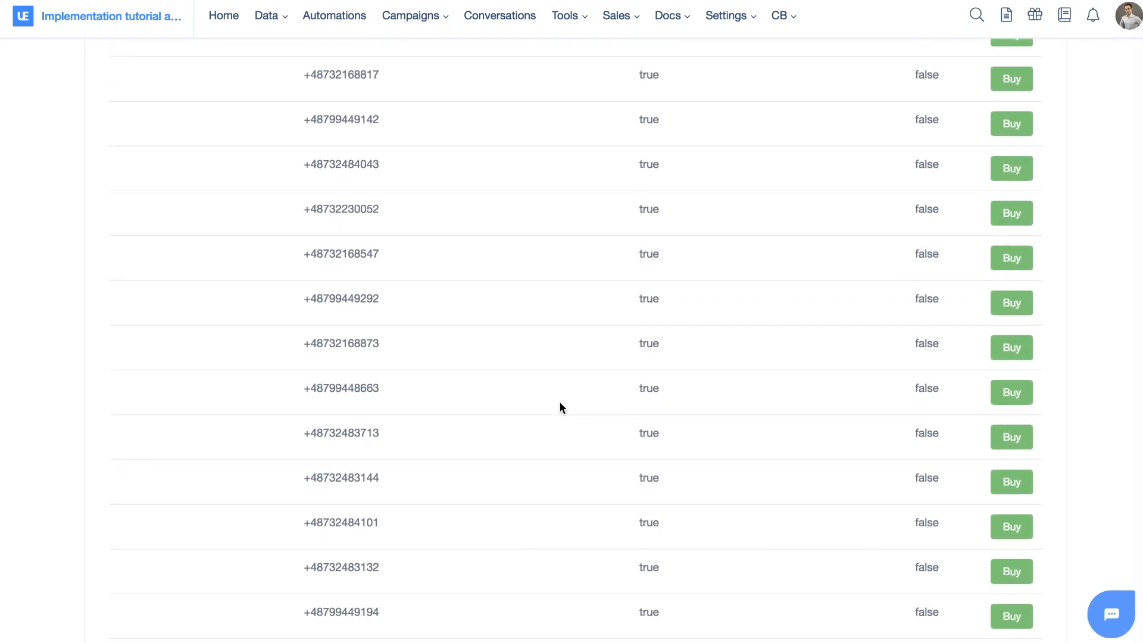
{"action": "scroll", "coordinate": [560, 407], "scroll_direction": "up", "scroll_amount": 17}
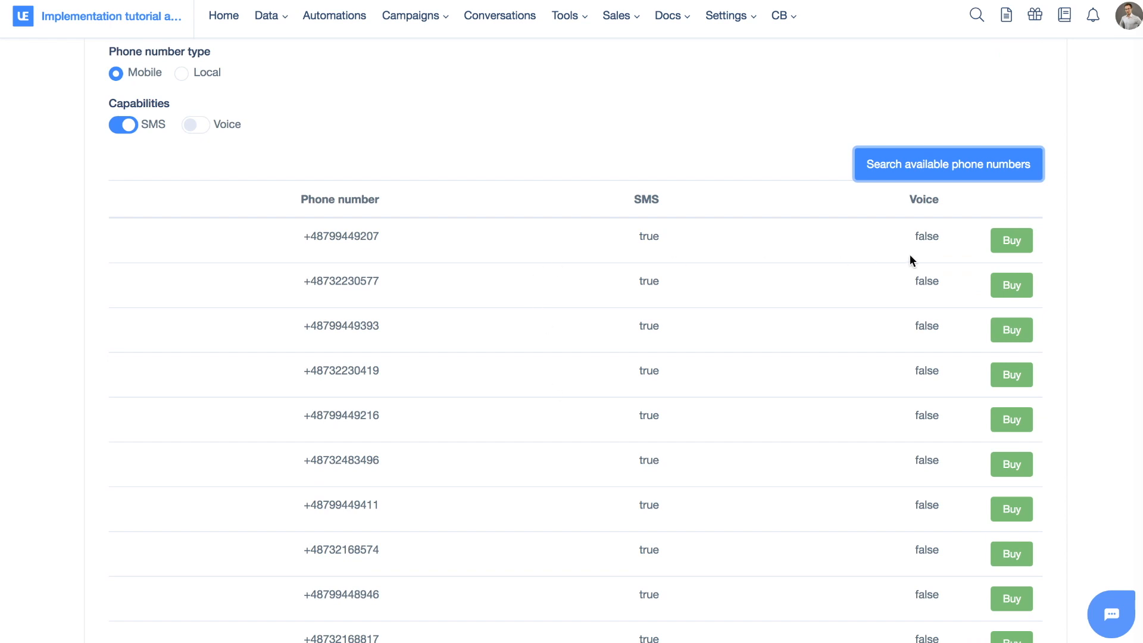
{"action": "left_click", "coordinate": [1013, 244]}
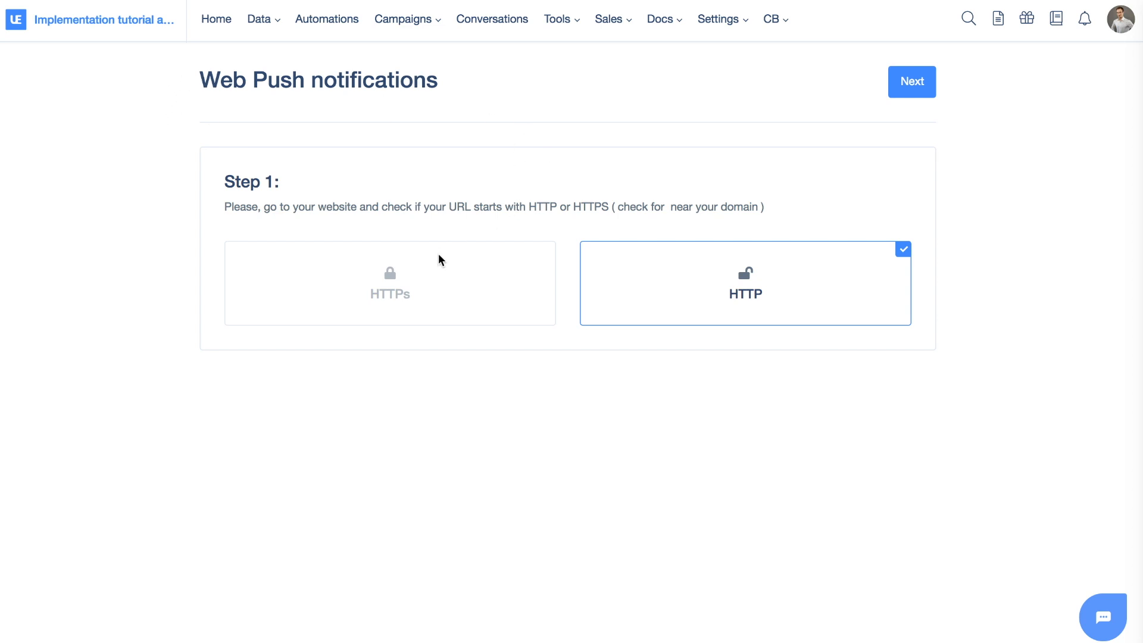
Choose HTTP as the website type for web push notifications and continue to the subdomain step
{"action": "left_click", "coordinate": [433, 277]}
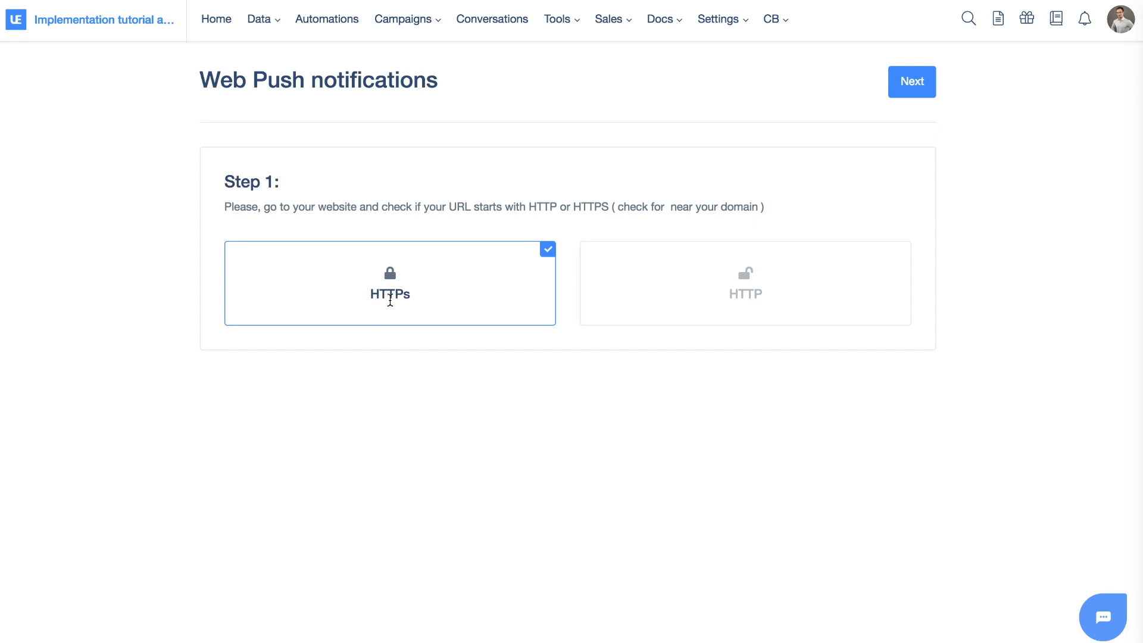
{"action": "left_click", "coordinate": [666, 270]}
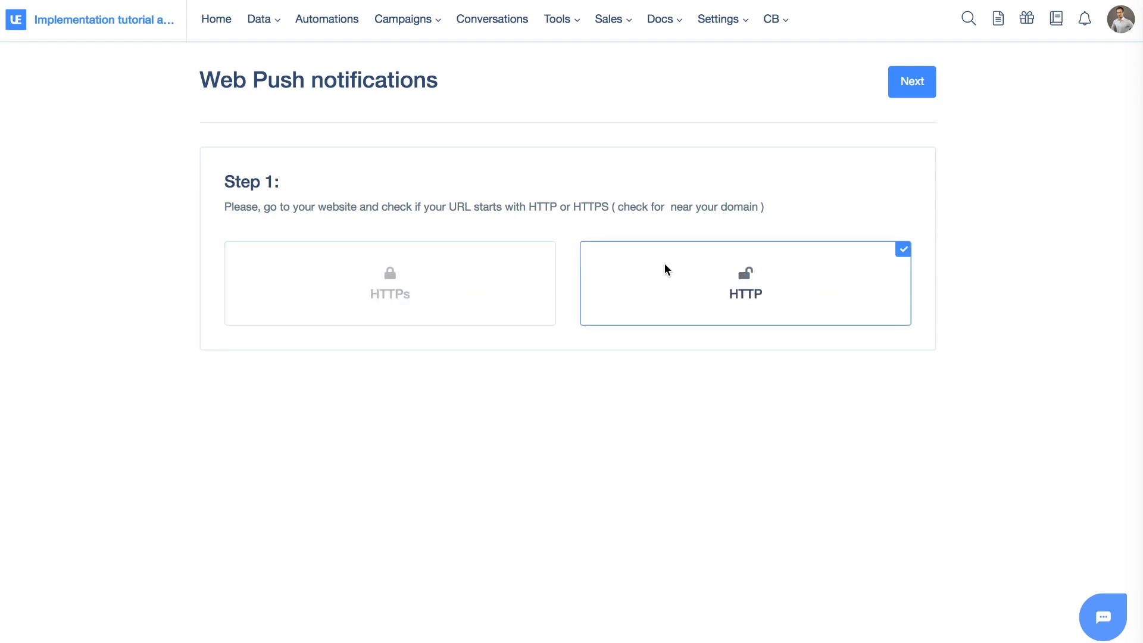
{"action": "left_click", "coordinate": [910, 94]}
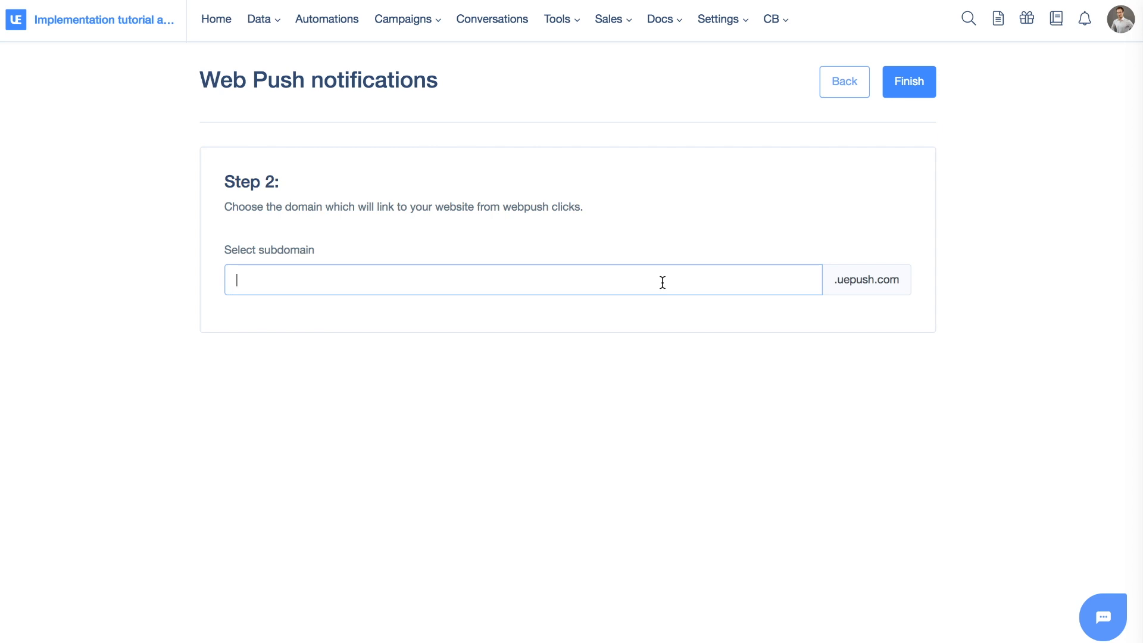
{"action": "mouse_move", "coordinate": [835, 283]}
{"action": "left_mouse_down"}
{"action": "mouse_move", "coordinate": [937, 288]}
{"action": "mouse_move", "coordinate": [836, 280]}
{"action": "left_mouse_up"}
{"action": "left_click", "coordinate": [897, 284]}
{"action": "left_click", "coordinate": [840, 281]}
{"action": "left_click", "coordinate": [901, 282]}
{"action": "left_click", "coordinate": [839, 280]}
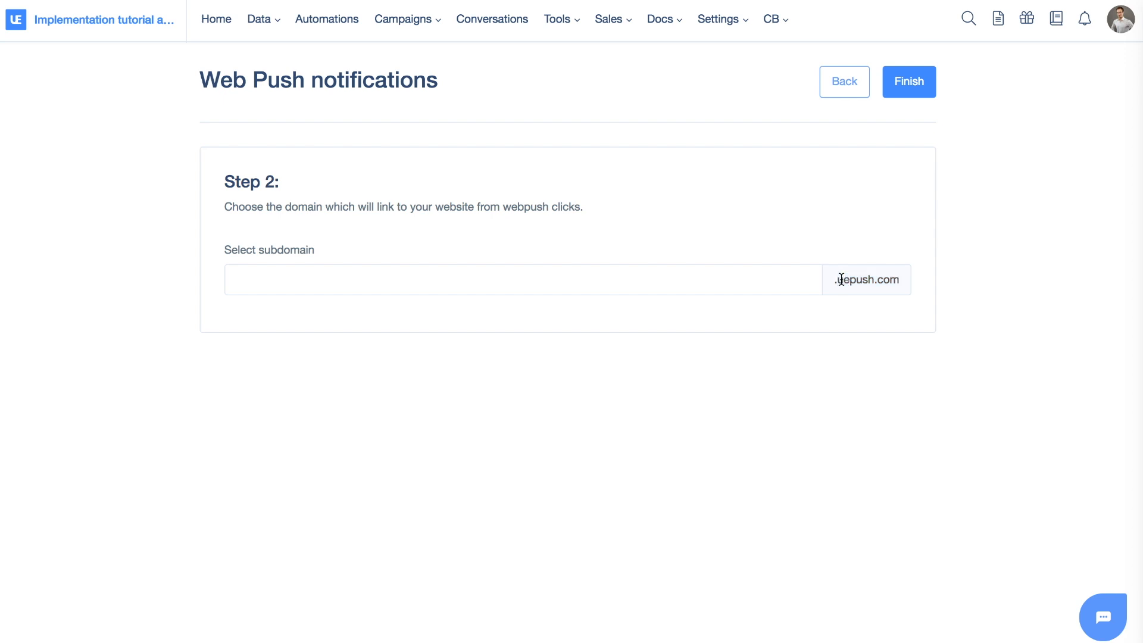
Set the web push subdomain to "webpushdomain" and finish the initial setup
{"action": "left_click", "coordinate": [441, 271]}
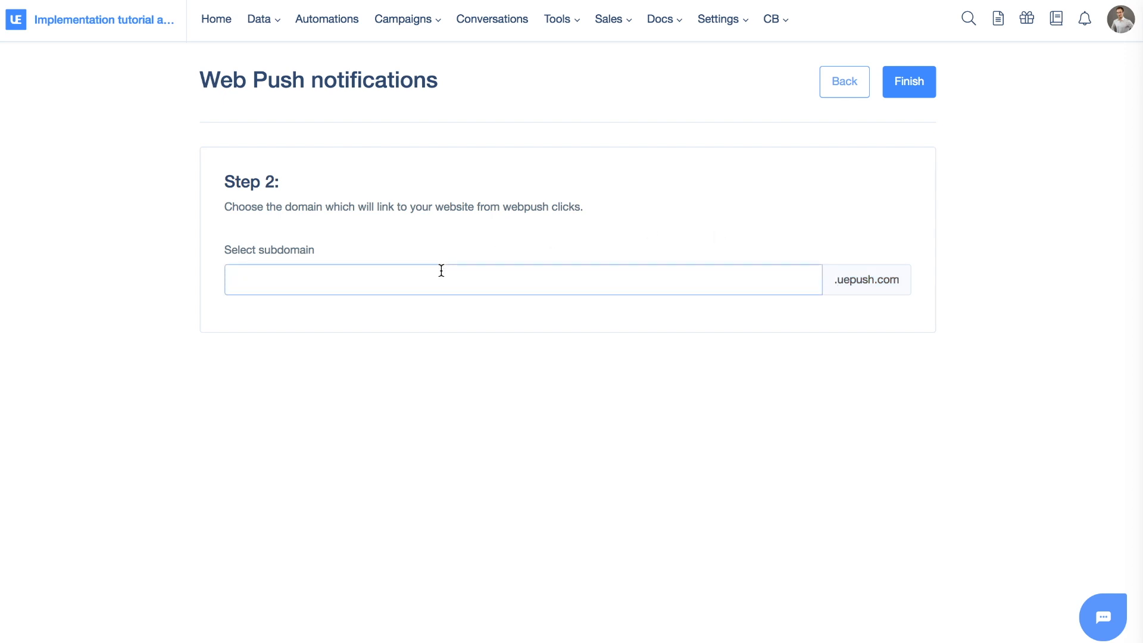
{"action": "type", "text": "webpushdomain"}
{"action": "left_click", "coordinate": [916, 89]}
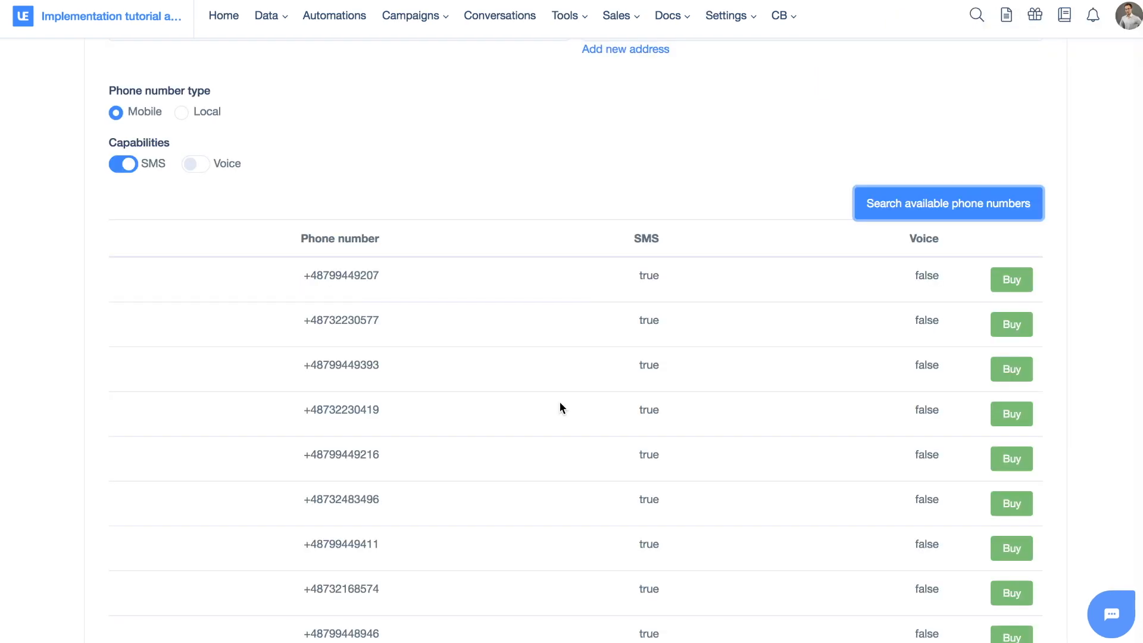
Look through the list of available SMS phone numbers and buy the top entry
{"action": "scroll", "coordinate": [559, 402], "scroll_direction": "down", "scroll_amount": 10}
{"action": "scroll", "coordinate": [559, 402], "scroll_direction": "down", "scroll_amount": 5}
{"action": "scroll", "coordinate": [559, 402], "scroll_direction": "up", "scroll_amount": 15}
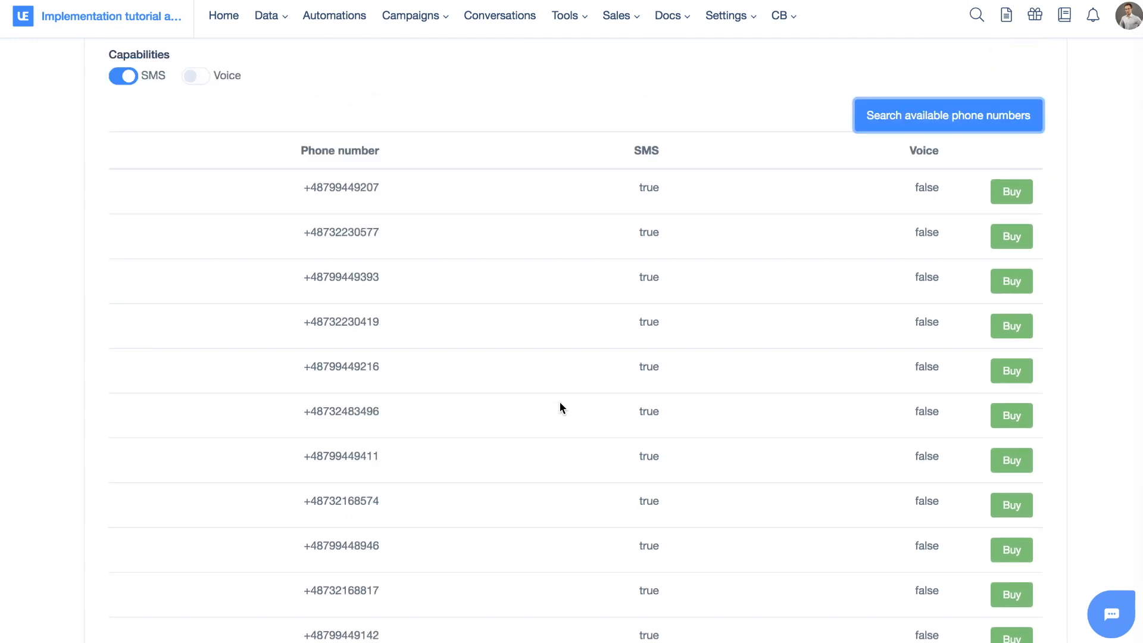
{"action": "scroll", "coordinate": [561, 404], "scroll_direction": "up", "scroll_amount": 1}
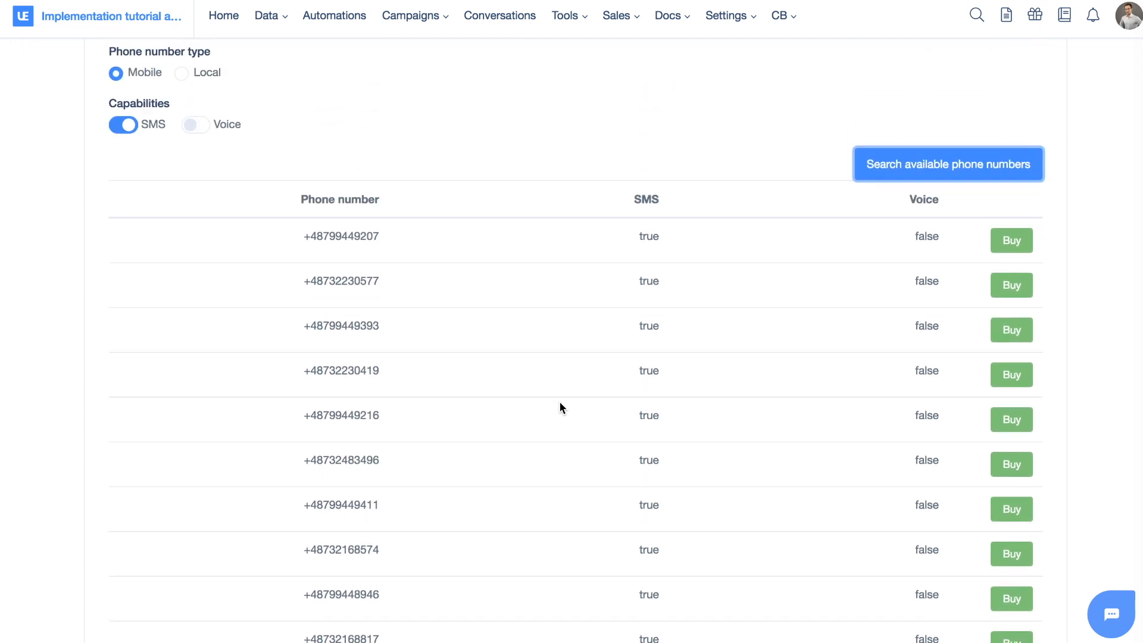
{"action": "left_click", "coordinate": [1013, 243]}
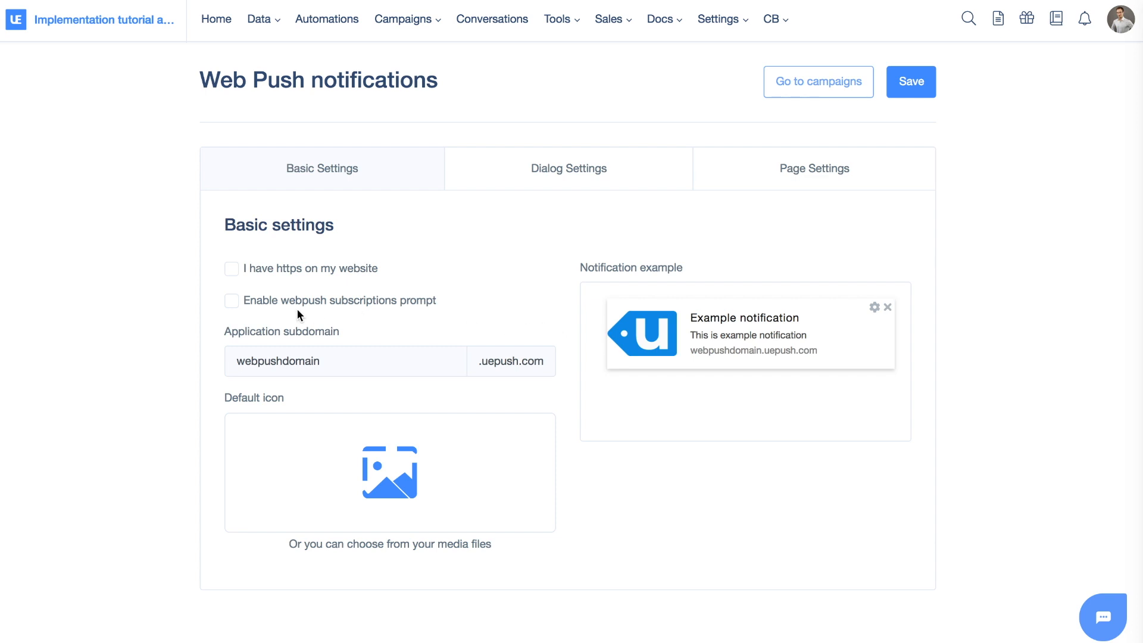
Enable the webpush subscriptions prompt and upload an image file as the default notification icon
{"action": "left_click", "coordinate": [233, 301]}
{"action": "left_click", "coordinate": [401, 474]}
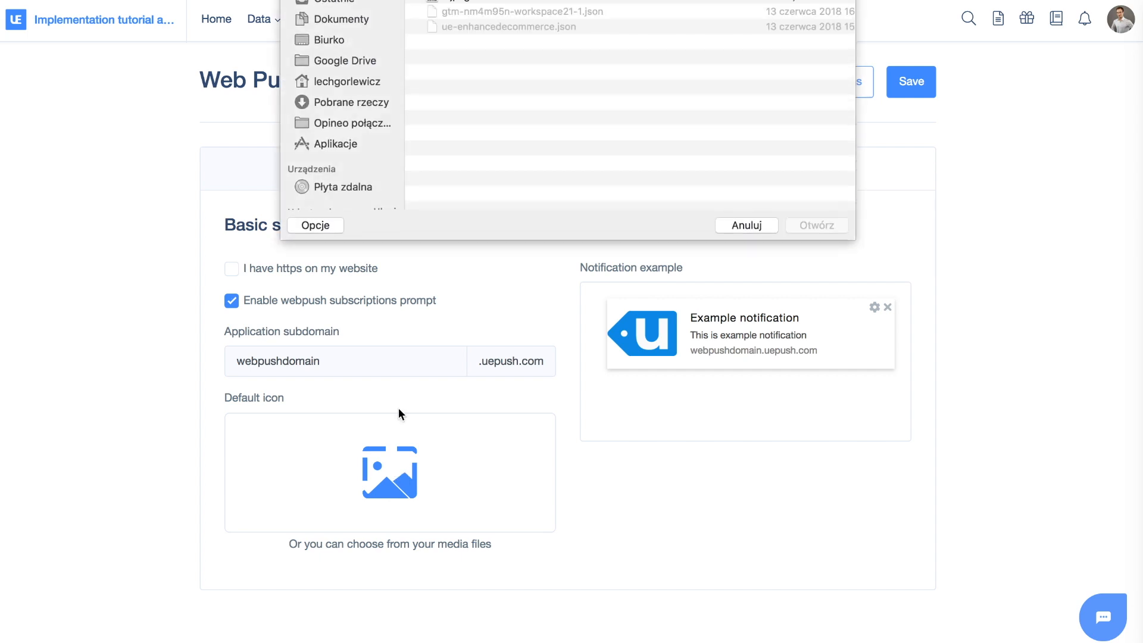
{"action": "left_click", "coordinate": [456, 3]}
{"action": "left_click", "coordinate": [814, 226]}
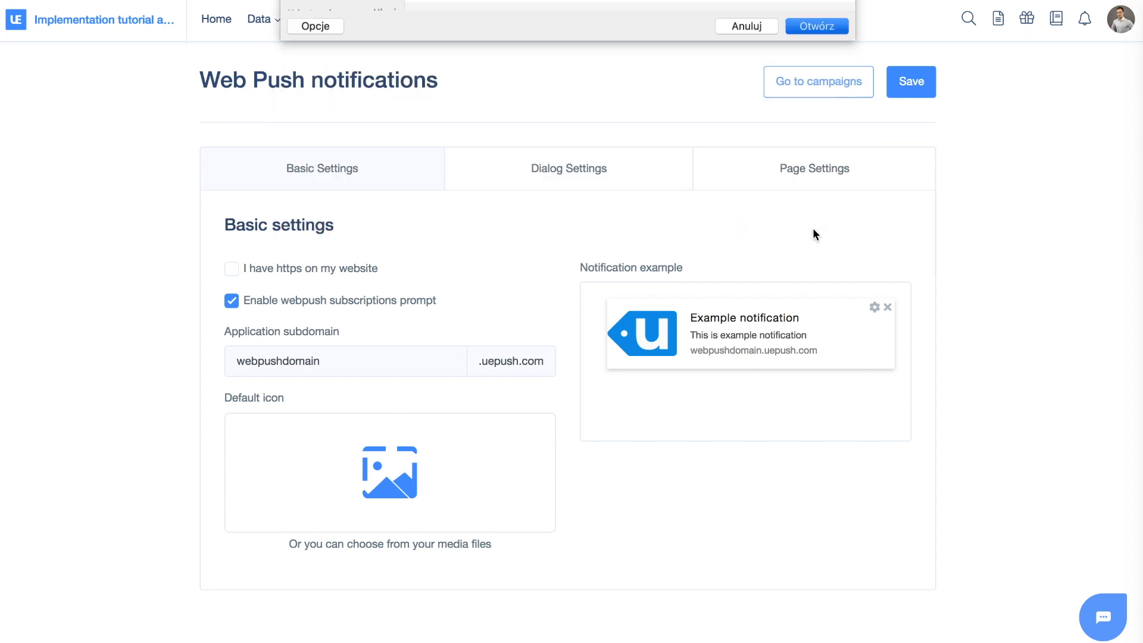
{"action": "scroll", "coordinate": [548, 255], "scroll_direction": "down", "scroll_amount": 2}
{"action": "scroll", "coordinate": [548, 179], "scroll_direction": "up", "scroll_amount": 2}
Examine the web push dialog settings, including the prompt title, prompt text and accept text
{"action": "left_click", "coordinate": [547, 167]}
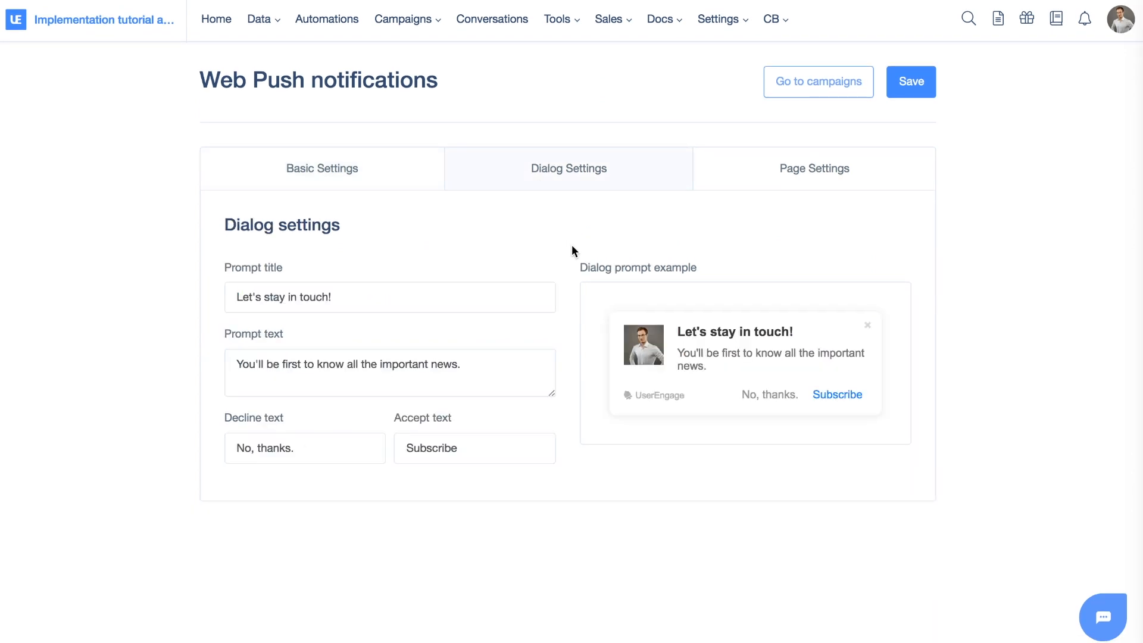
{"action": "left_click_drag", "start_coordinate": [338, 307], "coordinate": [215, 300]}
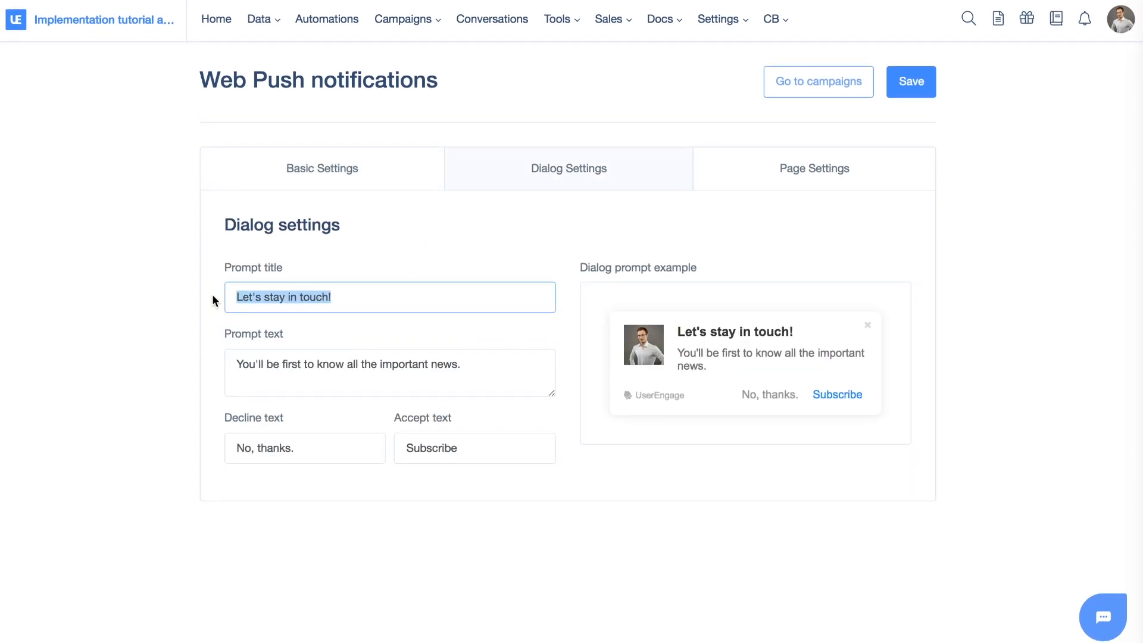
{"action": "triple_click", "coordinate": [472, 365]}
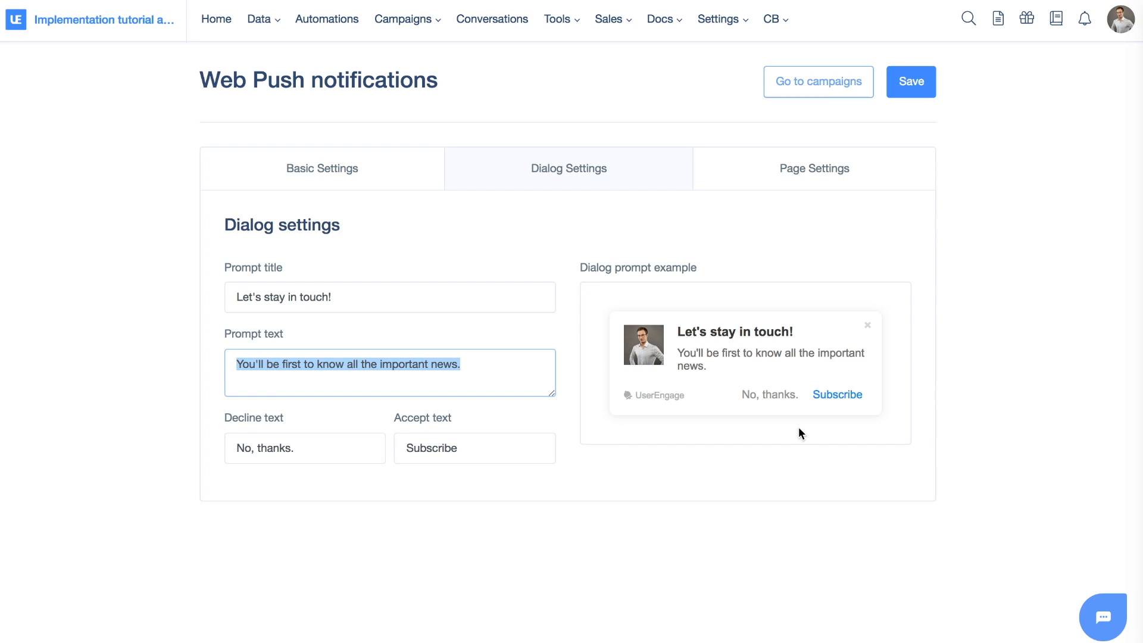
{"action": "left_click", "coordinate": [507, 448]}
{"action": "left_click", "coordinate": [491, 381]}
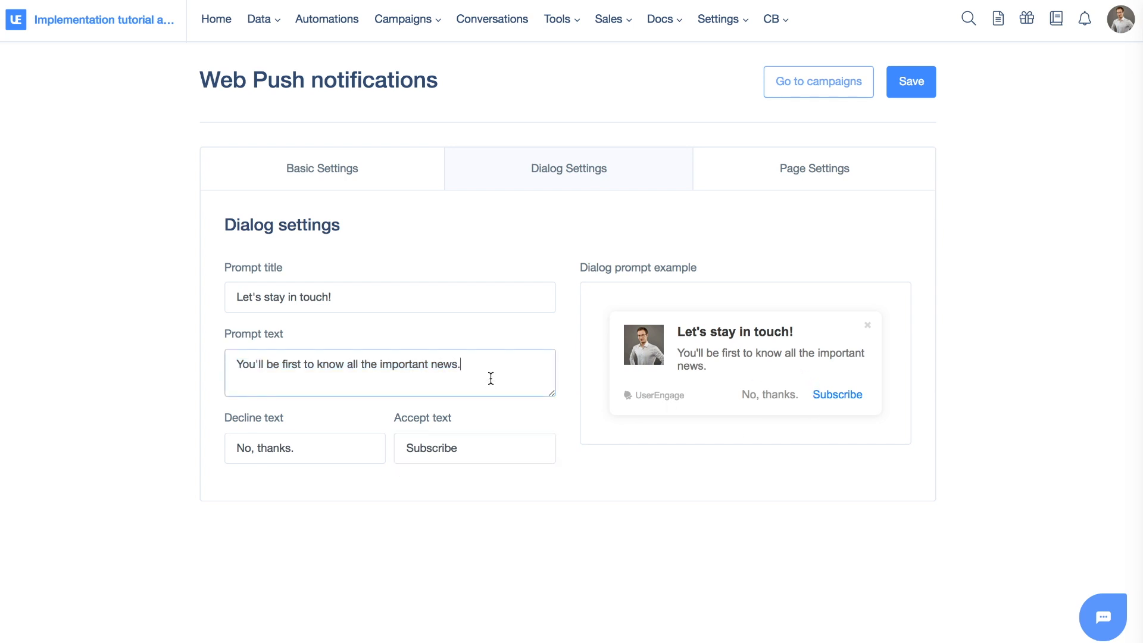
Check the prompt title in the subscription page settings and save the web push configuration
{"action": "left_click", "coordinate": [768, 180]}
{"action": "left_click", "coordinate": [415, 287]}
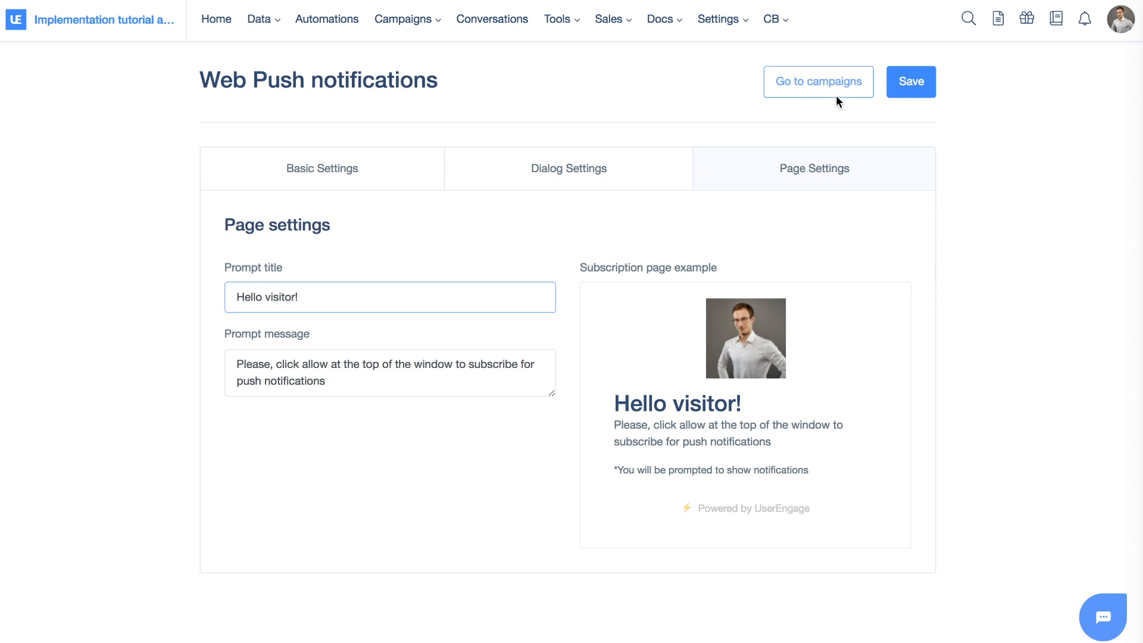
{"action": "left_click", "coordinate": [912, 91]}
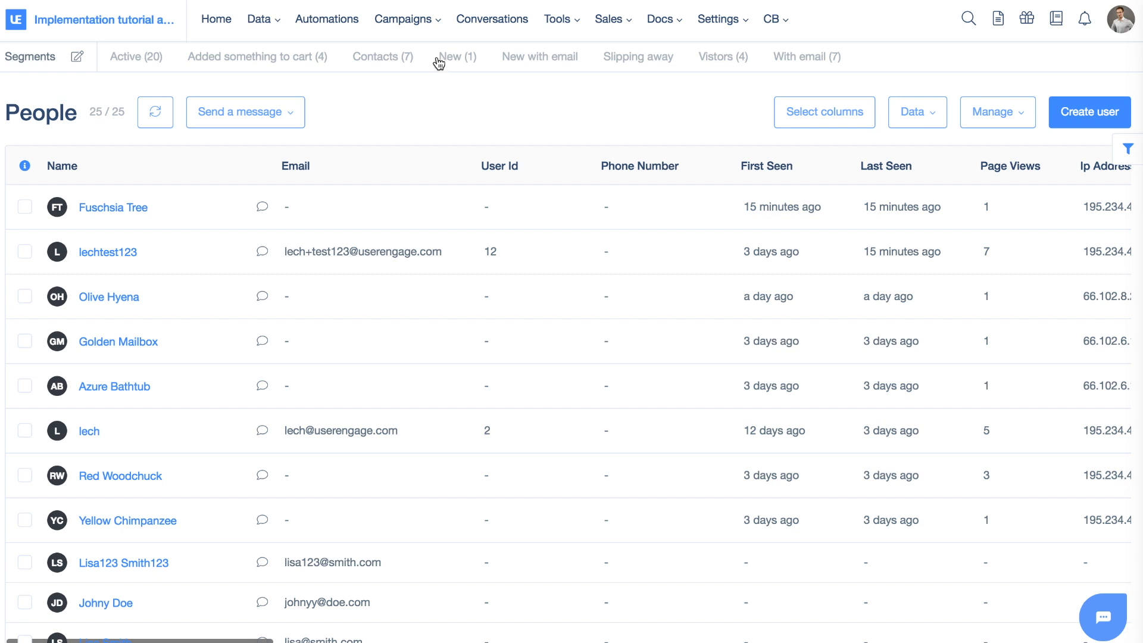
Open the email campaign list and examine its email statistics and the available campaign resources
{"action": "mouse_move", "coordinate": [411, 21]}
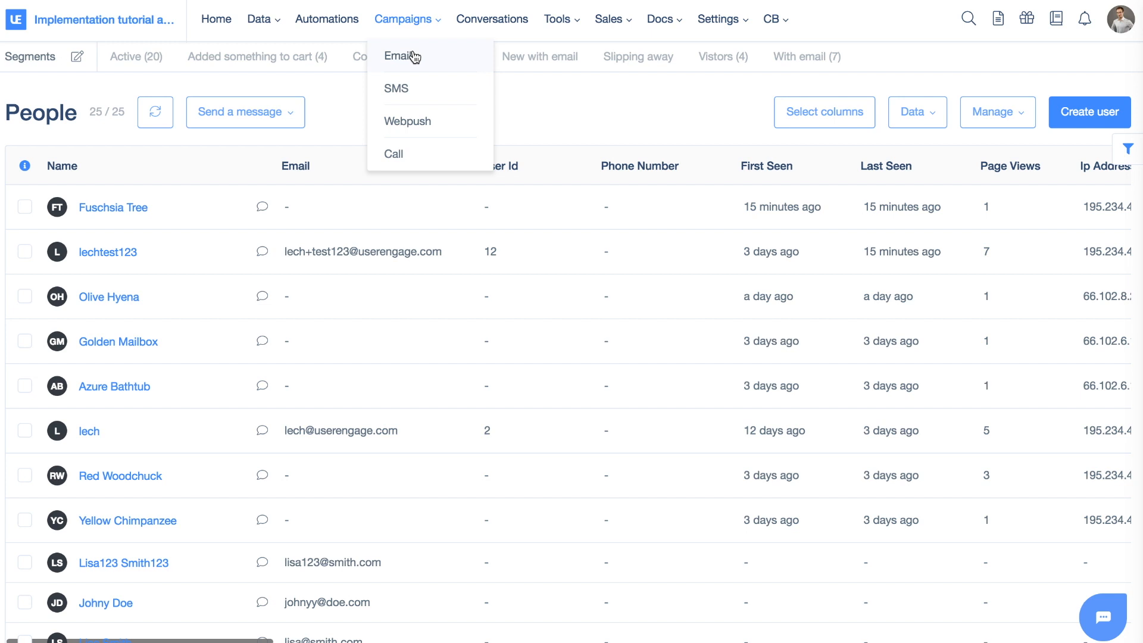
{"action": "left_click", "coordinate": [414, 56]}
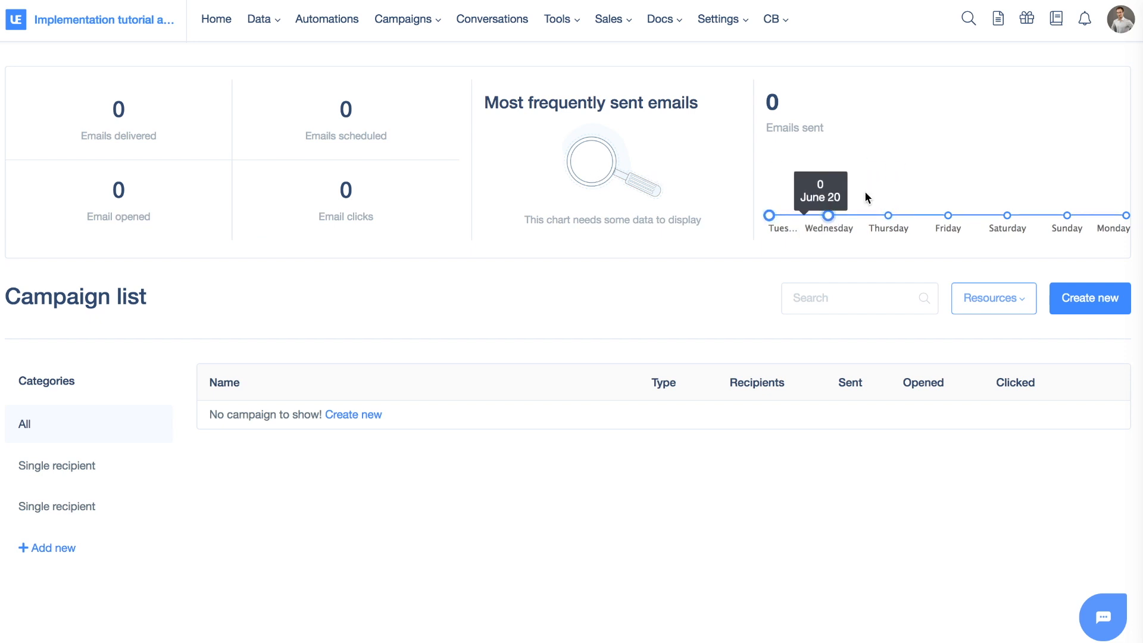
{"action": "mouse_move", "coordinate": [342, 191]}
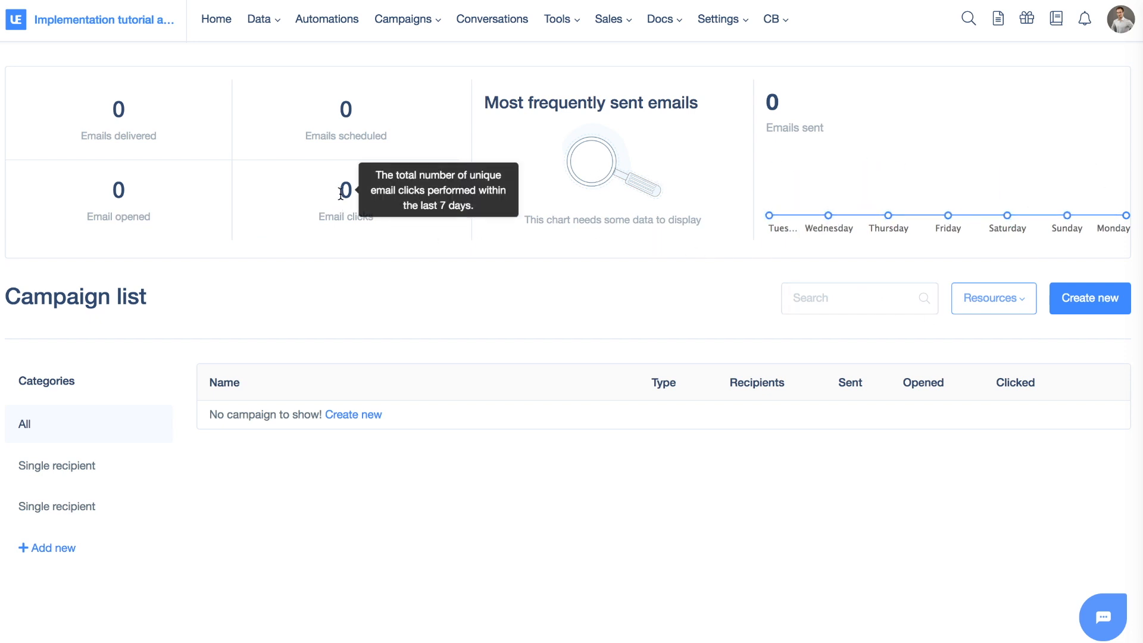
{"action": "left_click_drag", "start_coordinate": [341, 192], "coordinate": [360, 193]}
{"action": "left_click", "coordinate": [360, 193]}
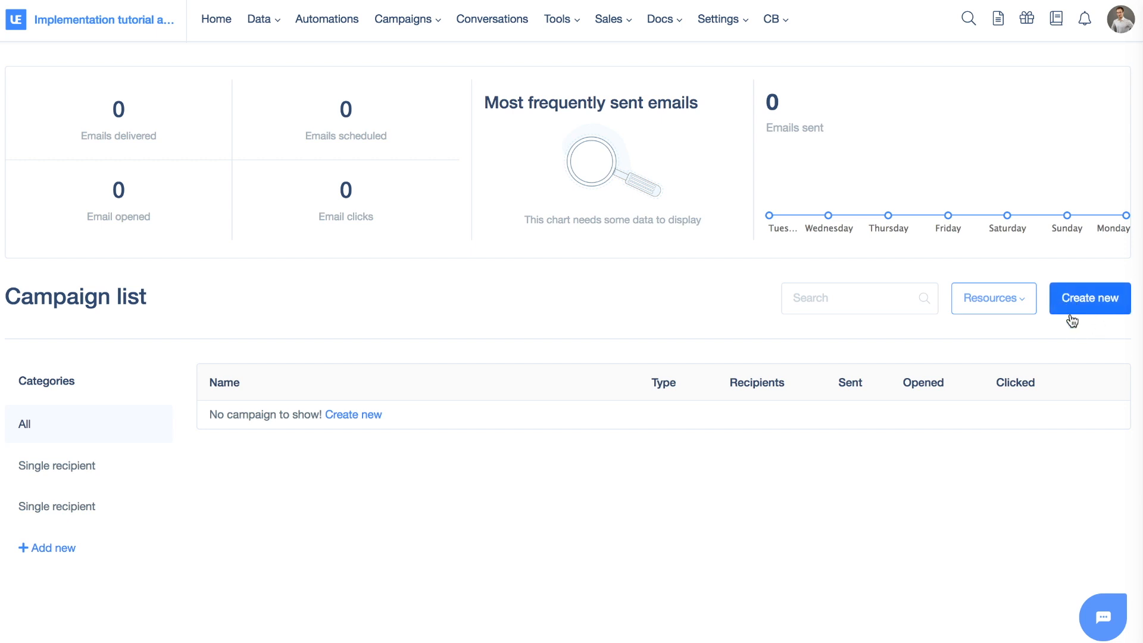
{"action": "left_click", "coordinate": [1014, 304]}
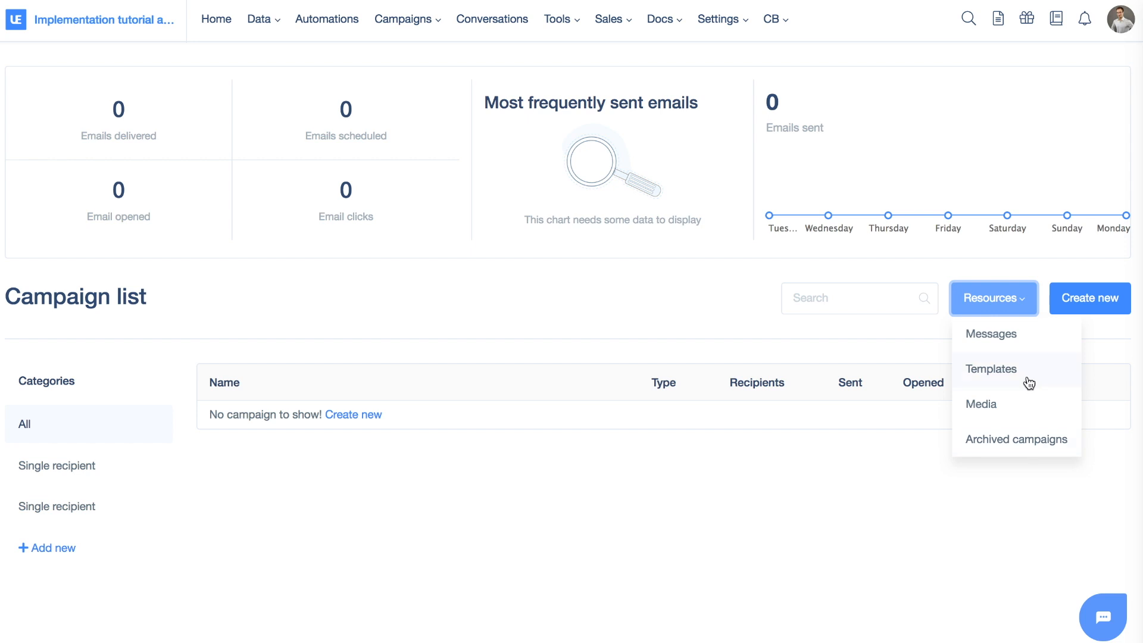
{"action": "left_click", "coordinate": [865, 343]}
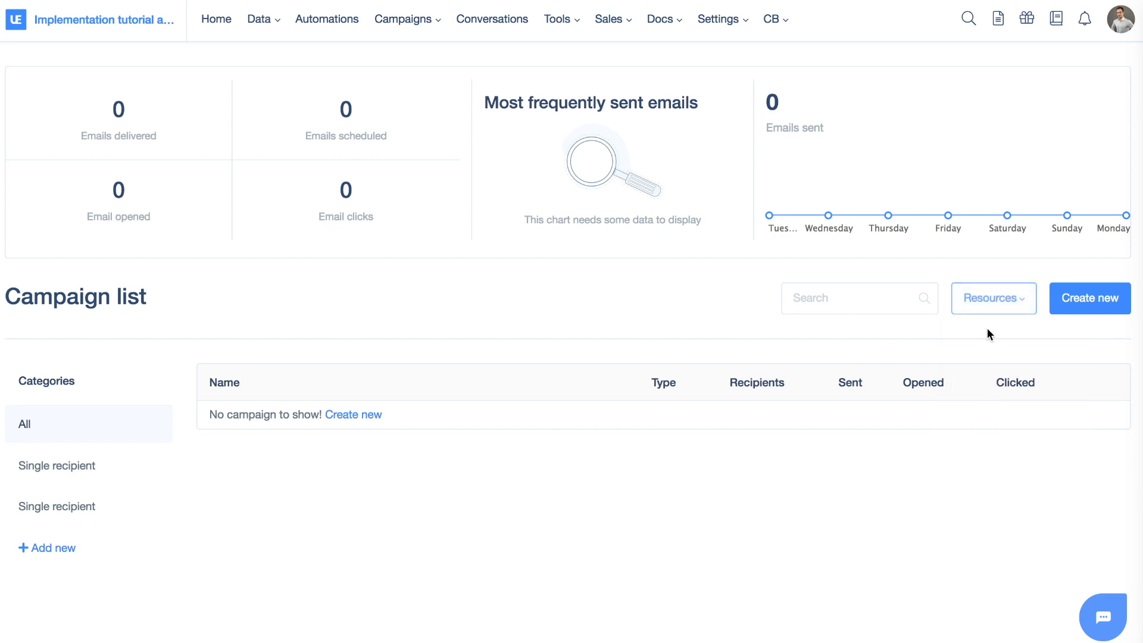
Start a new email campaign and name it "Namey"
{"action": "left_click", "coordinate": [1088, 318]}
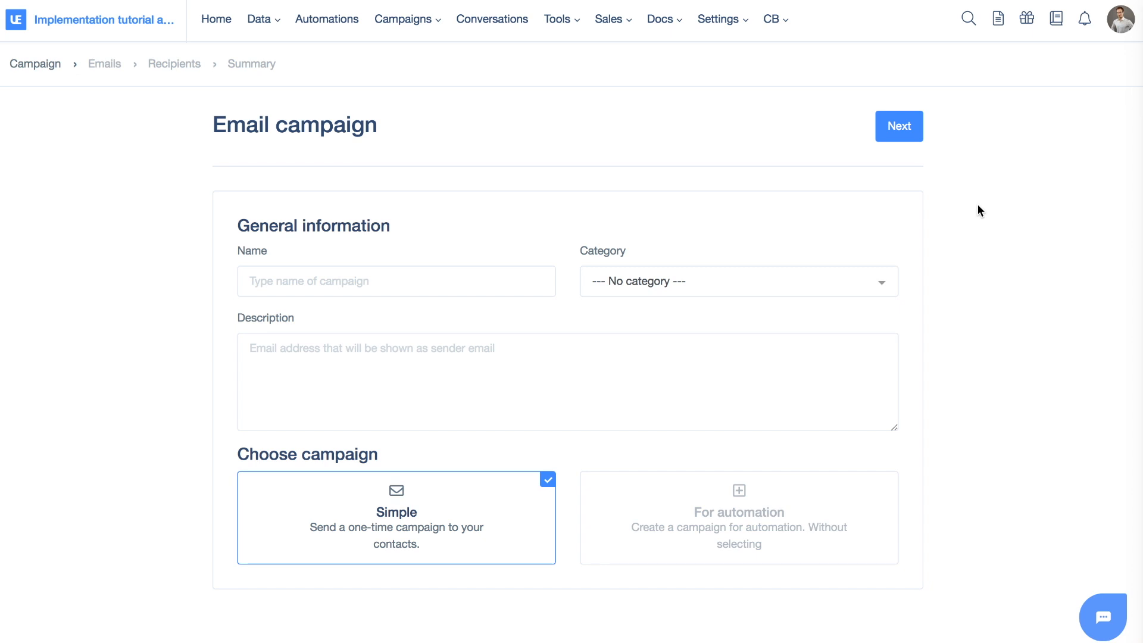
{"action": "left_click", "coordinate": [502, 274]}
{"action": "left_click", "coordinate": [520, 213]}
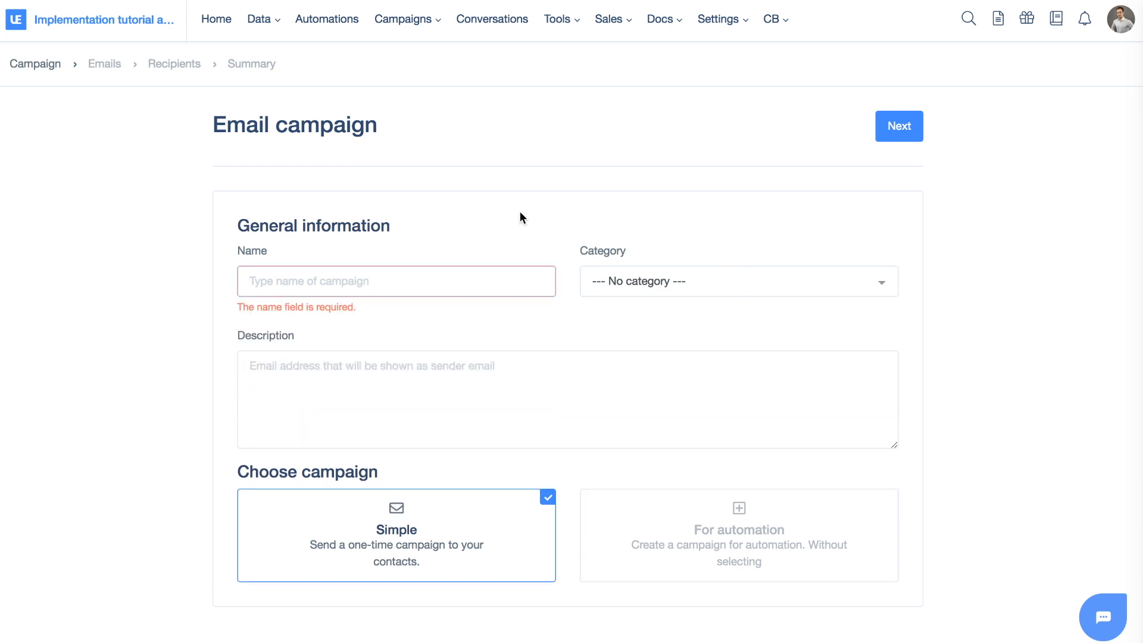
{"action": "left_click", "coordinate": [472, 280]}
{"action": "type", "text": "Namey"}
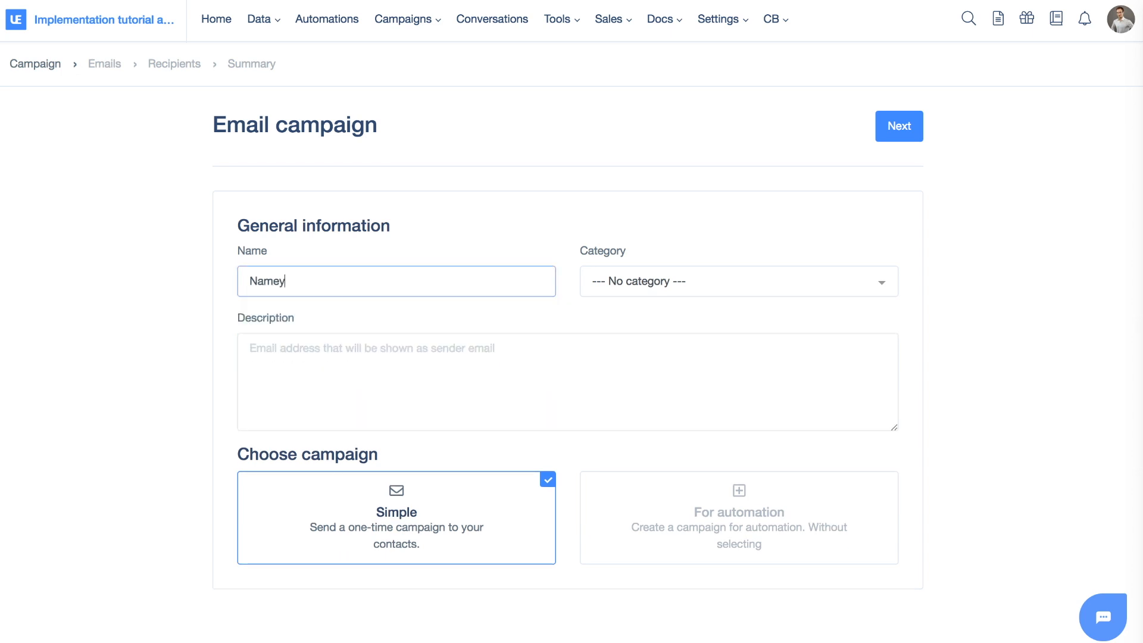
Complete the campaign name as "Name of my campaign" and check the available categories, keeping no category selected
{"action": "key", "text": "BackSpace"}
{"action": "type", "text": "of "}
{"action": "type", "text": "my"}
{"action": "key", "text": "BackSpace"}
{"action": "type", "text": "y campaign"}
{"action": "left_click", "coordinate": [722, 292]}
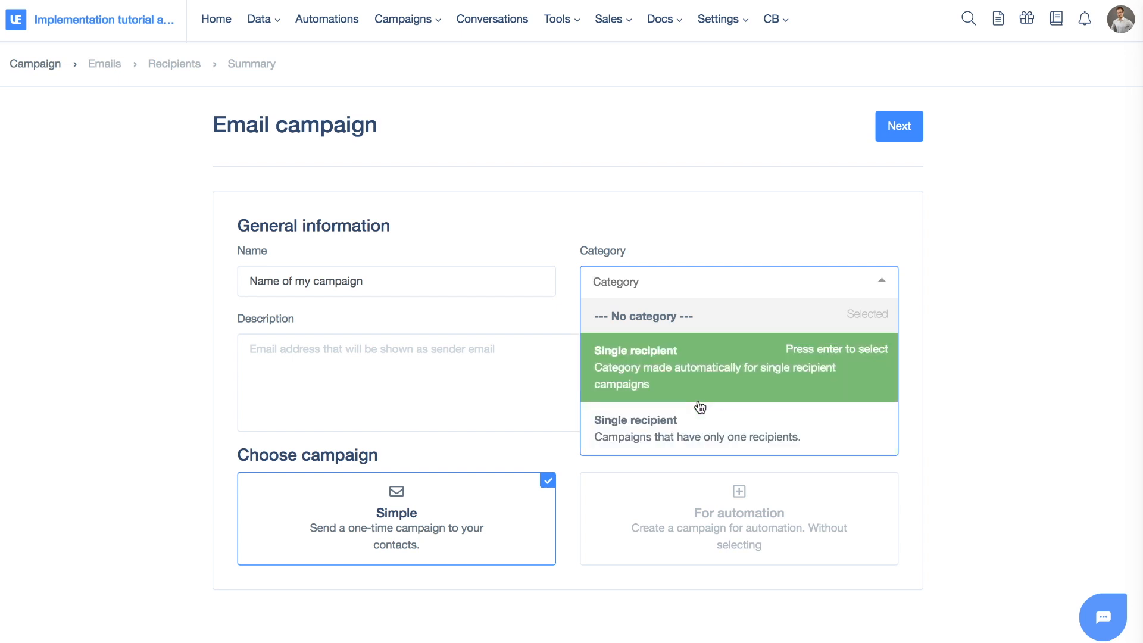
{"action": "left_click", "coordinate": [690, 251]}
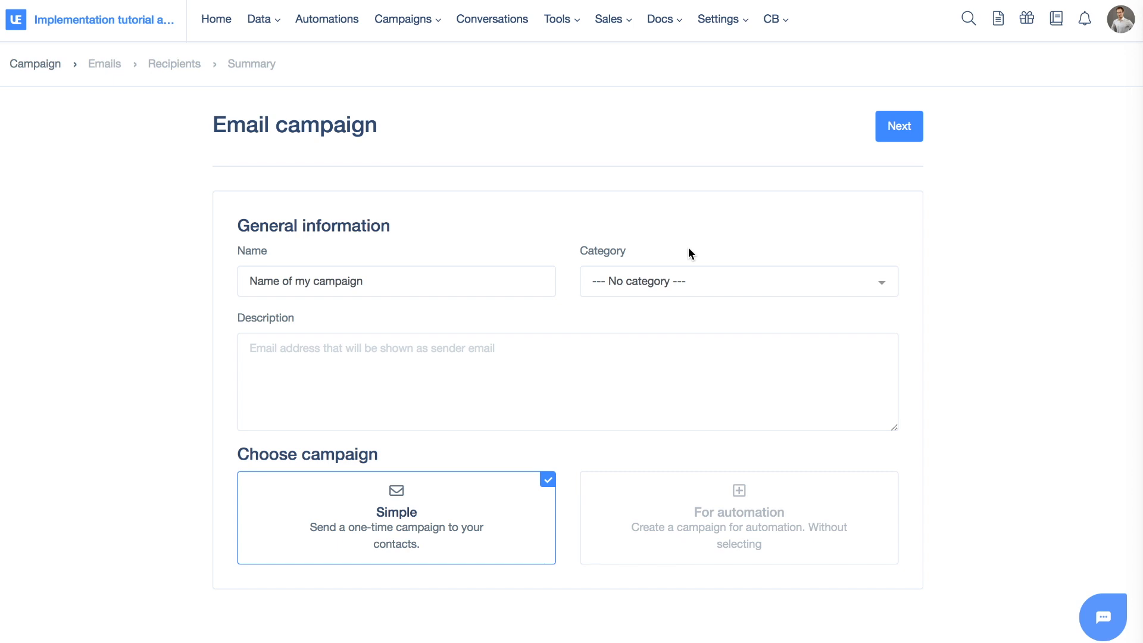
Enter "This is the description of my email" as the campaign description
{"action": "left_click", "coordinate": [264, 395]}
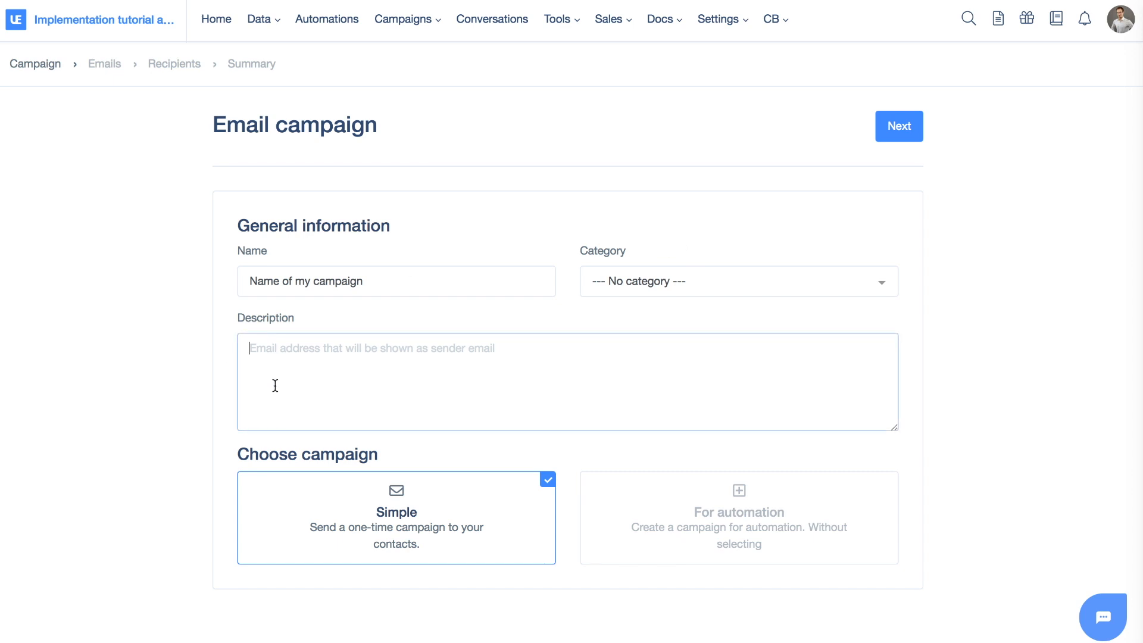
{"action": "type", "text": "This is the de"}
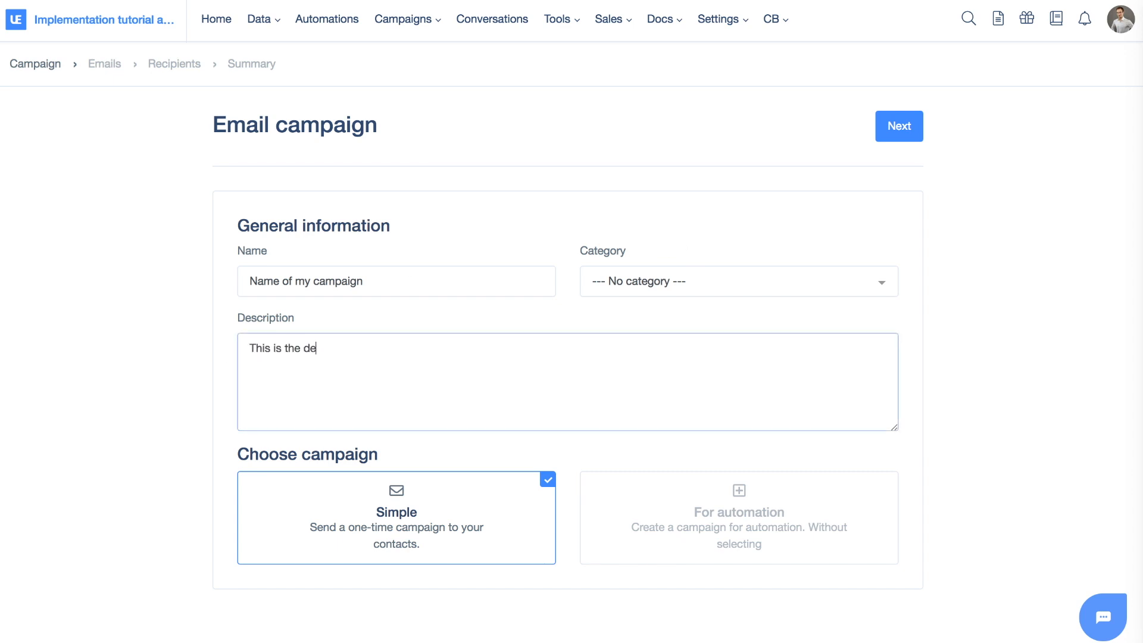
{"action": "type", "text": "scription of my email"}
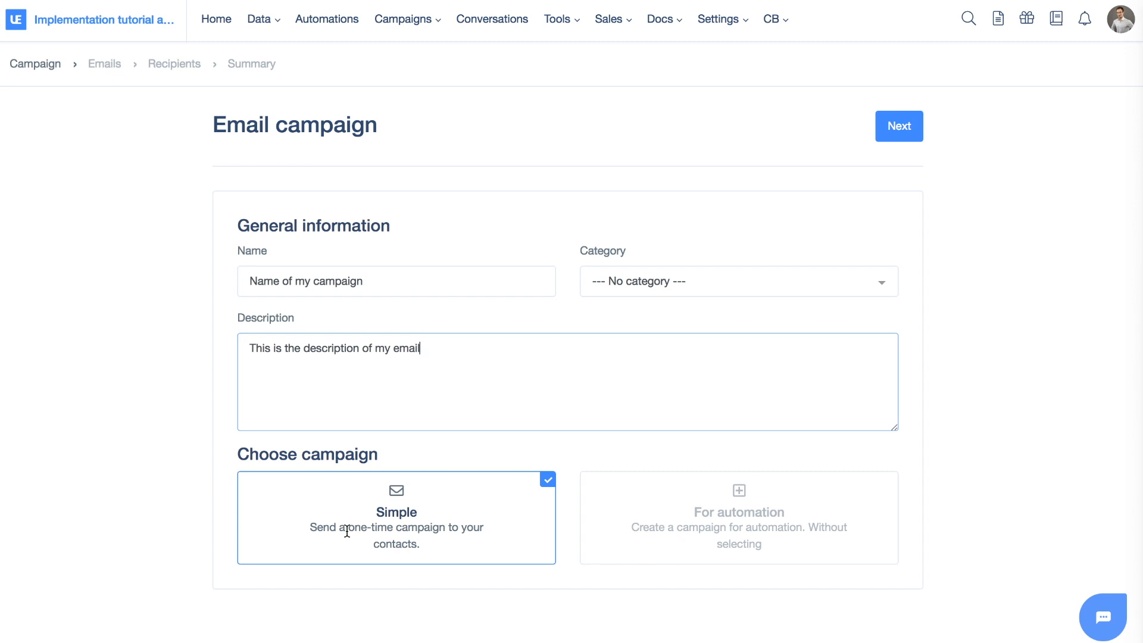
Compare the automation campaign type, keep the Simple type and start adding an email message to the campaign
{"action": "left_click", "coordinate": [655, 511]}
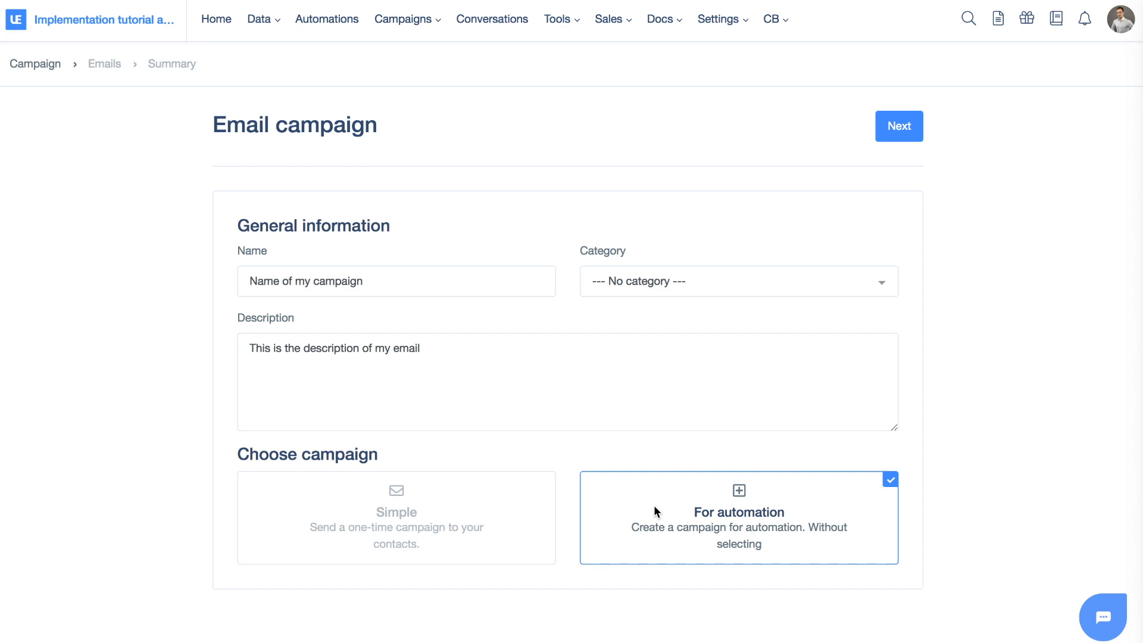
{"action": "left_click", "coordinate": [429, 530]}
{"action": "left_click", "coordinate": [659, 548]}
{"action": "left_click", "coordinate": [503, 498]}
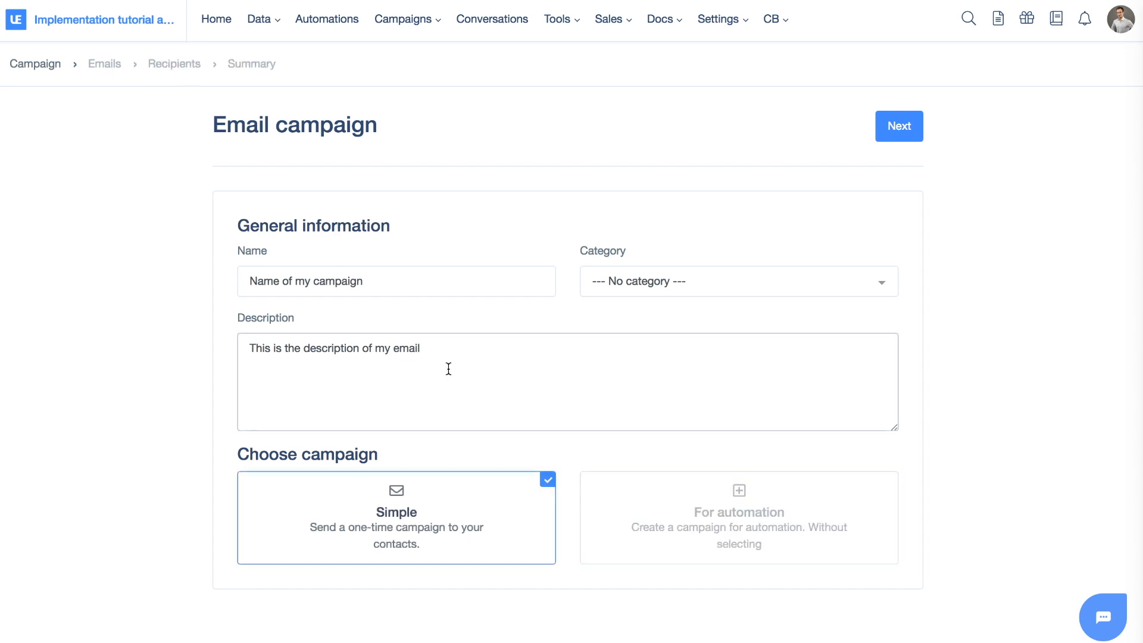
{"action": "left_click", "coordinate": [891, 139]}
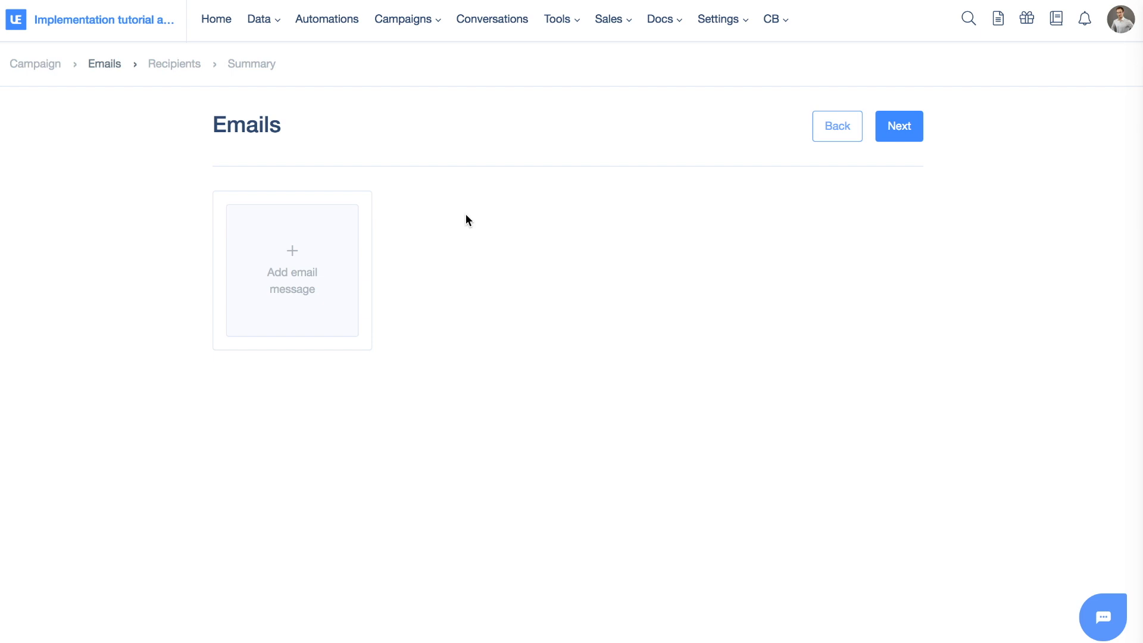
{"action": "left_click", "coordinate": [311, 266]}
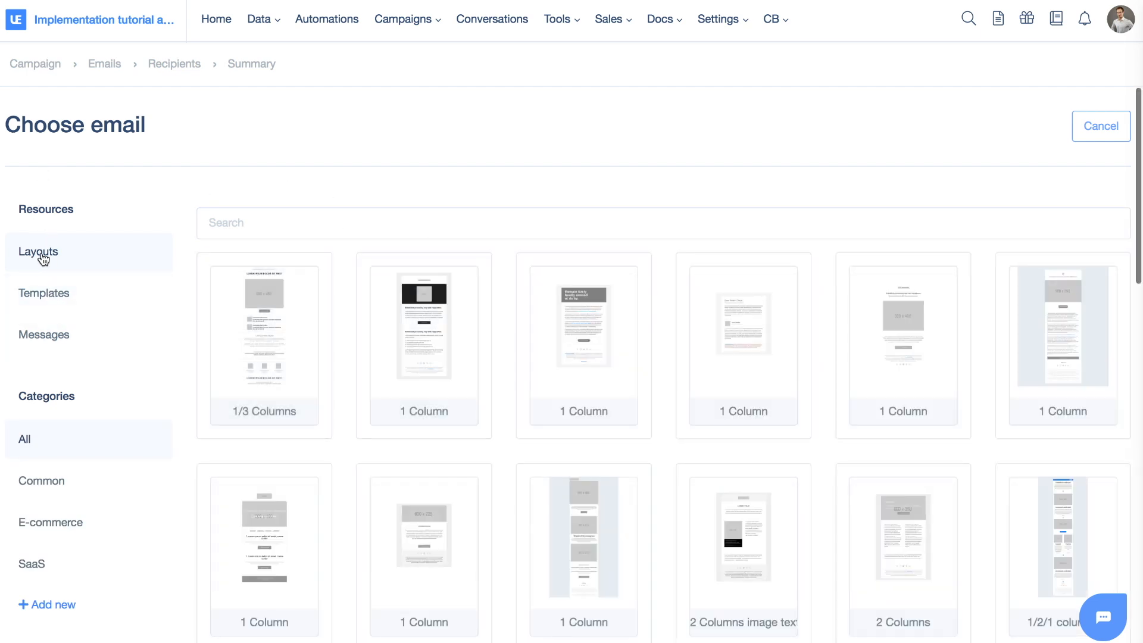
Examine the layouts, templates and messages available as a starting point for the campaign email
{"action": "left_click", "coordinate": [53, 291]}
{"action": "left_click", "coordinate": [62, 337]}
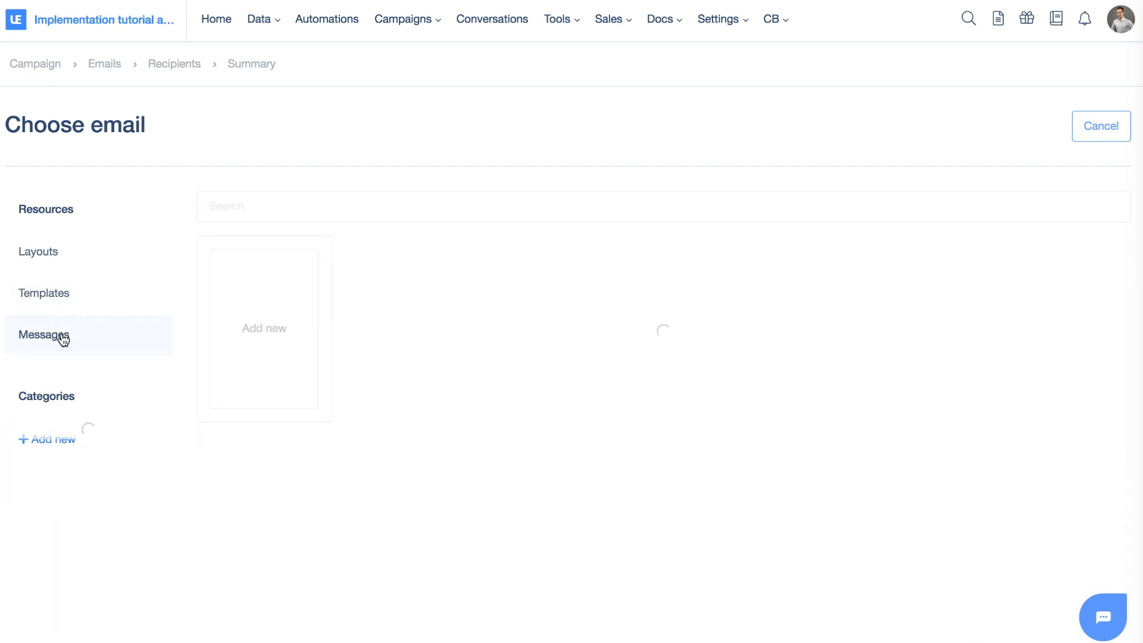
{"action": "left_click", "coordinate": [59, 268]}
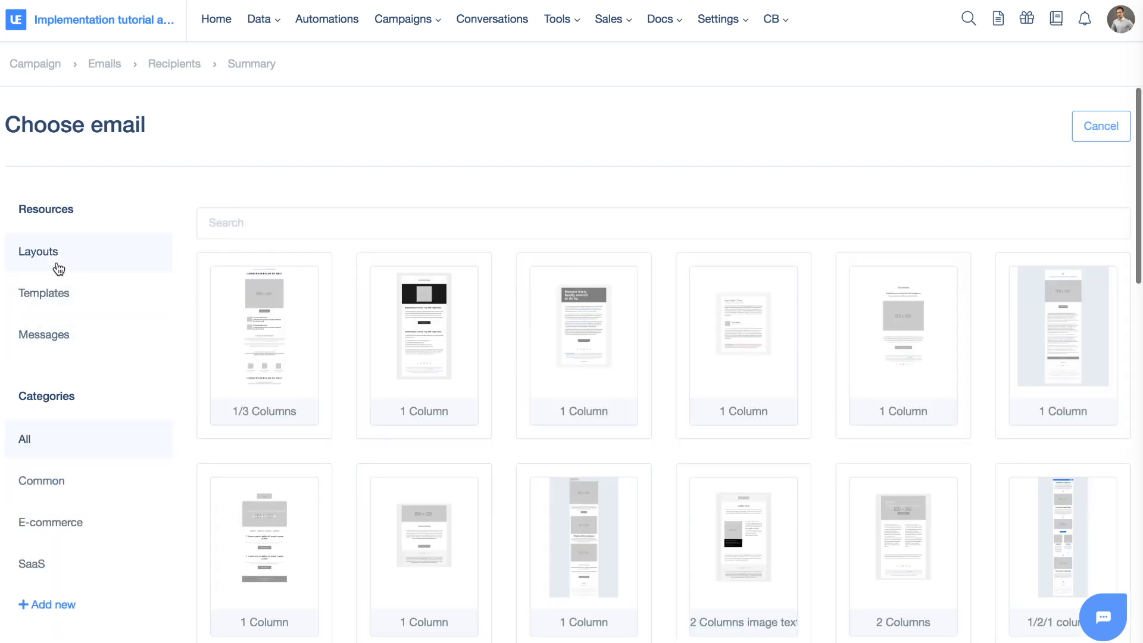
{"action": "mouse_move", "coordinate": [205, 264]}
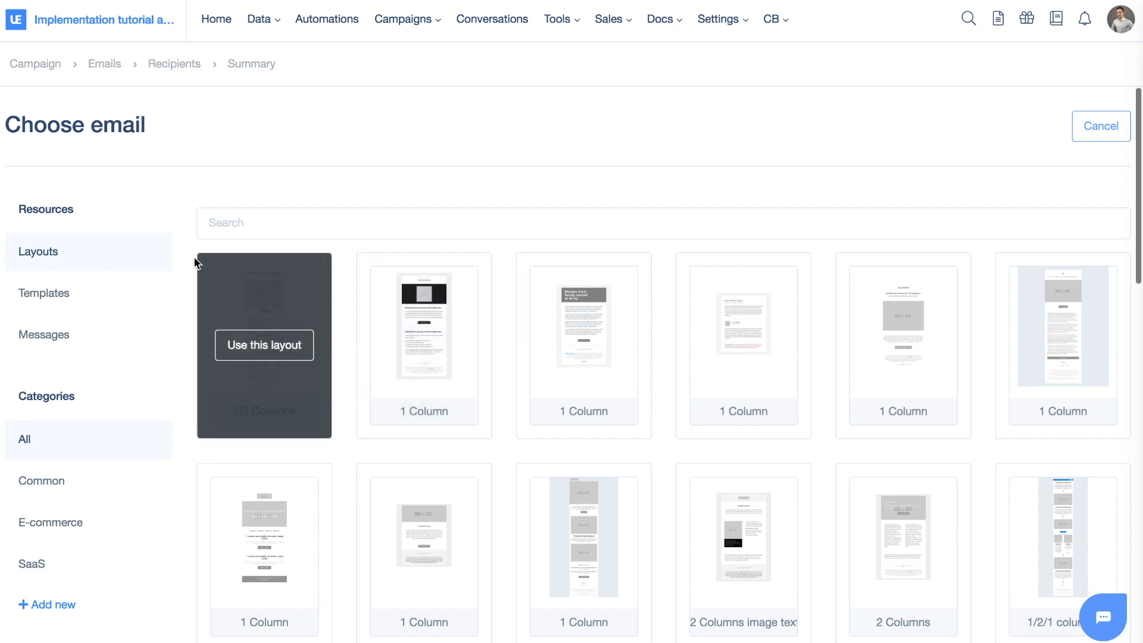
{"action": "scroll", "coordinate": [480, 363], "scroll_direction": "down", "scroll_amount": 3}
{"action": "scroll", "coordinate": [482, 364], "scroll_direction": "down", "scroll_amount": 15}
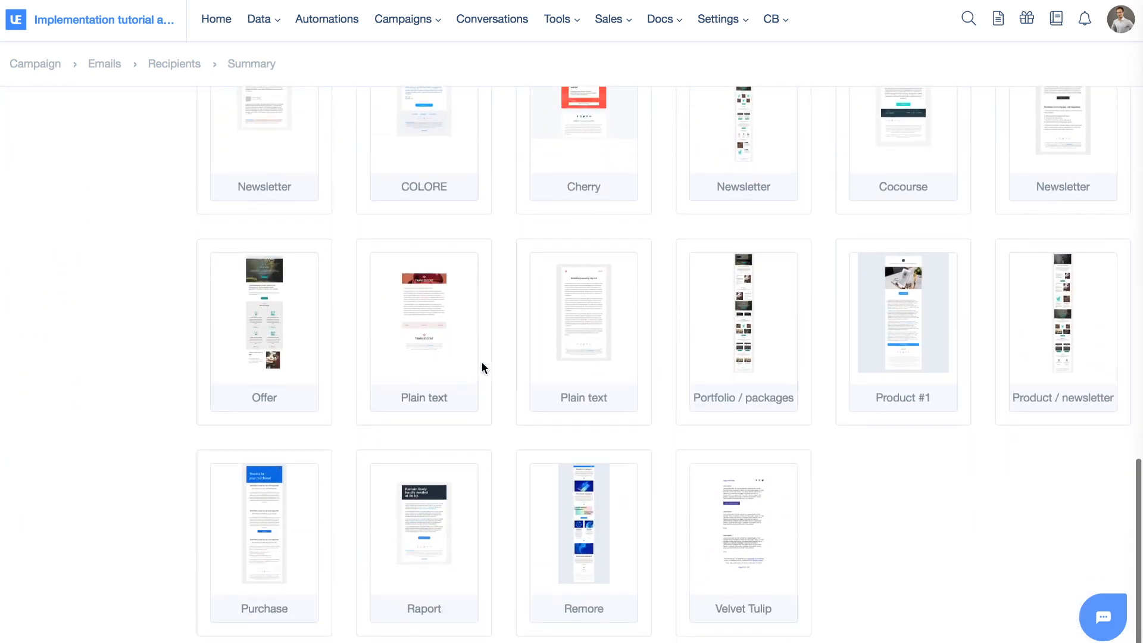
{"action": "scroll", "coordinate": [482, 363], "scroll_direction": "up", "scroll_amount": 15}
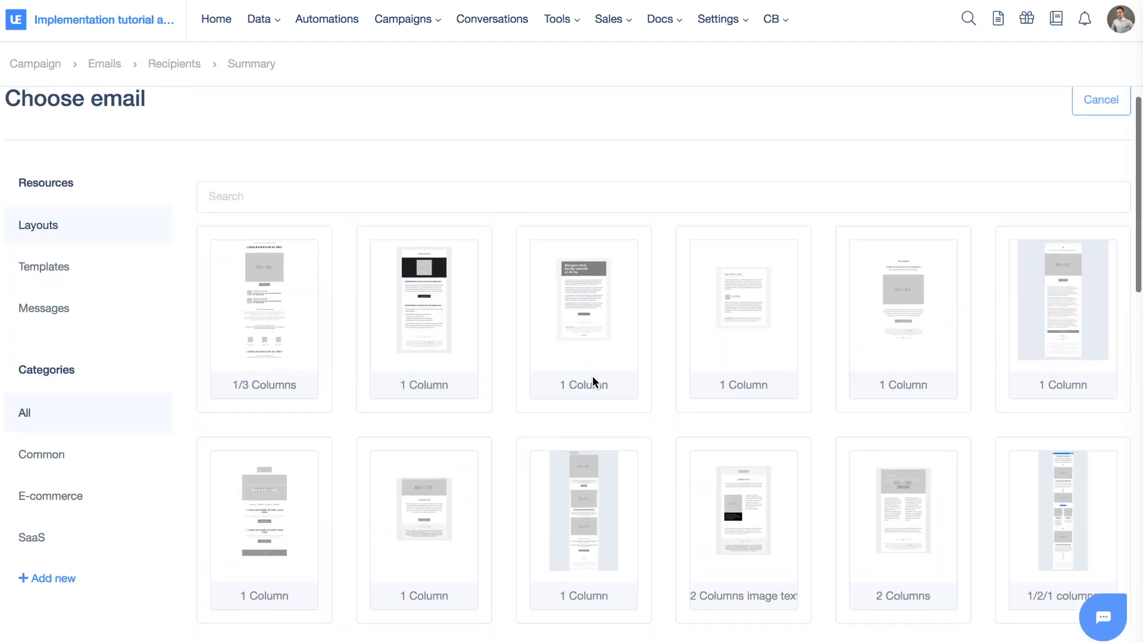
{"action": "left_click", "coordinate": [100, 272]}
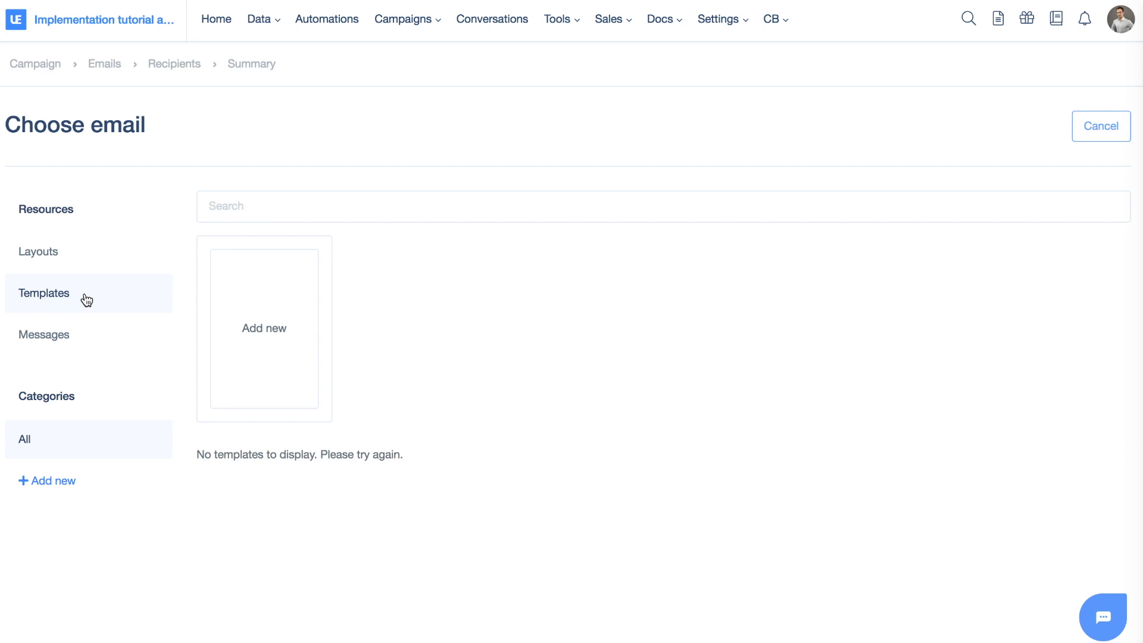
{"action": "left_click", "coordinate": [73, 332]}
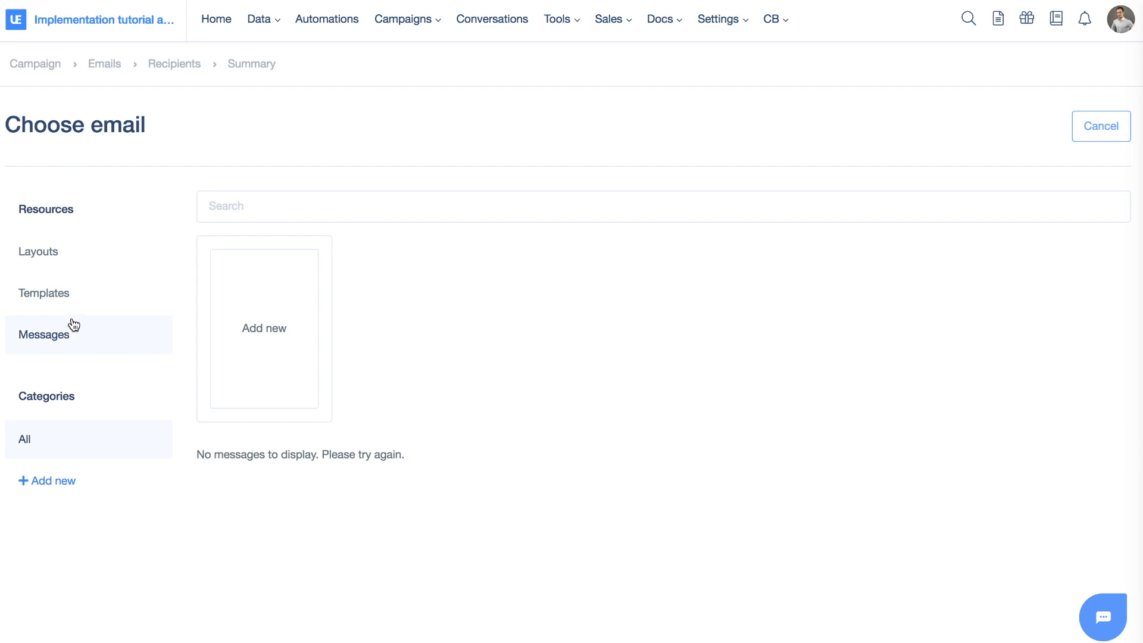
Use the second one-column layout in the second row of layouts for the email and review its content
{"action": "left_click", "coordinate": [56, 262]}
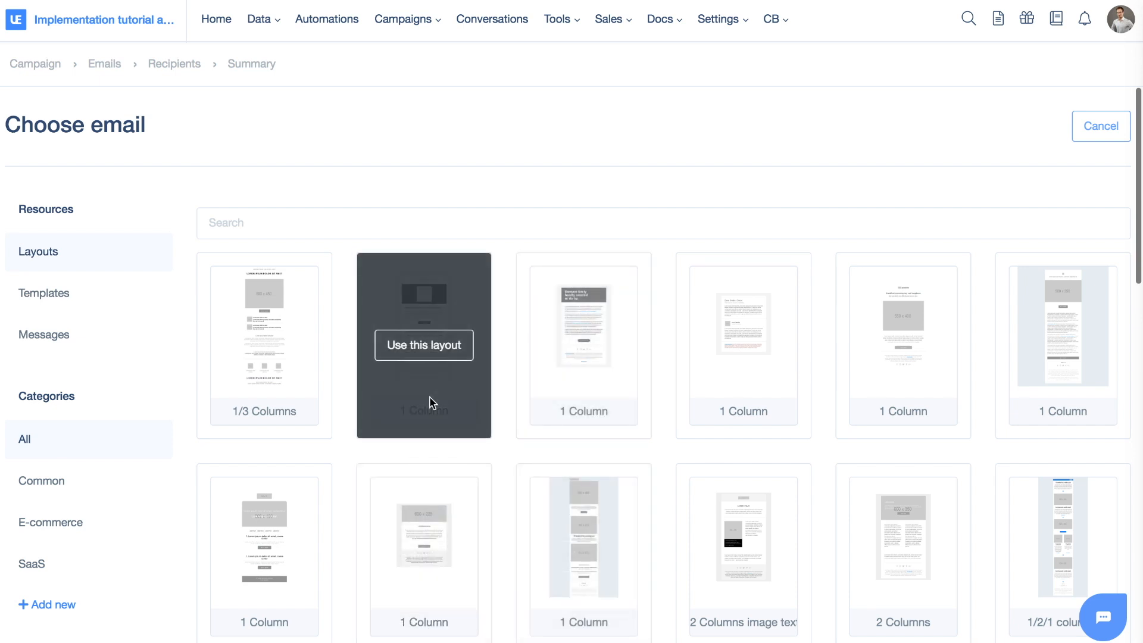
{"action": "scroll", "coordinate": [430, 404], "scroll_direction": "down", "scroll_amount": 5}
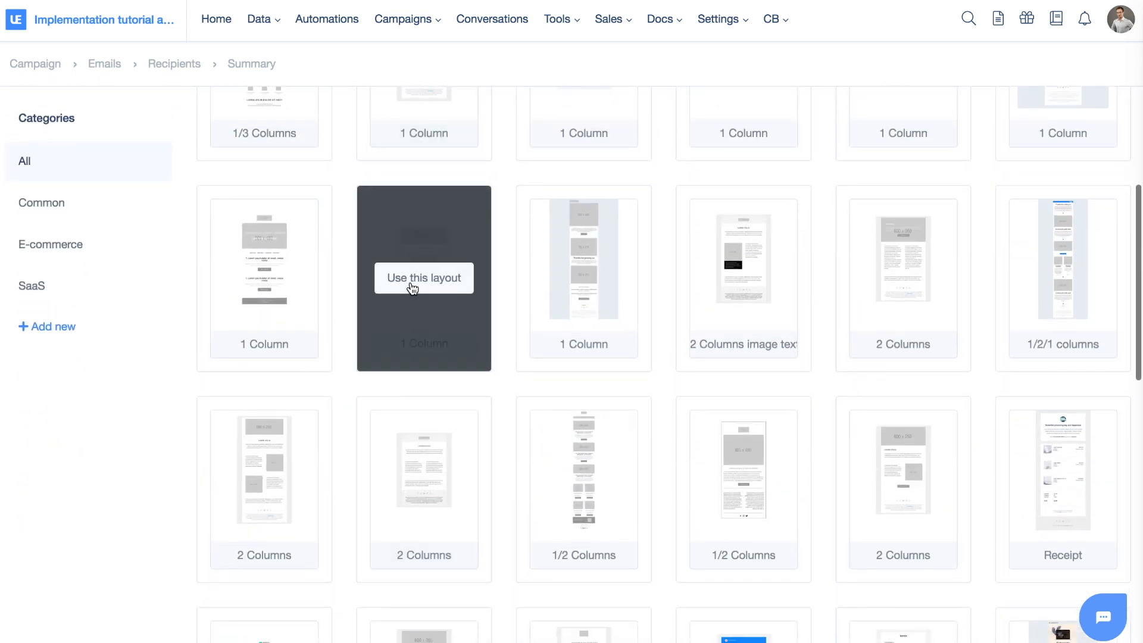
{"action": "left_click", "coordinate": [412, 289]}
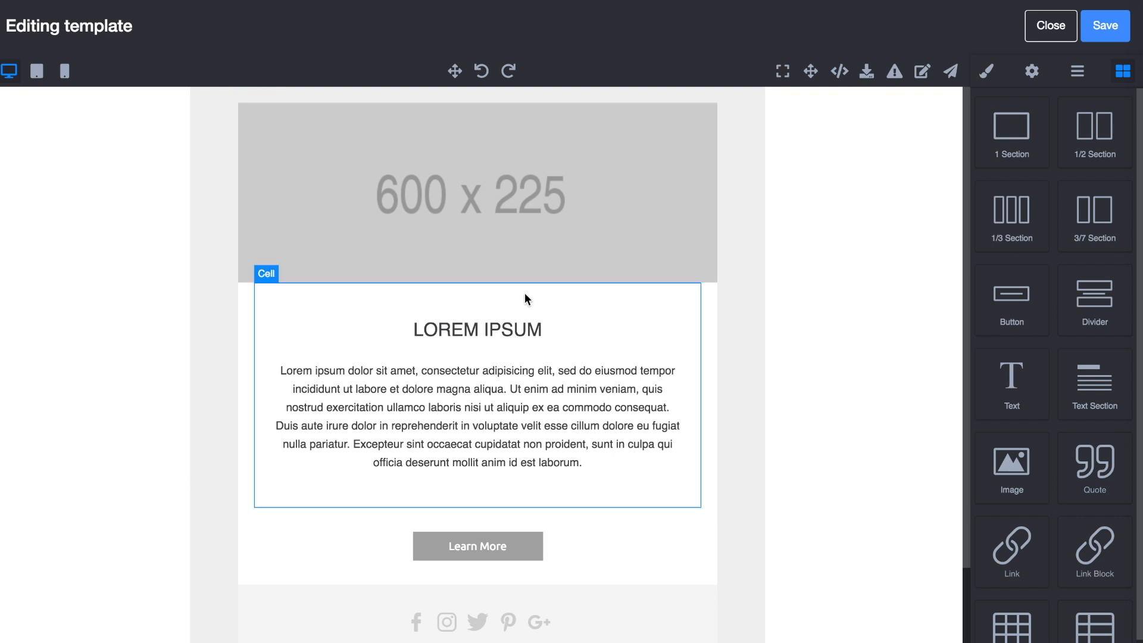
{"action": "scroll", "coordinate": [526, 298], "scroll_direction": "down", "scroll_amount": 3}
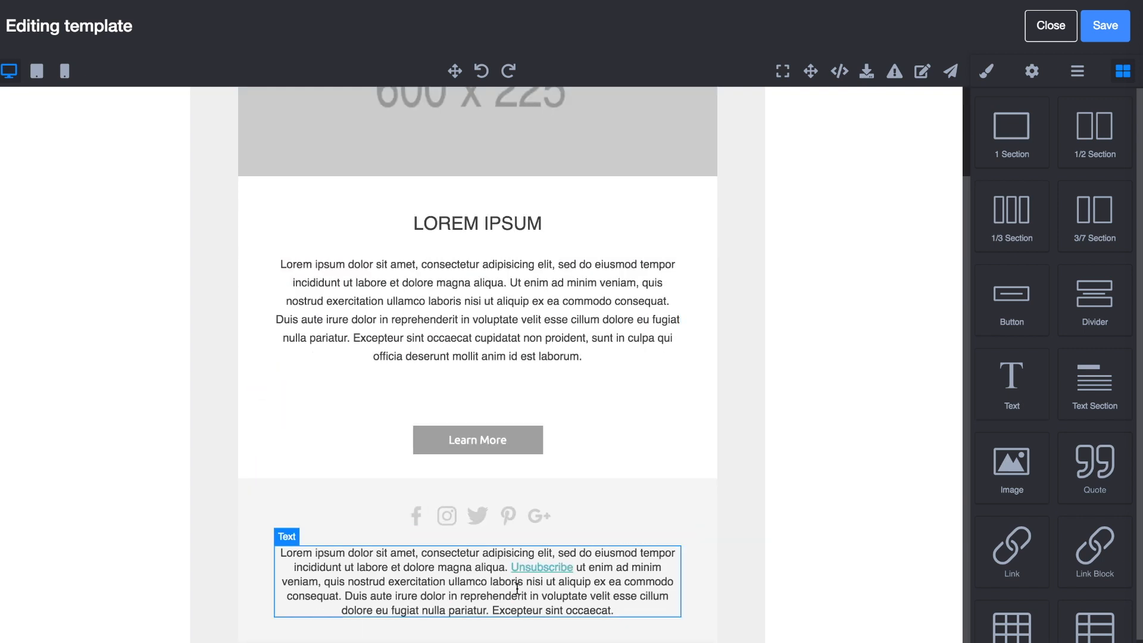
{"action": "scroll", "coordinate": [512, 590], "scroll_direction": "up", "scroll_amount": 3}
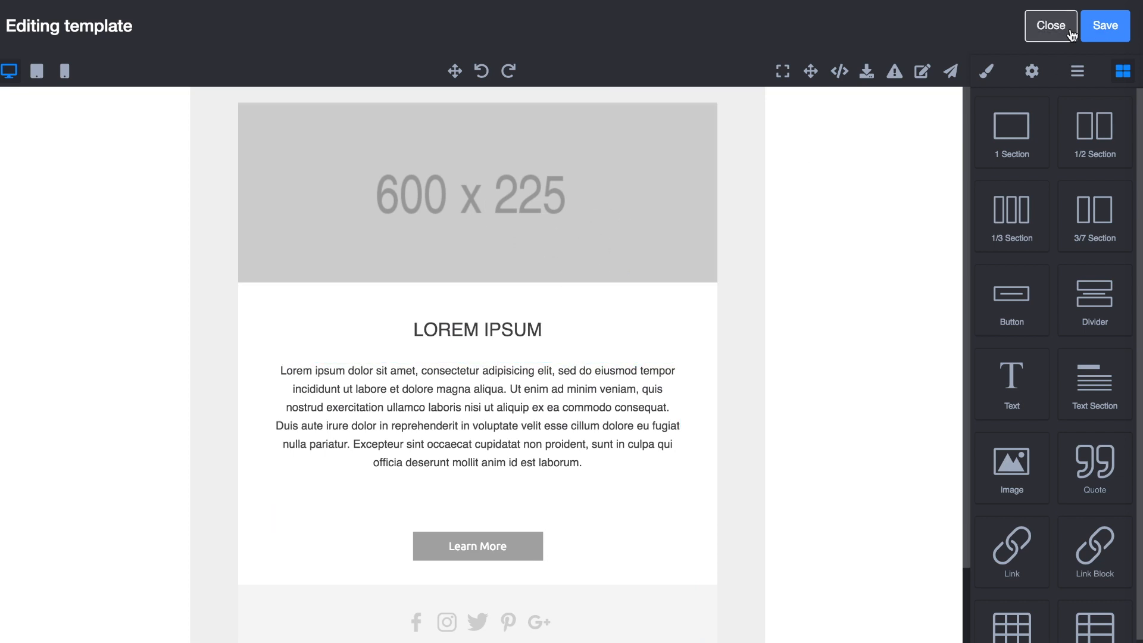
Save the edited template as a new message and name it "Email message name1"
{"action": "left_click", "coordinate": [1113, 25]}
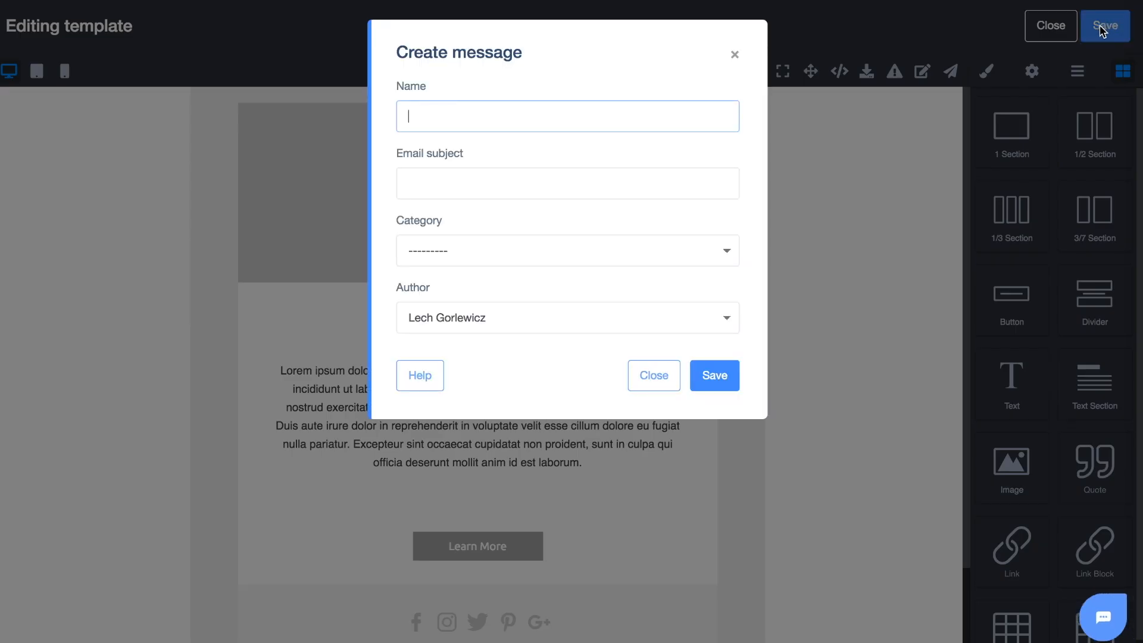
{"action": "left_click", "coordinate": [463, 117]}
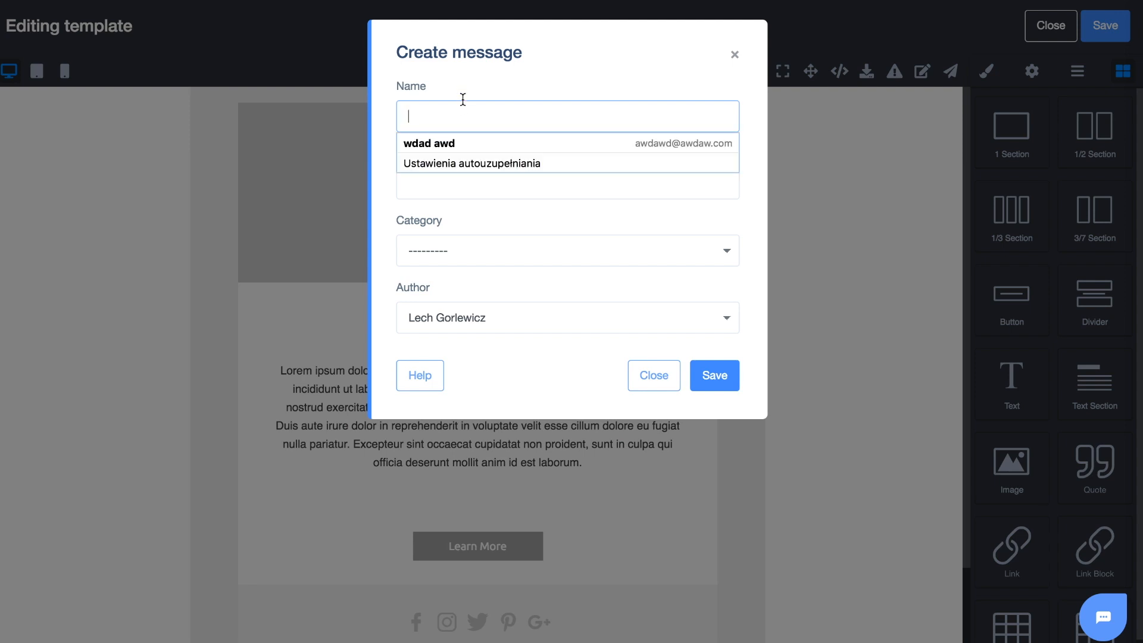
{"action": "left_click", "coordinate": [463, 107]}
{"action": "type", "text": "Email message name1"}
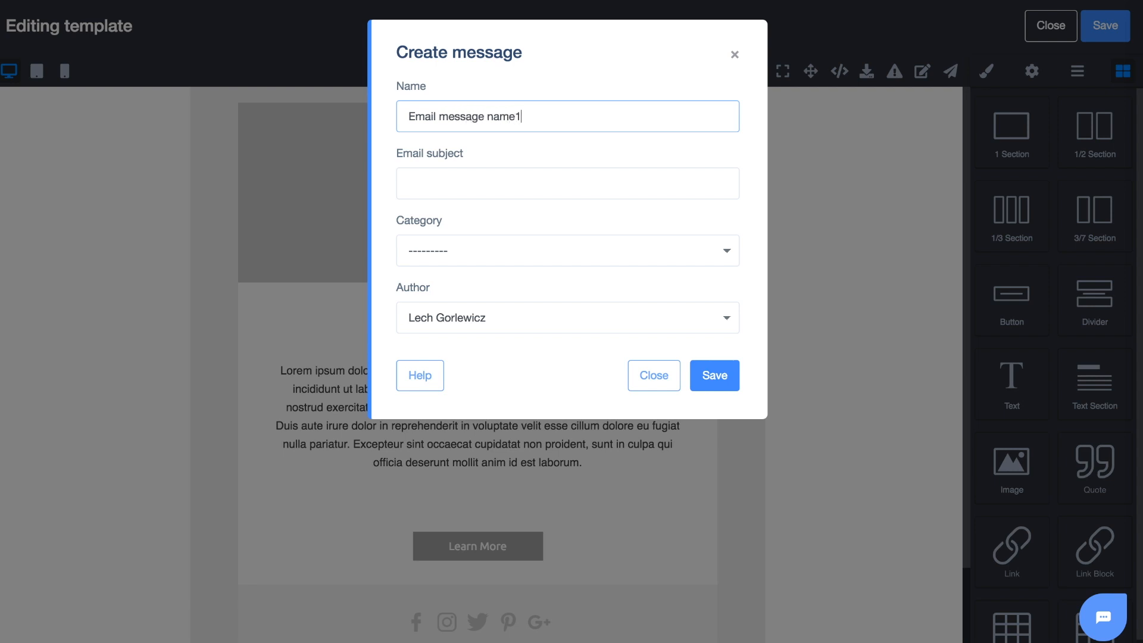
Set the email subject to "Welcome to UserEngage mailing"
{"action": "left_click", "coordinate": [493, 187]}
{"action": "left_click", "coordinate": [510, 178]}
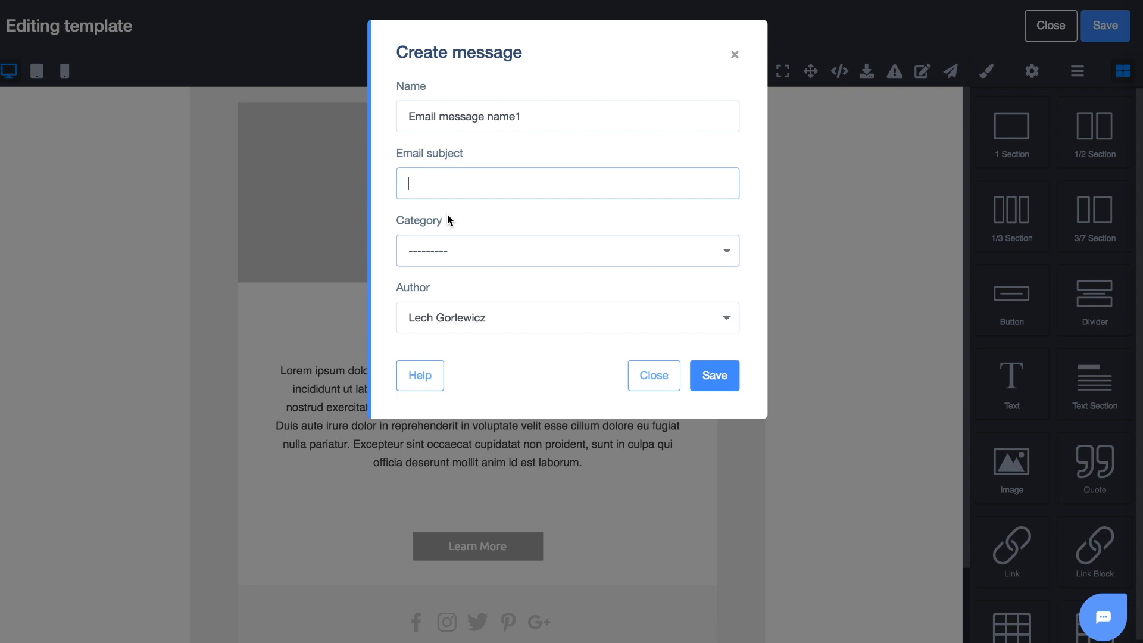
{"action": "type", "text": "Welcome to use"}
{"action": "key", "text": "BackSpace"}
{"action": "key", "text": "BackSpace"}
{"action": "key", "text": "BackSpace"}
{"action": "type", "text": "UserEngage mailing"}
Save the message with its category and author left unchanged, and continue to the campaign's recipients
{"action": "left_click", "coordinate": [452, 247]}
{"action": "left_click", "coordinate": [434, 245]}
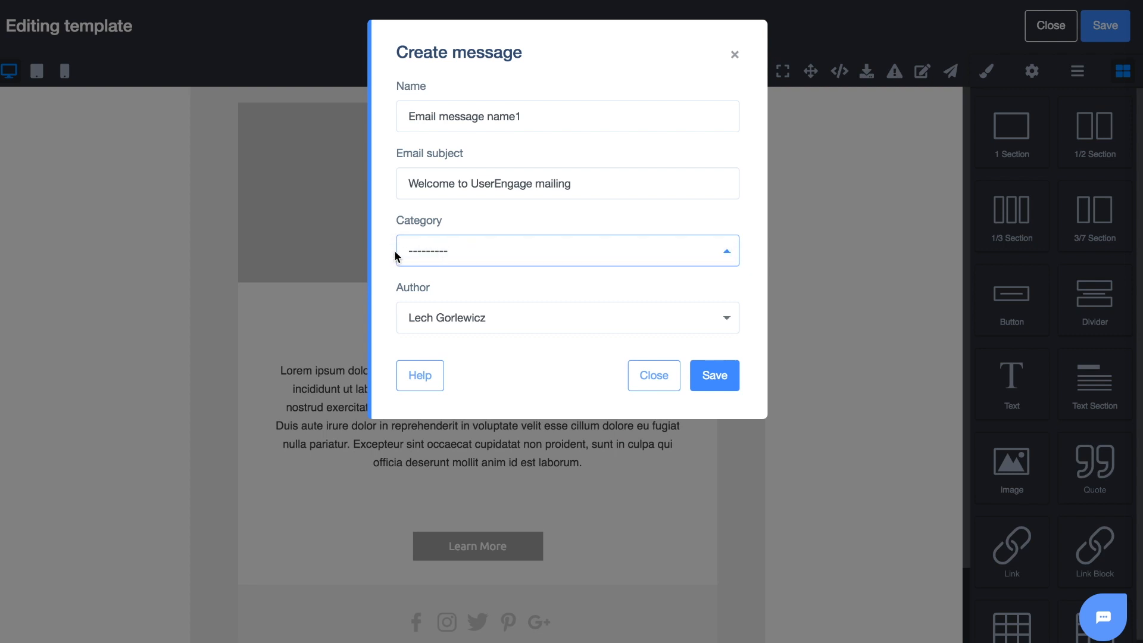
{"action": "left_click", "coordinate": [475, 312]}
{"action": "left_click", "coordinate": [463, 320]}
{"action": "left_click", "coordinate": [717, 382]}
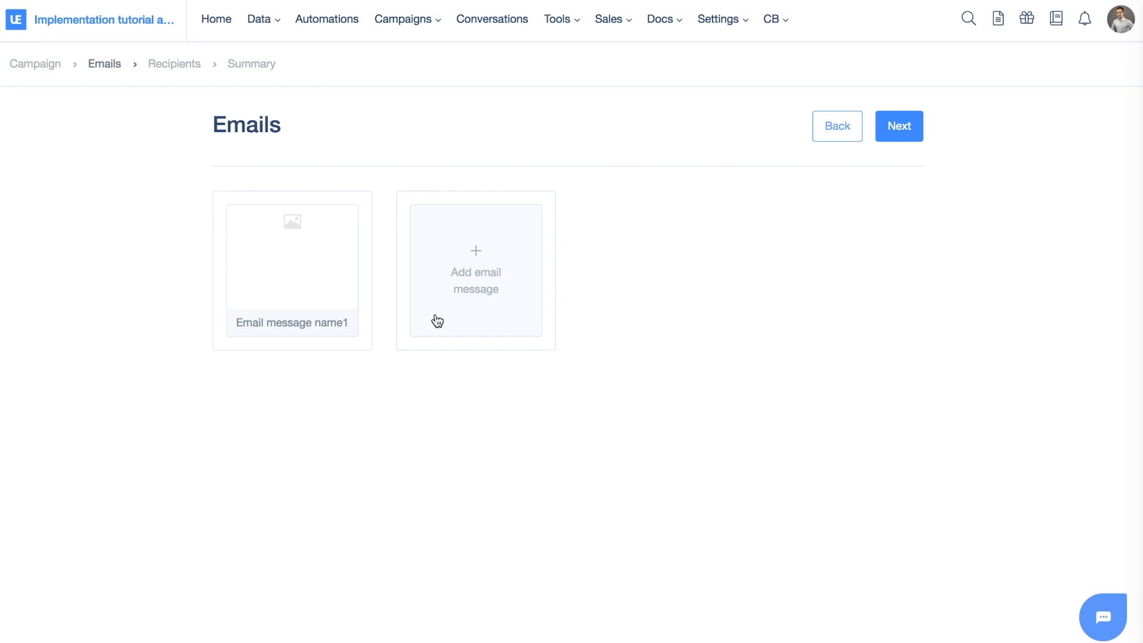
{"action": "left_click", "coordinate": [919, 127]}
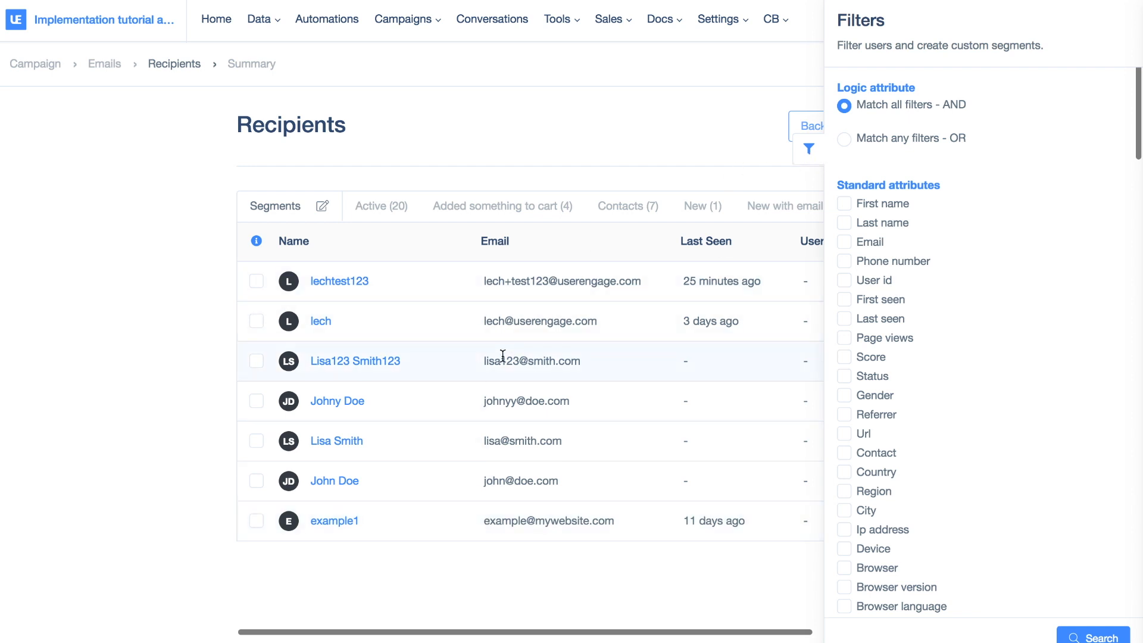
Filter the recipients to contacts whose email contains the sample first name
{"action": "left_click_drag", "start_coordinate": [474, 318], "coordinate": [479, 284]}
{"action": "left_click", "coordinate": [632, 318]}
{"action": "left_click", "coordinate": [479, 284]}
{"action": "mouse_move", "coordinate": [871, 239]}
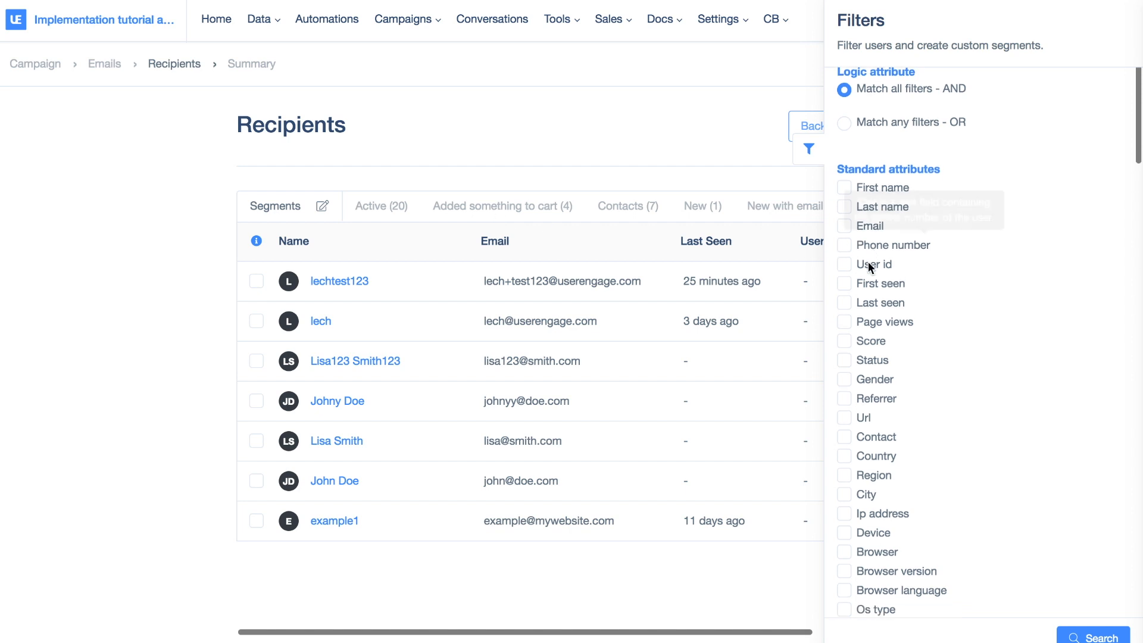
{"action": "mouse_move", "coordinate": [870, 262]}
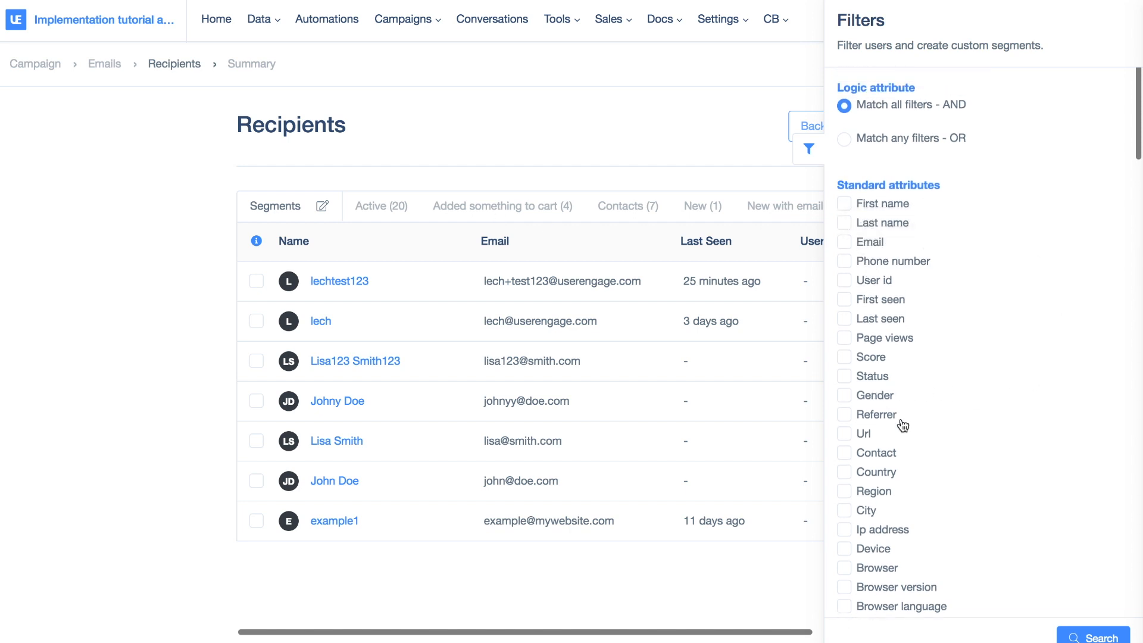
{"action": "left_click", "coordinate": [848, 249]}
{"action": "left_click", "coordinate": [922, 283]}
{"action": "left_click", "coordinate": [919, 310]}
{"action": "left_click", "coordinate": [917, 304]}
{"action": "type", "text": "lech"}
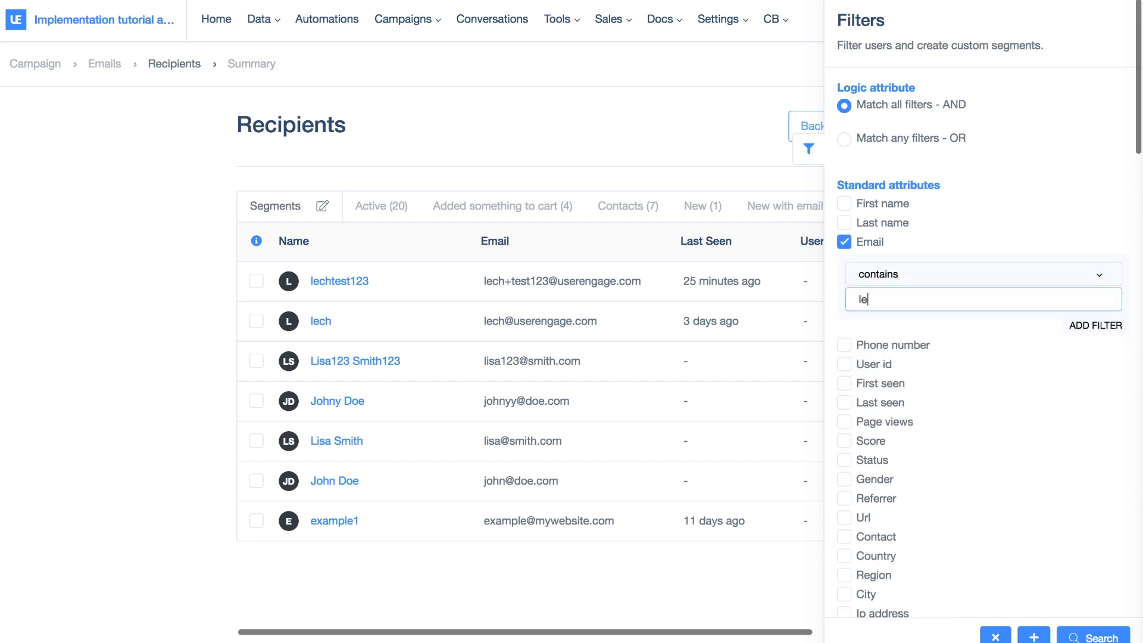
{"action": "left_click", "coordinate": [1091, 632]}
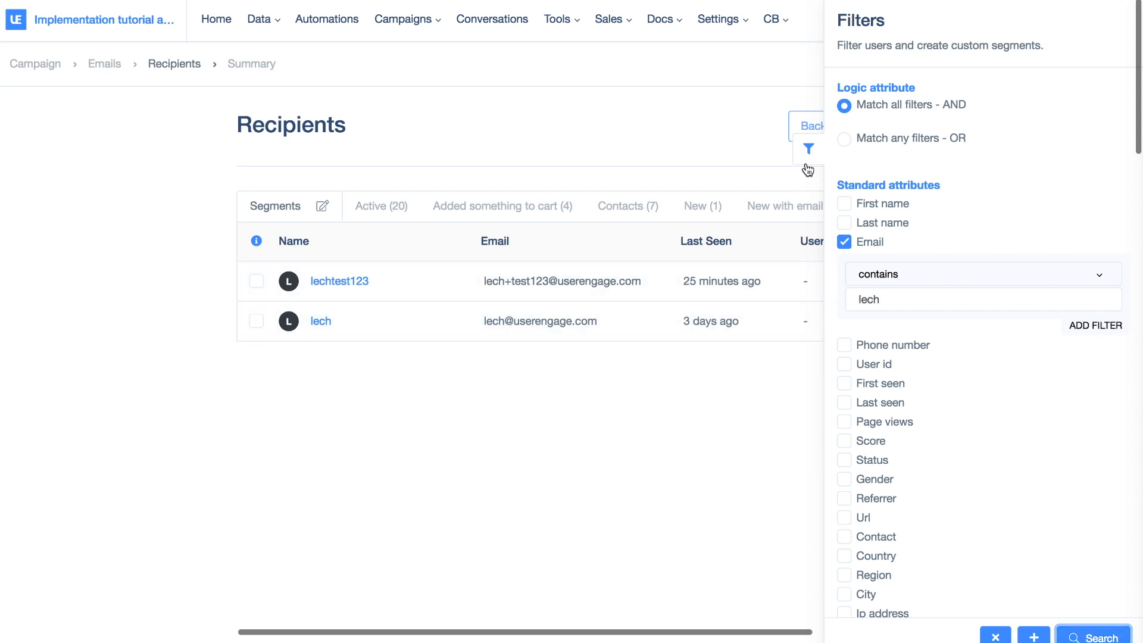
Select and deselect both filtered contacts, and continue to the campaign summary with the filtered list as recipients
{"action": "left_click", "coordinate": [809, 150]}
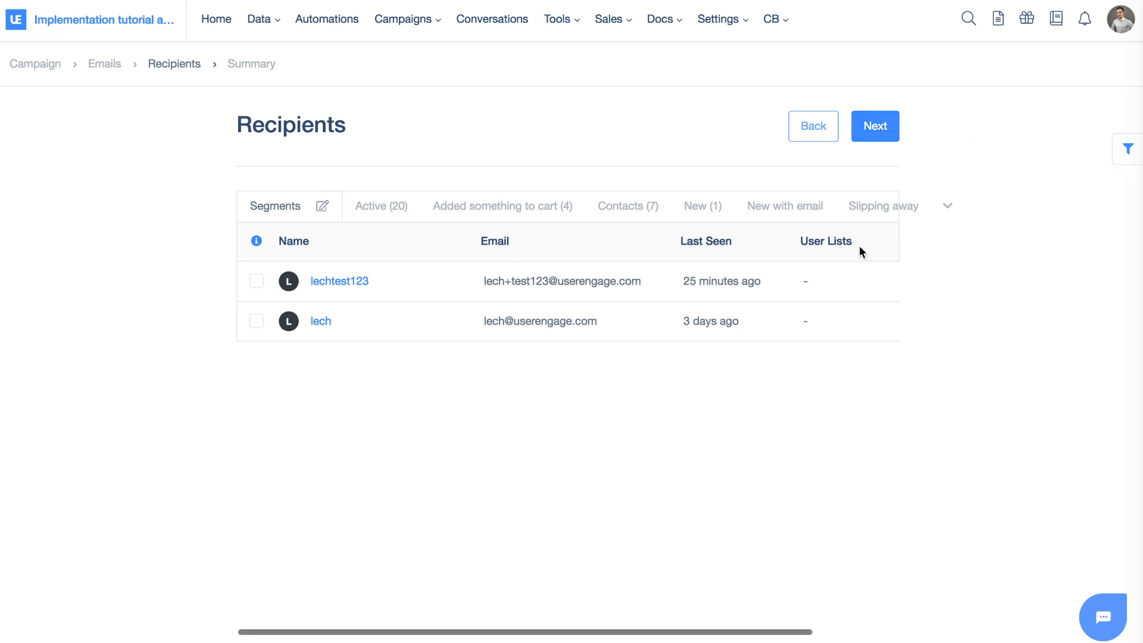
{"action": "left_click", "coordinate": [257, 281]}
{"action": "left_click", "coordinate": [256, 321]}
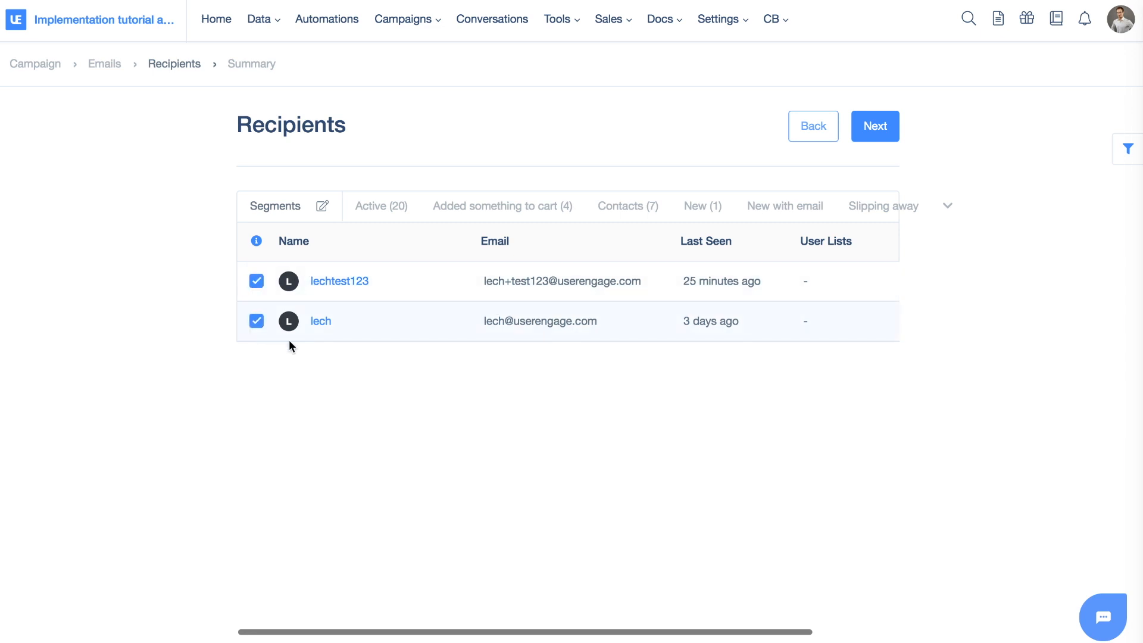
{"action": "left_click", "coordinate": [256, 322]}
{"action": "left_click", "coordinate": [256, 282]}
{"action": "left_click", "coordinate": [870, 134]}
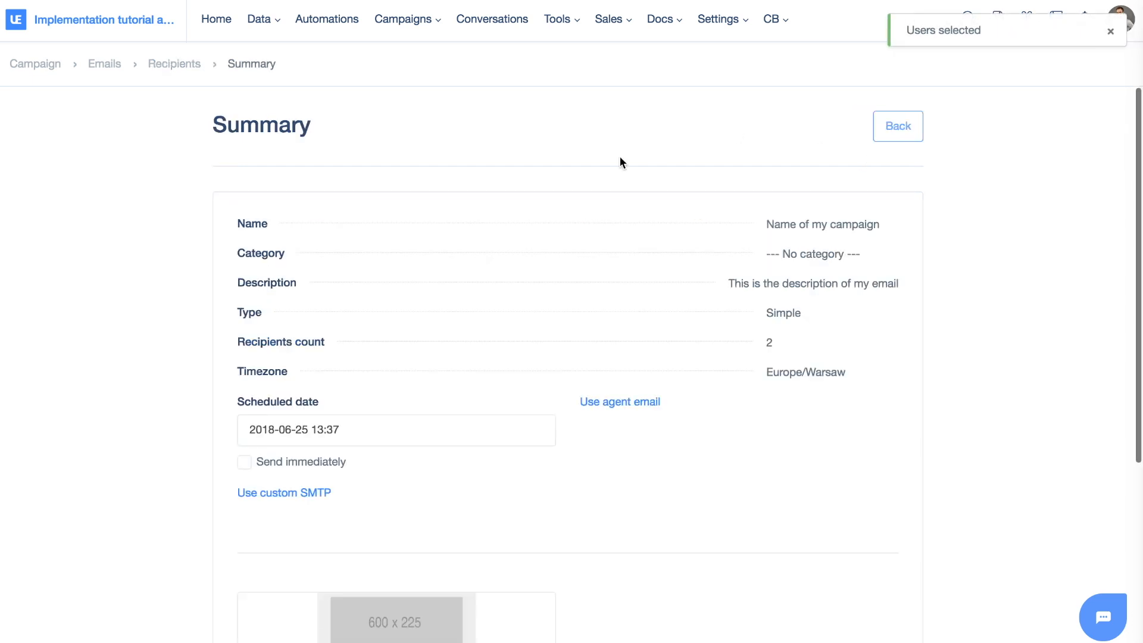
Review the campaign summary, including the campaign type, timezone, scheduled date and message version
{"action": "scroll", "coordinate": [620, 158], "scroll_direction": "down", "scroll_amount": 5}
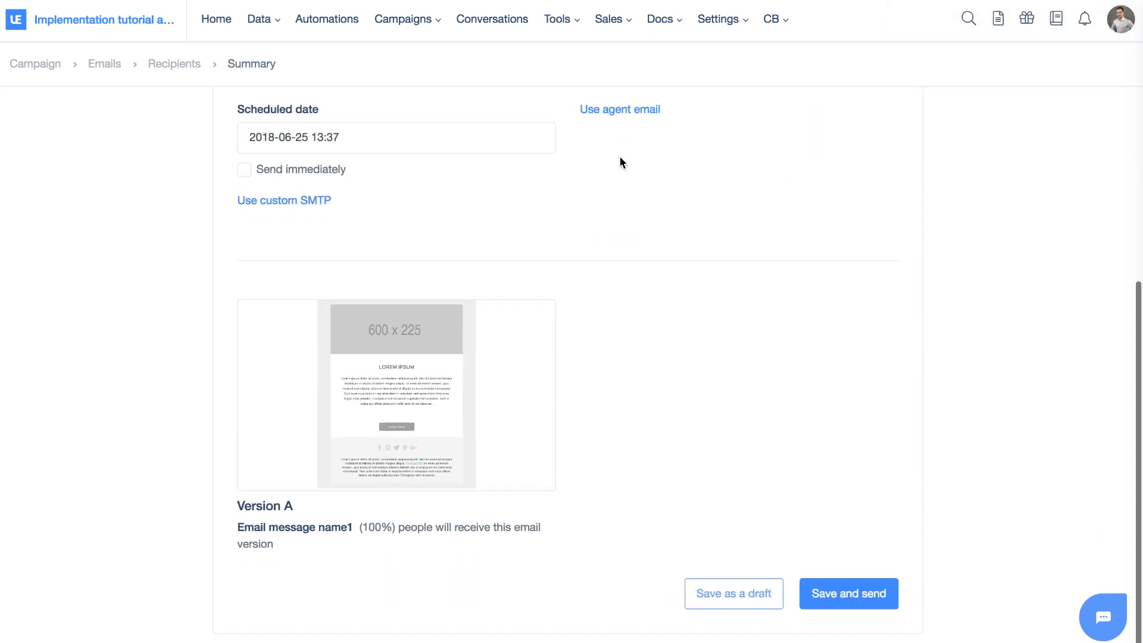
{"action": "scroll", "coordinate": [620, 159], "scroll_direction": "up", "scroll_amount": 5}
{"action": "scroll", "coordinate": [619, 161], "scroll_direction": "down", "scroll_amount": 1}
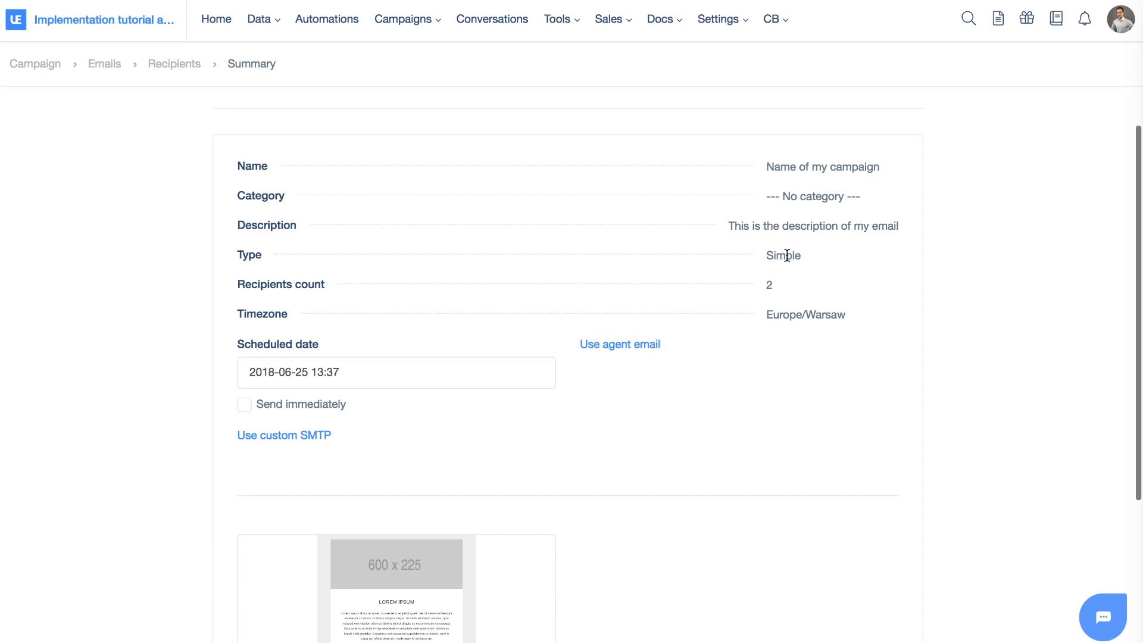
{"action": "left_click_drag", "start_coordinate": [768, 255], "coordinate": [801, 255]}
{"action": "left_click", "coordinate": [801, 255]}
{"action": "double_click", "coordinate": [801, 256]}
{"action": "left_click", "coordinate": [754, 255]}
{"action": "left_click_drag", "start_coordinate": [237, 314], "coordinate": [763, 313]}
{"action": "left_click", "coordinate": [865, 313]}
{"action": "left_click", "coordinate": [763, 313]}
{"action": "left_click", "coordinate": [353, 386]}
{"action": "scroll", "coordinate": [292, 396], "scroll_direction": "down", "scroll_amount": 2}
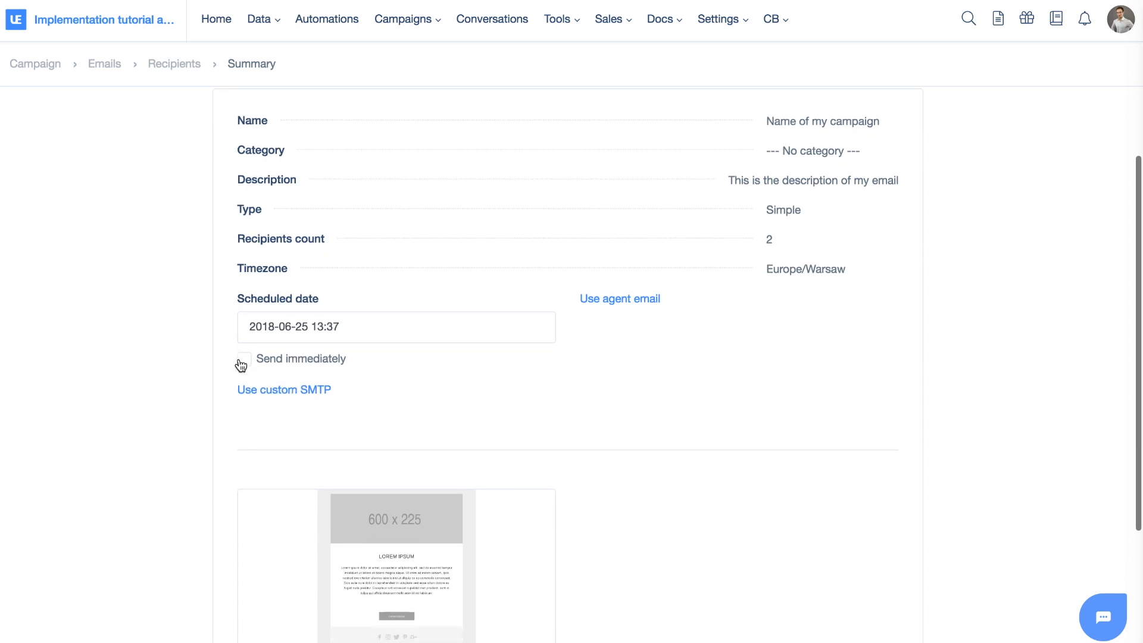
Try out the immediate sending option and the agent email as the campaign's sender
{"action": "left_click", "coordinate": [245, 360]}
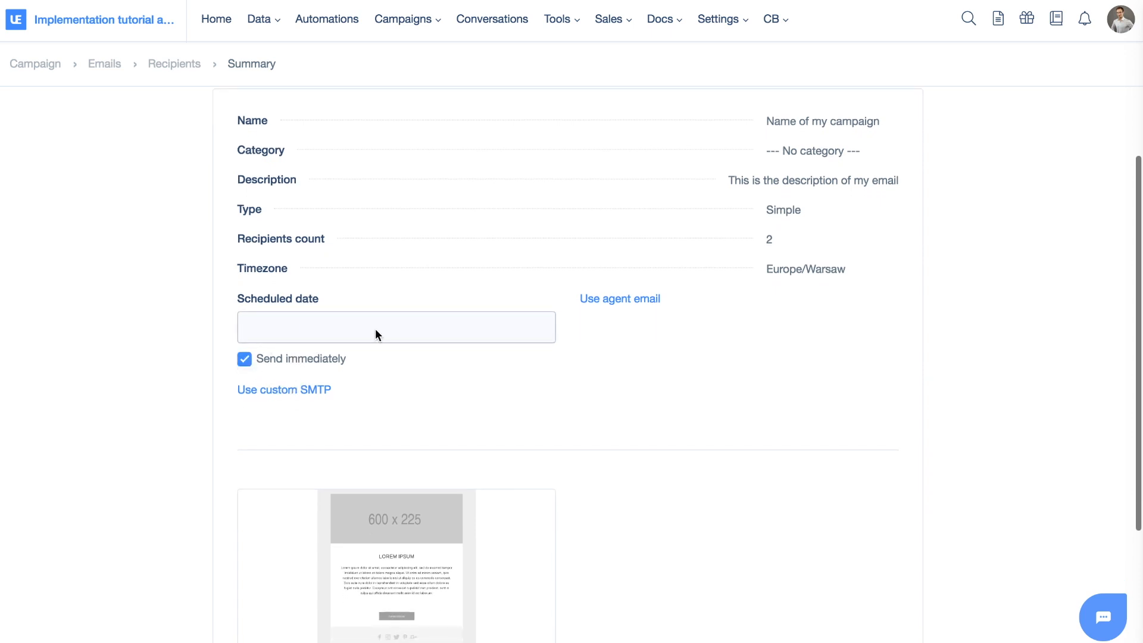
{"action": "left_click", "coordinate": [245, 360]}
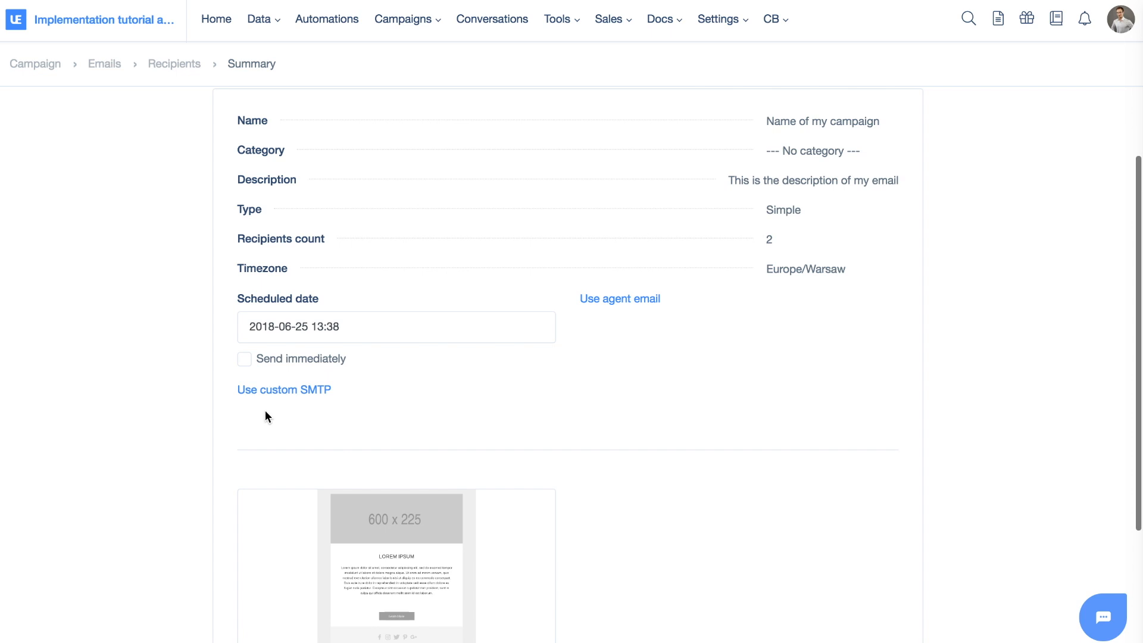
{"action": "left_click", "coordinate": [626, 304]}
{"action": "left_click", "coordinate": [660, 329]}
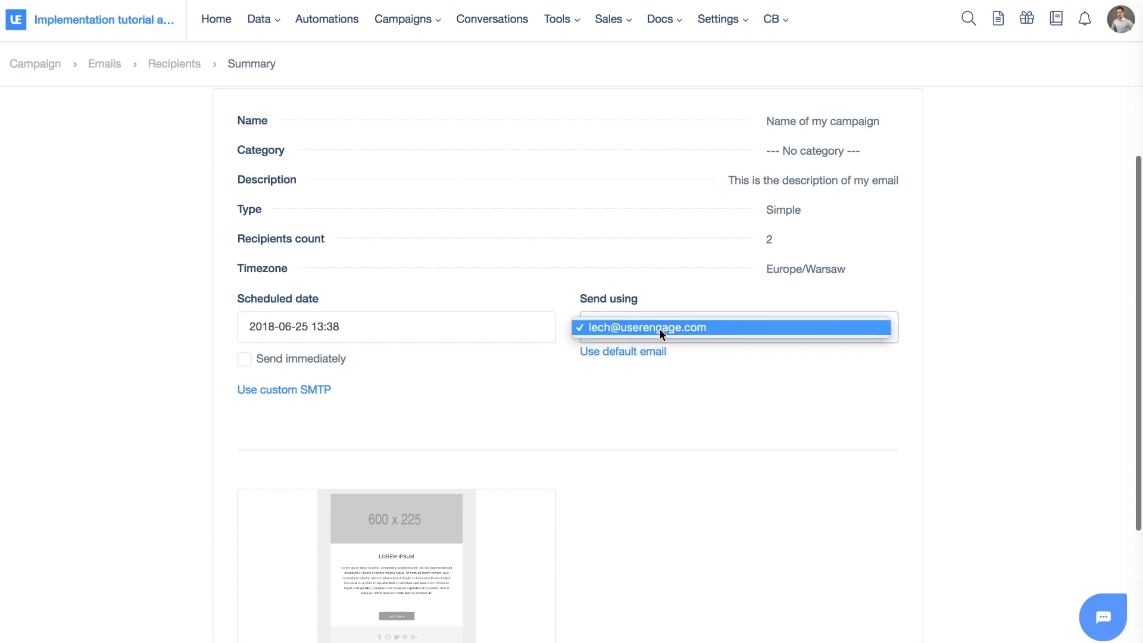
{"action": "left_click", "coordinate": [646, 327]}
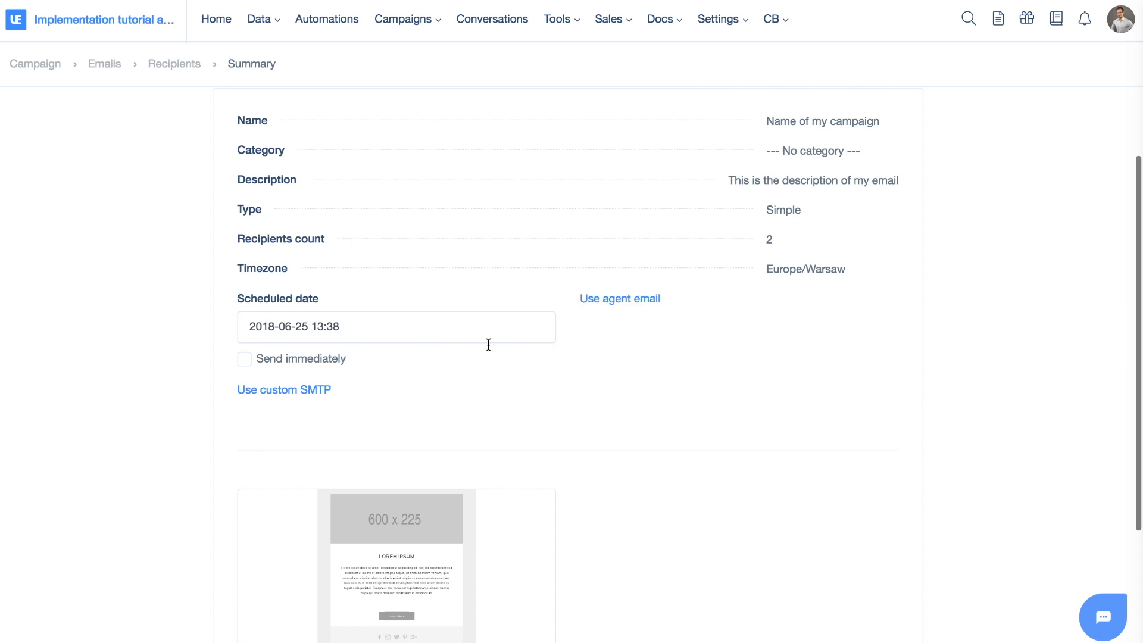
Use the custom SMTP settings of the agent's mailbox and set the campaign to send immediately
{"action": "left_click", "coordinate": [265, 391]}
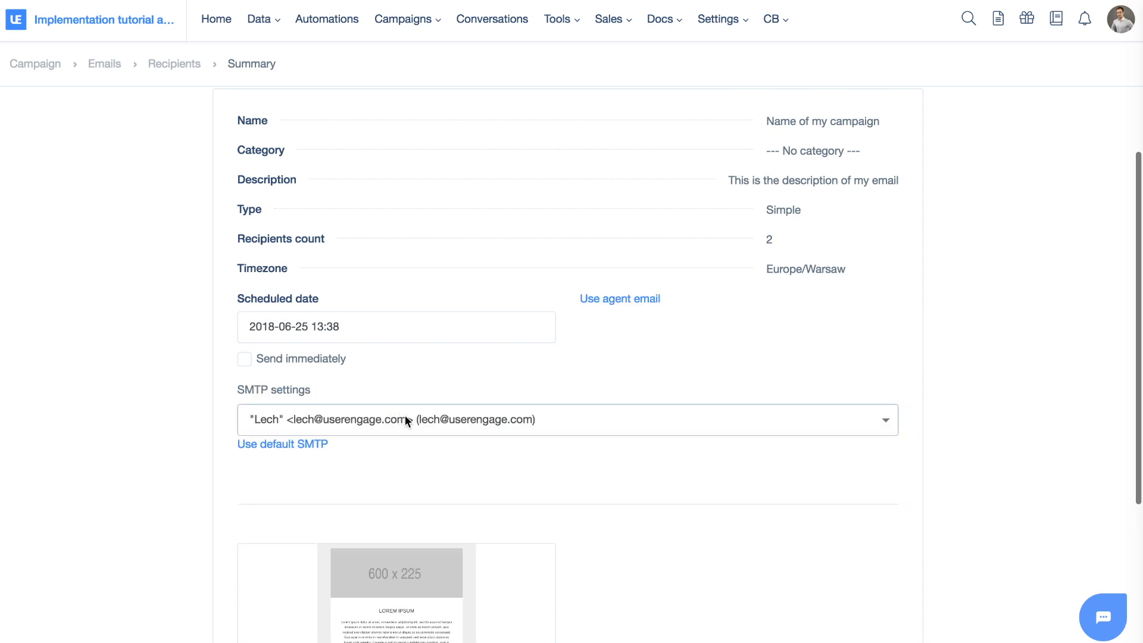
{"action": "left_click", "coordinate": [366, 424]}
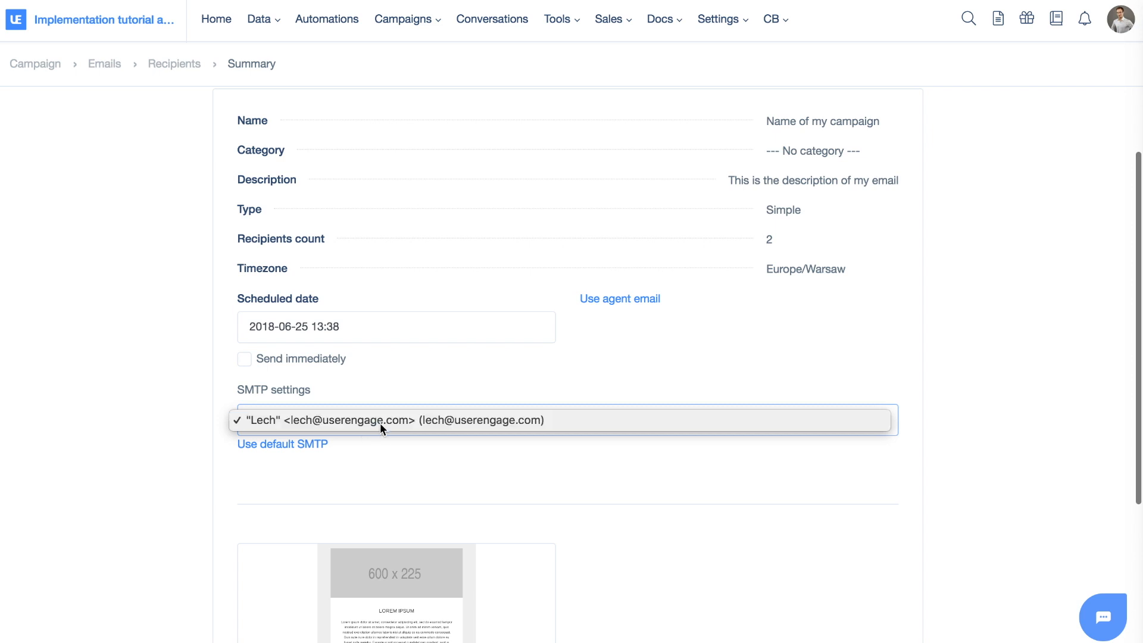
{"action": "left_click", "coordinate": [380, 423]}
{"action": "scroll", "coordinate": [397, 404], "scroll_direction": "down", "scroll_amount": 3}
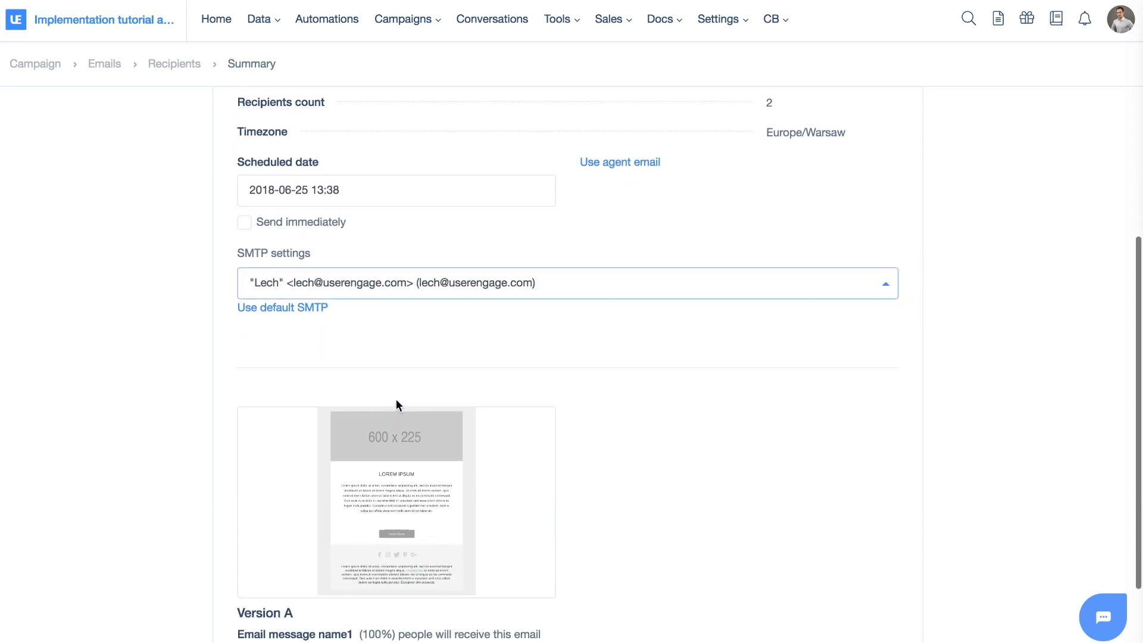
{"action": "scroll", "coordinate": [398, 405], "scroll_direction": "up", "scroll_amount": 3}
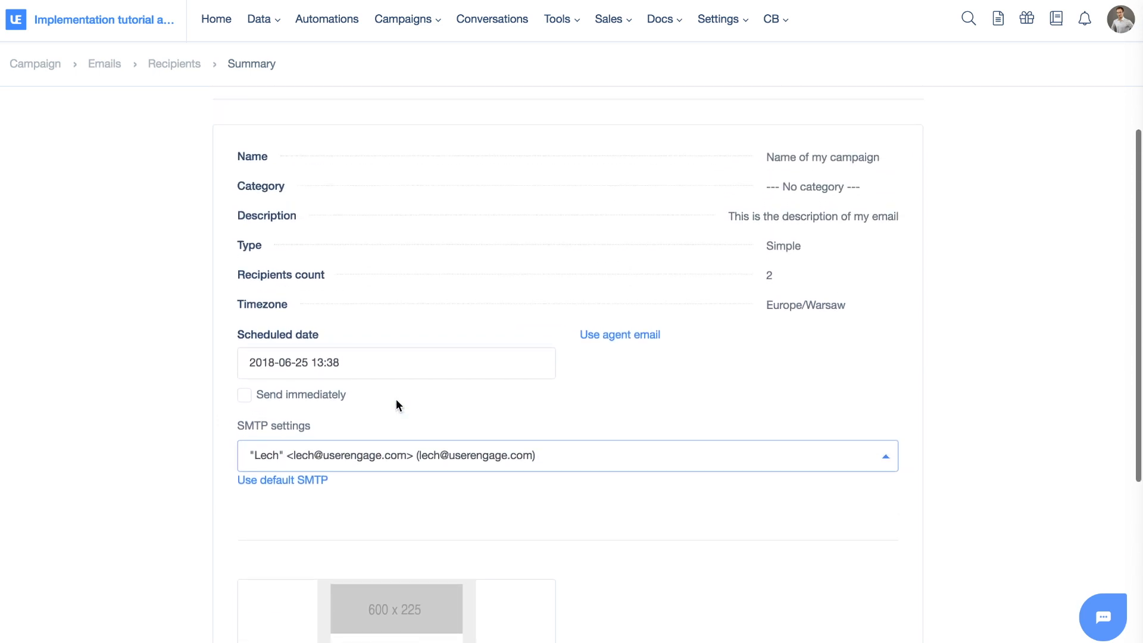
{"action": "left_click", "coordinate": [245, 407]}
Check the recipient share of message Version A, and save and send the campaign
{"action": "scroll", "coordinate": [493, 411], "scroll_direction": "down", "scroll_amount": 5}
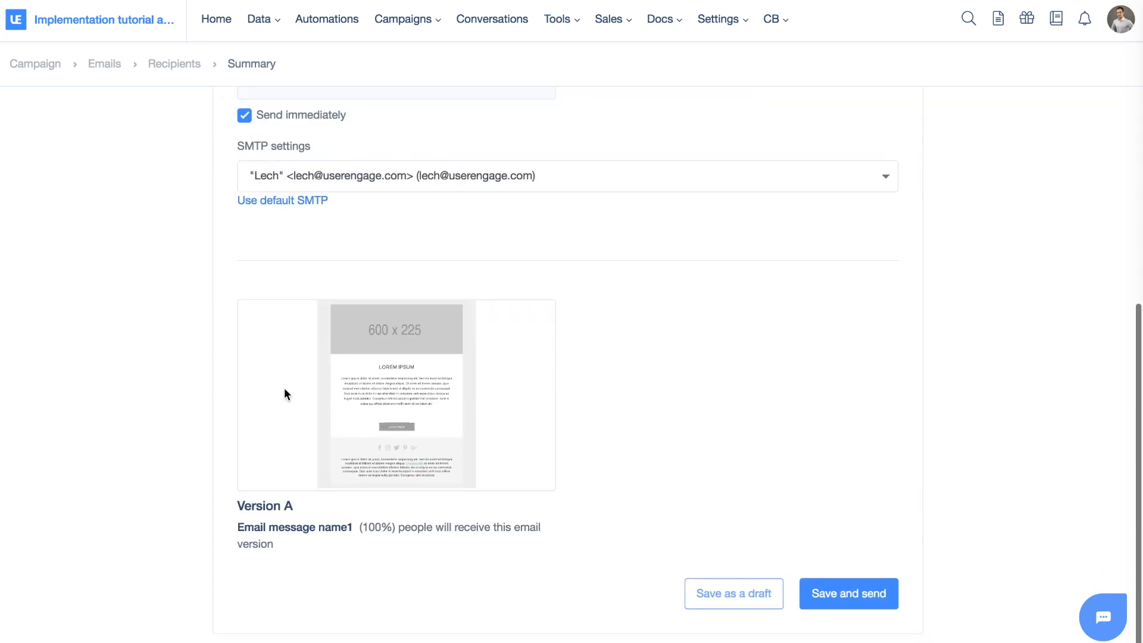
{"action": "scroll", "coordinate": [580, 516], "scroll_direction": "up", "scroll_amount": 2}
{"action": "scroll", "coordinate": [580, 516], "scroll_direction": "down", "scroll_amount": 2}
{"action": "mouse_move", "coordinate": [362, 524]}
{"action": "left_mouse_down"}
{"action": "mouse_move", "coordinate": [379, 524]}
{"action": "mouse_move", "coordinate": [362, 528]}
{"action": "left_mouse_up"}
{"action": "left_click", "coordinate": [381, 526]}
{"action": "left_click", "coordinate": [362, 528]}
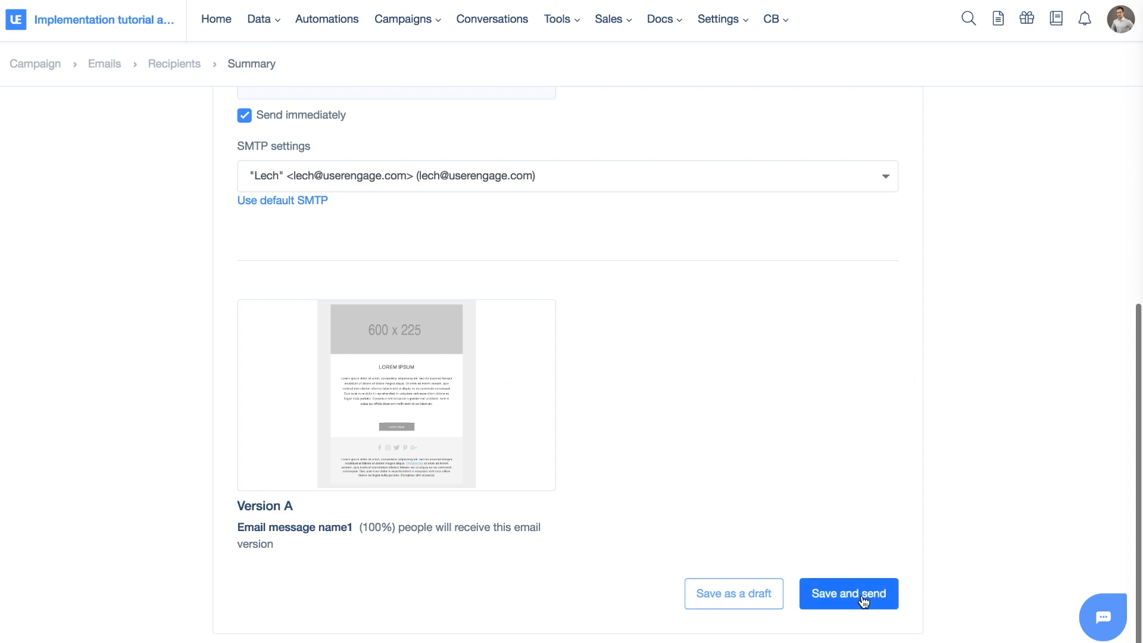
{"action": "left_click", "coordinate": [740, 592]}
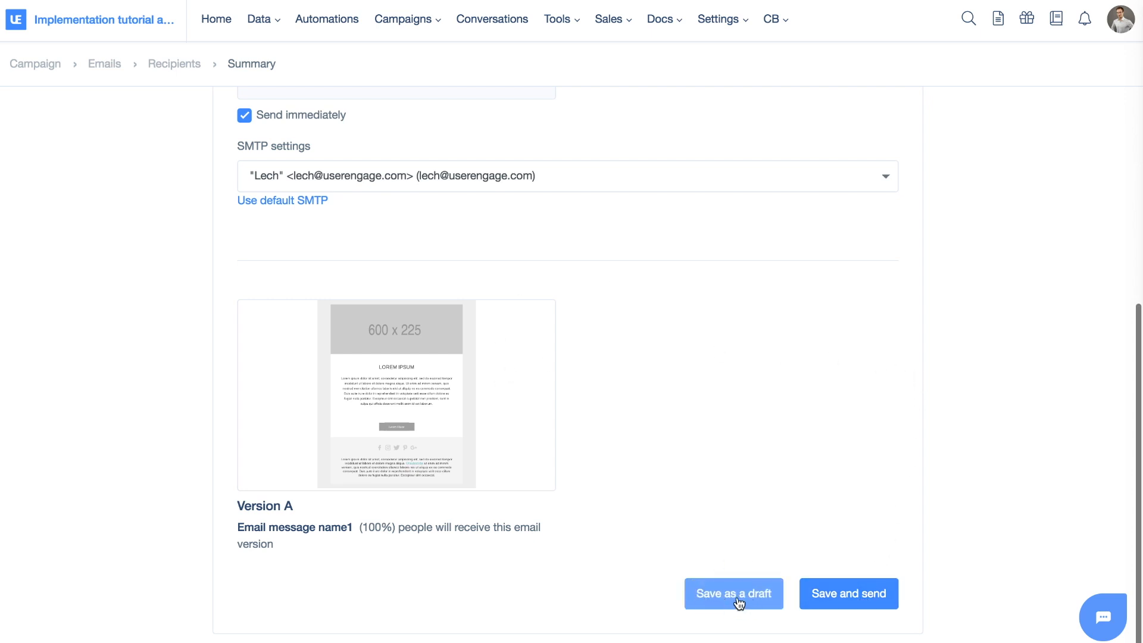
{"action": "scroll", "coordinate": [848, 606], "scroll_direction": "up", "scroll_amount": 6}
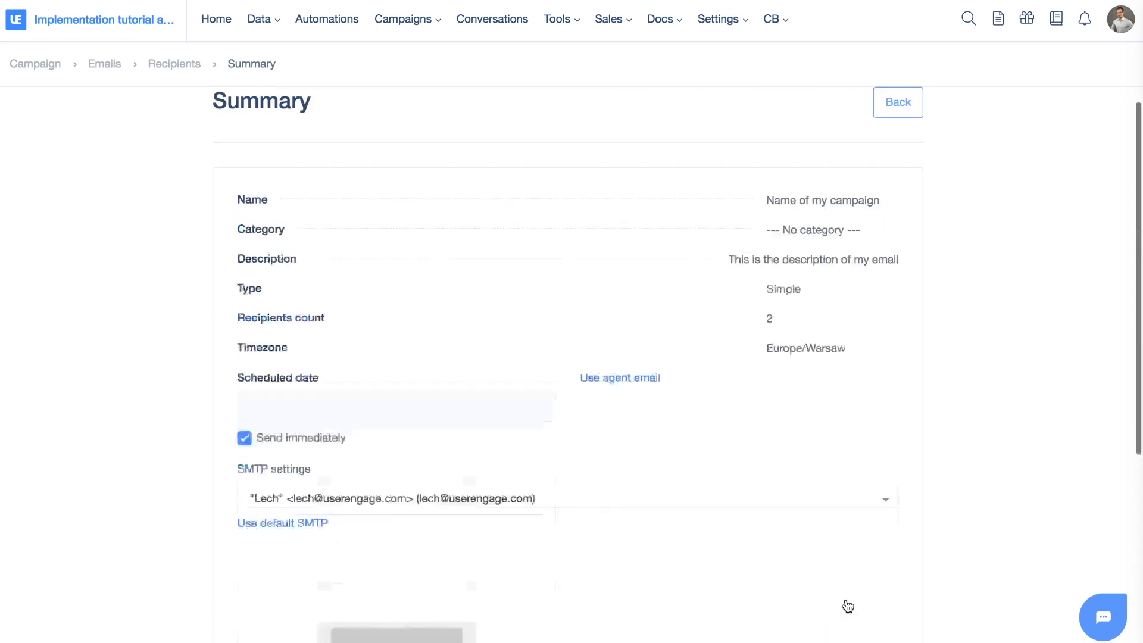
{"action": "scroll", "coordinate": [848, 604], "scroll_direction": "down", "scroll_amount": 6}
{"action": "left_click", "coordinate": [865, 601]}
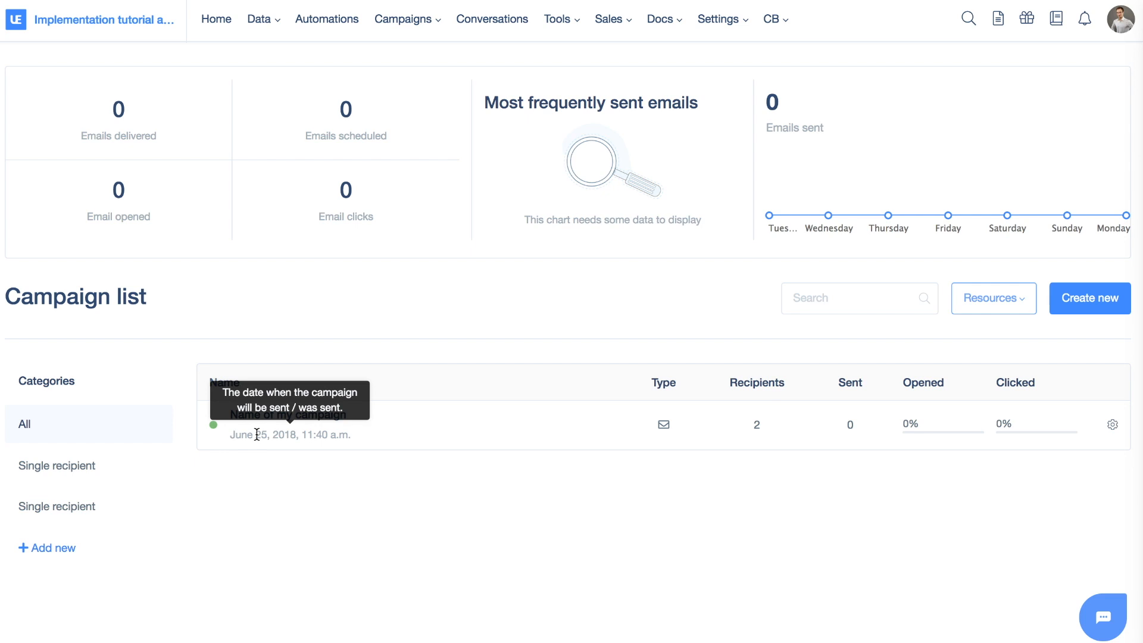
Create a new email campaign of type For automation named "For automation campaign" and continue to its emails
{"action": "left_click", "coordinate": [1097, 305]}
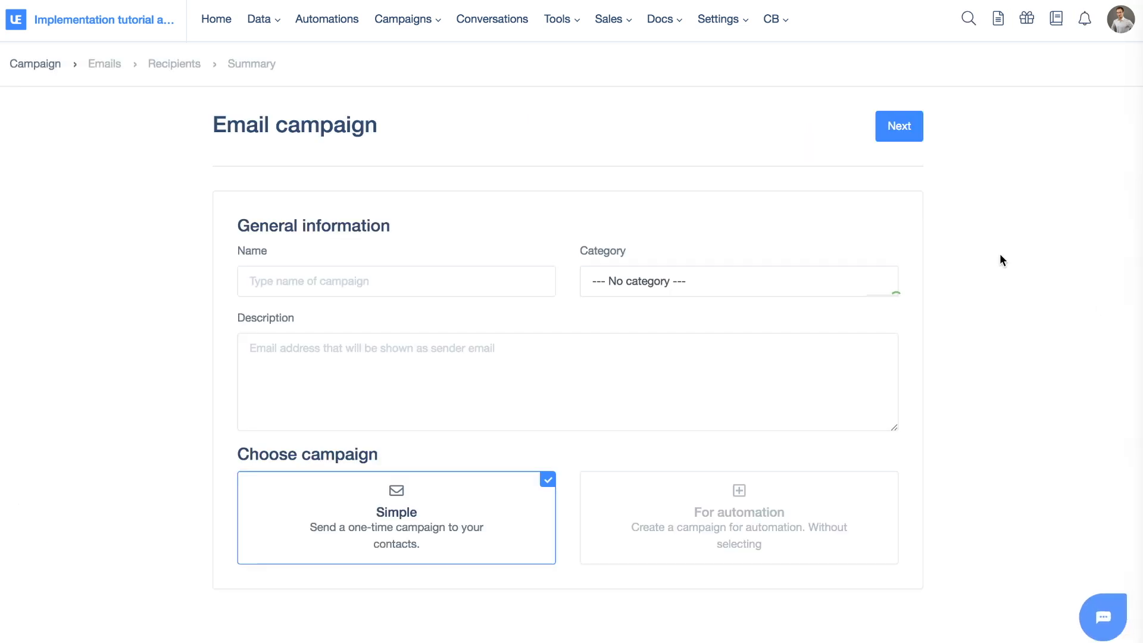
{"action": "left_click", "coordinate": [436, 278]}
{"action": "type", "text": "For a"}
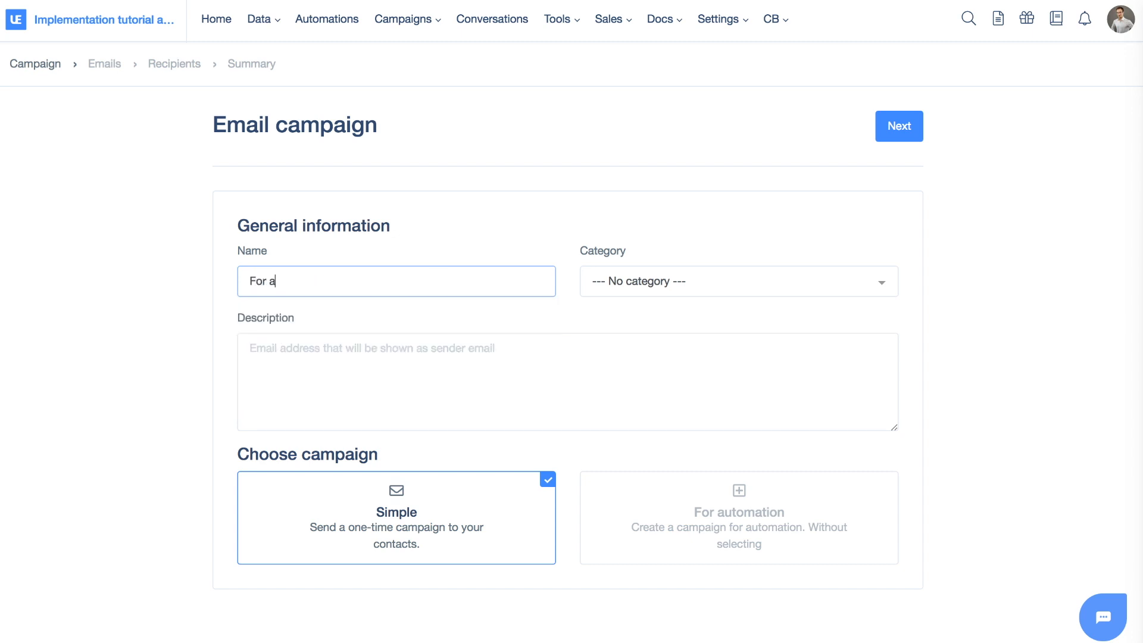
{"action": "type", "text": "utomation campaign"}
{"action": "left_click", "coordinate": [753, 516]}
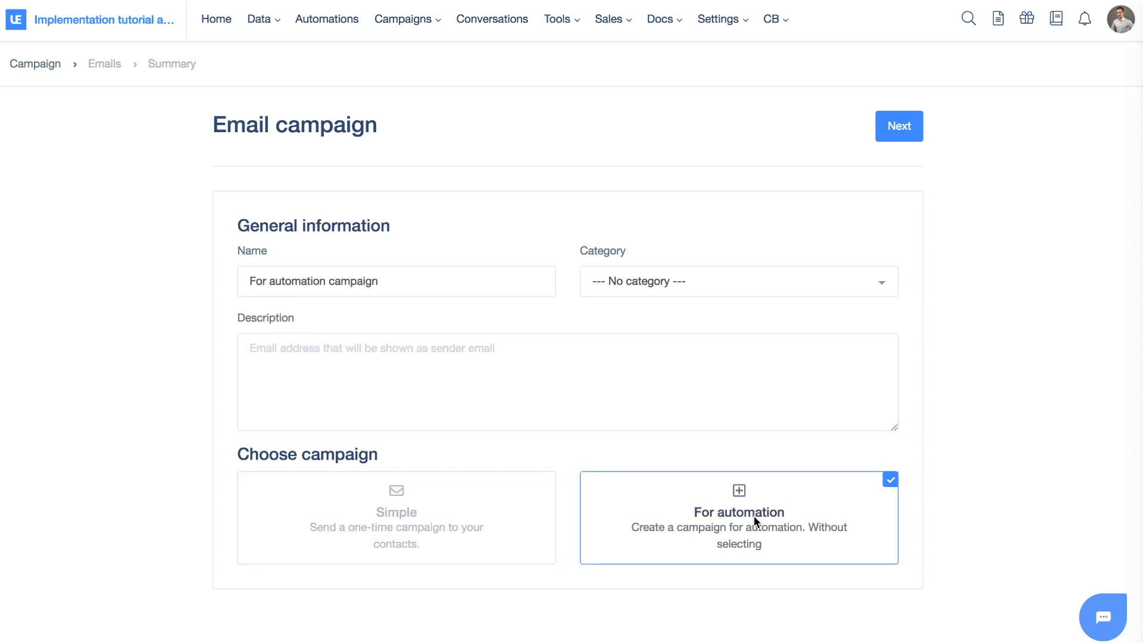
{"action": "left_click", "coordinate": [901, 129]}
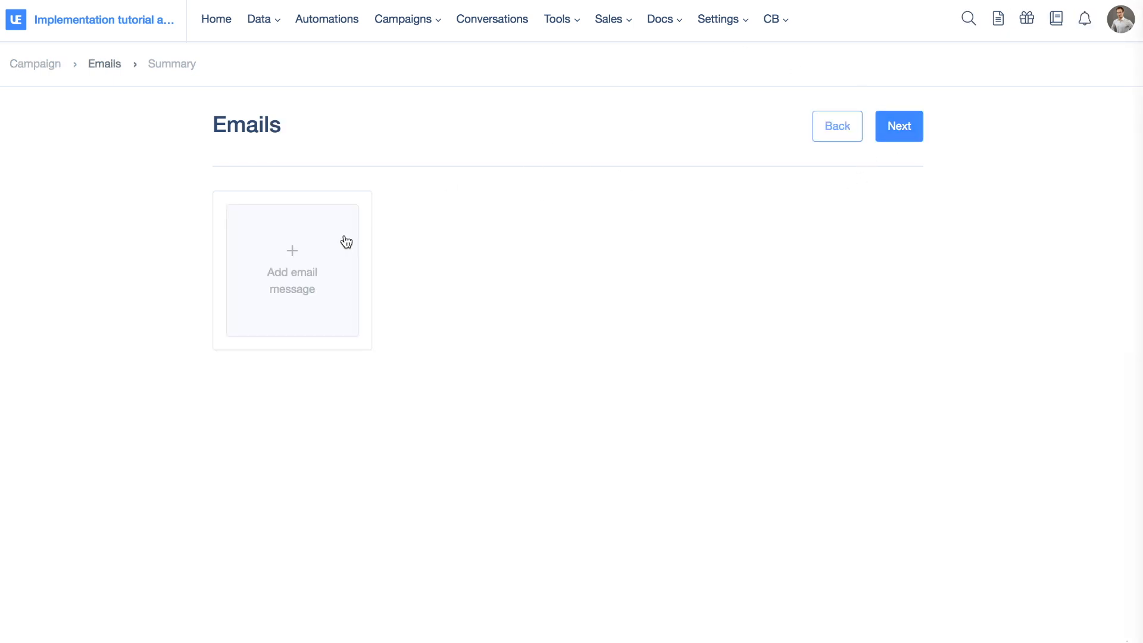
Add an email message based on the 1 Column layout with the 600 x 225 header image
{"action": "left_click", "coordinate": [344, 241]}
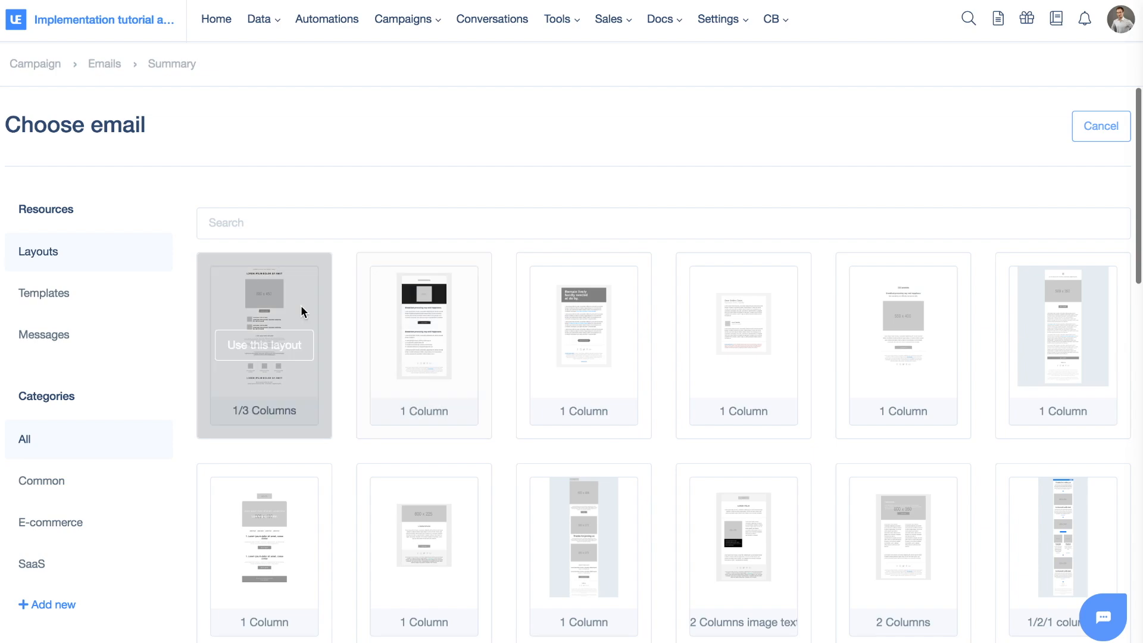
{"action": "scroll", "coordinate": [427, 426], "scroll_direction": "down", "scroll_amount": 2}
{"action": "left_click", "coordinate": [429, 450]}
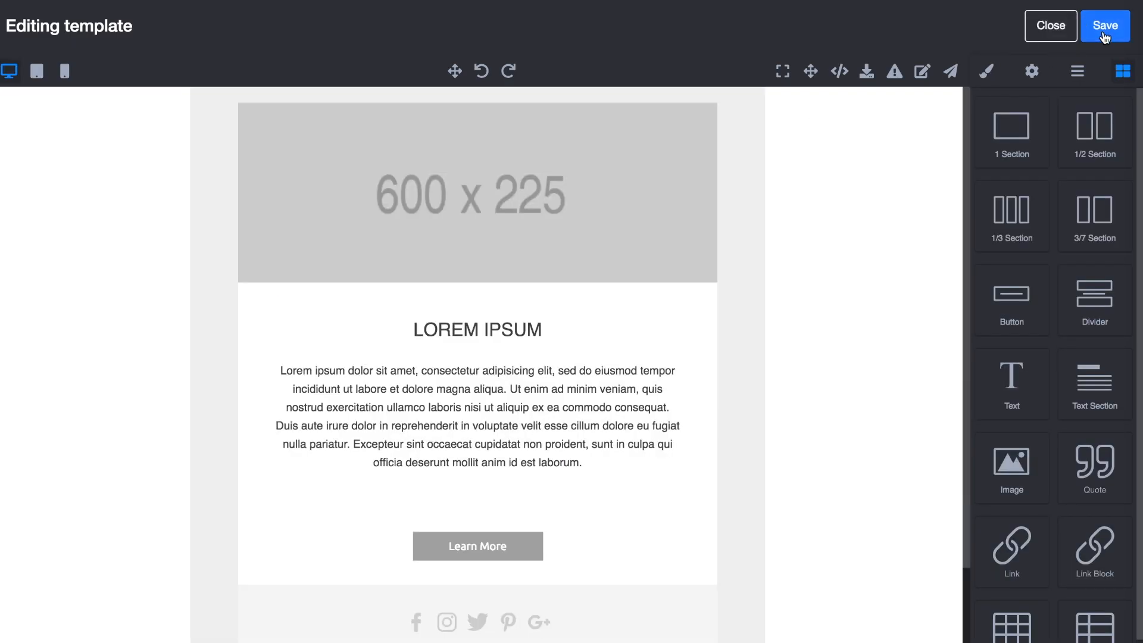
Save the message as "For automation message" with the email subject "Welcome to automated messages"
{"action": "left_click", "coordinate": [1106, 25]}
{"action": "left_click", "coordinate": [511, 106]}
{"action": "type", "text": "For"}
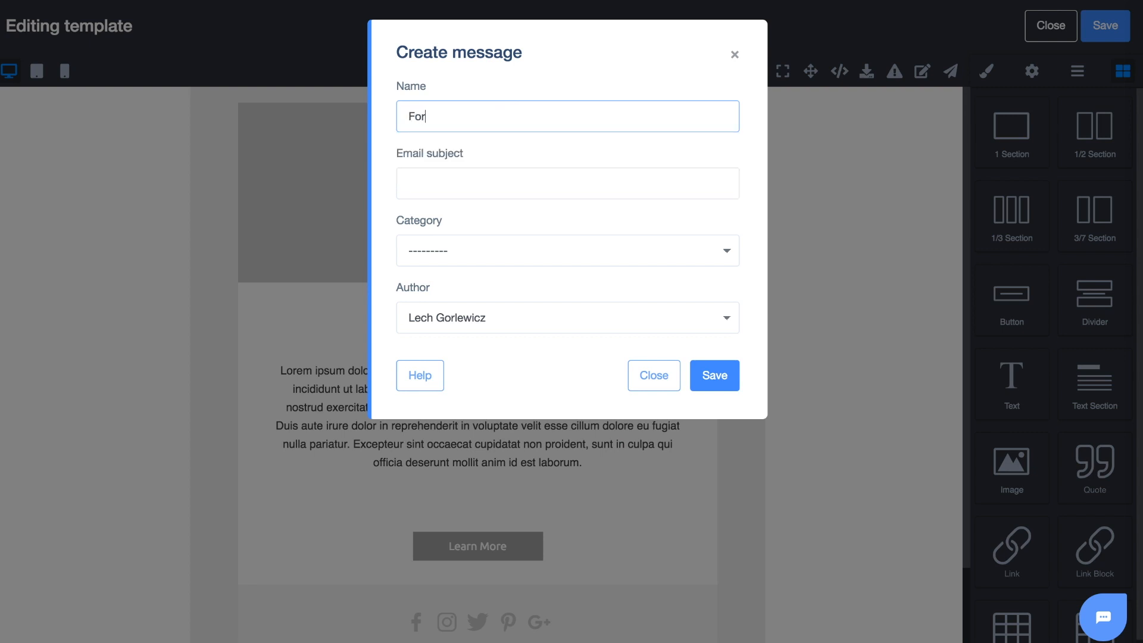
{"action": "type", "text": " automation message"}
{"action": "key", "text": "Tab"}
{"action": "type", "text": "Welcome to automt"}
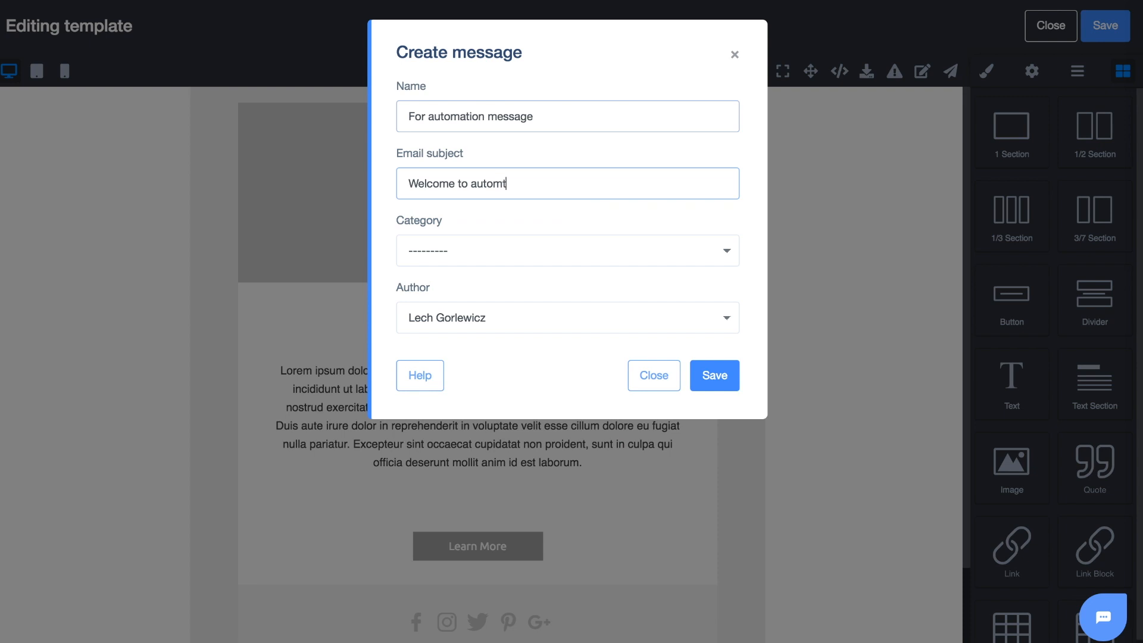
{"action": "key", "text": "BackSpace"}
{"action": "type", "text": "ated messages"}
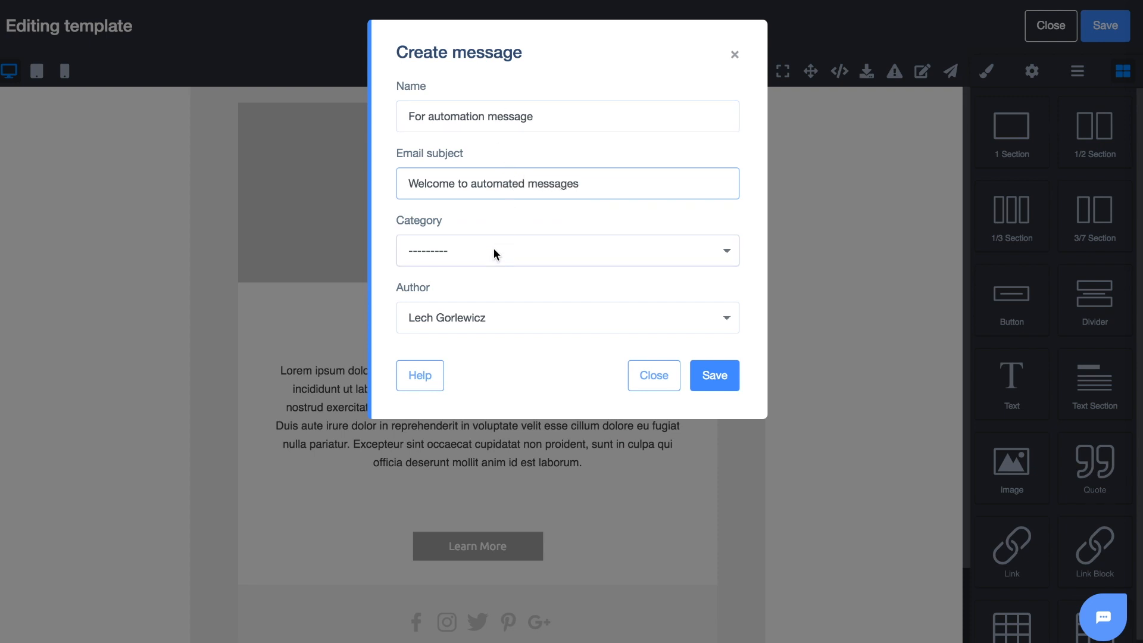
{"action": "left_click", "coordinate": [723, 390]}
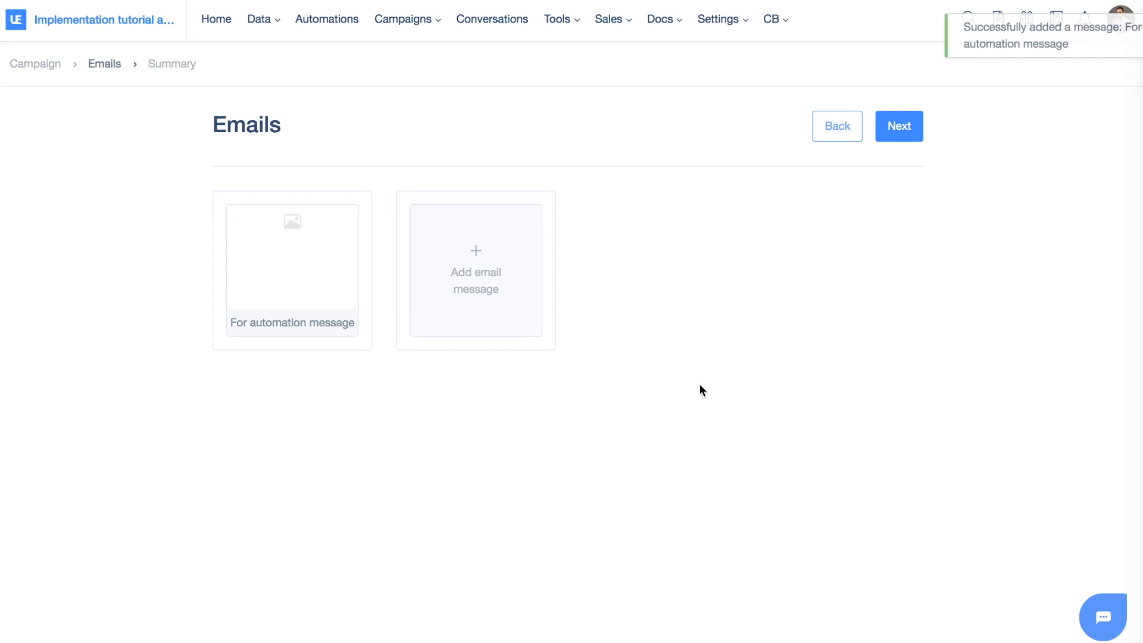
Continue to the automation campaign's summary, review it, and save the campaign as active
{"action": "left_click", "coordinate": [903, 127]}
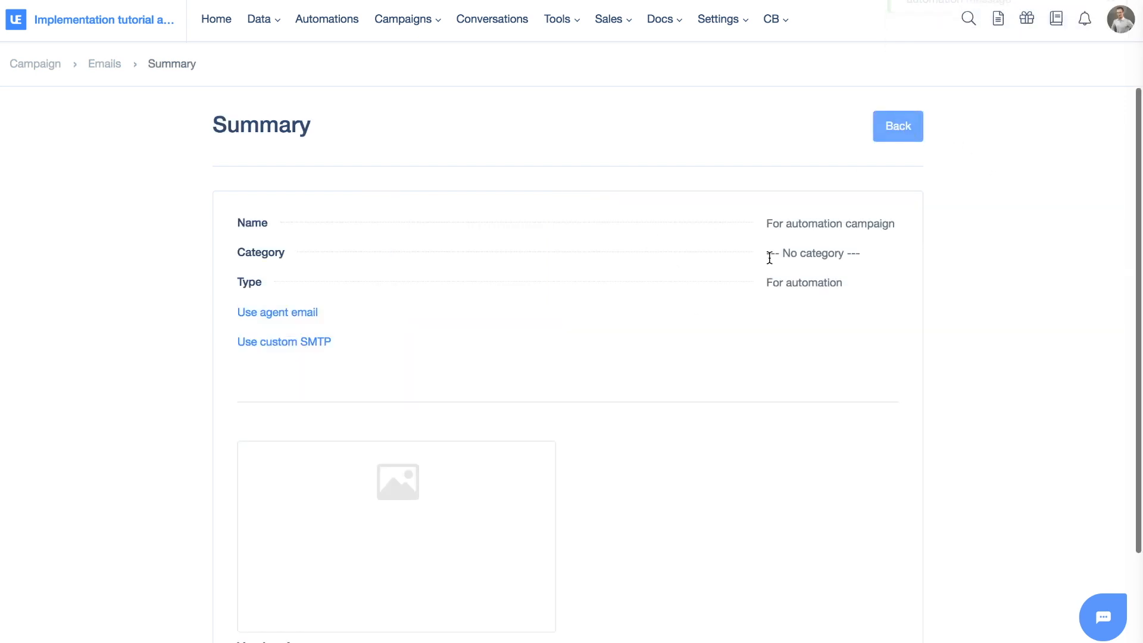
{"action": "scroll", "coordinate": [679, 292], "scroll_direction": "down", "scroll_amount": 3}
{"action": "scroll", "coordinate": [680, 296], "scroll_direction": "up", "scroll_amount": 1}
{"action": "scroll", "coordinate": [680, 291], "scroll_direction": "up", "scroll_amount": 2}
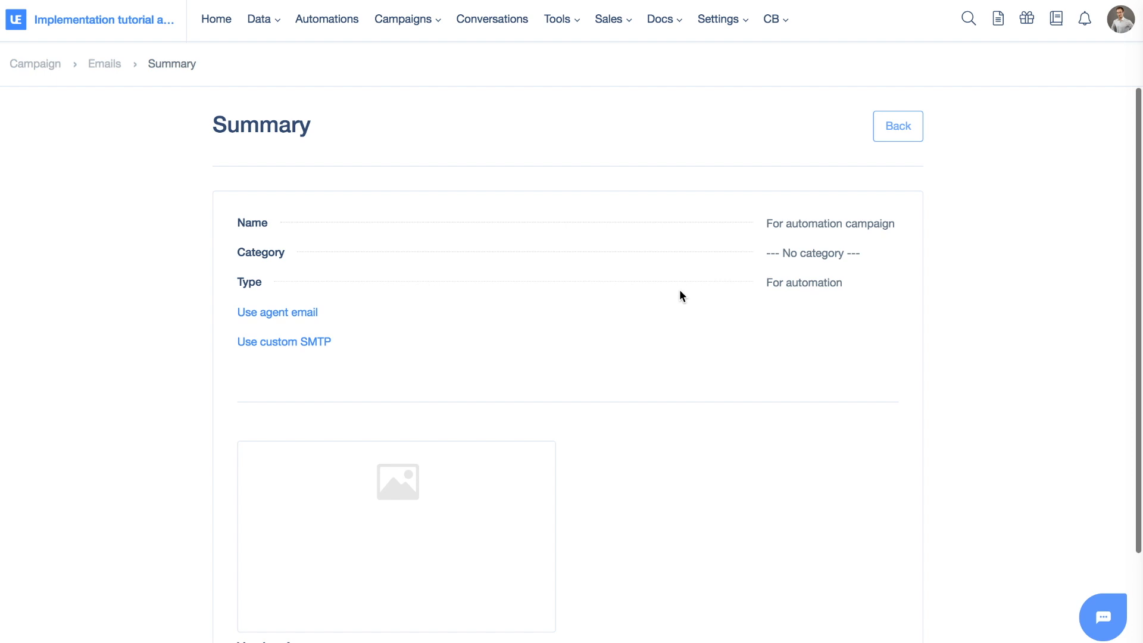
{"action": "scroll", "coordinate": [680, 291], "scroll_direction": "down", "scroll_amount": 4}
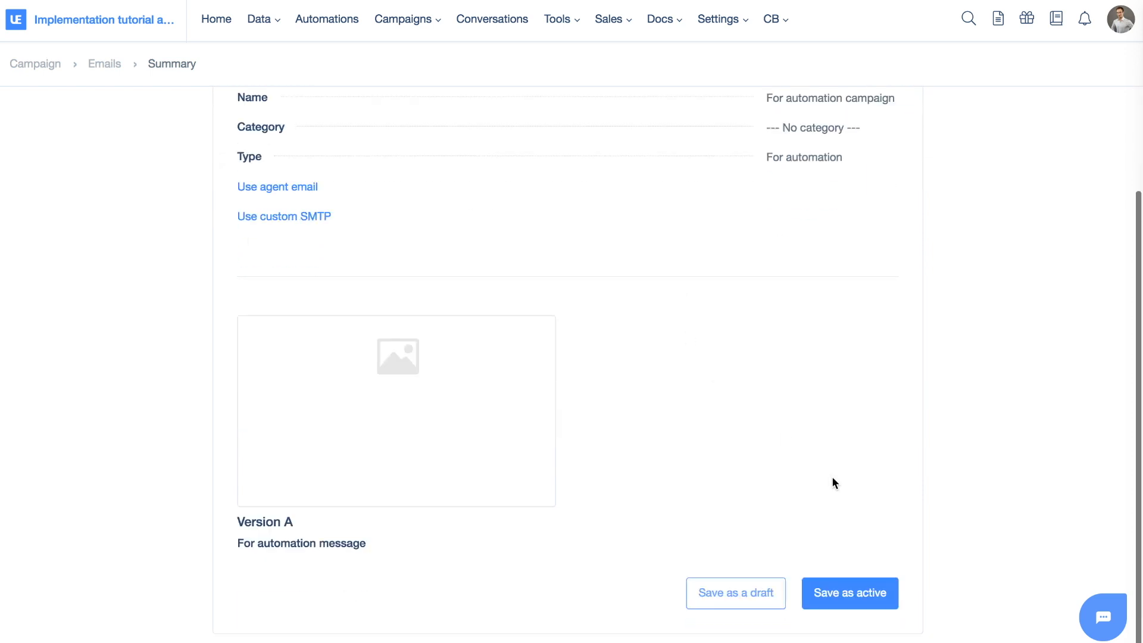
{"action": "left_click", "coordinate": [842, 595]}
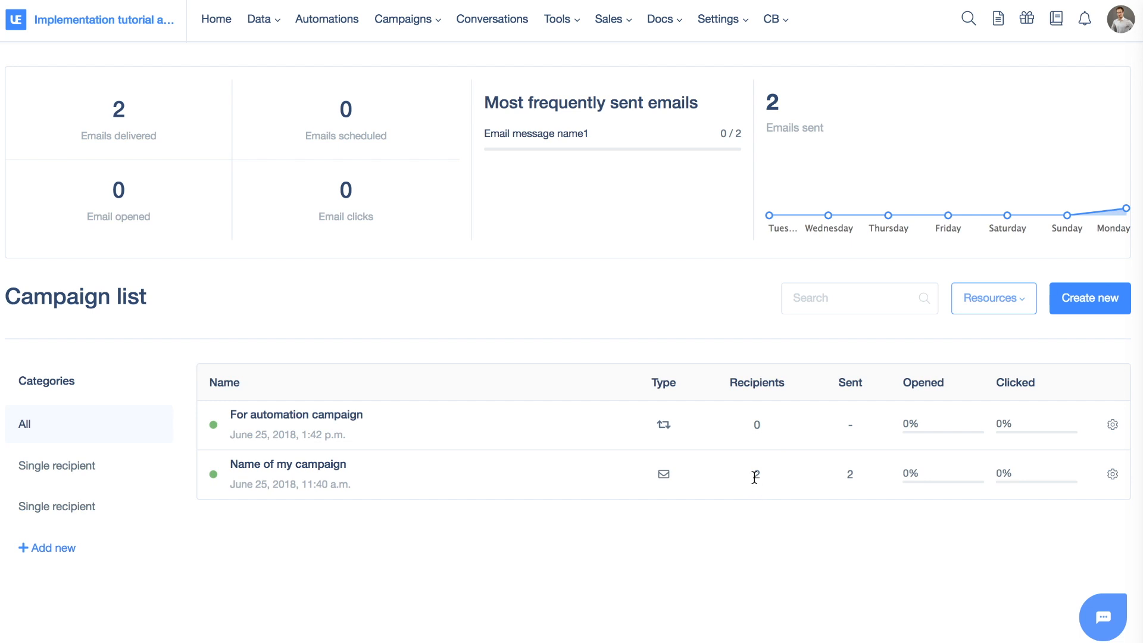
Check the simple campaign's sent count, switch to Gmail and inspect the received "Welcome to UserEngage mailing" message and its sender address
{"action": "left_click", "coordinate": [856, 477]}
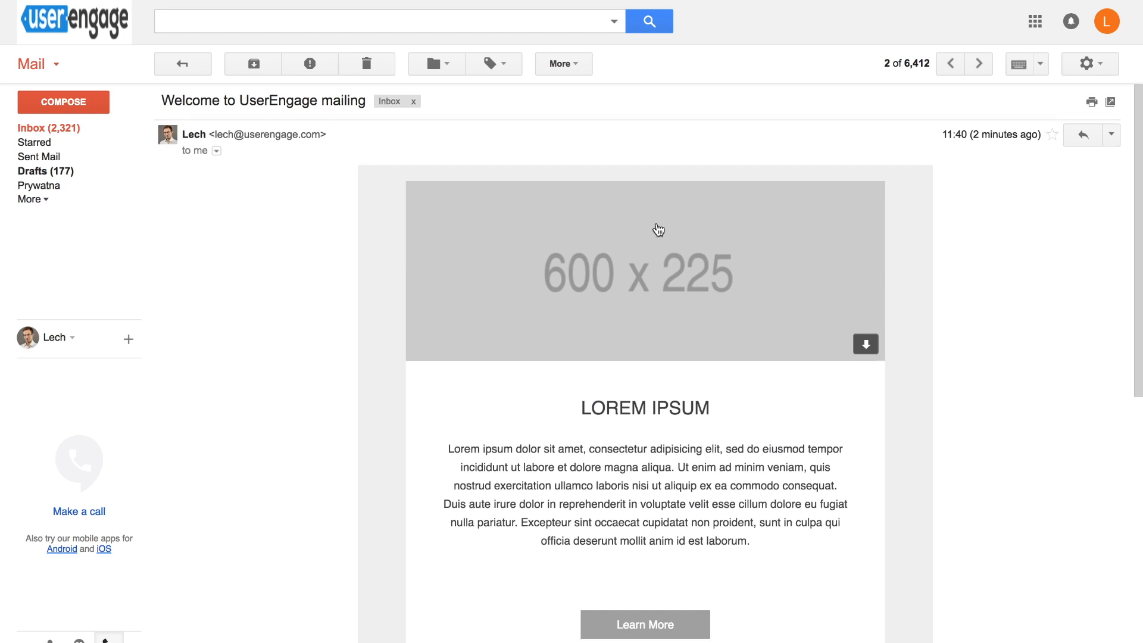
{"action": "scroll", "coordinate": [659, 228], "scroll_direction": "down", "scroll_amount": 8}
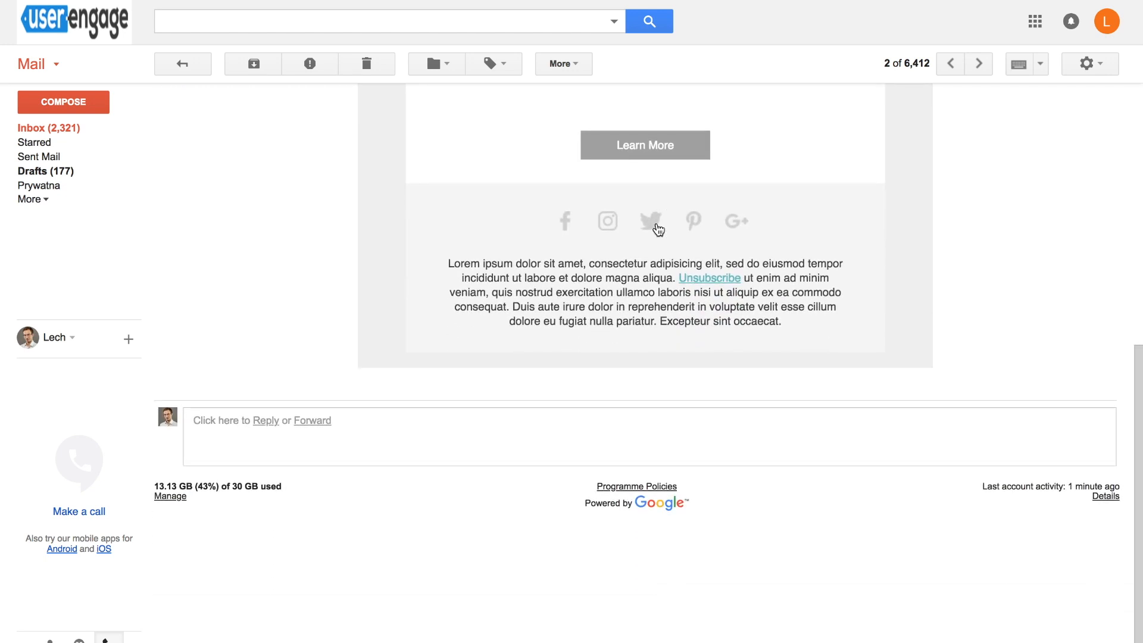
{"action": "scroll", "coordinate": [658, 230], "scroll_direction": "up", "scroll_amount": 8}
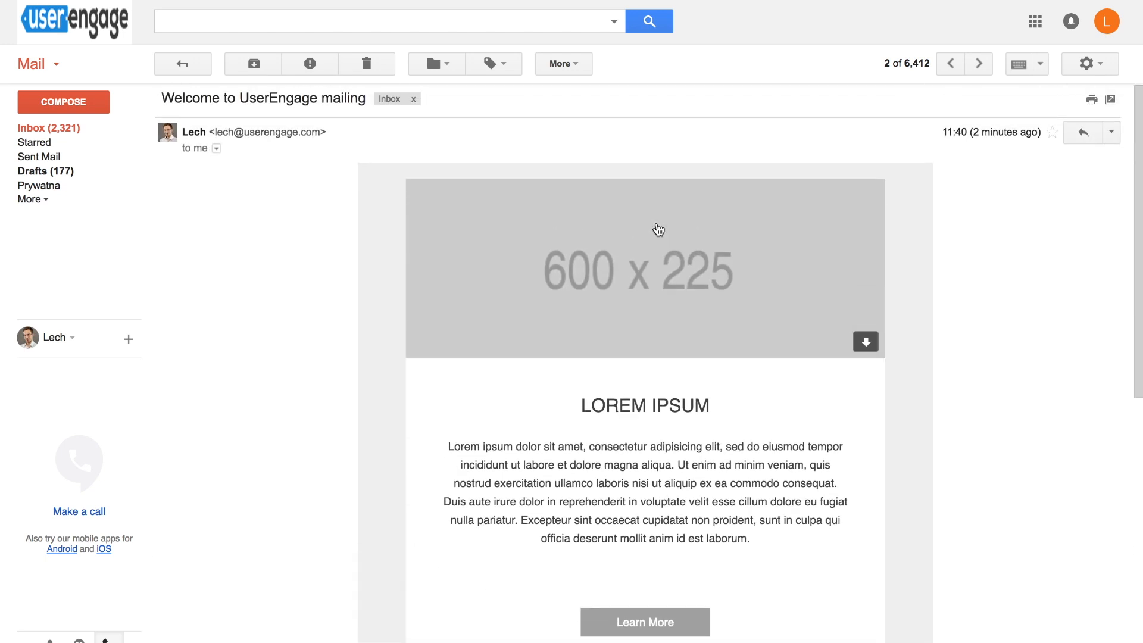
{"action": "left_click", "coordinate": [217, 149]}
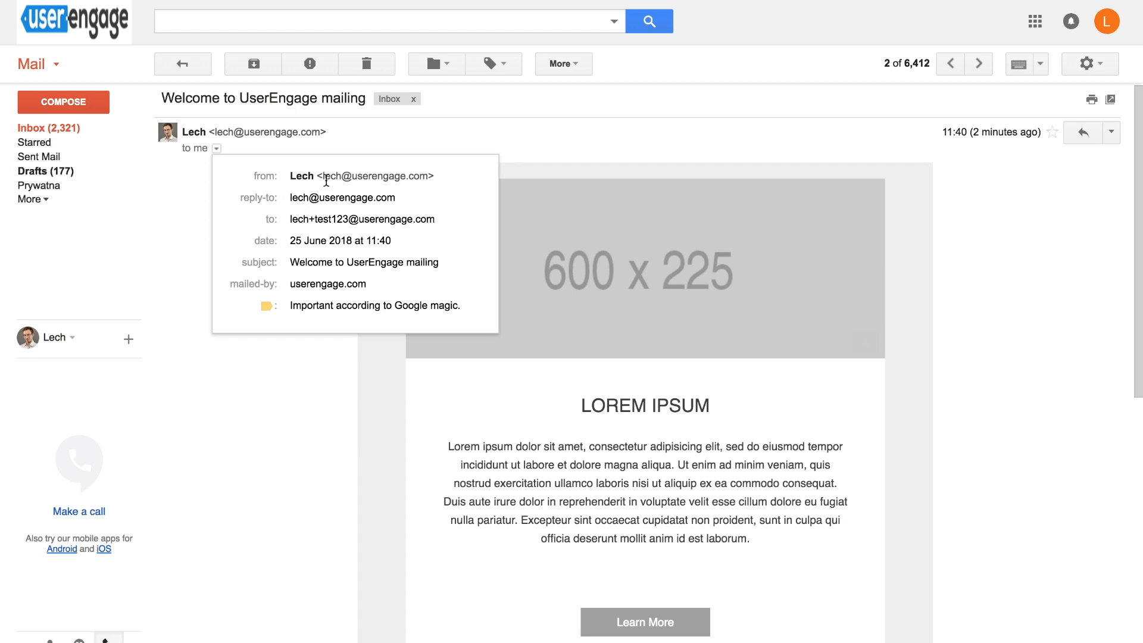
{"action": "left_click_drag", "start_coordinate": [321, 178], "coordinate": [423, 178]}
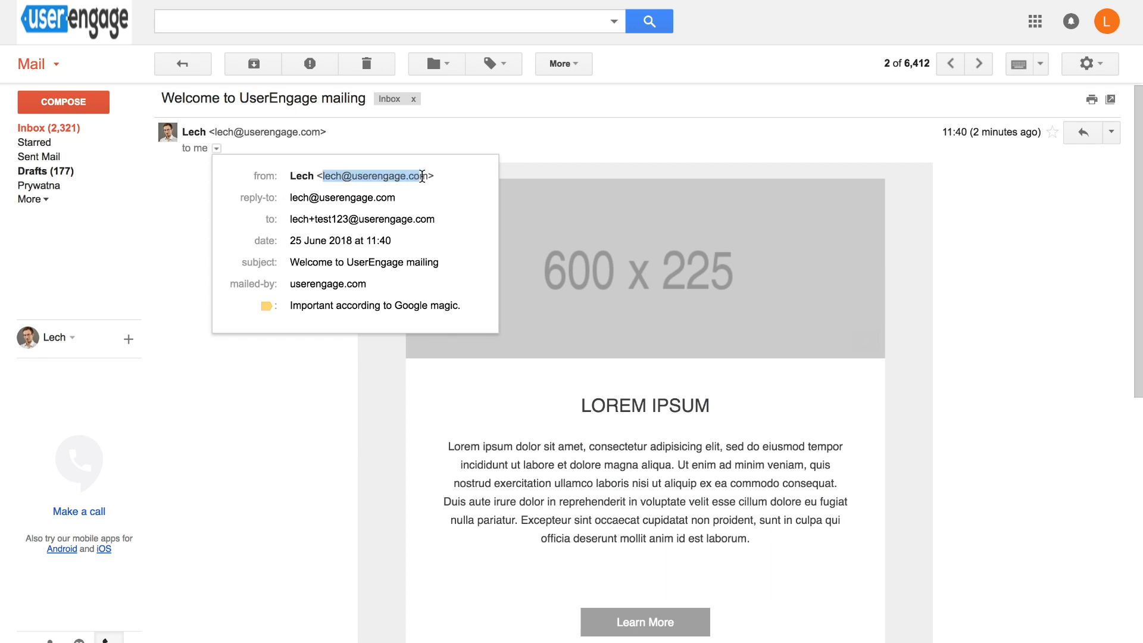
Check the received message's sender and reply-to details, and close the message details
{"action": "left_click", "coordinate": [422, 178]}
{"action": "left_click_drag", "start_coordinate": [289, 205], "coordinate": [426, 209]}
{"action": "left_click", "coordinate": [425, 210]}
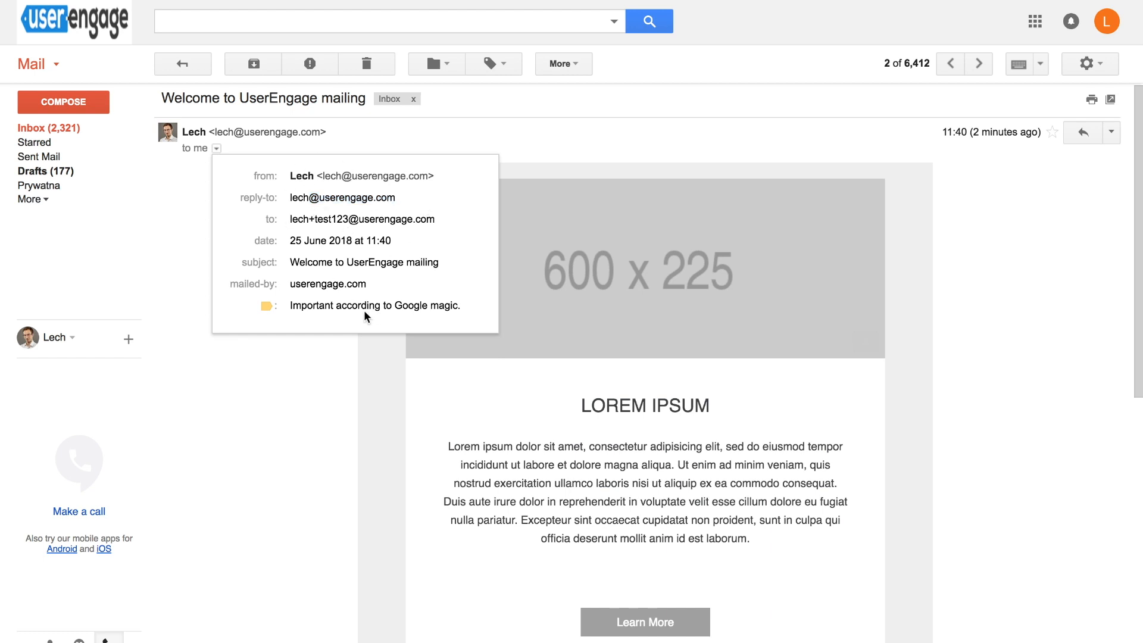
{"action": "left_click", "coordinate": [352, 335]}
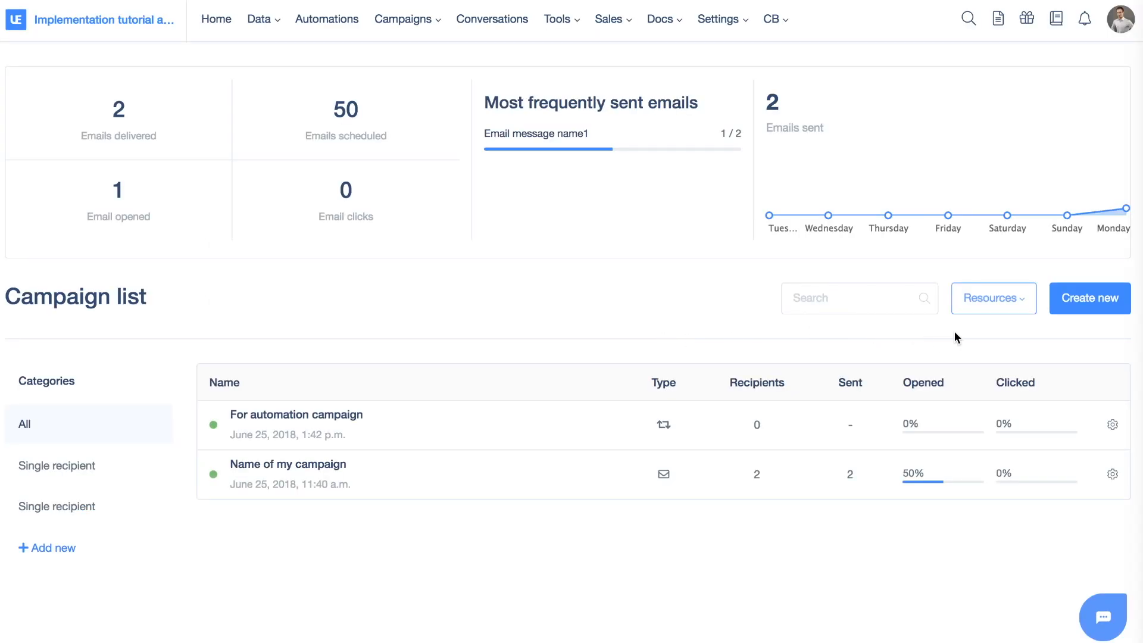
Return to the UserEngage campaign list and look through its message, archived message and template resources
{"action": "left_click", "coordinate": [981, 311]}
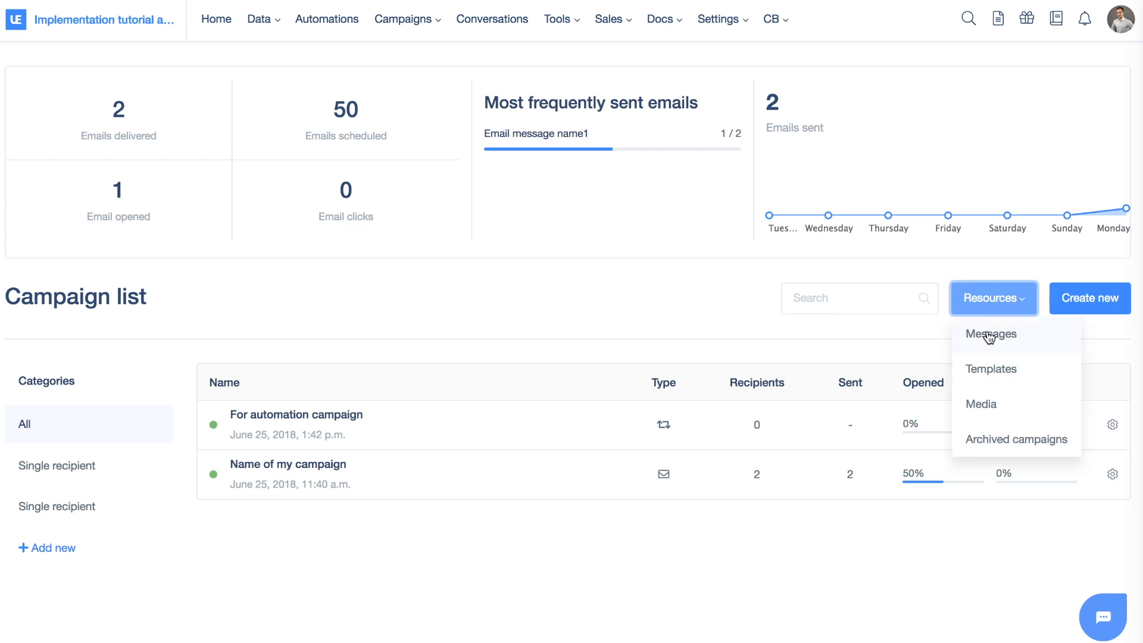
{"action": "left_click", "coordinate": [988, 337]}
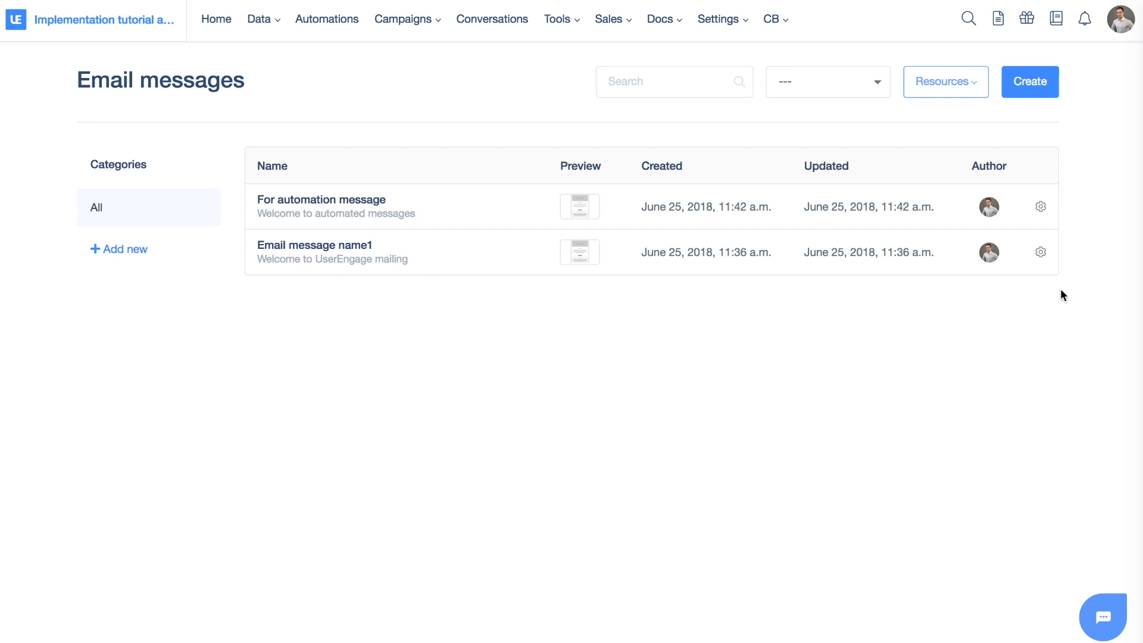
{"action": "left_click", "coordinate": [1044, 206]}
{"action": "left_click", "coordinate": [933, 94]}
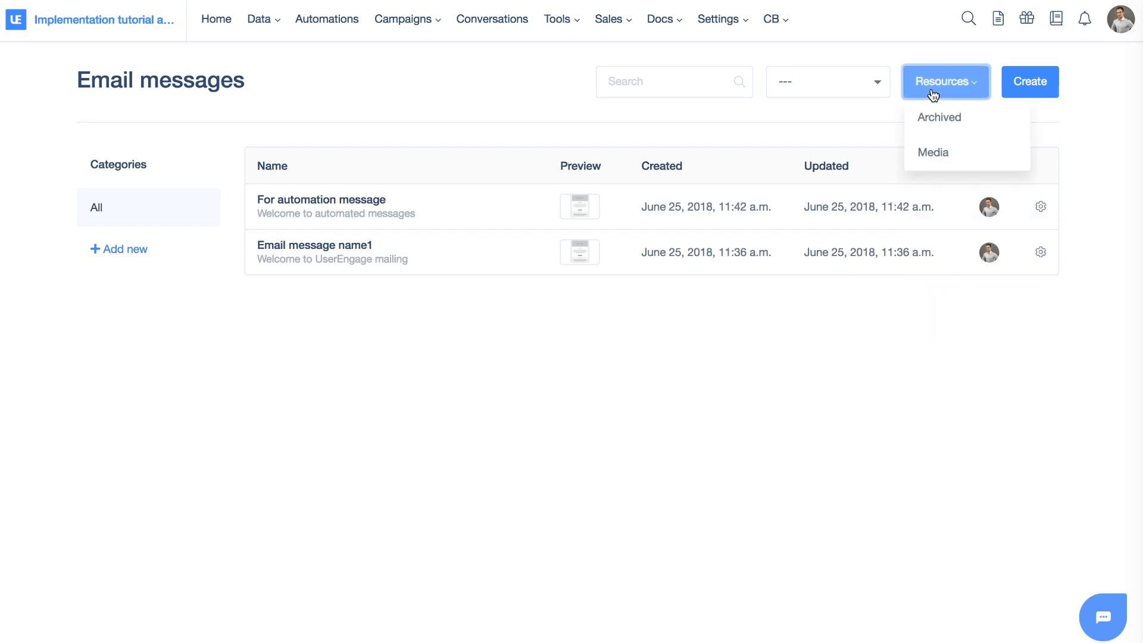
{"action": "left_click", "coordinate": [947, 126]}
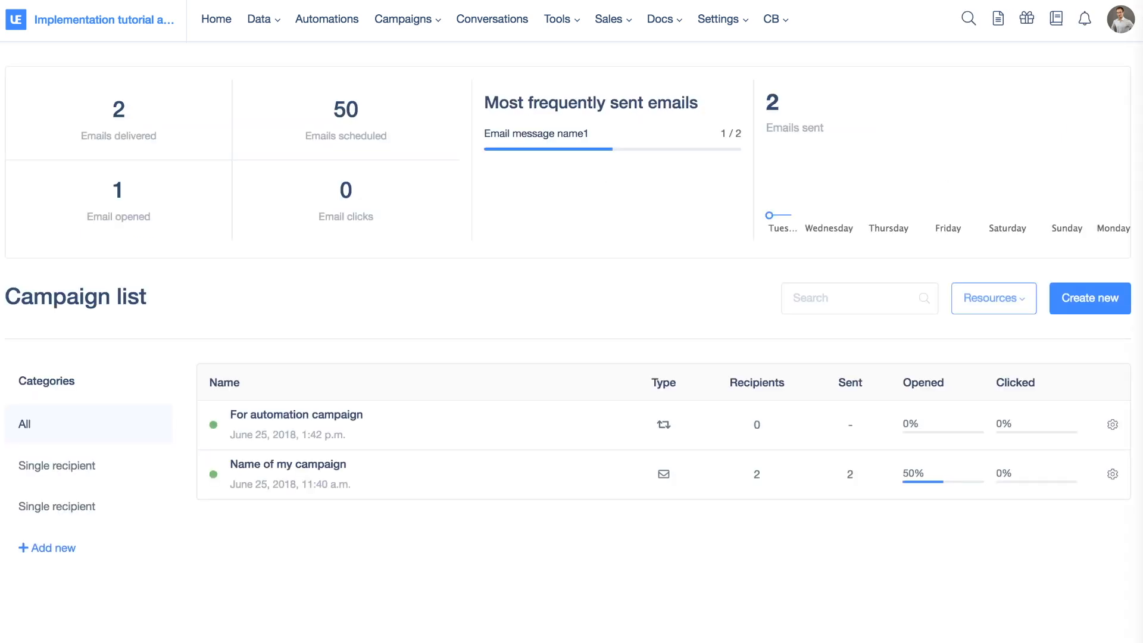
{"action": "left_click", "coordinate": [993, 305]}
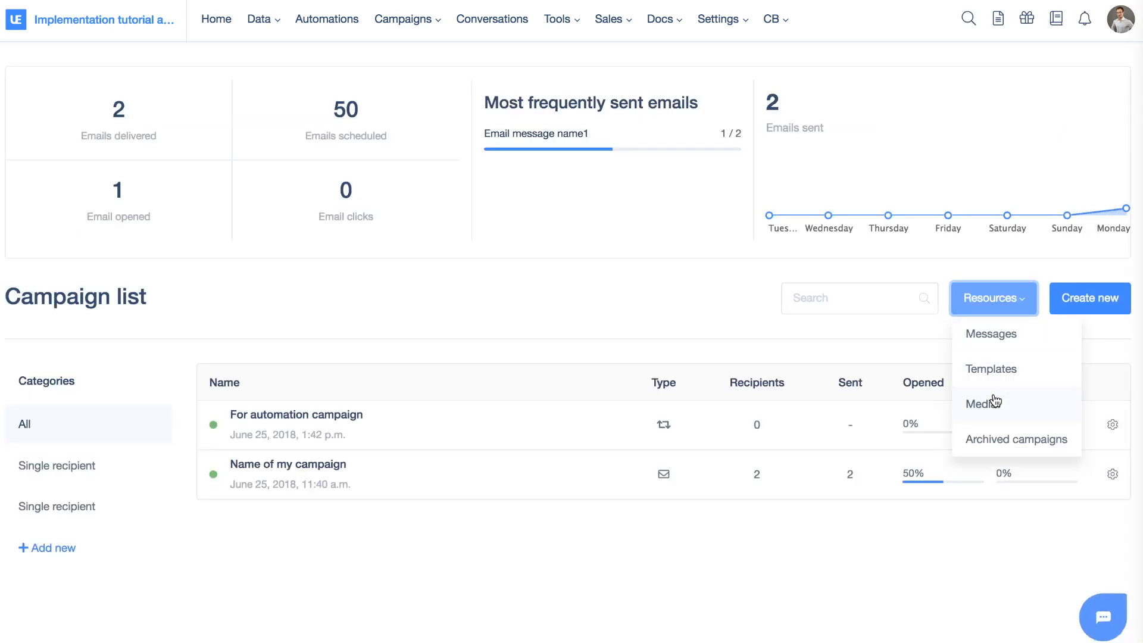
{"action": "left_click", "coordinate": [996, 375]}
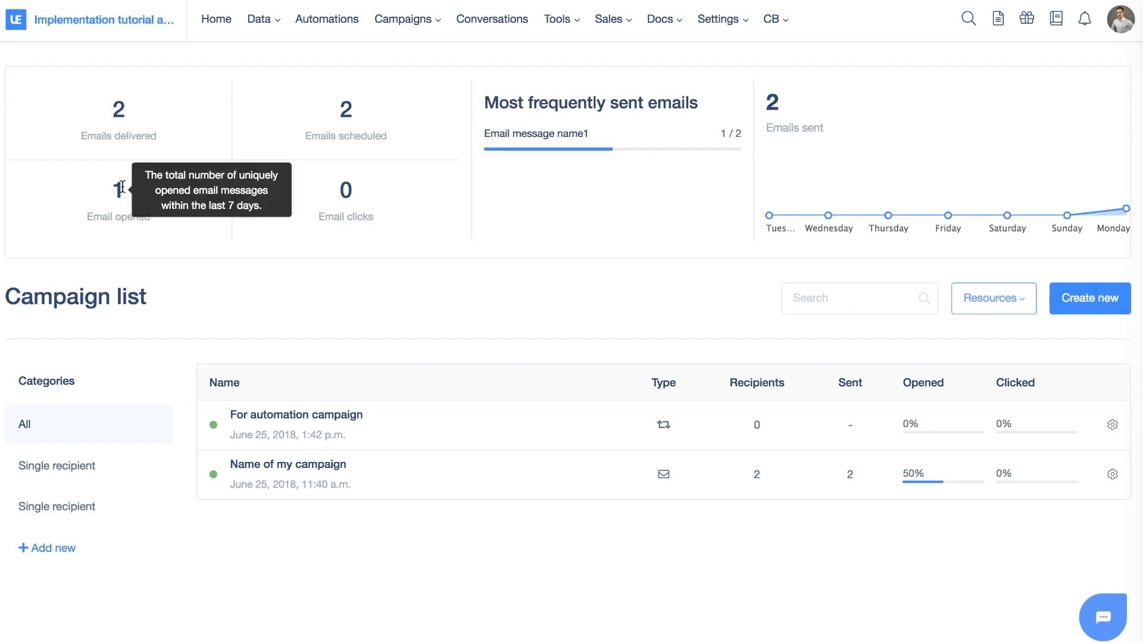
Examine the campaign dashboard's statistics, including the most frequently sent emails, the emails-sent chart and the per-campaign open rates
{"action": "left_click_drag", "start_coordinate": [481, 108], "coordinate": [709, 107]}
{"action": "left_click", "coordinate": [709, 108]}
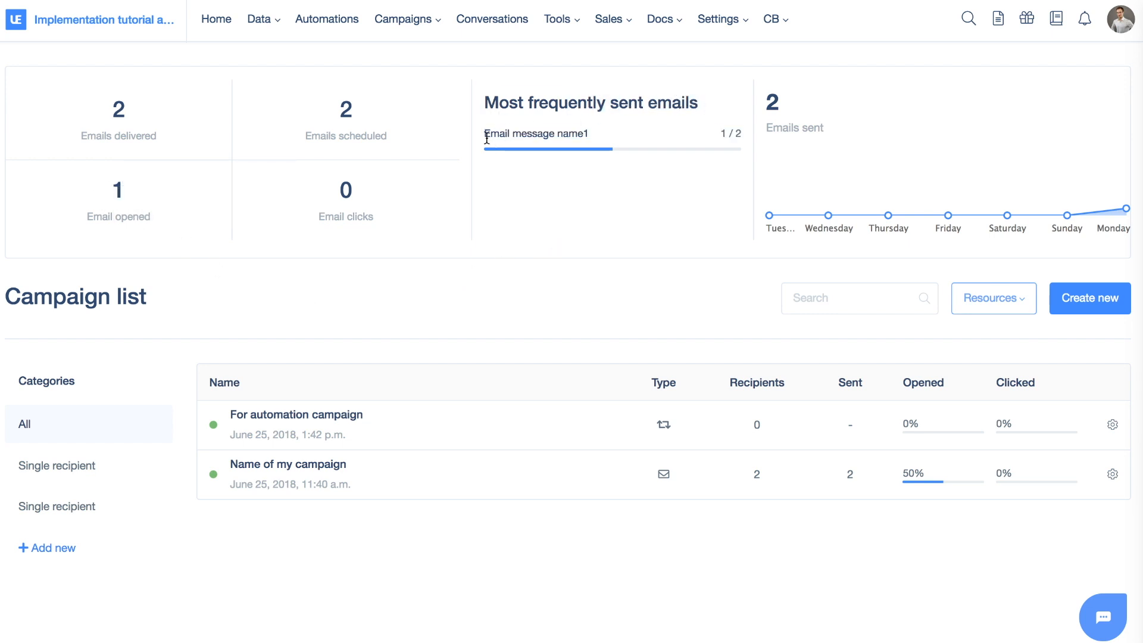
{"action": "left_click_drag", "start_coordinate": [485, 135], "coordinate": [592, 131]}
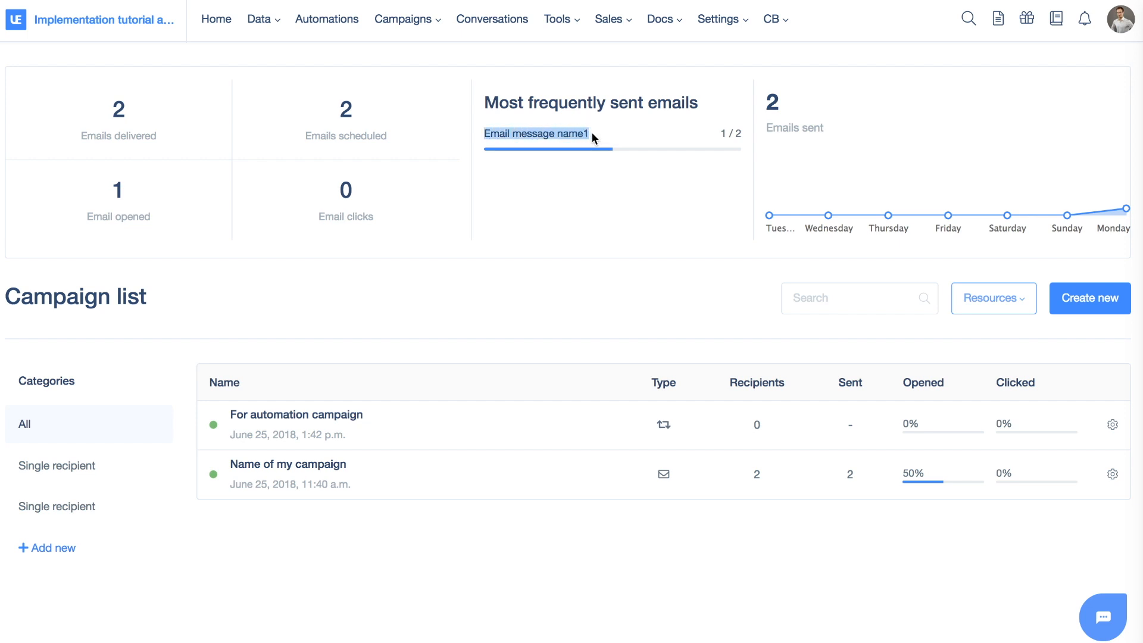
{"action": "left_click", "coordinate": [591, 131]}
{"action": "double_click", "coordinate": [725, 134]}
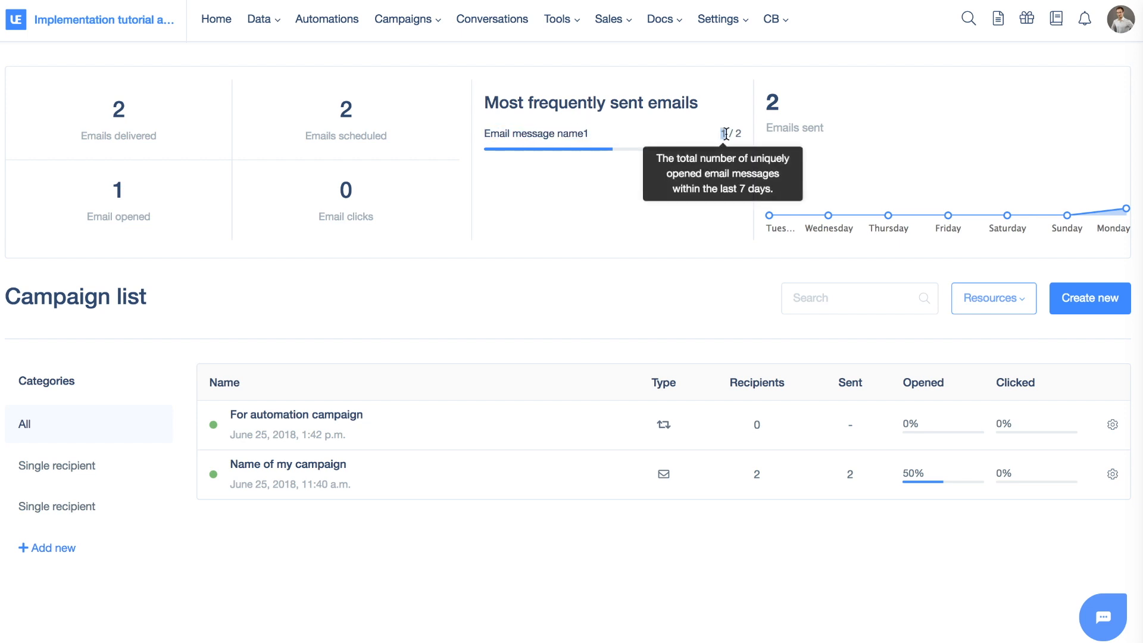
{"action": "left_click", "coordinate": [739, 133]}
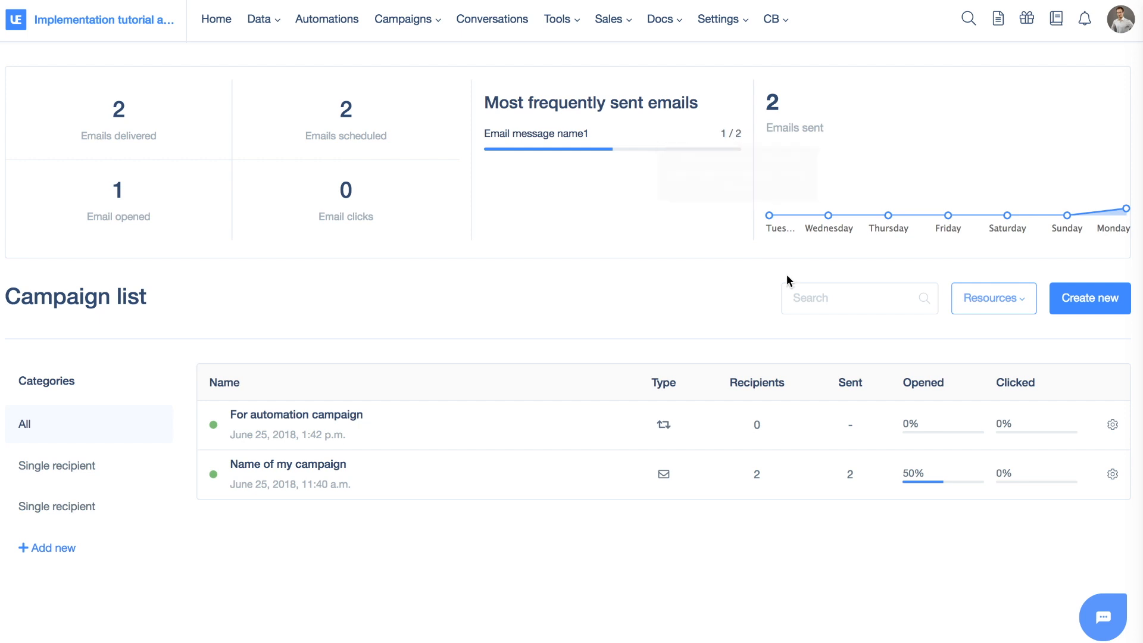
{"action": "mouse_move", "coordinate": [1127, 210]}
{"action": "mouse_move", "coordinate": [933, 486]}
Create a new automation starting with an Event trigger set to the purchase_details event
{"action": "mouse_move", "coordinate": [409, 34]}
{"action": "mouse_move", "coordinate": [566, 21]}
{"action": "left_click", "coordinate": [327, 20]}
{"action": "left_click", "coordinate": [1028, 300]}
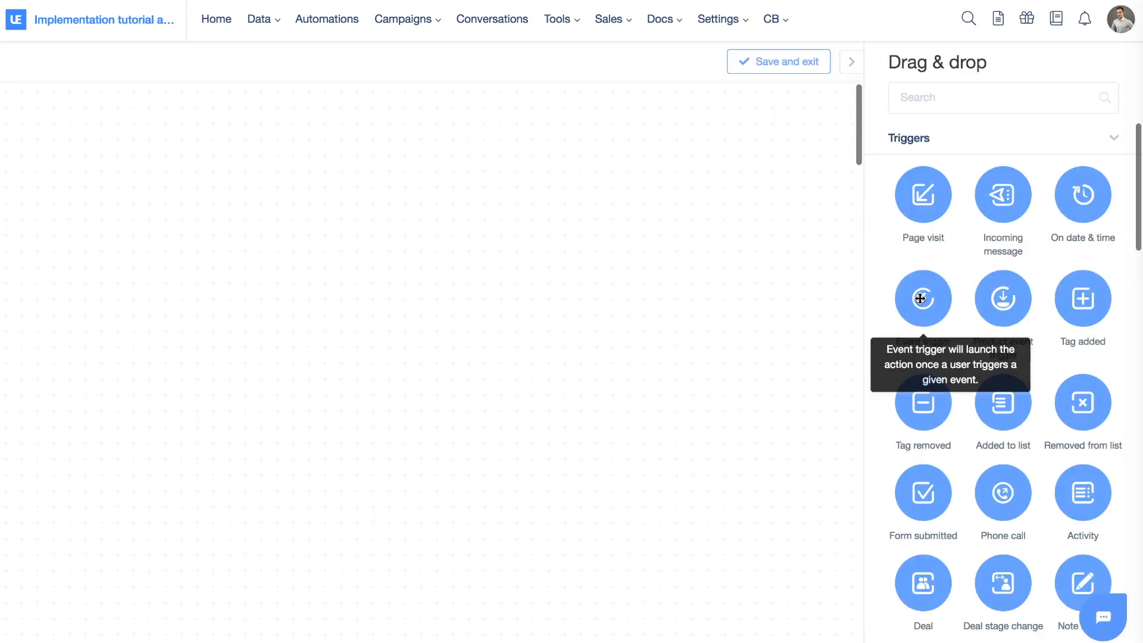
{"action": "left_click_drag", "start_coordinate": [919, 299], "coordinate": [128, 170]}
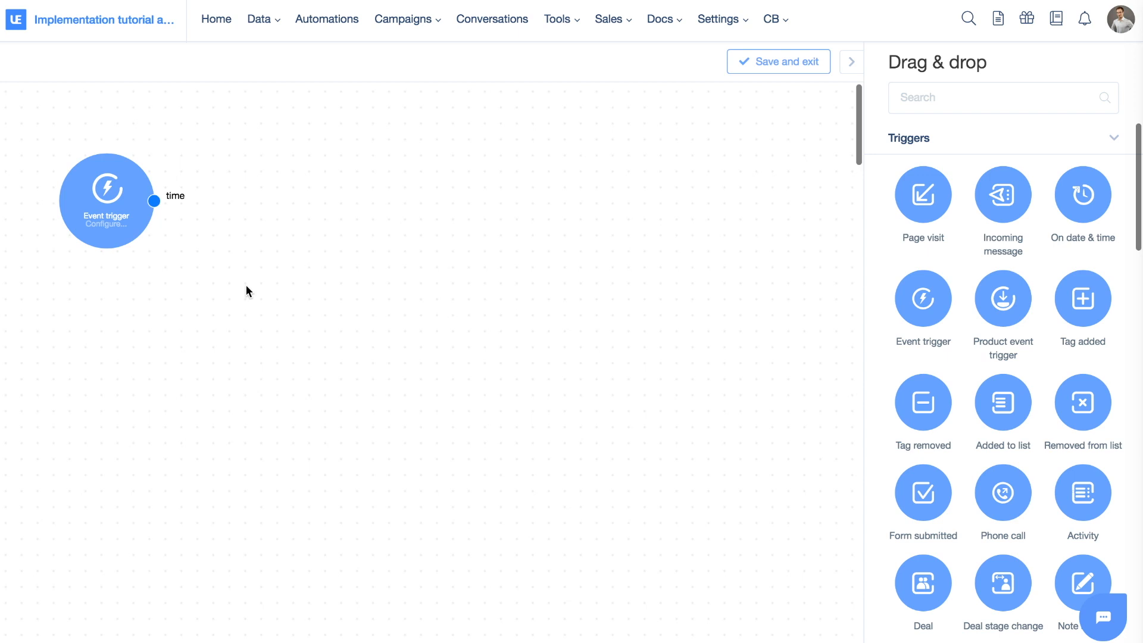
{"action": "left_click", "coordinate": [116, 211]}
{"action": "left_click", "coordinate": [465, 114]}
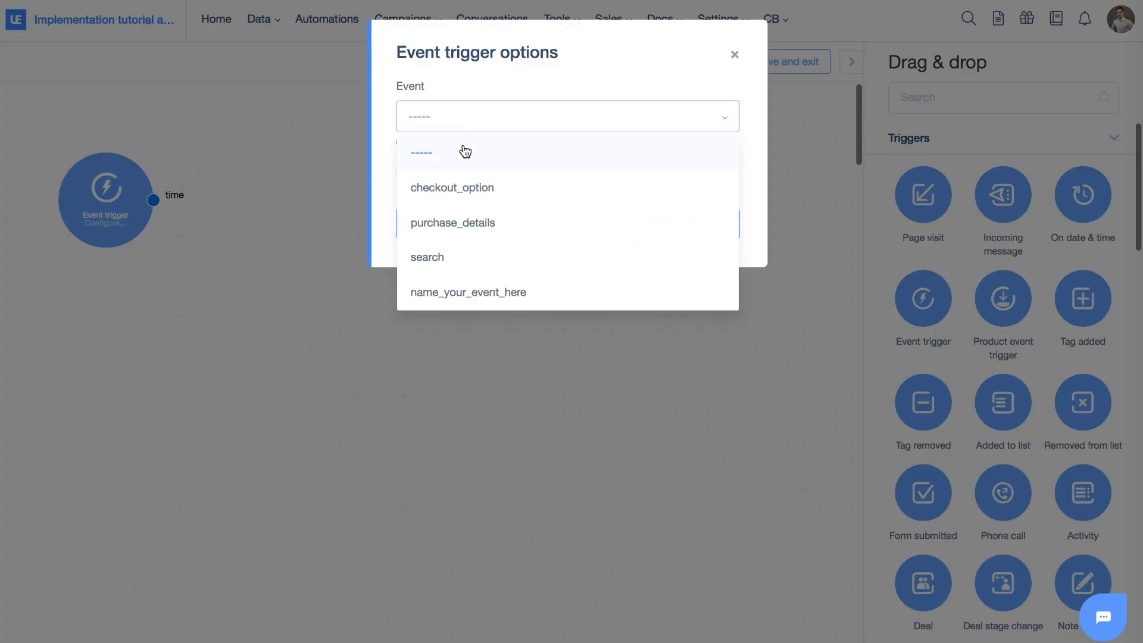
{"action": "left_click", "coordinate": [474, 225]}
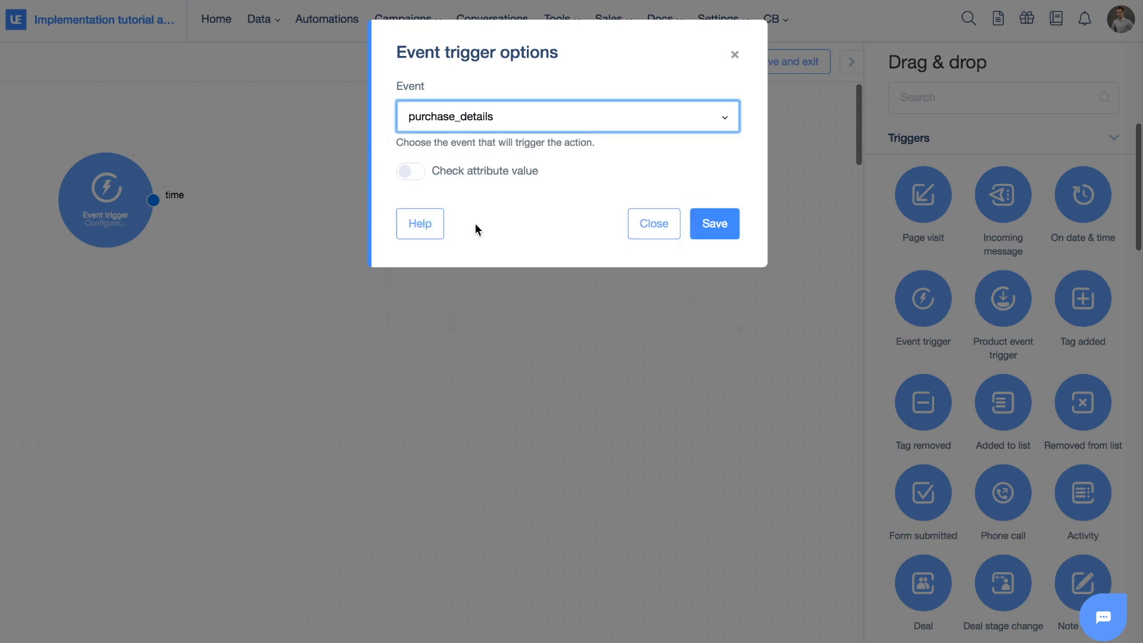
{"action": "left_click", "coordinate": [731, 223]}
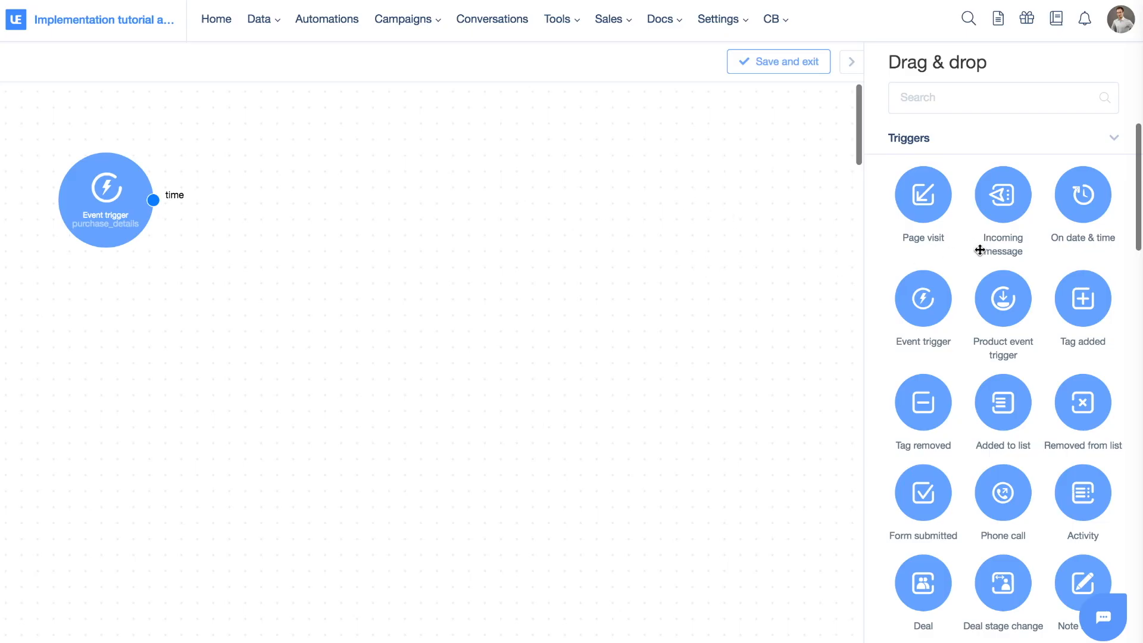
Add a Send an email campaign action set to "For automation campaign", connect the event trigger to it, and align the two blocks
{"action": "scroll", "coordinate": [981, 250], "scroll_direction": "down", "scroll_amount": 15}
{"action": "scroll", "coordinate": [980, 250], "scroll_direction": "up", "scroll_amount": 5}
{"action": "scroll", "coordinate": [980, 250], "scroll_direction": "up", "scroll_amount": 2}
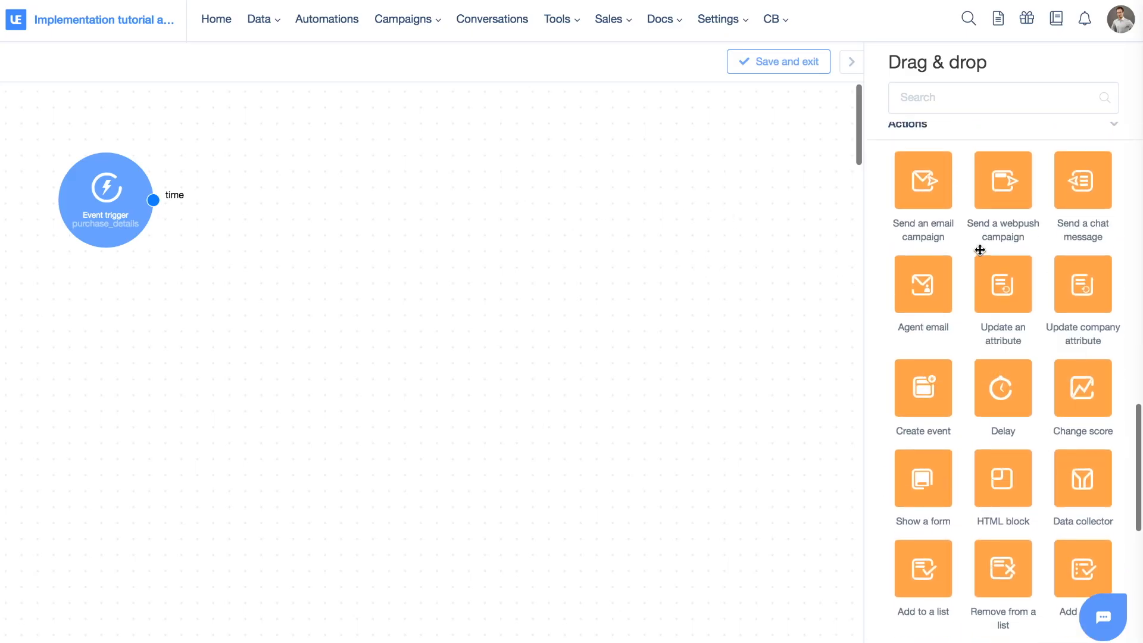
{"action": "left_click_drag", "start_coordinate": [927, 194], "coordinate": [333, 223]}
{"action": "left_click_drag", "start_coordinate": [154, 199], "coordinate": [285, 226]}
{"action": "left_click", "coordinate": [342, 230]}
{"action": "left_click", "coordinate": [582, 123]}
{"action": "left_click", "coordinate": [477, 187]}
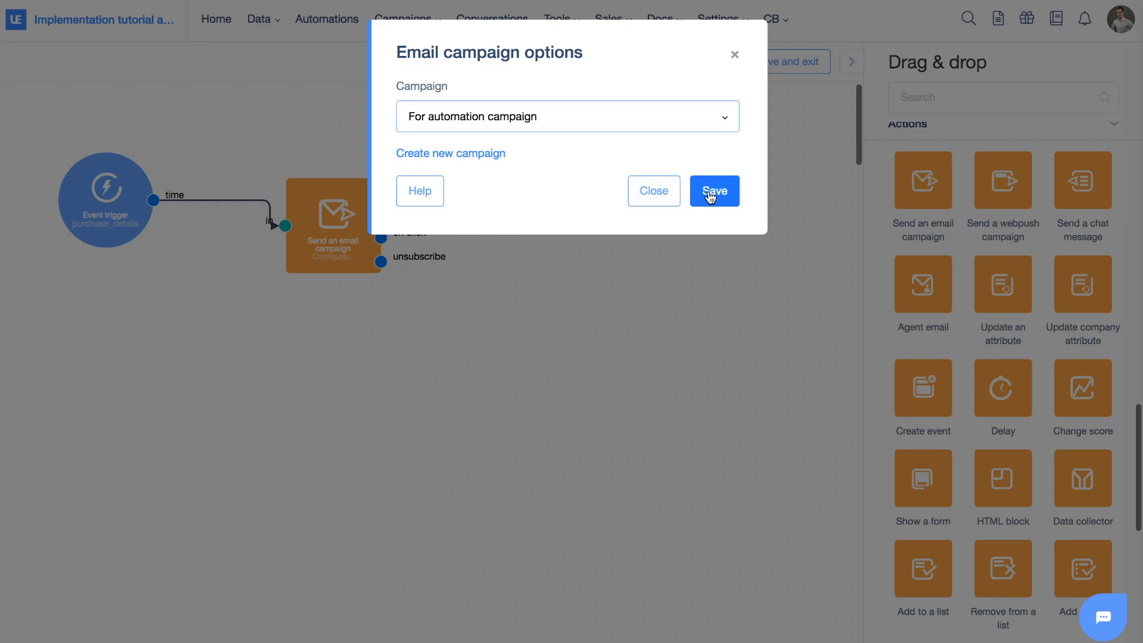
{"action": "left_click", "coordinate": [712, 193]}
{"action": "mouse_move", "coordinate": [324, 236]}
{"action": "left_mouse_down"}
{"action": "mouse_move", "coordinate": [338, 208]}
{"action": "mouse_move", "coordinate": [332, 216]}
{"action": "left_mouse_up"}
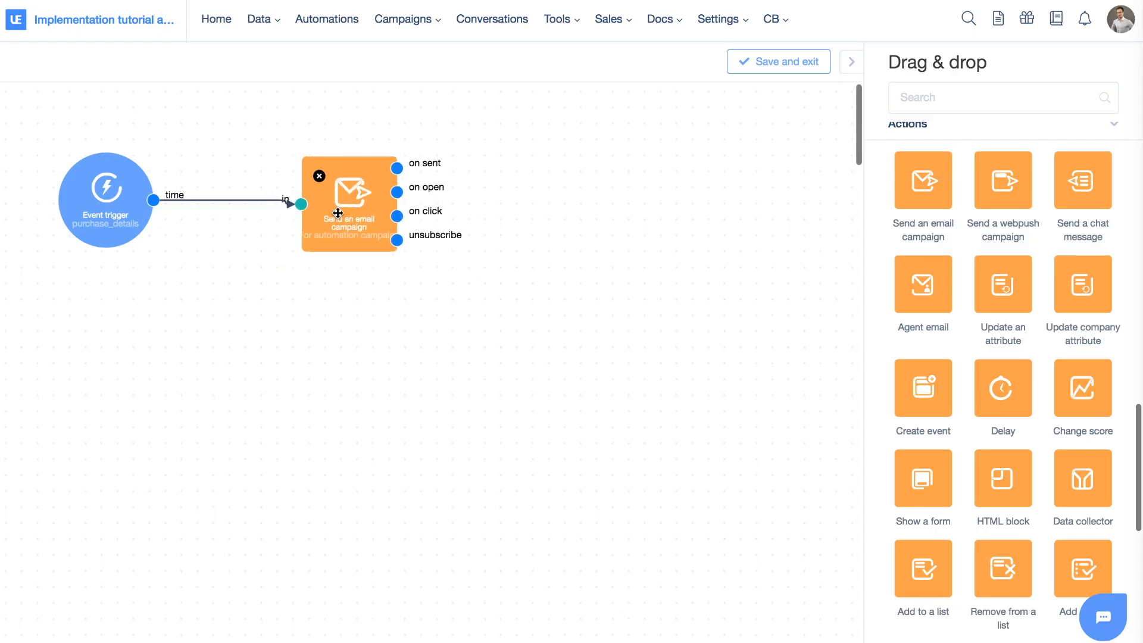
Save the automation as "Email campaign automation", running each time the condition is met, and enable it
{"action": "left_click", "coordinate": [748, 70]}
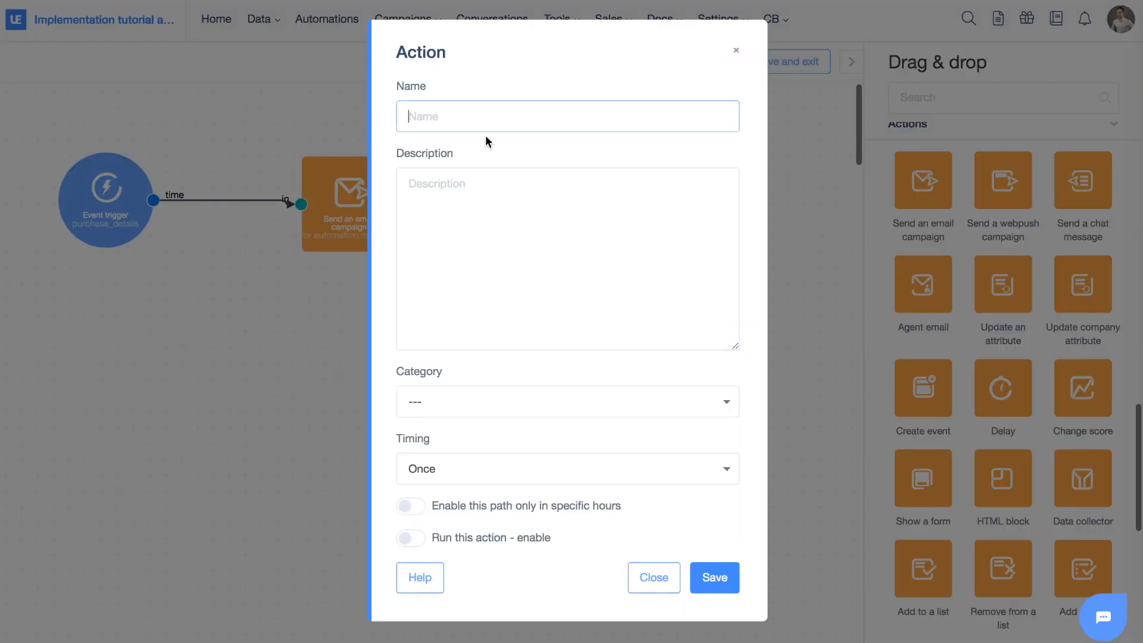
{"action": "type", "text": "Email campaign automation"}
{"action": "left_click", "coordinate": [466, 471]}
{"action": "left_click", "coordinate": [471, 499]}
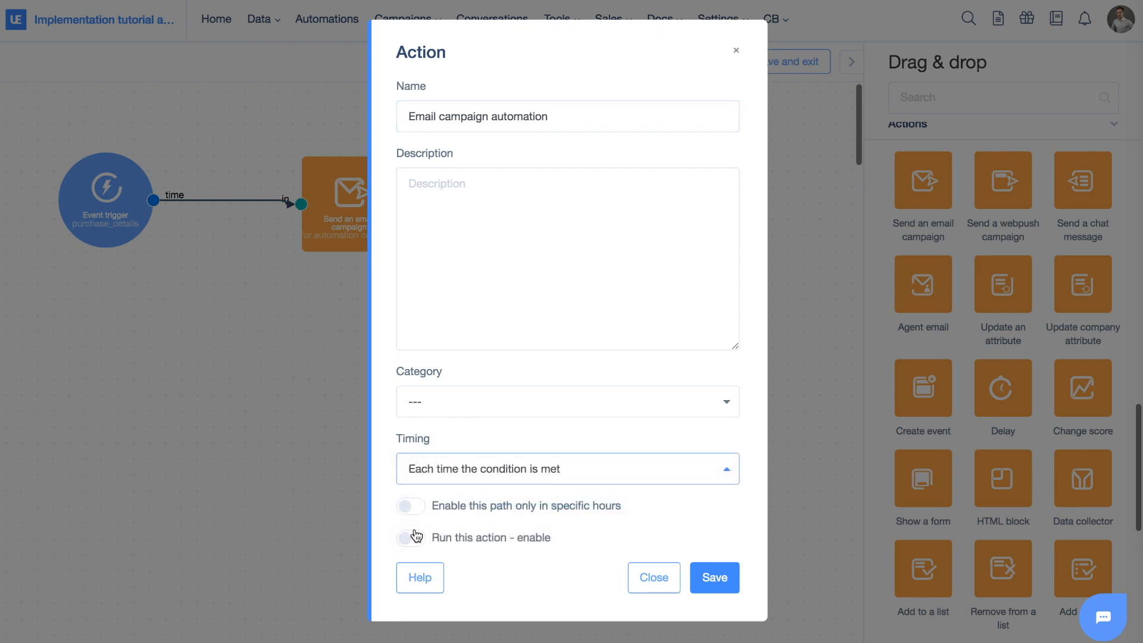
{"action": "left_click", "coordinate": [723, 579]}
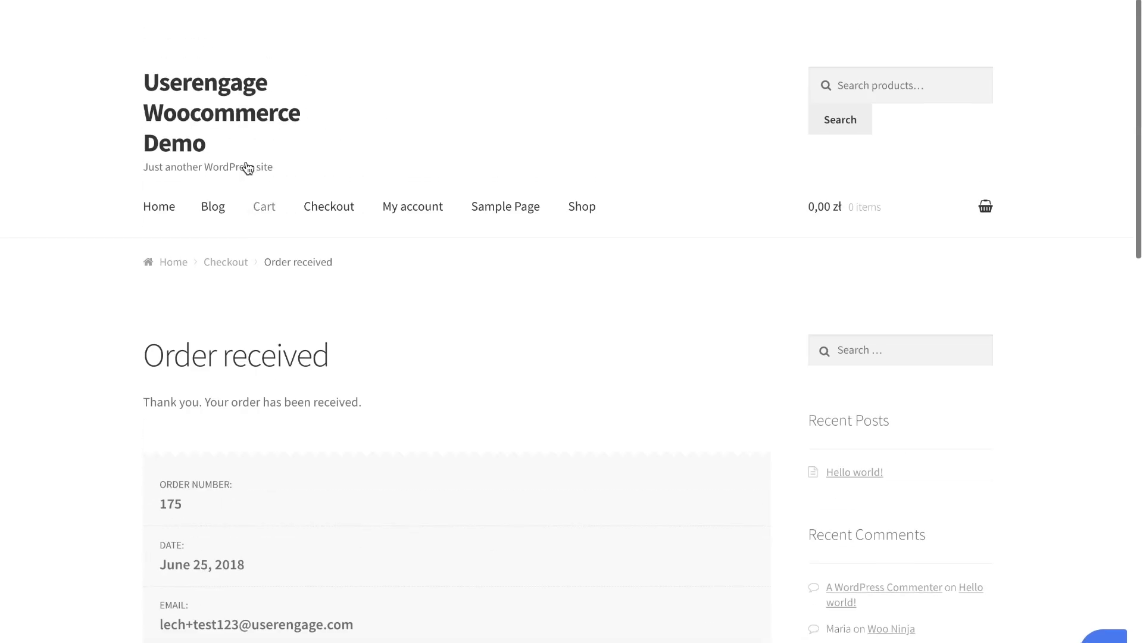
Switch to the WooCommerce demo shop, go to its home page and add Woo Single #2 to the cart
{"action": "scroll", "coordinate": [246, 167], "scroll_direction": "down", "scroll_amount": 1}
{"action": "left_click", "coordinate": [181, 173]}
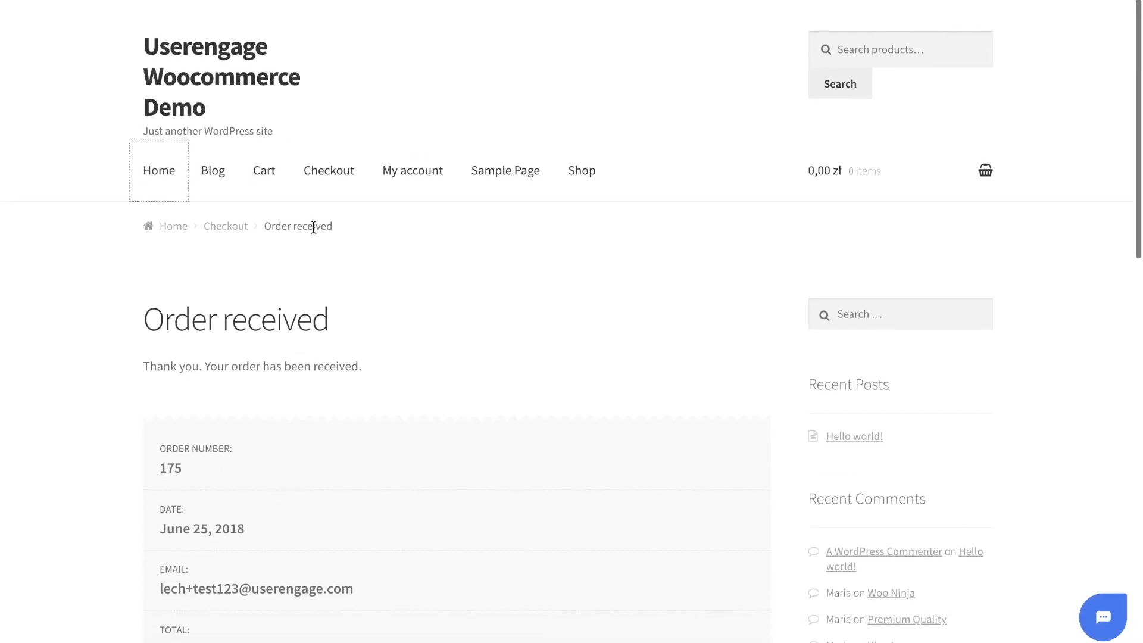
{"action": "scroll", "coordinate": [563, 284], "scroll_direction": "down", "scroll_amount": 12}
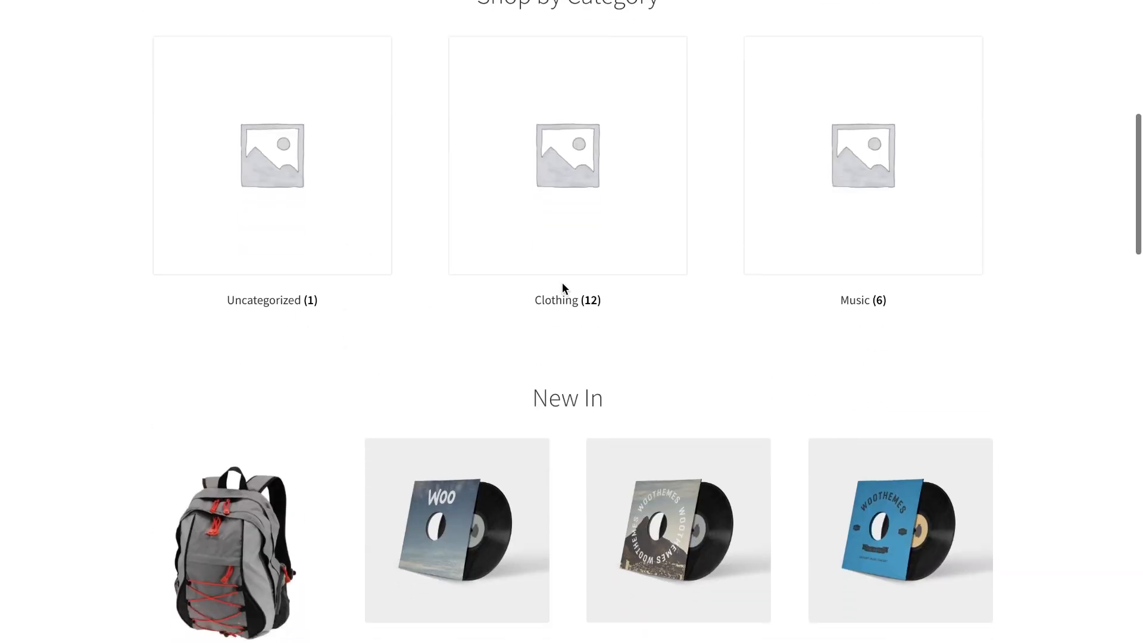
{"action": "scroll", "coordinate": [562, 288], "scroll_direction": "down", "scroll_amount": 2}
{"action": "left_click", "coordinate": [473, 365]}
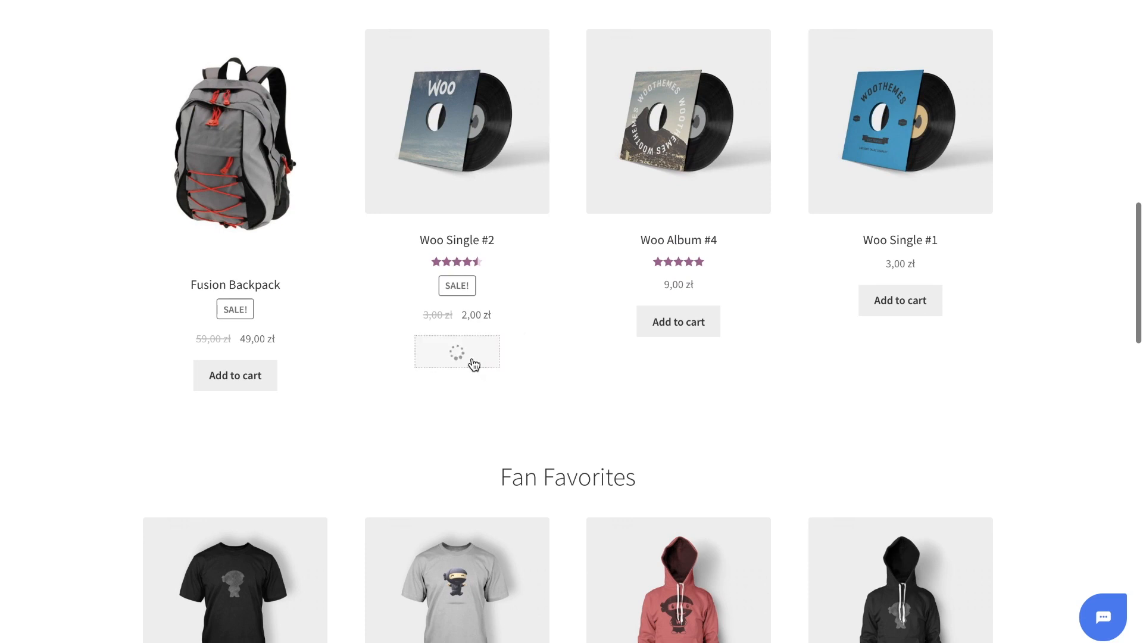
Check out with the prefilled billing details, place the order, and look over the order confirmation
{"action": "scroll", "coordinate": [472, 365], "scroll_direction": "up", "scroll_amount": 15}
{"action": "left_click", "coordinate": [327, 182]}
{"action": "scroll", "coordinate": [492, 324], "scroll_direction": "down", "scroll_amount": 8}
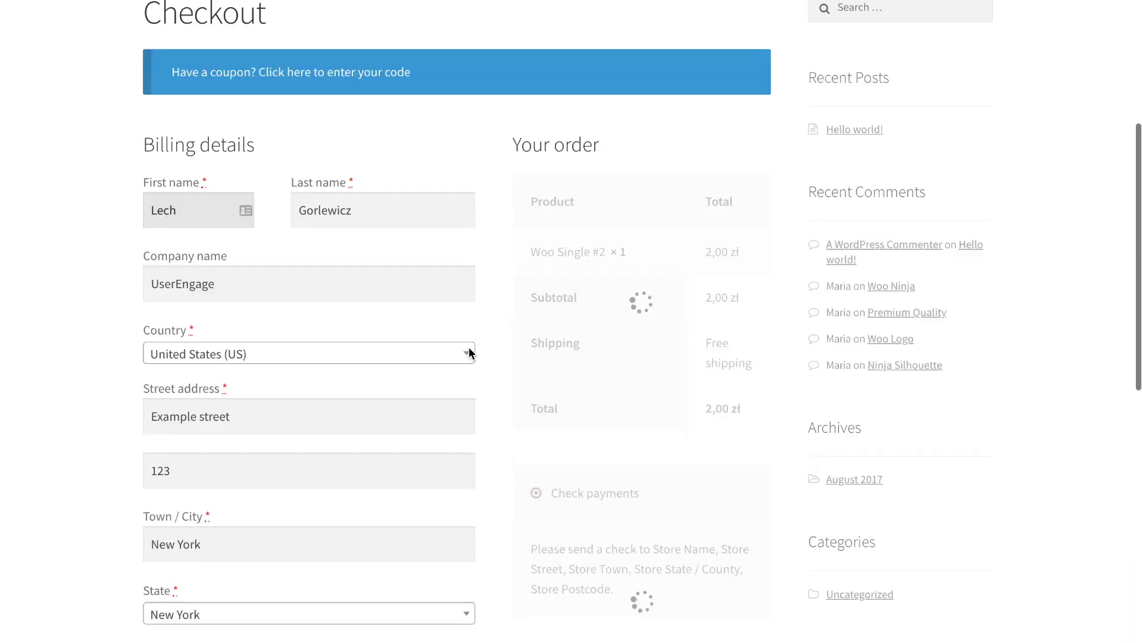
{"action": "left_click", "coordinate": [658, 523]}
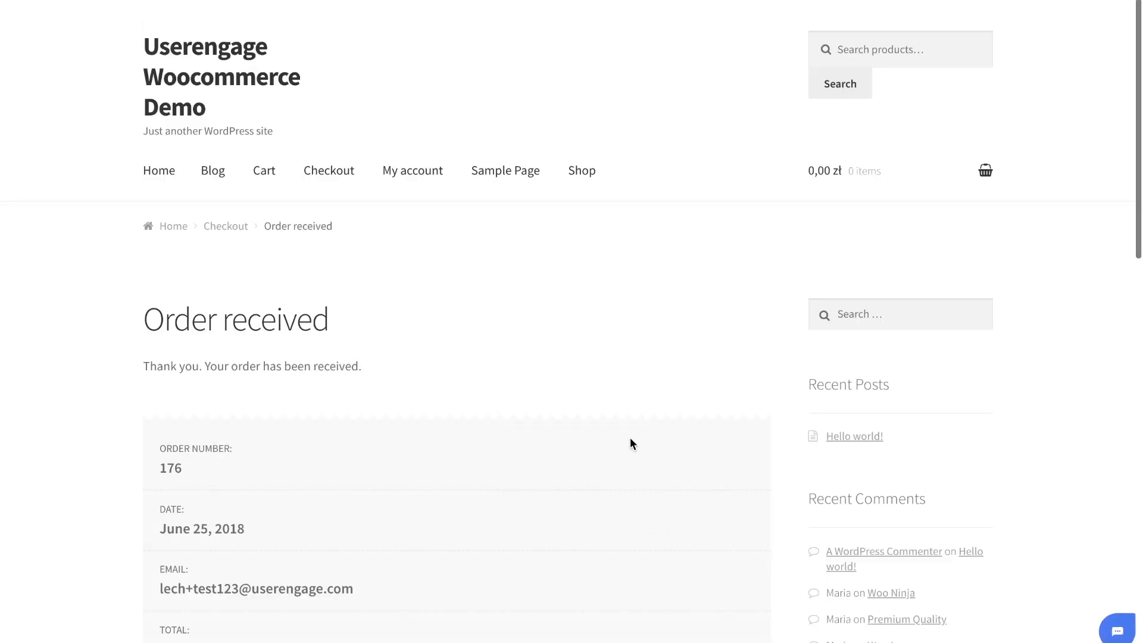
{"action": "scroll", "coordinate": [630, 437], "scroll_direction": "down", "scroll_amount": 10}
{"action": "scroll", "coordinate": [632, 443], "scroll_direction": "up", "scroll_amount": 10}
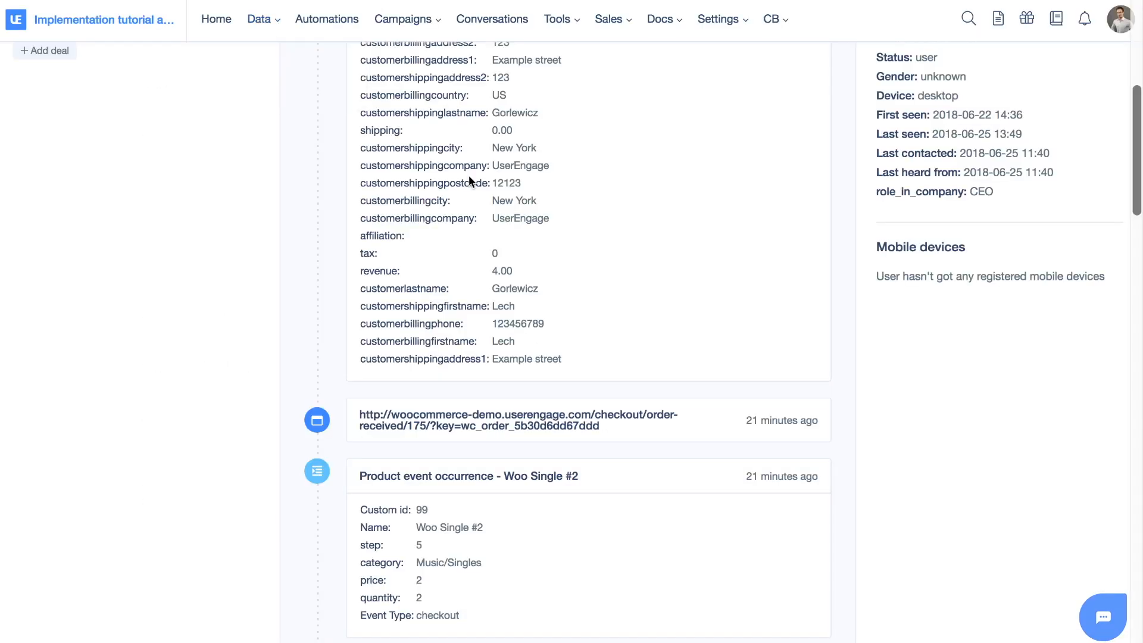
Refresh the test contact's profile in UserEngage, examine the new purchase_details event and expand the "Welcome to automated messages" email
{"action": "scroll", "coordinate": [469, 182], "scroll_direction": "up", "scroll_amount": 7}
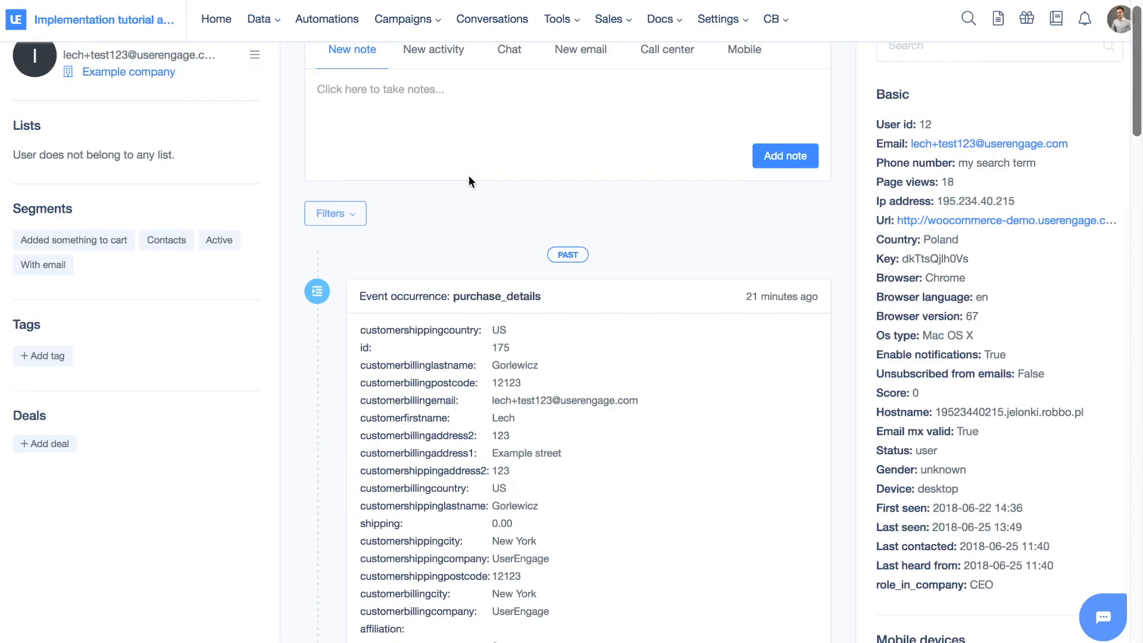
{"action": "key", "text": "super+r"}
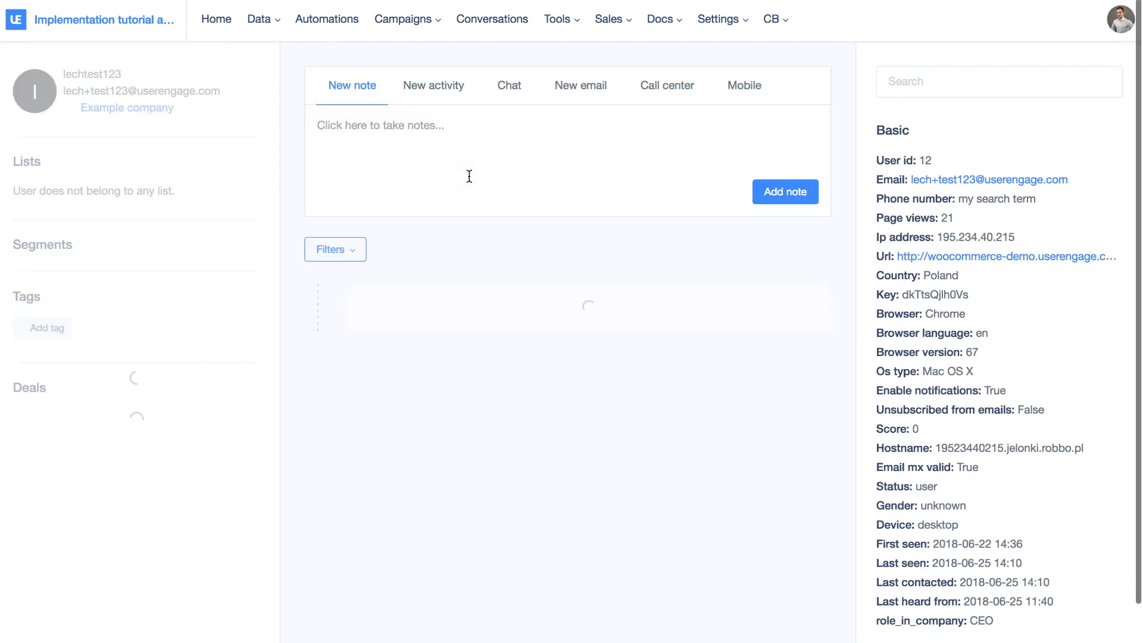
{"action": "scroll", "coordinate": [469, 176], "scroll_direction": "down", "scroll_amount": 2}
{"action": "scroll", "coordinate": [469, 176], "scroll_direction": "down", "scroll_amount": 10}
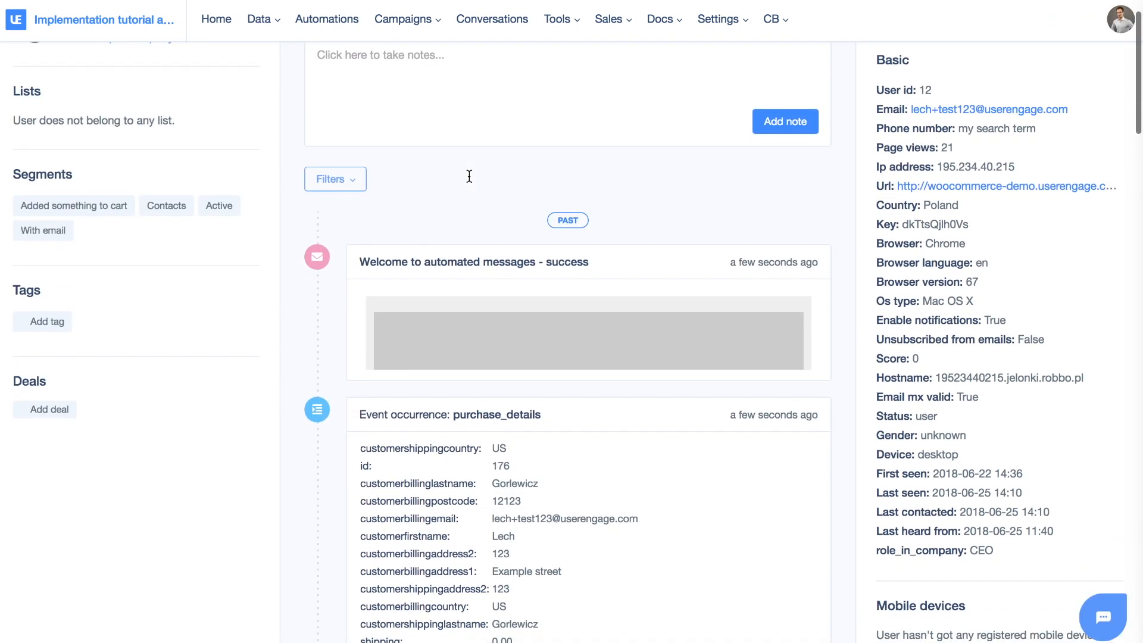
{"action": "left_click_drag", "start_coordinate": [451, 110], "coordinate": [541, 106]}
{"action": "left_click", "coordinate": [542, 106]}
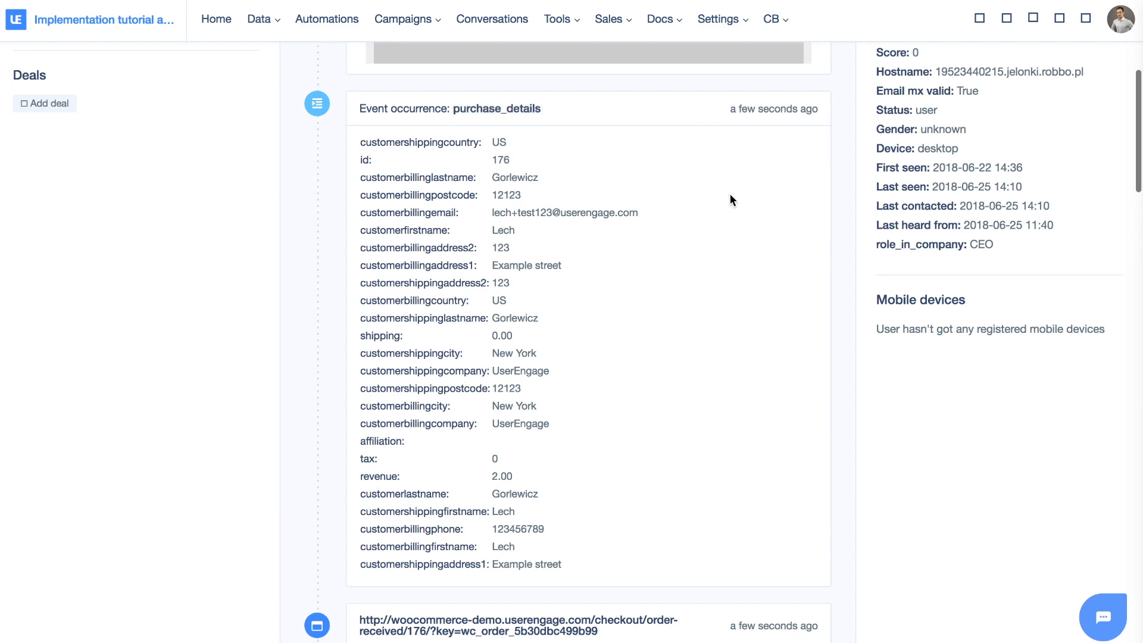
{"action": "scroll", "coordinate": [730, 196], "scroll_direction": "up", "scroll_amount": 10}
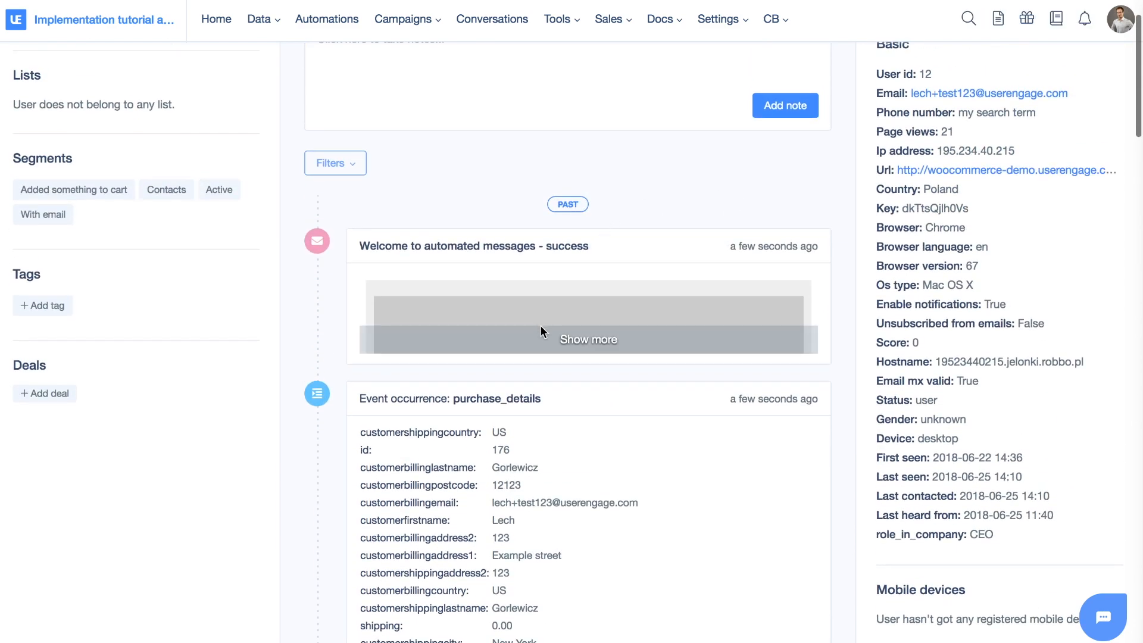
{"action": "left_click", "coordinate": [581, 339]}
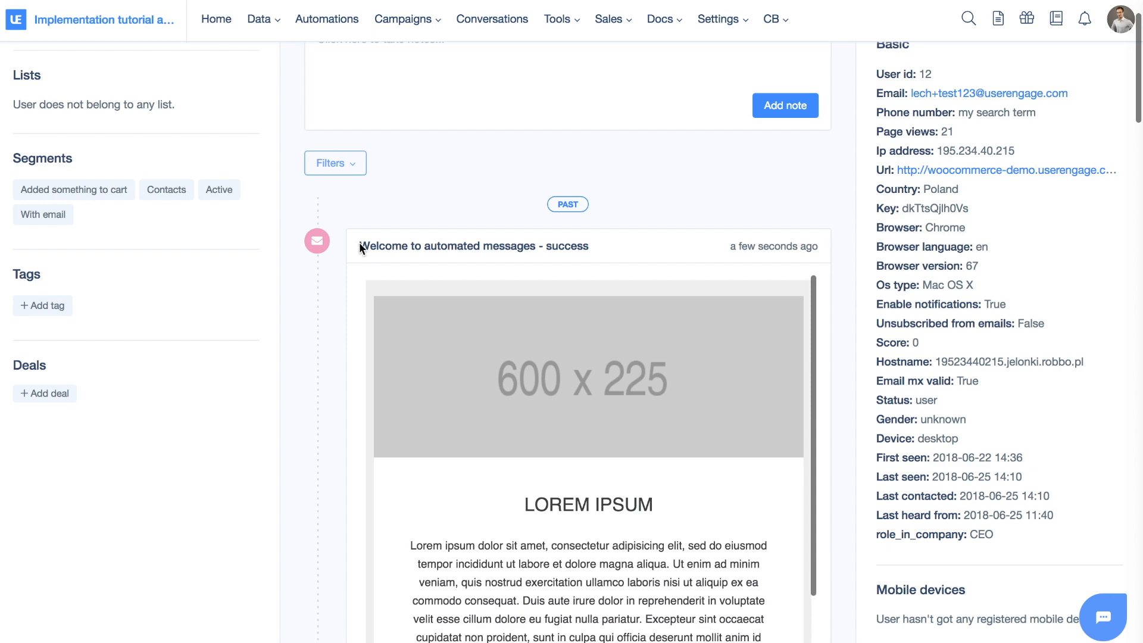
Examine the delivered "Welcome to automated messages" email in the contact's timeline and the Gmail inbox, and refresh the contact's profile
{"action": "scroll", "coordinate": [576, 245], "scroll_direction": "down", "scroll_amount": 5}
{"action": "scroll", "coordinate": [580, 173], "scroll_direction": "up", "scroll_amount": 3}
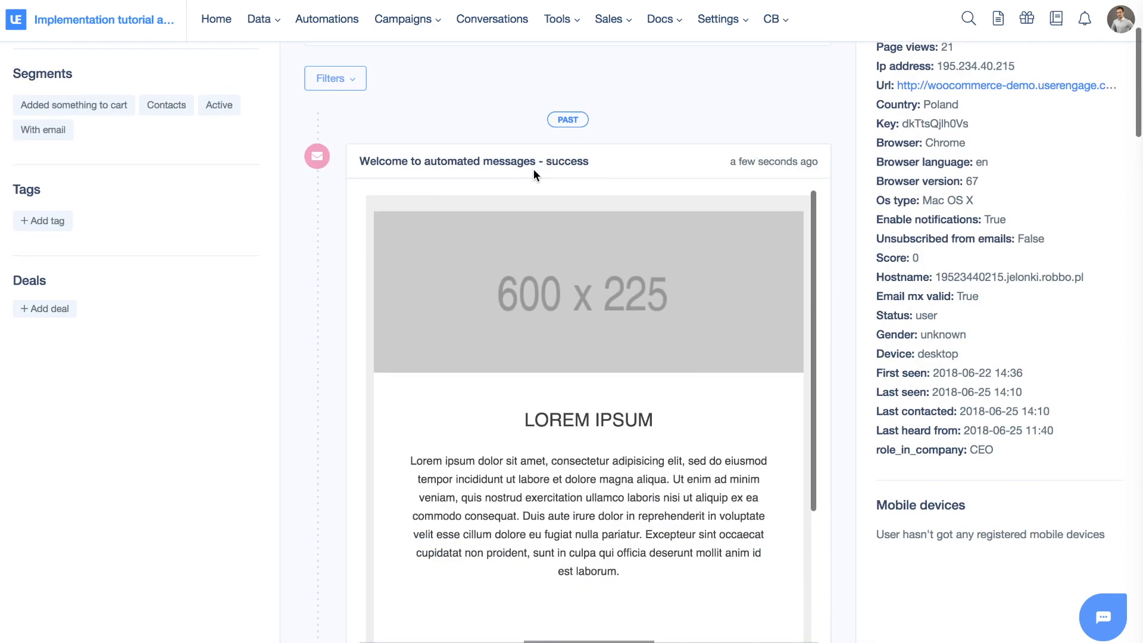
{"action": "scroll", "coordinate": [604, 169], "scroll_direction": "up", "scroll_amount": 2}
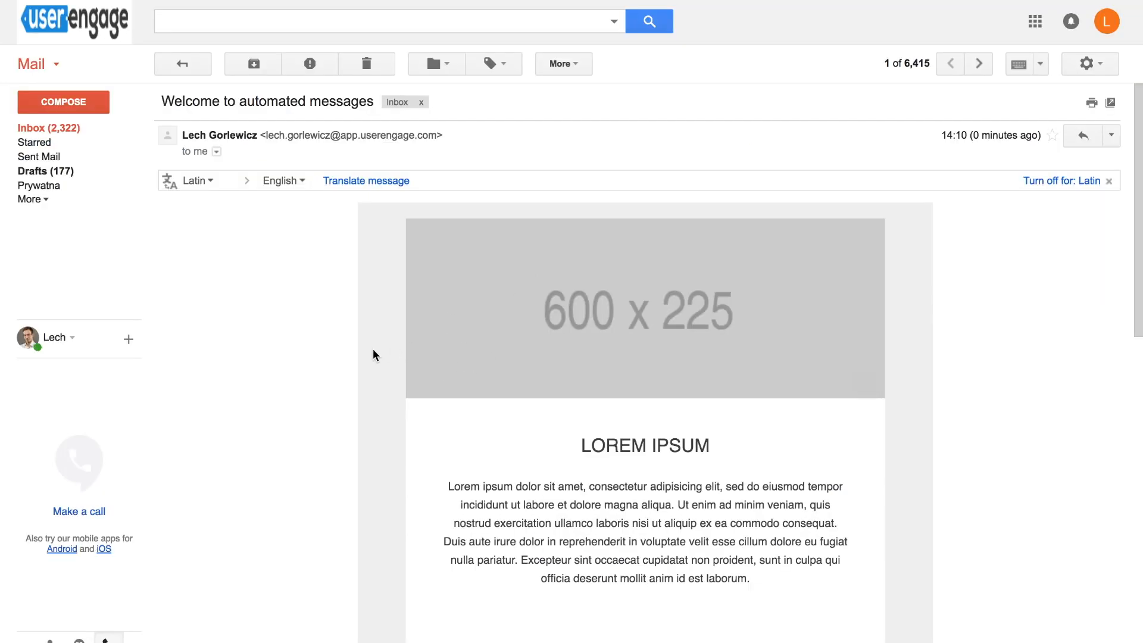
{"action": "scroll", "coordinate": [377, 355], "scroll_direction": "down", "scroll_amount": 5}
{"action": "scroll", "coordinate": [376, 355], "scroll_direction": "up", "scroll_amount": 2}
{"action": "scroll", "coordinate": [375, 355], "scroll_direction": "up", "scroll_amount": 3}
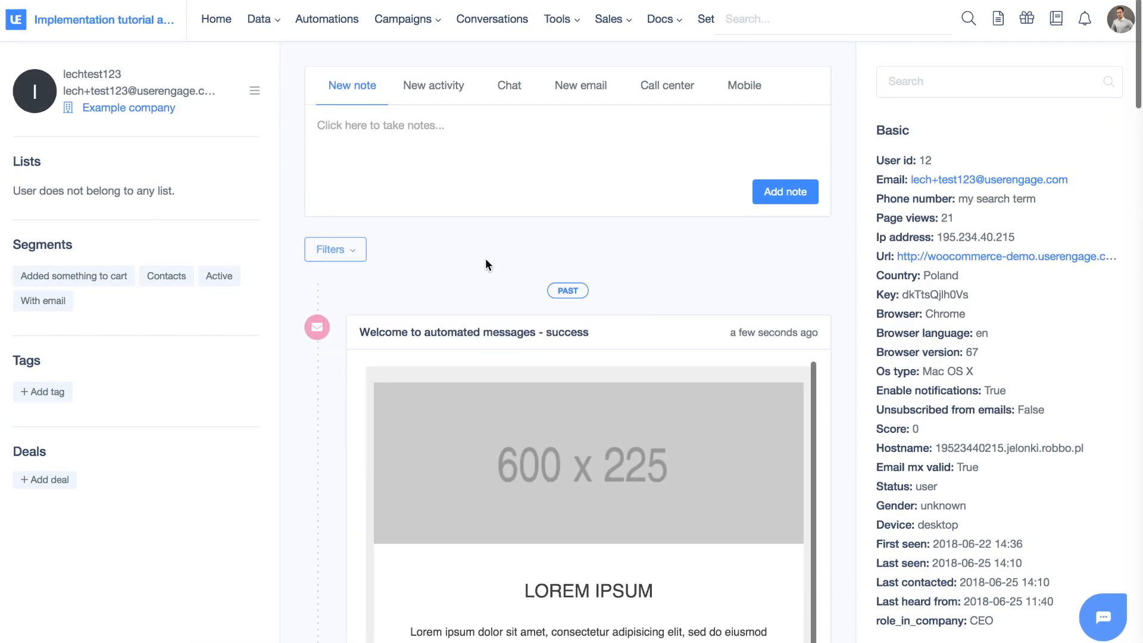
{"action": "key", "text": "super+r"}
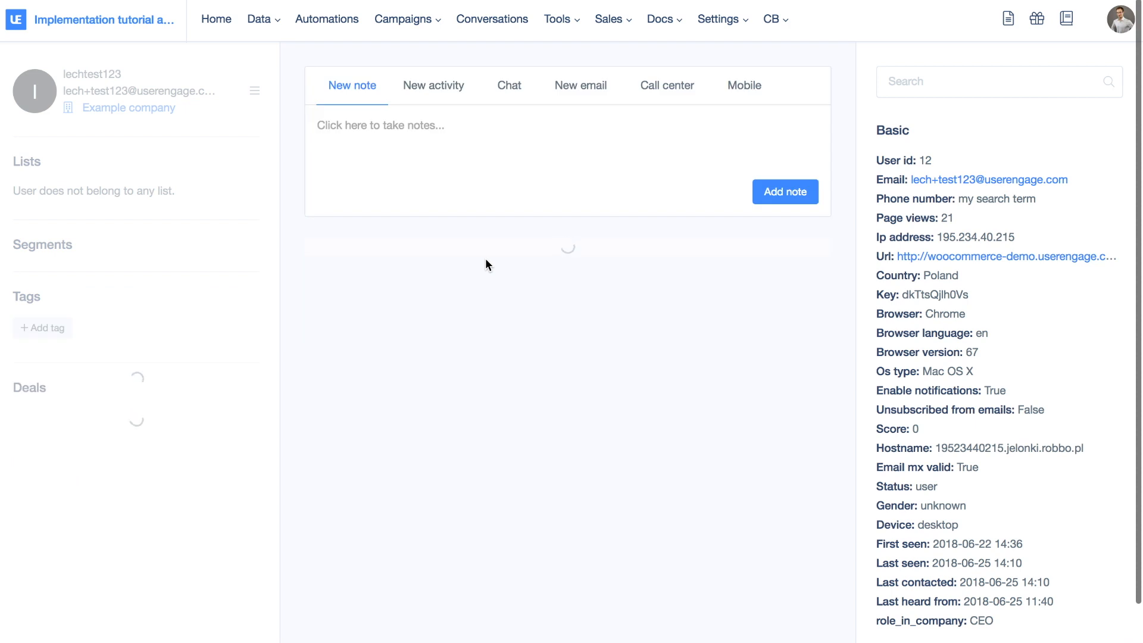
{"action": "scroll", "coordinate": [486, 264], "scroll_direction": "down", "scroll_amount": 4}
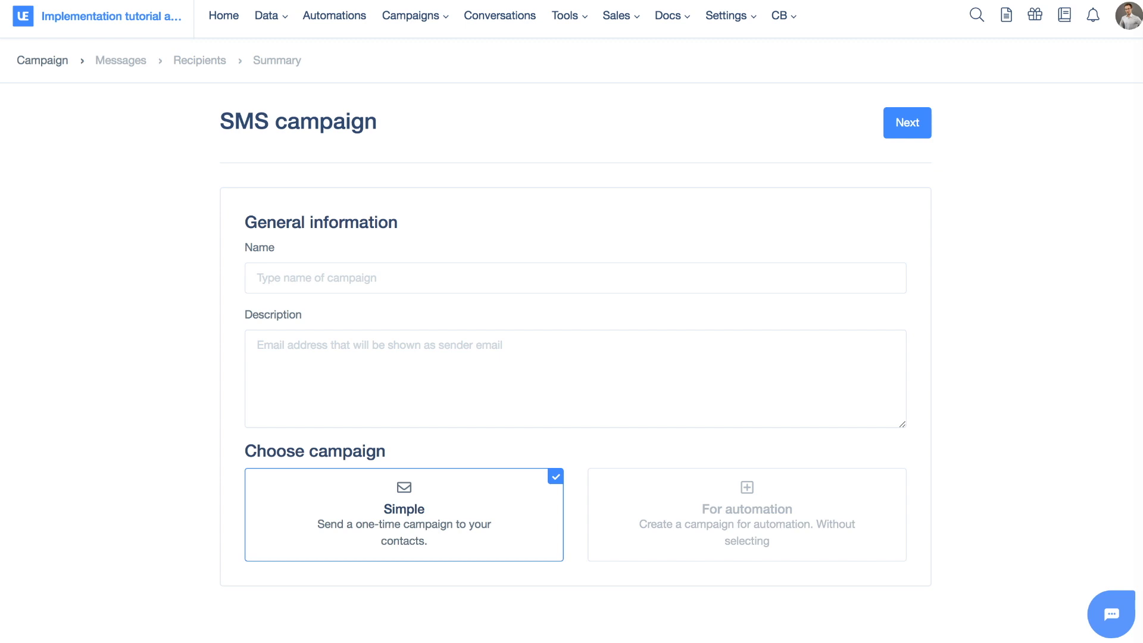
Create an SMS campaign named "My first SMS campaign" with the description "description" and the For automation type, and continue to its messages
{"action": "left_click", "coordinate": [411, 15]}
{"action": "left_click", "coordinate": [349, 272]}
{"action": "type", "text": "My"}
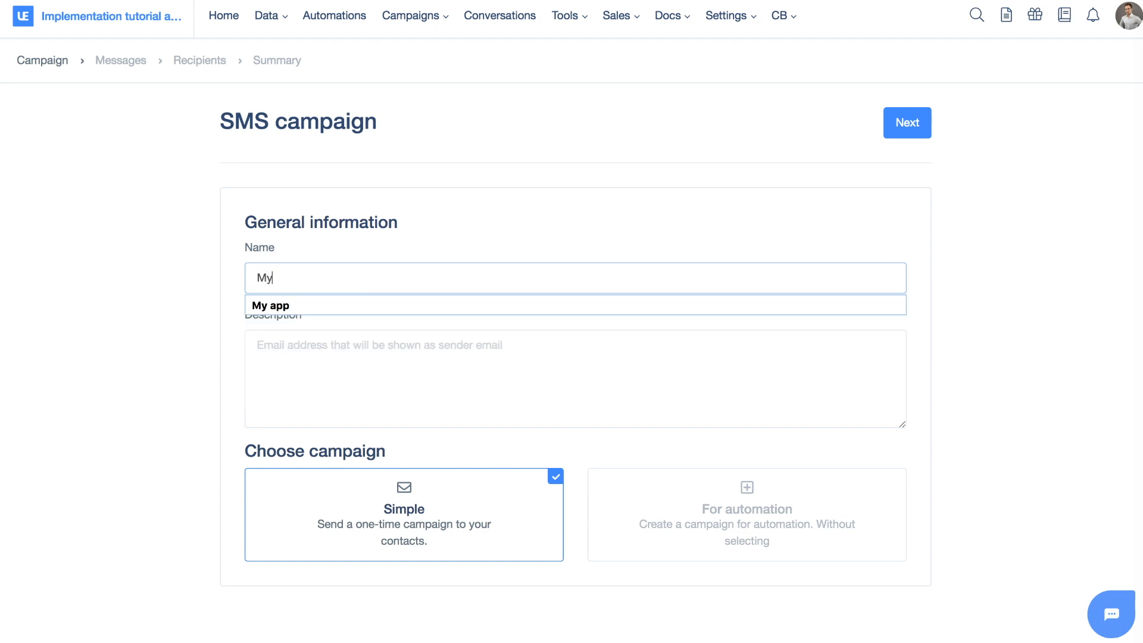
{"action": "type", "text": " first SMS campaign"}
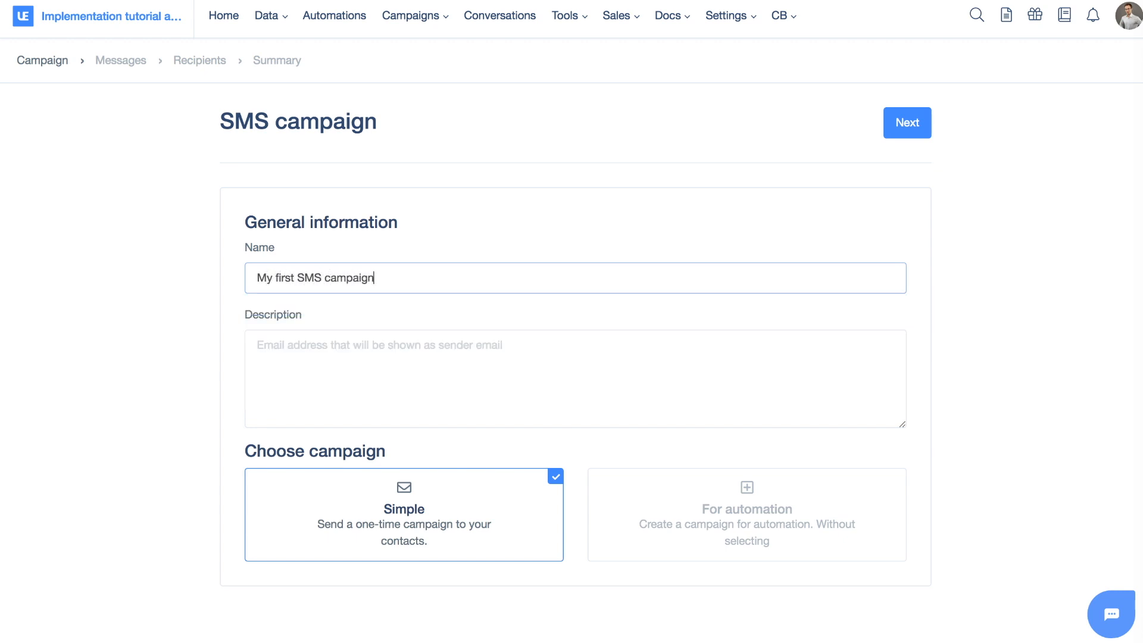
{"action": "key", "text": "Tab"}
{"action": "type", "text": "description"}
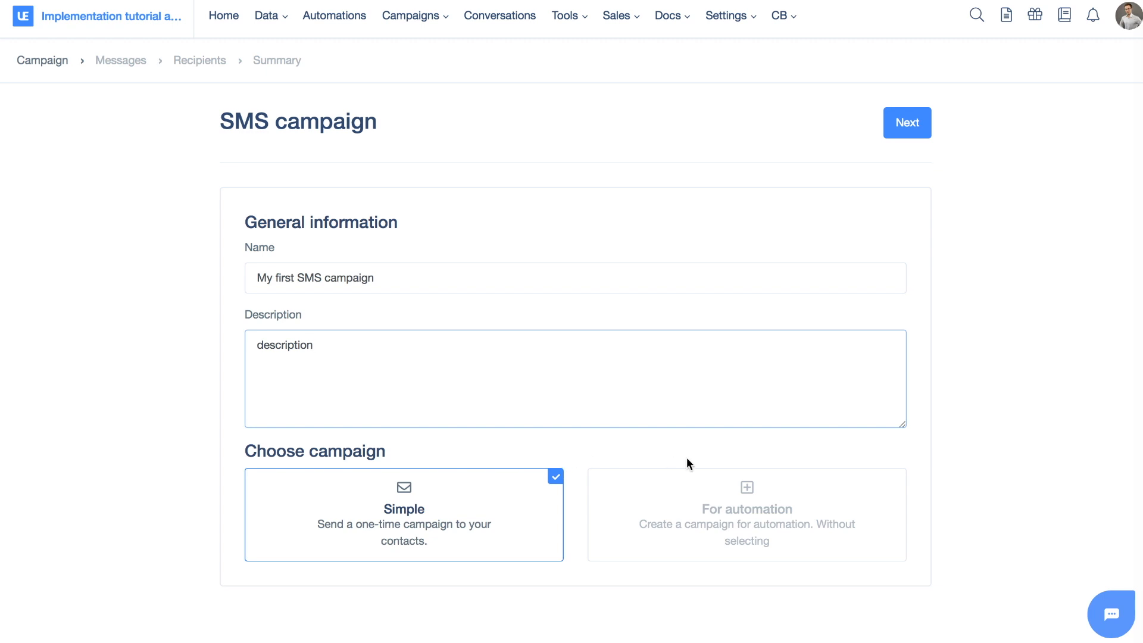
{"action": "left_click", "coordinate": [703, 486]}
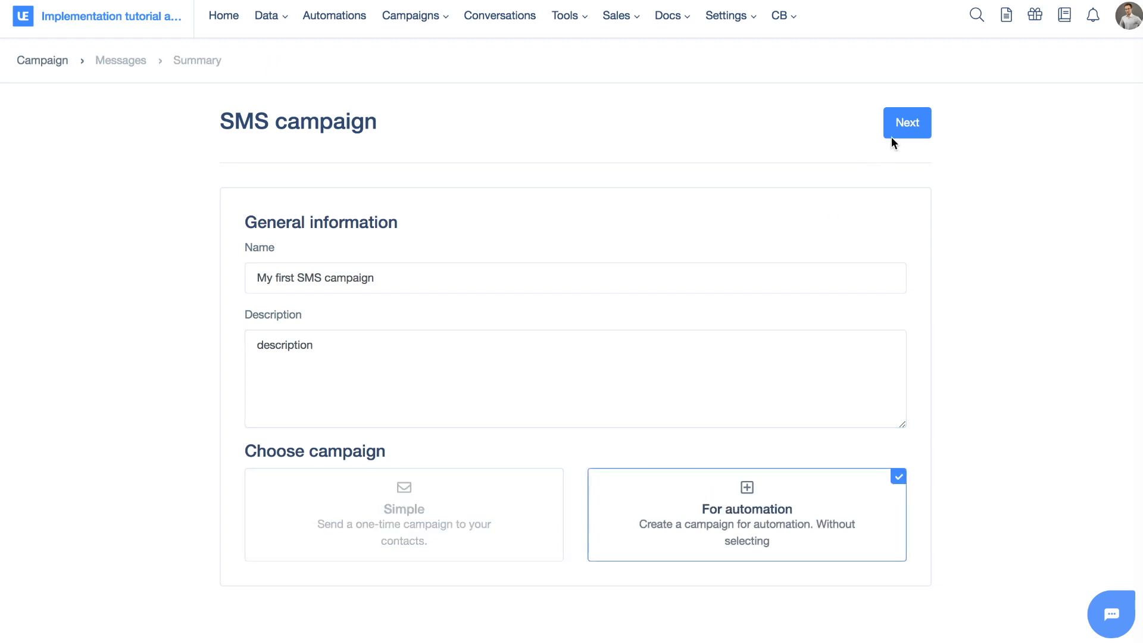
{"action": "left_click", "coordinate": [902, 126]}
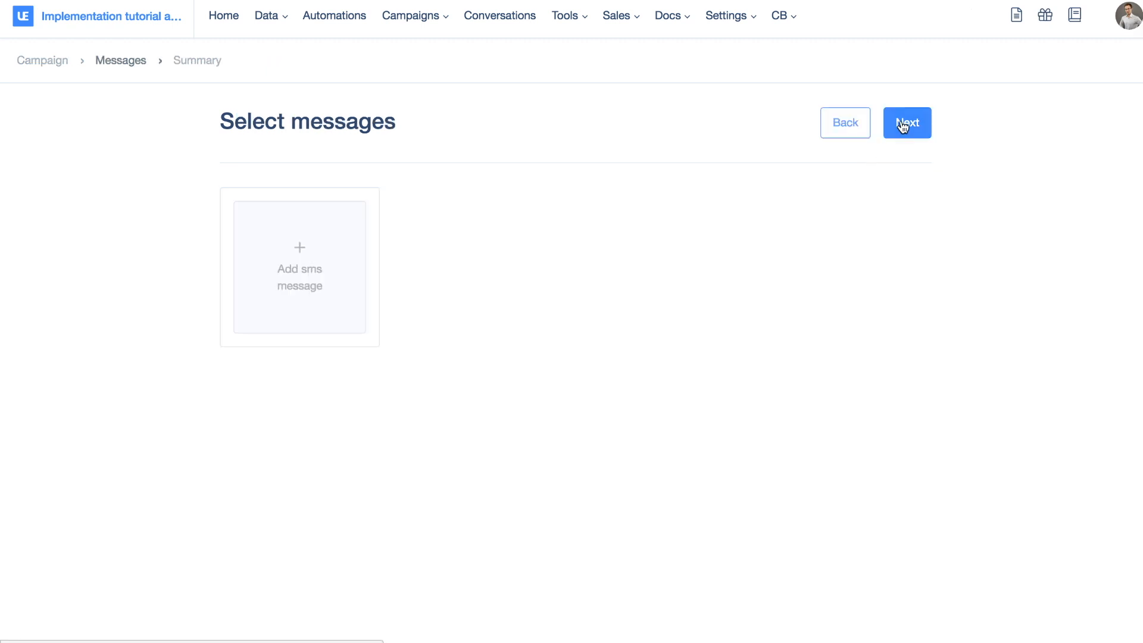
Add an SMS message named "My first sms message" with the body "Hi there it's an SMS message" and save it
{"action": "left_click", "coordinate": [290, 272]}
{"action": "left_click", "coordinate": [290, 254]}
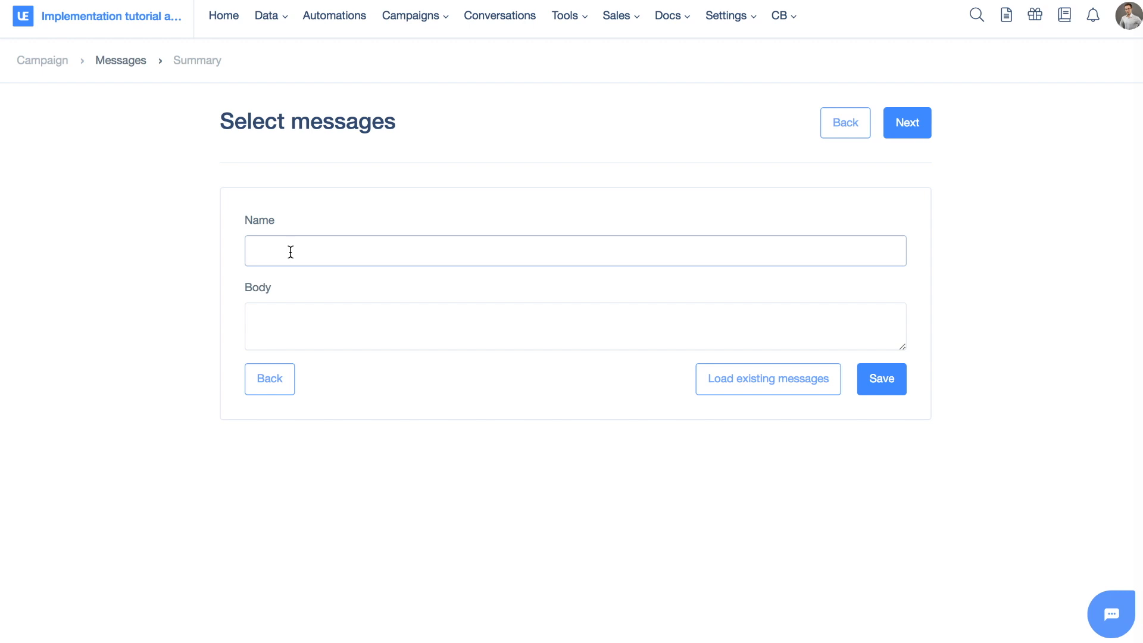
{"action": "left_click", "coordinate": [290, 252]}
{"action": "type", "text": "My first em"}
{"action": "key", "text": "BackSpace"}
{"action": "key", "text": "BackSpace"}
{"action": "type", "text": "sms message"}
{"action": "left_click", "coordinate": [307, 332]}
{"action": "type", "text": "Hi there it's a n SMS message"}
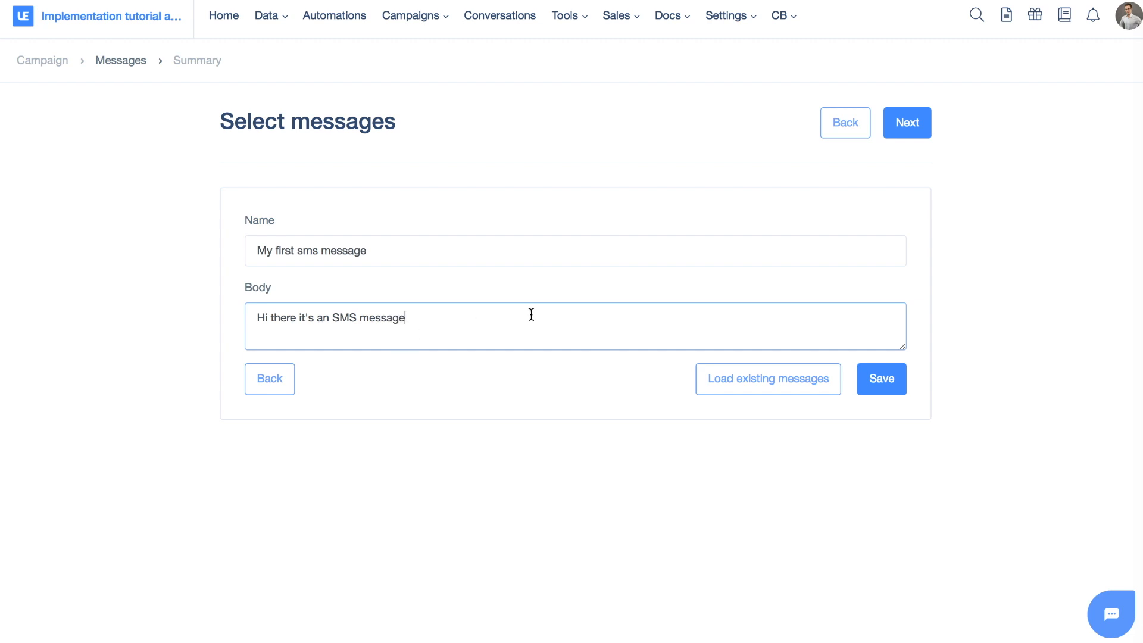
{"action": "left_click", "coordinate": [896, 392]}
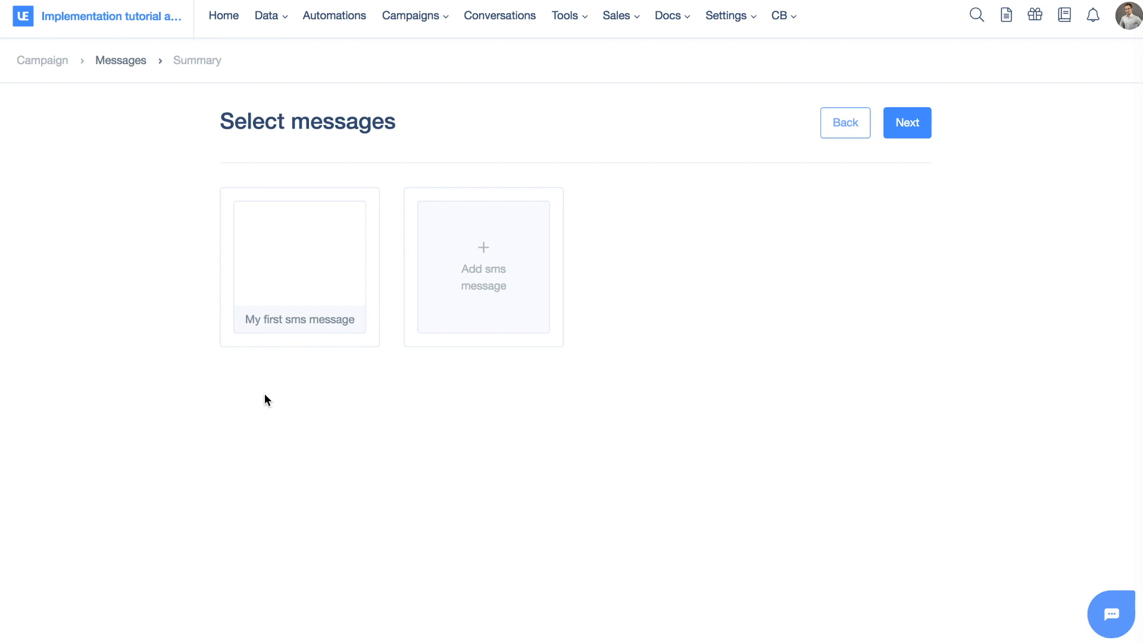
Save the first SMS campaign as a draft from its summary and open the SMS messages resources
{"action": "left_click", "coordinate": [908, 123]}
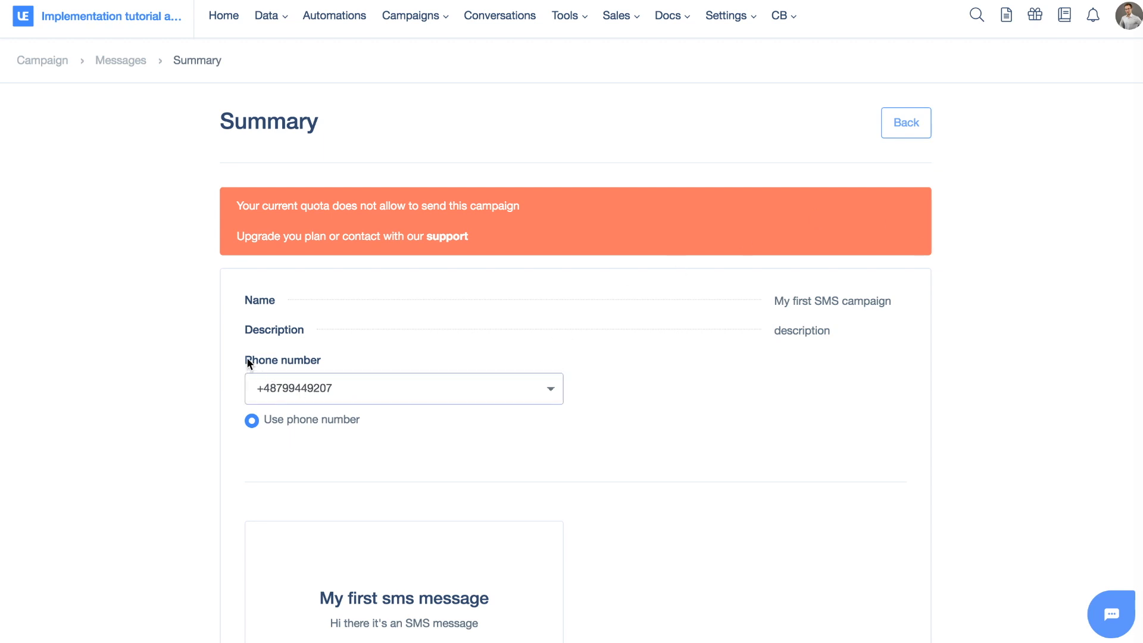
{"action": "left_click", "coordinate": [410, 395]}
{"action": "scroll", "coordinate": [384, 386], "scroll_direction": "down", "scroll_amount": 5}
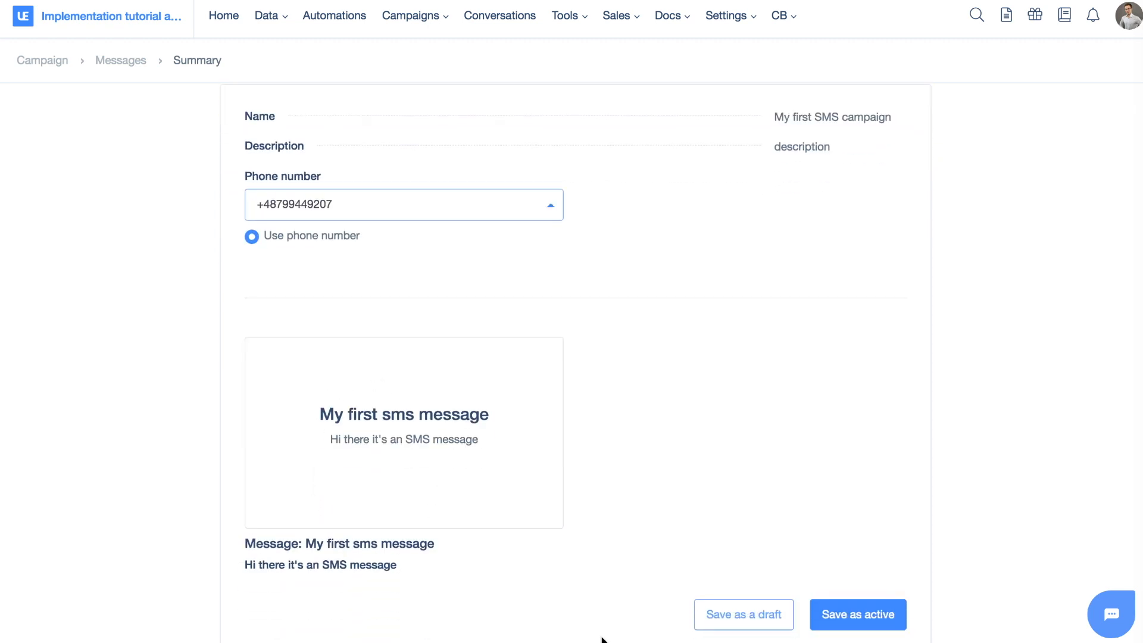
{"action": "left_click", "coordinate": [746, 622]}
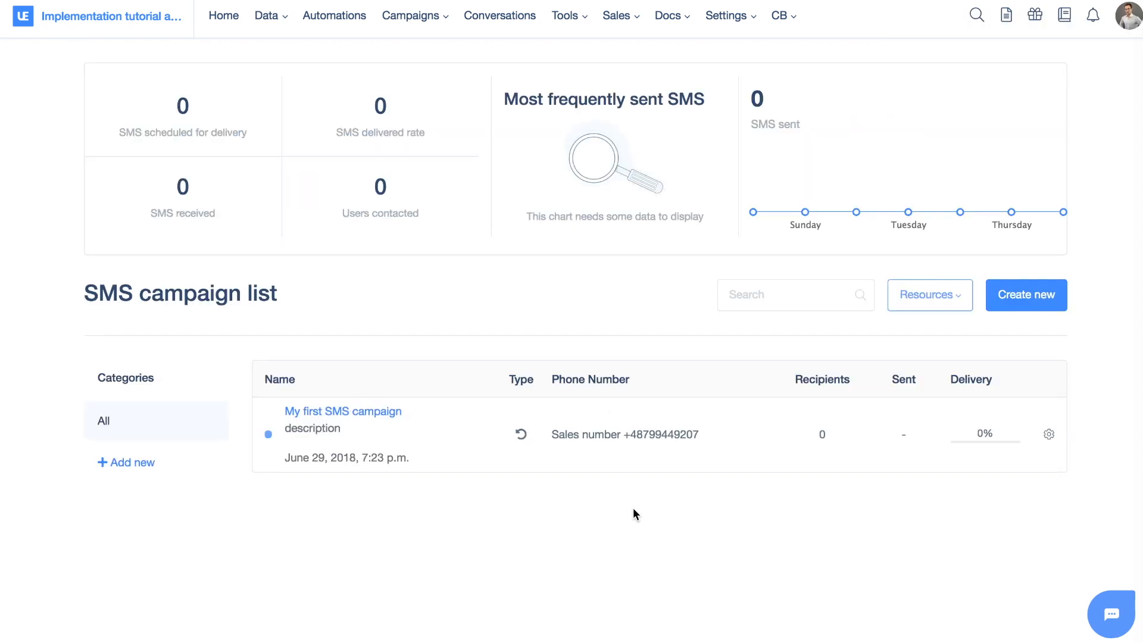
{"action": "left_click", "coordinate": [926, 297]}
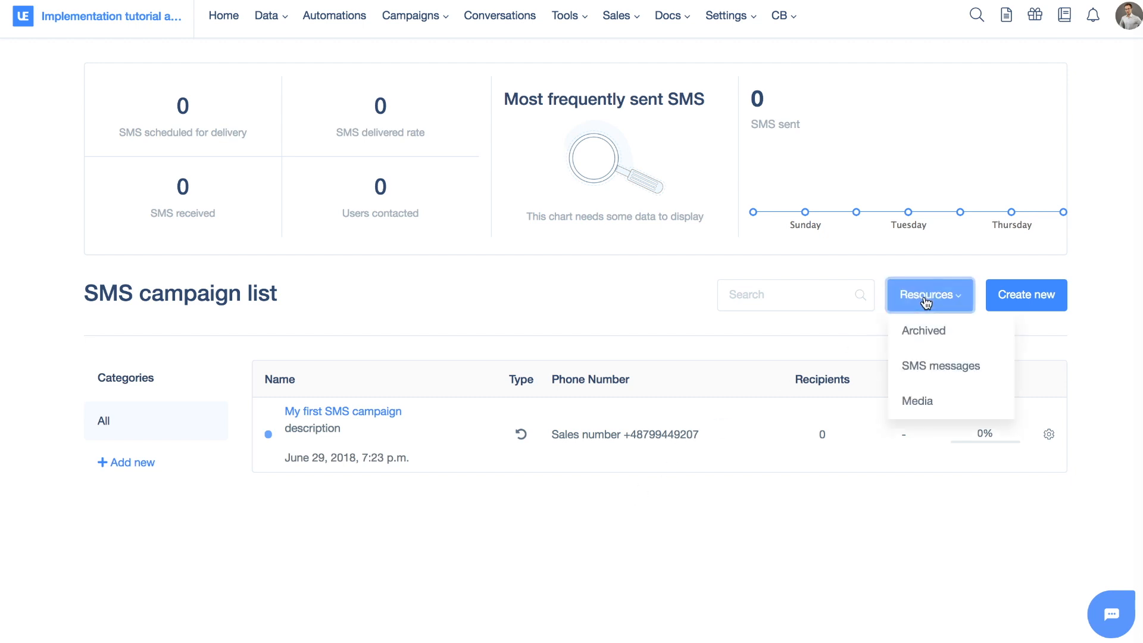
{"action": "left_click", "coordinate": [939, 365]}
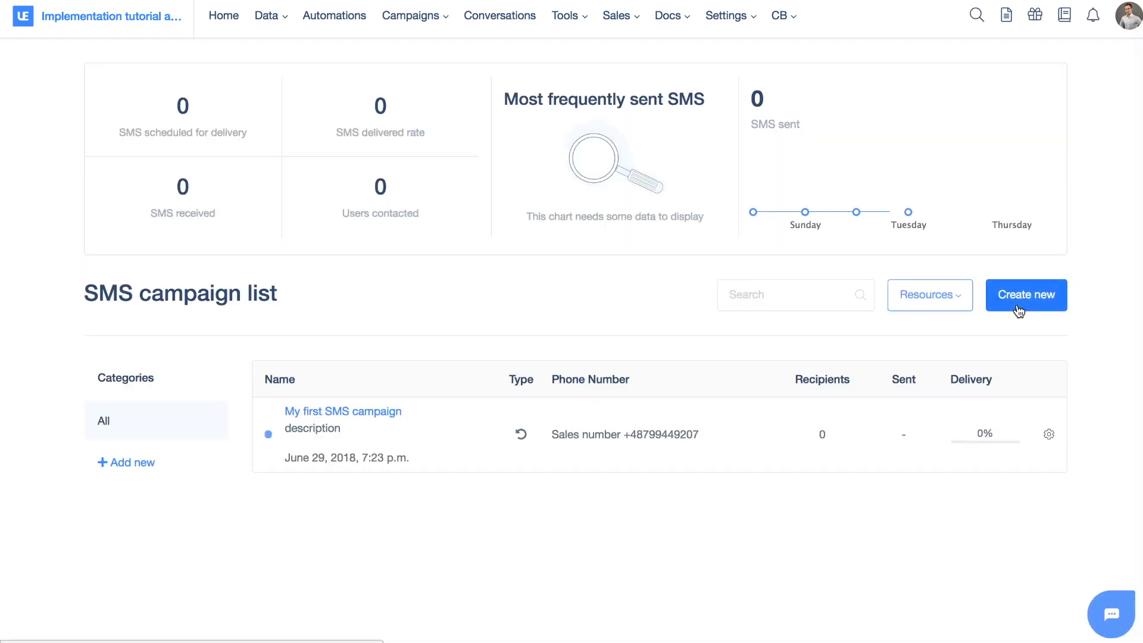
Create a new SMS campaign named "Another SMS campaign" with the For automation type and continue to its messages
{"action": "left_click", "coordinate": [1036, 301]}
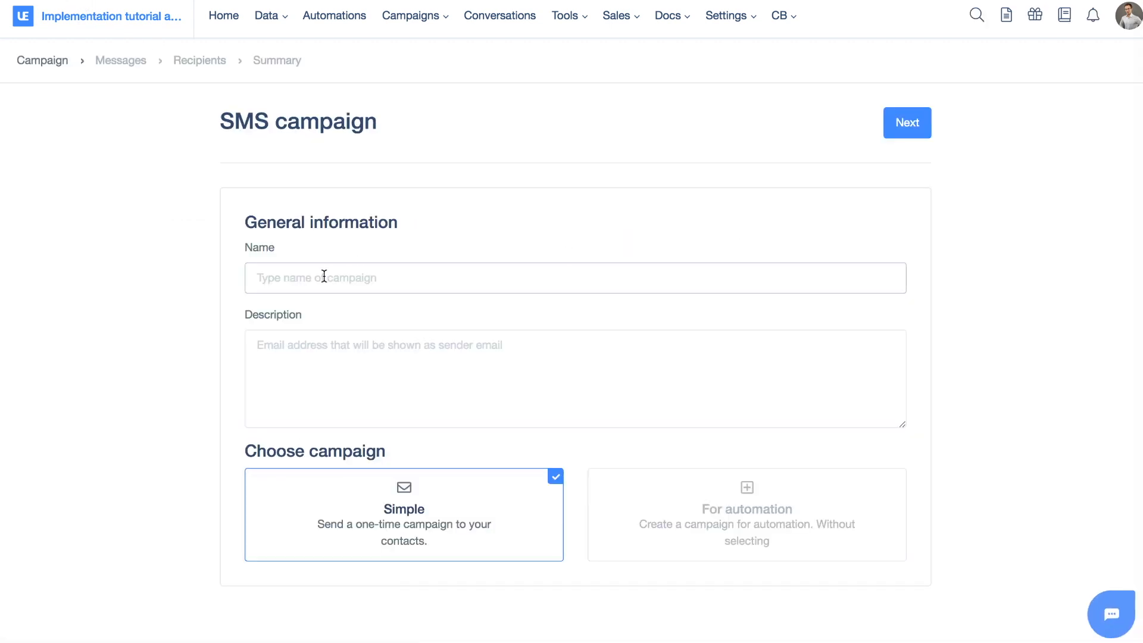
{"action": "left_click", "coordinate": [324, 277]}
{"action": "type", "text": "Another SMS campaign"}
{"action": "left_click", "coordinate": [752, 477]}
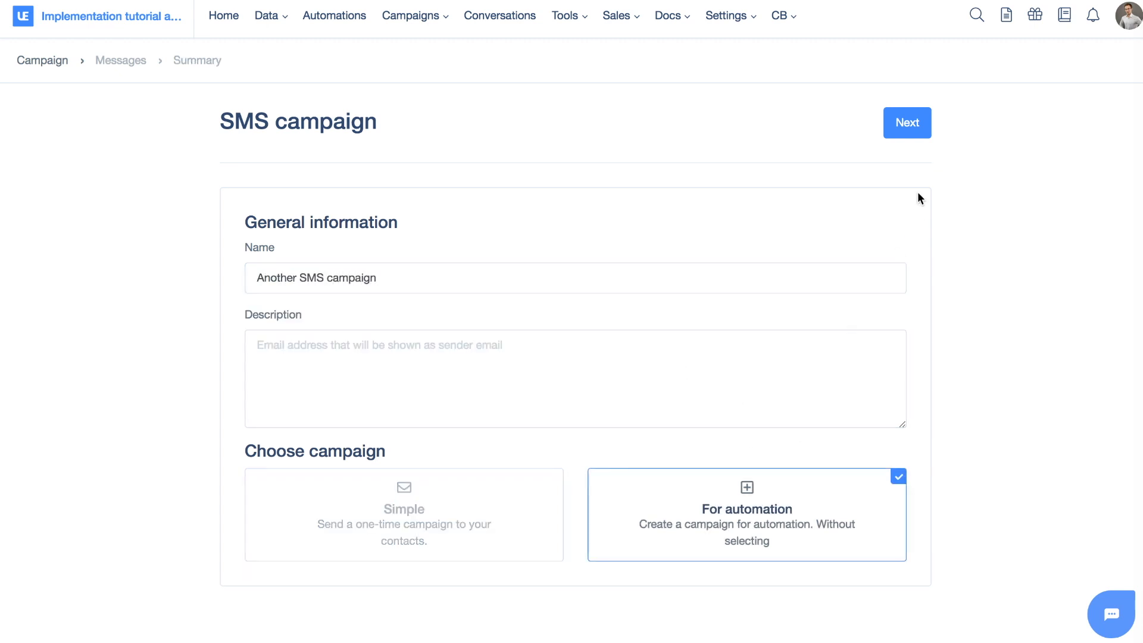
{"action": "left_click", "coordinate": [906, 122]}
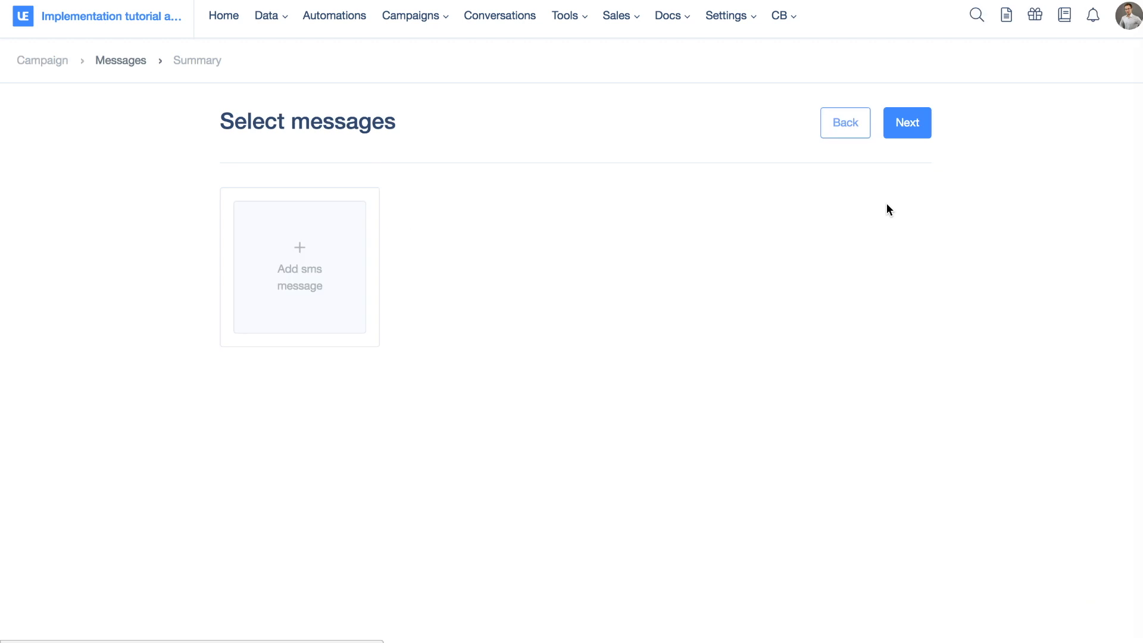
Load a copy of the existing "My first sms message" into the campaign, save it, and save the campaign as a draft
{"action": "left_click", "coordinate": [298, 251]}
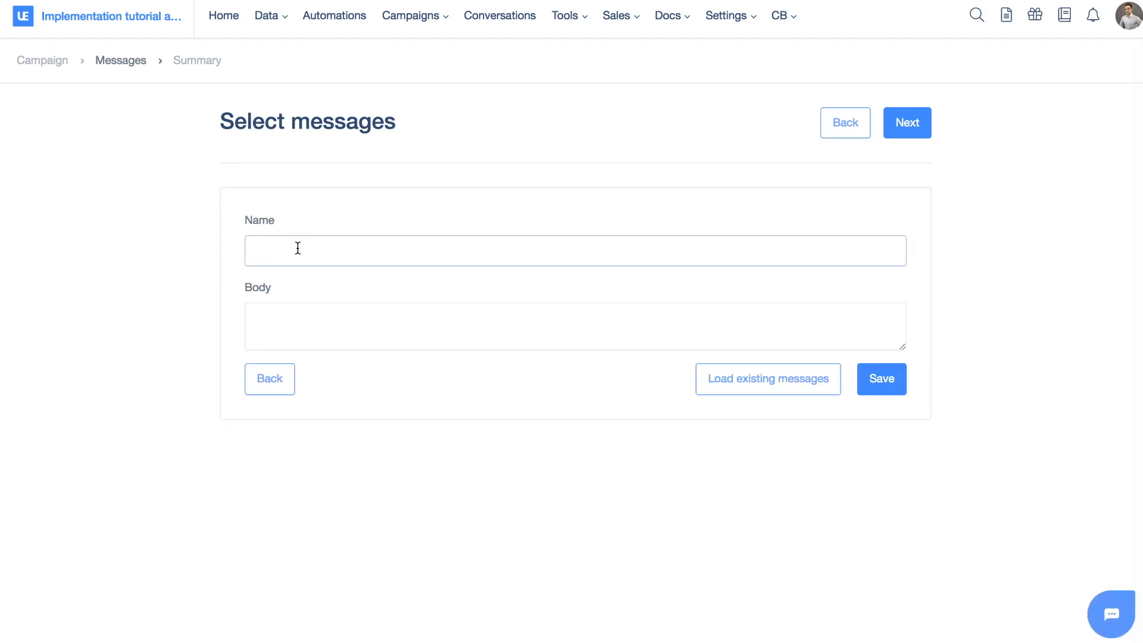
{"action": "left_click", "coordinate": [743, 376]}
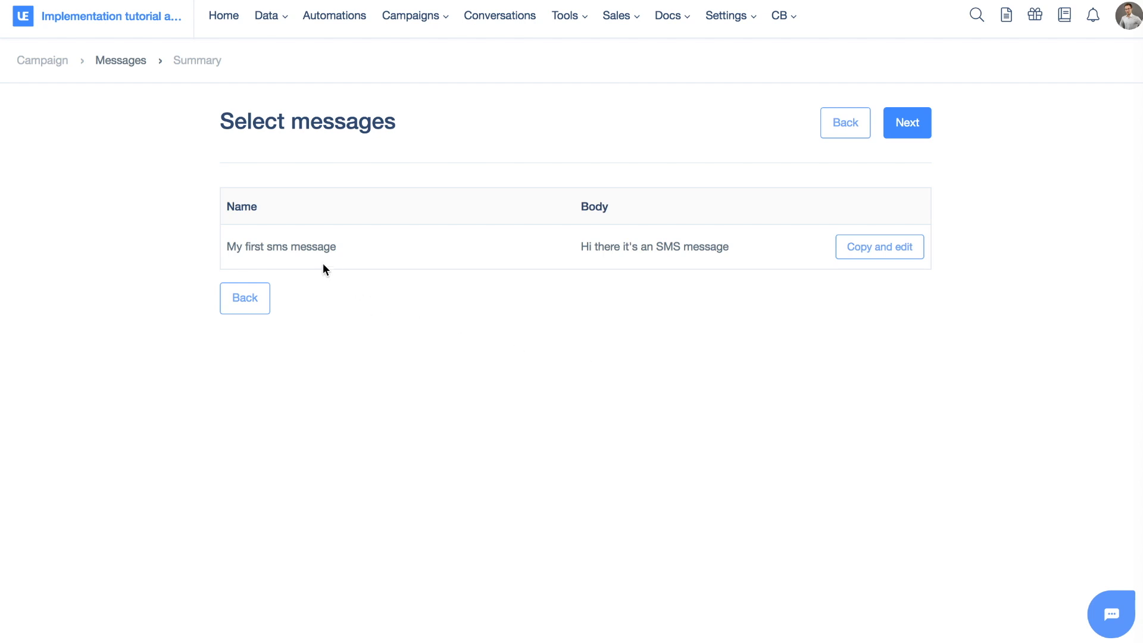
{"action": "left_click", "coordinate": [912, 261]}
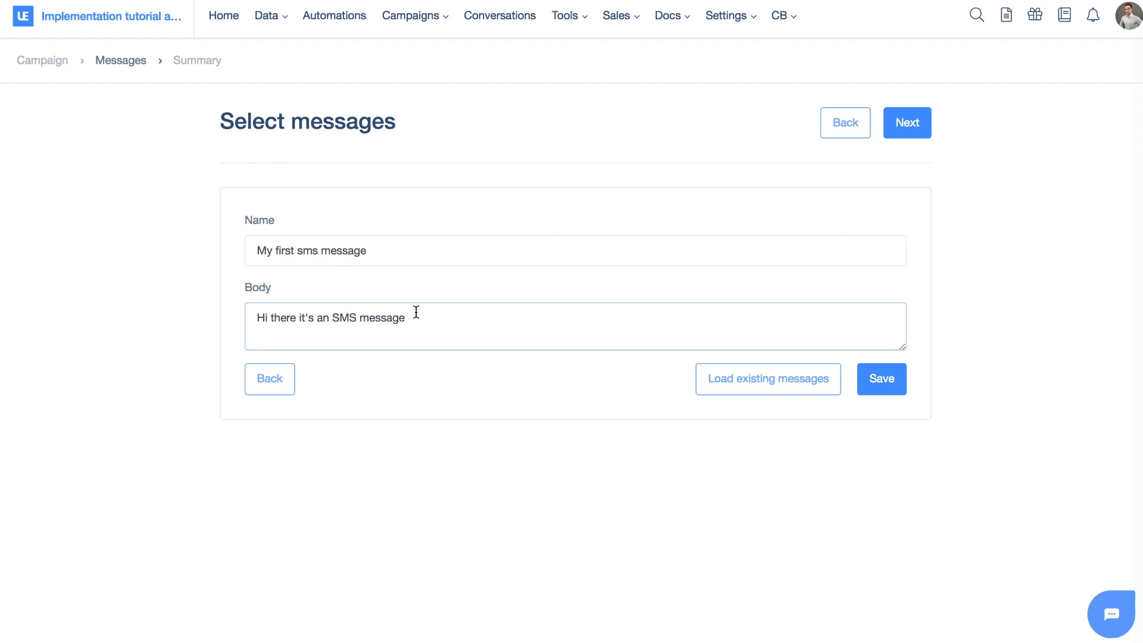
{"action": "left_click", "coordinate": [886, 387]}
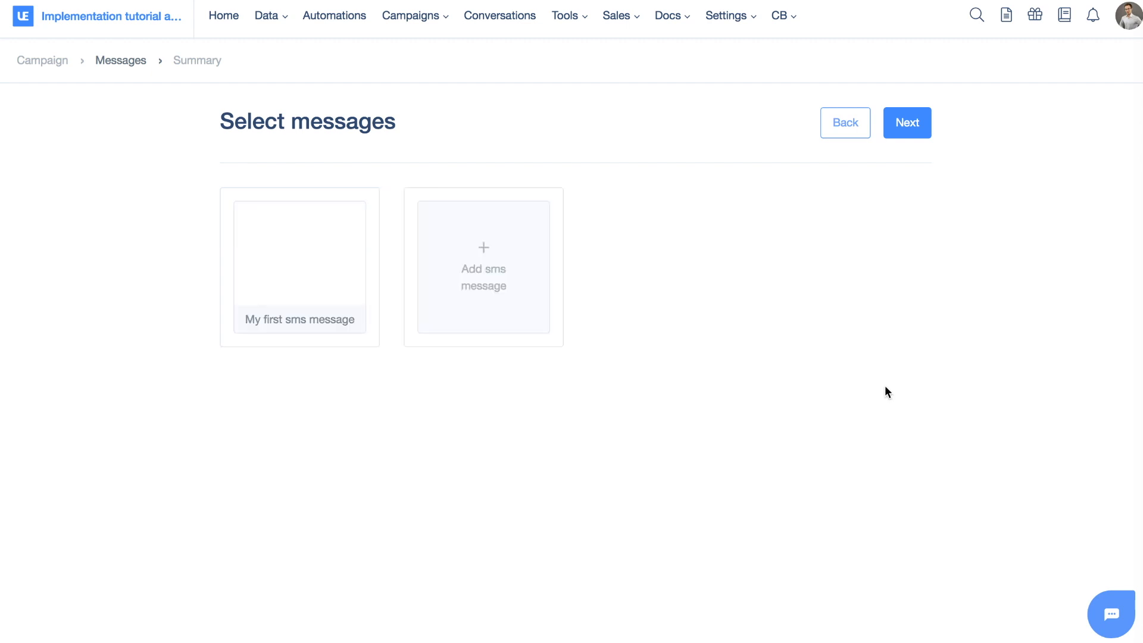
{"action": "left_click", "coordinate": [906, 141]}
{"action": "scroll", "coordinate": [609, 459], "scroll_direction": "down", "scroll_amount": 3}
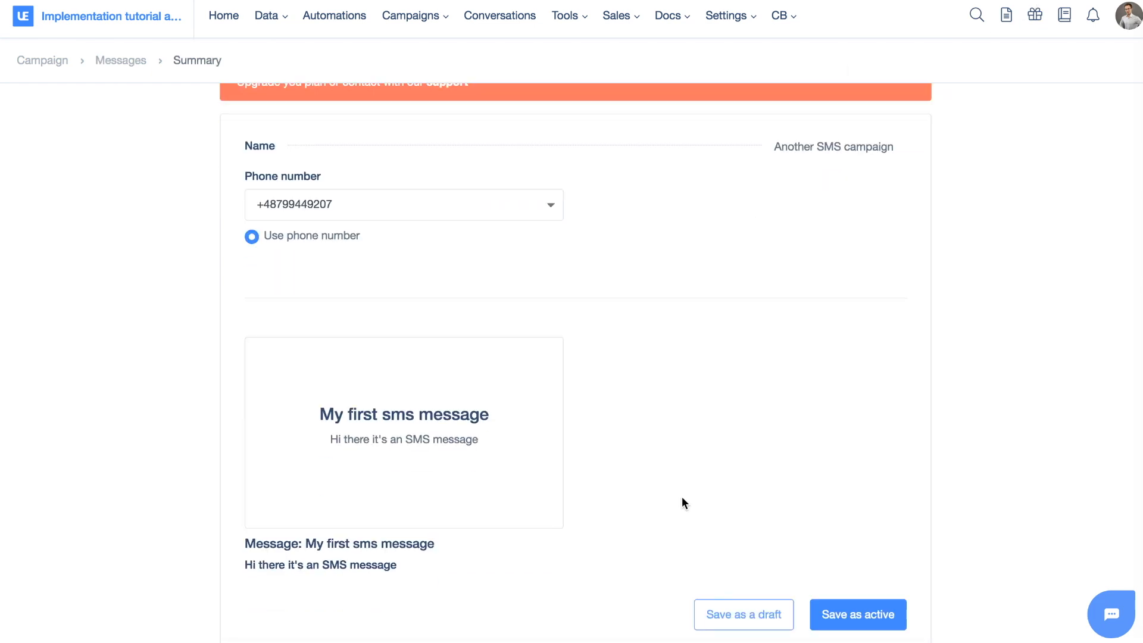
{"action": "left_click", "coordinate": [742, 623]}
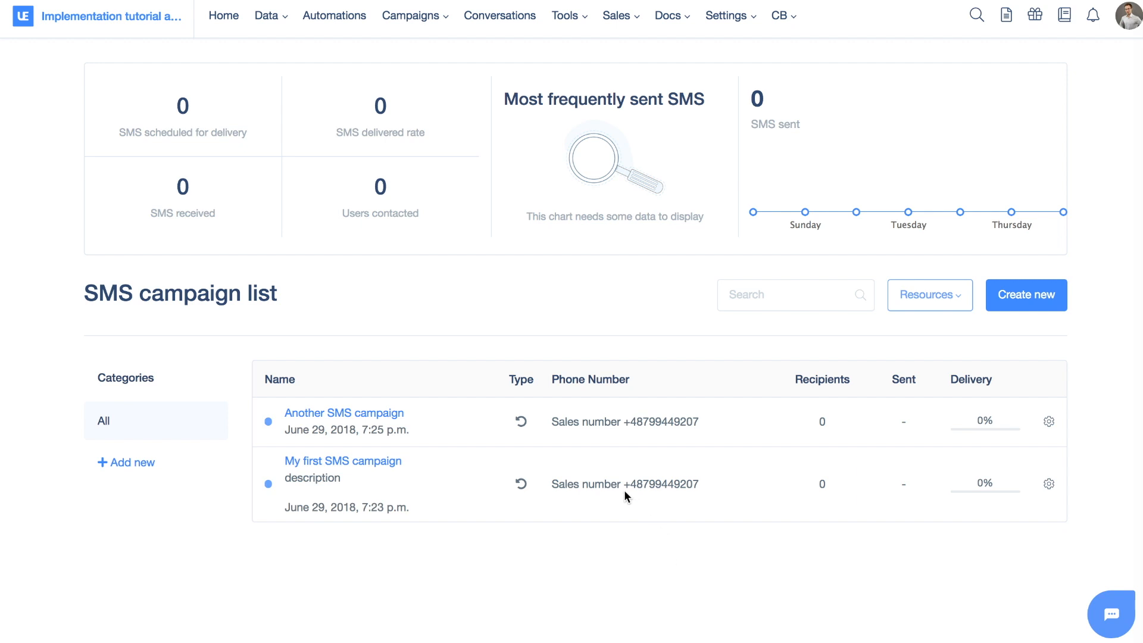
{"action": "left_click_drag", "start_coordinate": [625, 487], "coordinate": [697, 488]}
{"action": "left_click", "coordinate": [697, 489]}
{"action": "left_click_drag", "start_coordinate": [638, 484], "coordinate": [712, 484]}
{"action": "left_click", "coordinate": [626, 485]}
{"action": "left_click", "coordinate": [709, 481]}
{"action": "mouse_move", "coordinate": [645, 484]}
{"action": "left_mouse_down"}
{"action": "mouse_move", "coordinate": [626, 485]}
{"action": "mouse_move", "coordinate": [645, 487]}
{"action": "left_mouse_up"}
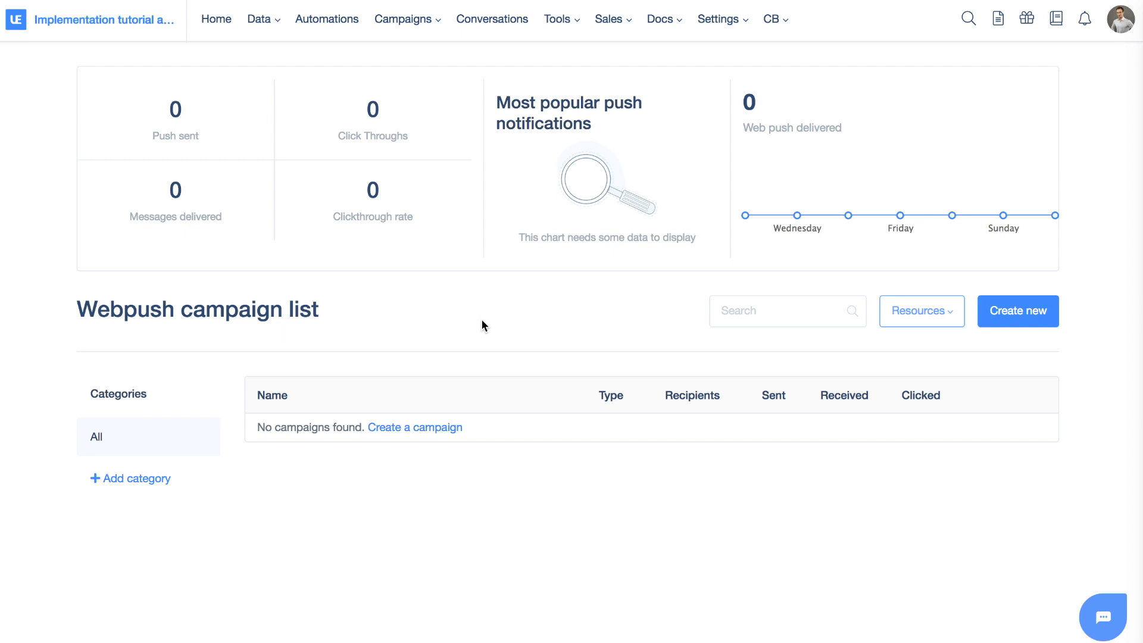
{"action": "left_click_drag", "start_coordinate": [327, 303], "coordinate": [499, 318]}
{"action": "left_click", "coordinate": [80, 309]}
{"action": "left_click", "coordinate": [498, 318]}
Create a webpush campaign named "My first webpush campaign", keeping the Simple type, and continue to its messages
{"action": "left_click", "coordinate": [1047, 304]}
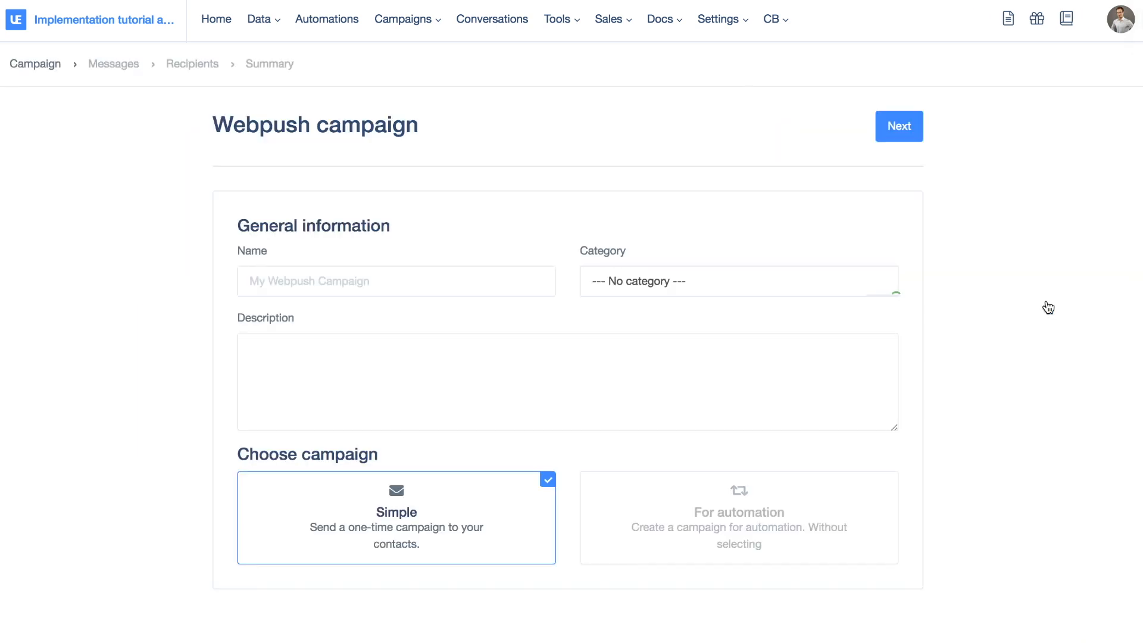
{"action": "left_click", "coordinate": [382, 283]}
{"action": "type", "text": "M"}
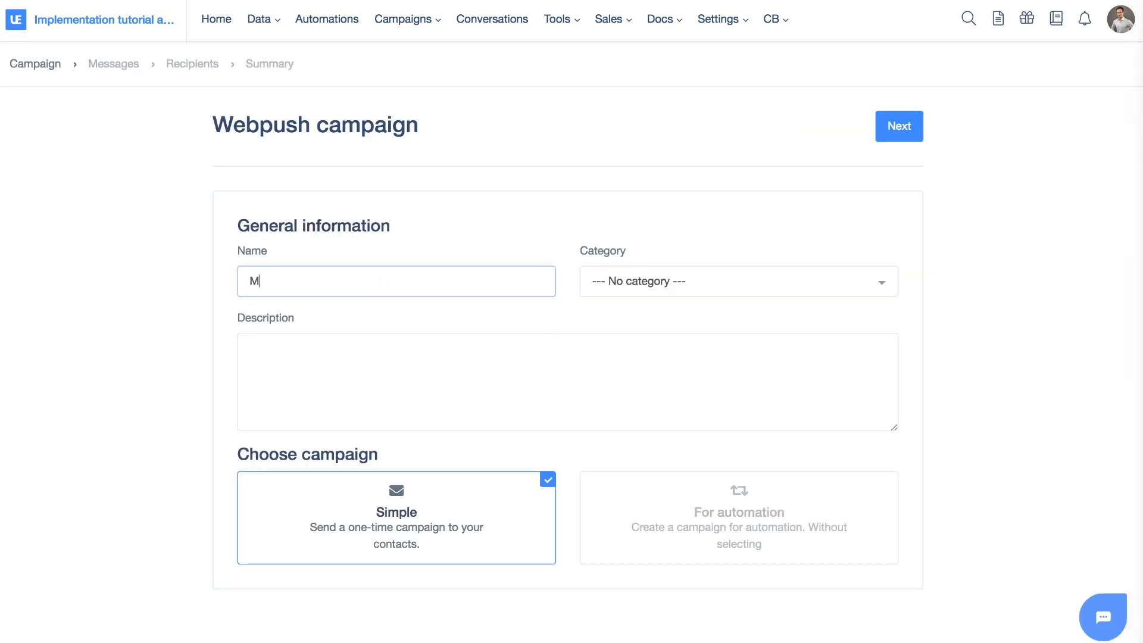
{"action": "type", "text": "y first webpush campaign"}
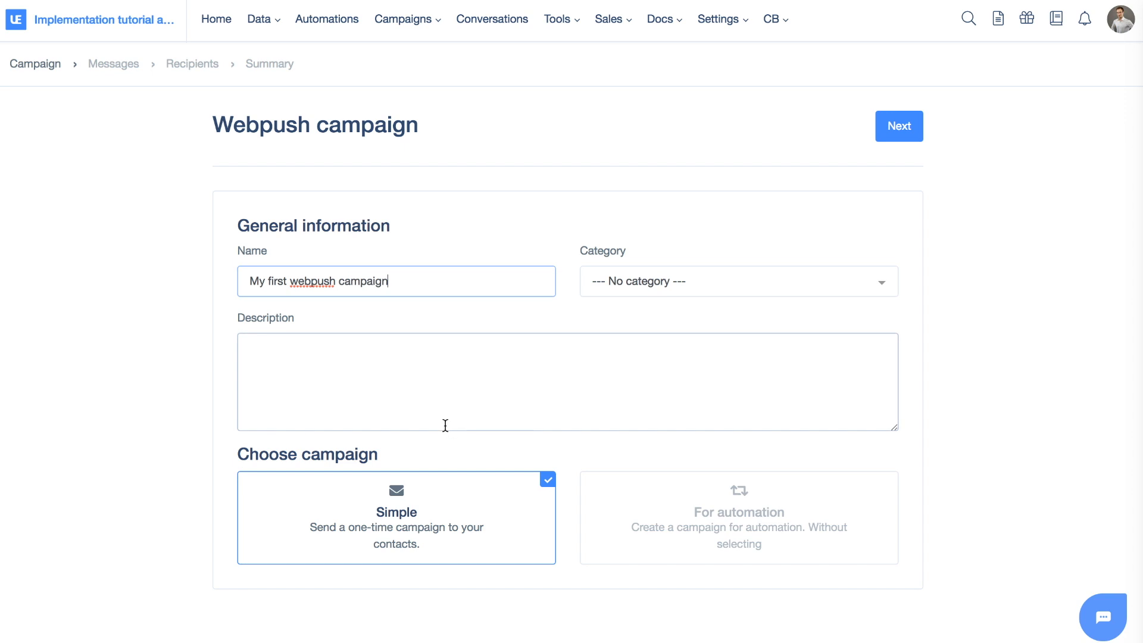
{"action": "left_click", "coordinate": [889, 142]}
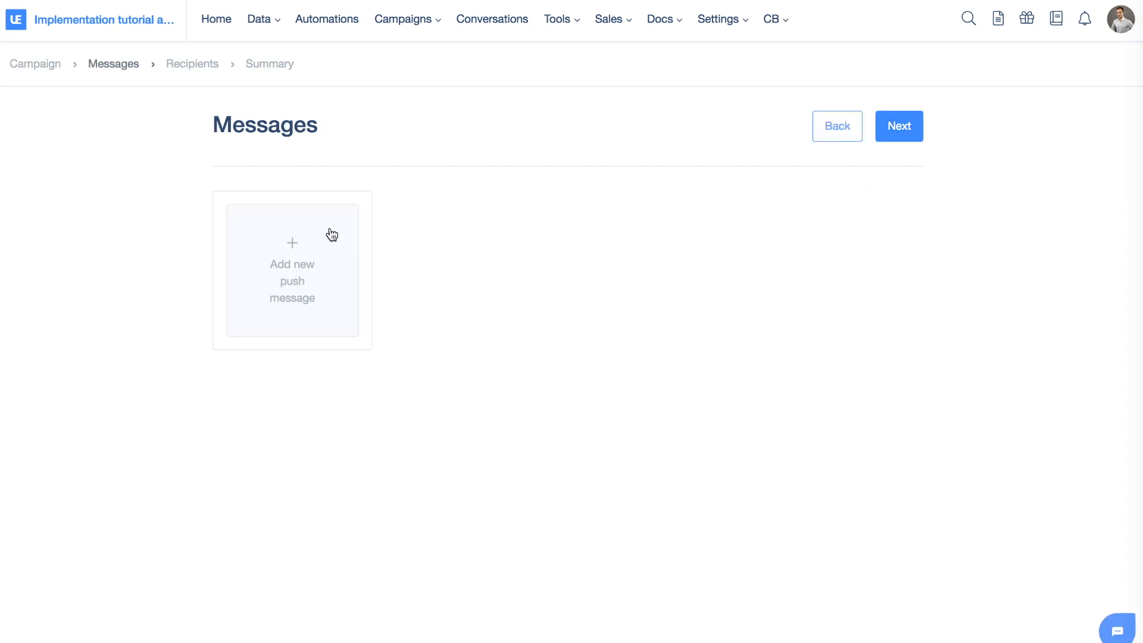
Add a push message titled "New push title" with the content "This is the content of this webpush message."
{"action": "left_click", "coordinate": [300, 275]}
{"action": "left_click", "coordinate": [625, 251]}
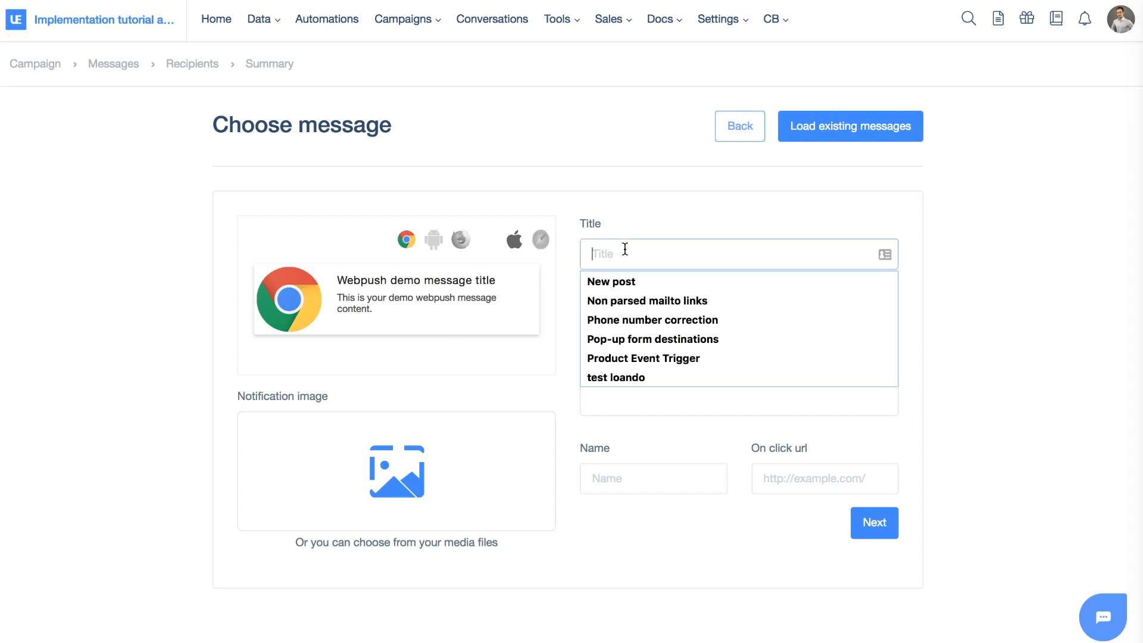
{"action": "type", "text": "New push title"}
{"action": "key", "text": "Tab"}
{"action": "type", "text": "this is the"}
{"action": "key", "text": "ctrl+a"}
{"action": "type", "text": "This is the content of this webpush message."}
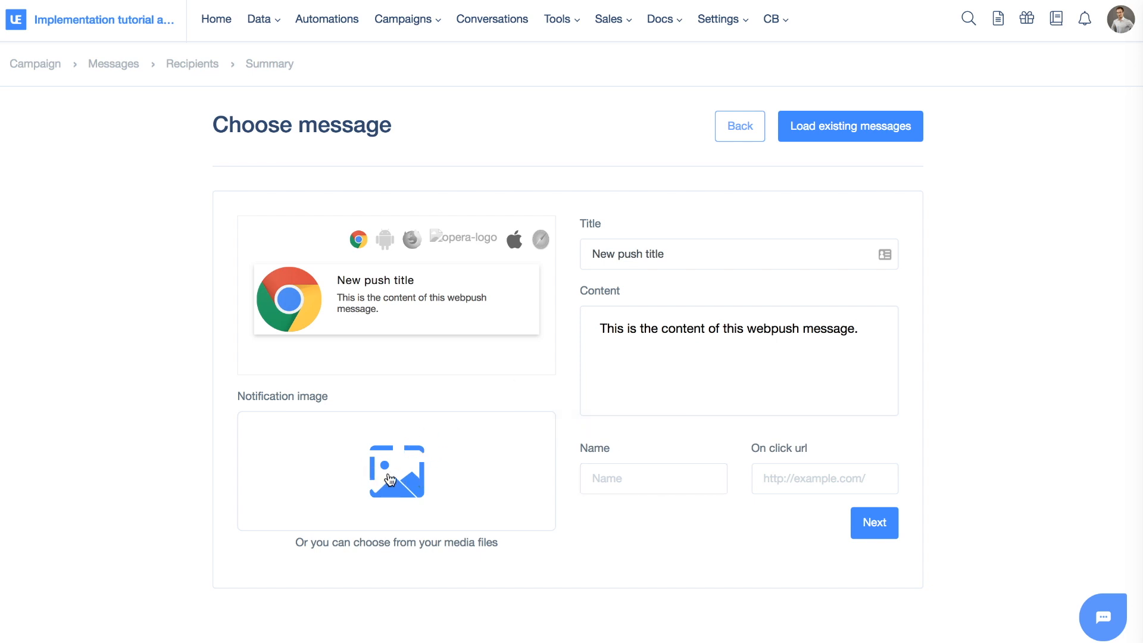
Upload the image file 0.jpeg as the push message's notification image
{"action": "left_click", "coordinate": [421, 431]}
{"action": "left_click", "coordinate": [470, 2]}
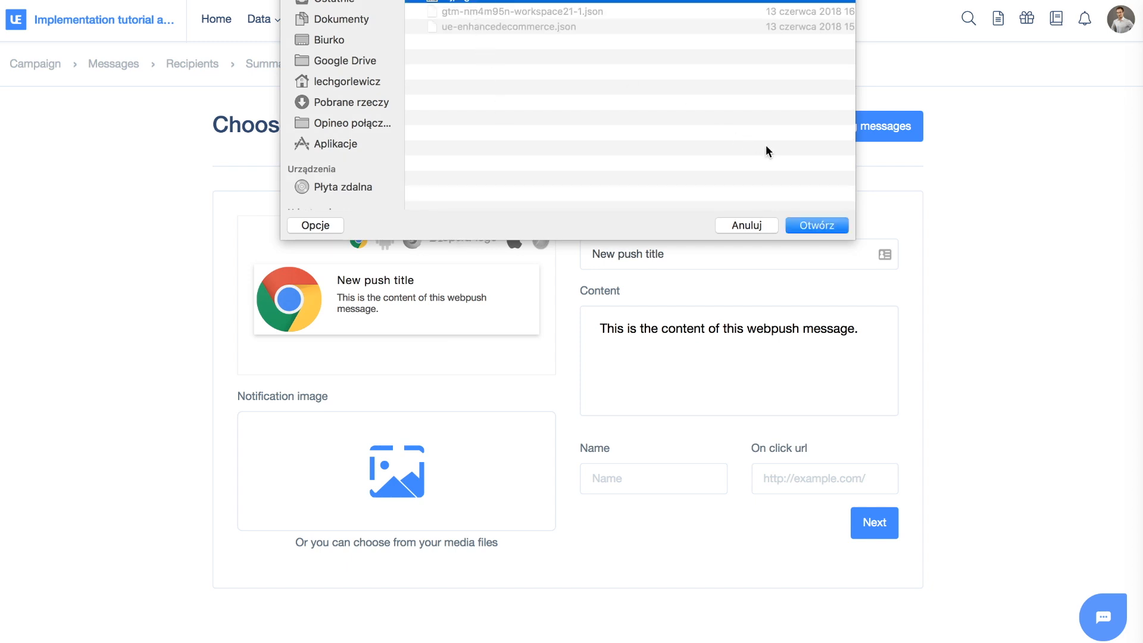
{"action": "left_click", "coordinate": [807, 227]}
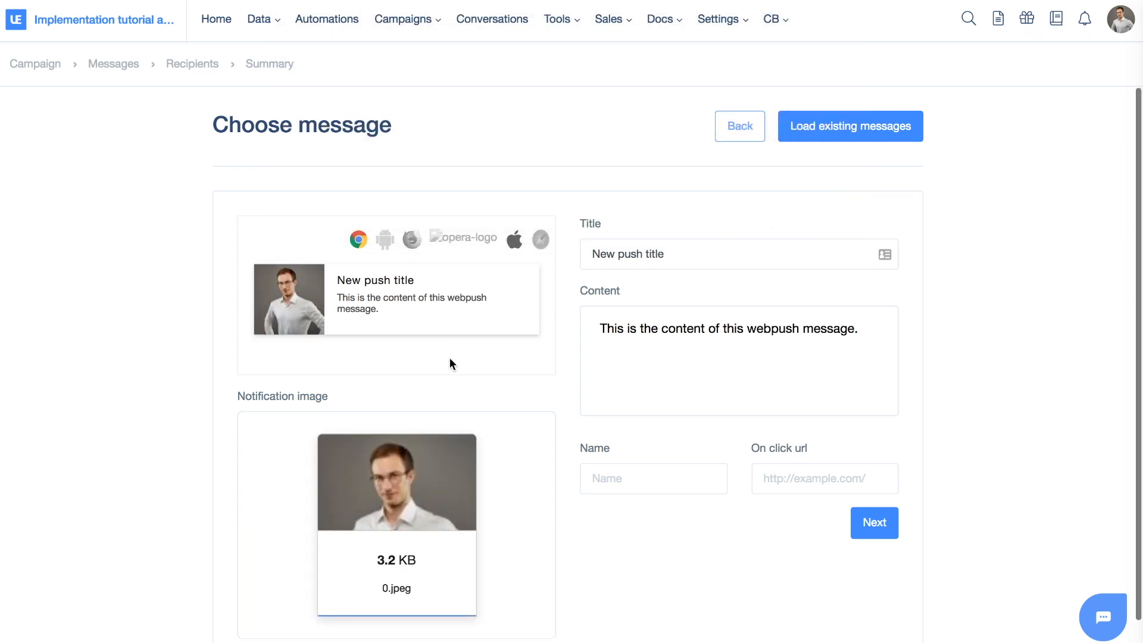
{"action": "scroll", "coordinate": [565, 361], "scroll_direction": "down", "scroll_amount": 2}
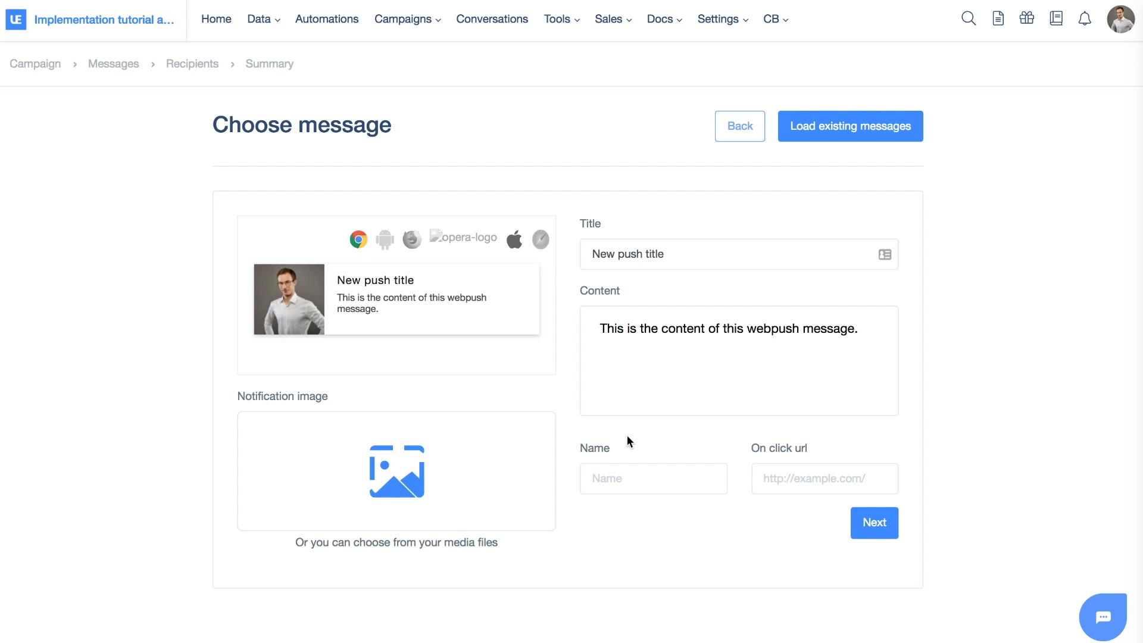
Set the push message's on-click URL to the app2.userengage.com address of the application
{"action": "left_click", "coordinate": [627, 480]}
{"action": "left_click", "coordinate": [808, 474]}
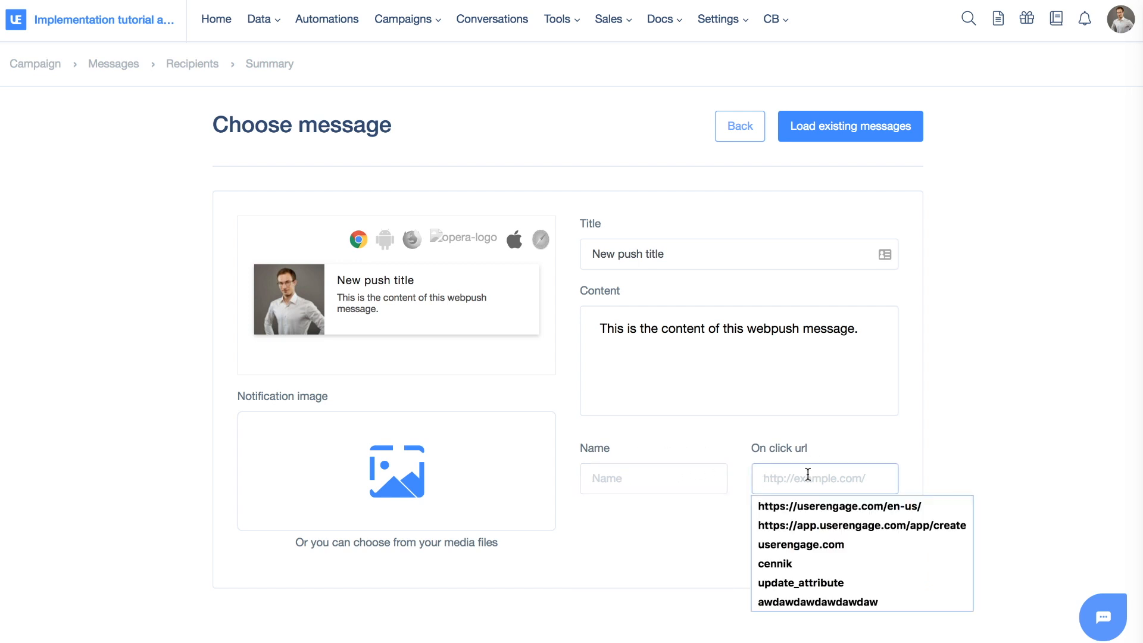
{"action": "type", "text": "use"}
{"action": "left_click", "coordinate": [800, 505]}
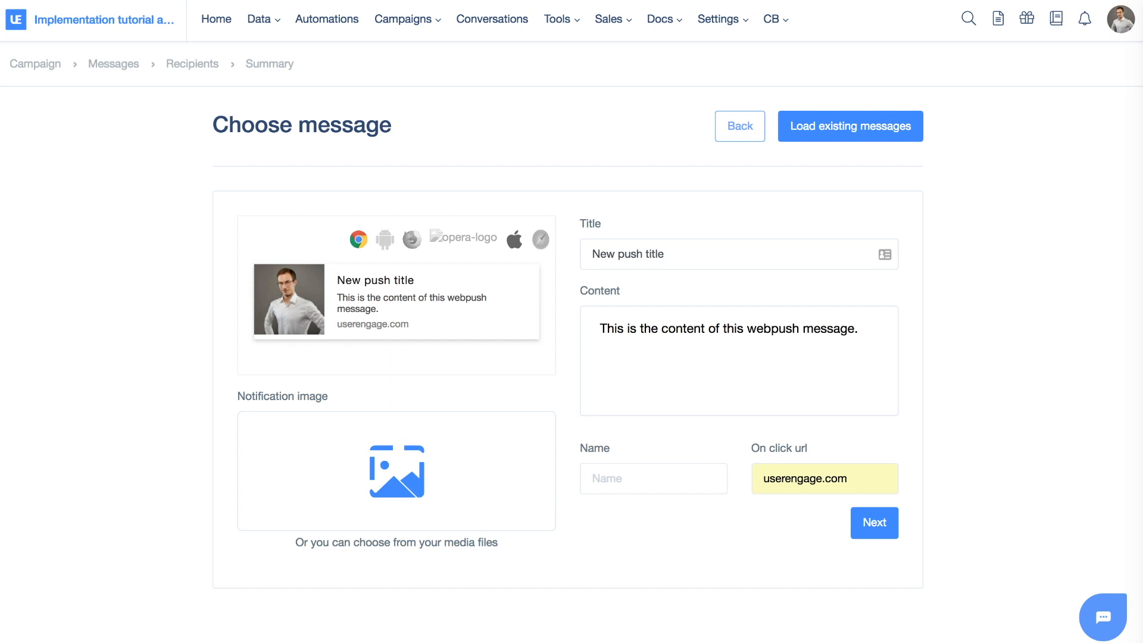
{"action": "triple_click", "coordinate": [825, 478]}
{"action": "key", "text": "super+v"}
{"action": "left_click", "coordinate": [895, 433]}
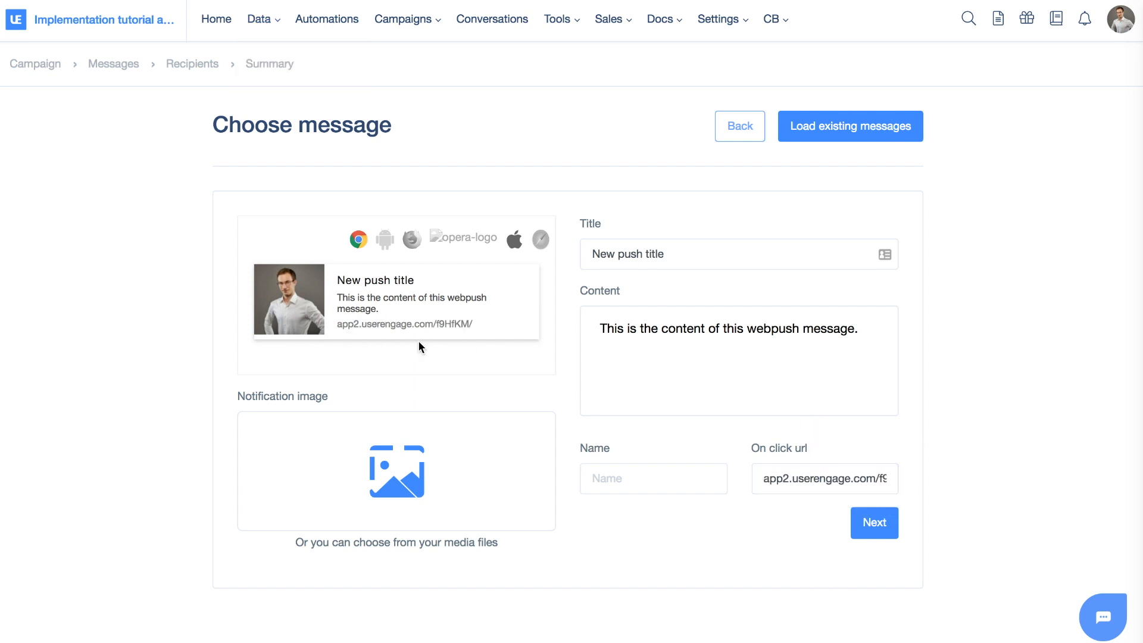
Name the push message "My app" and try to save it
{"action": "left_click", "coordinate": [630, 472]}
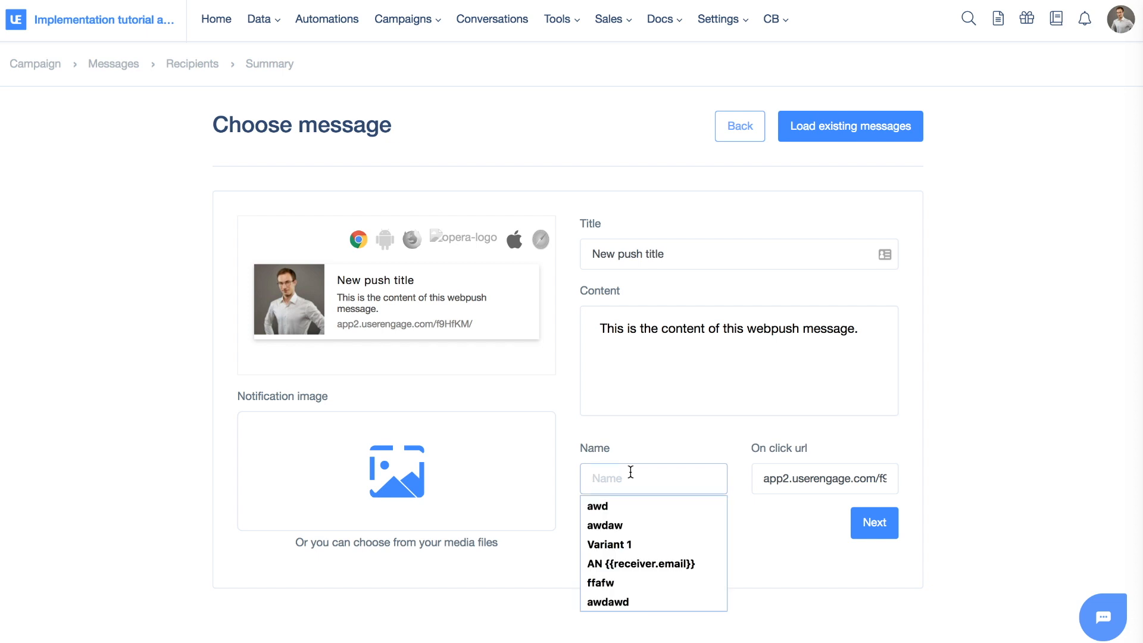
{"action": "type", "text": "My app"}
{"action": "left_click", "coordinate": [682, 447]}
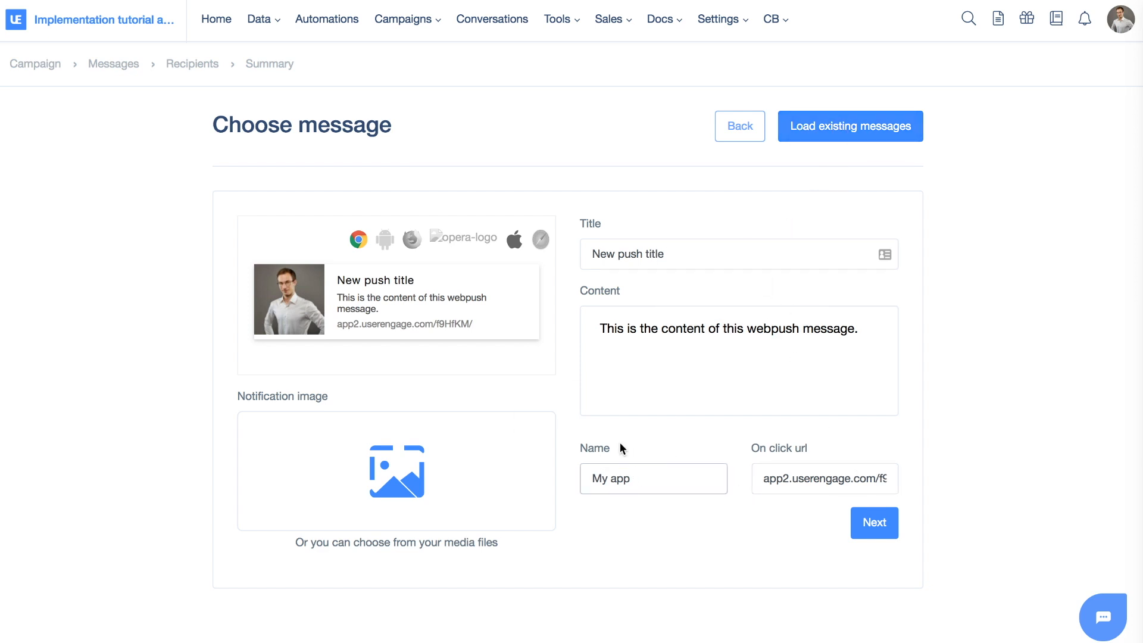
{"action": "left_click", "coordinate": [892, 525]}
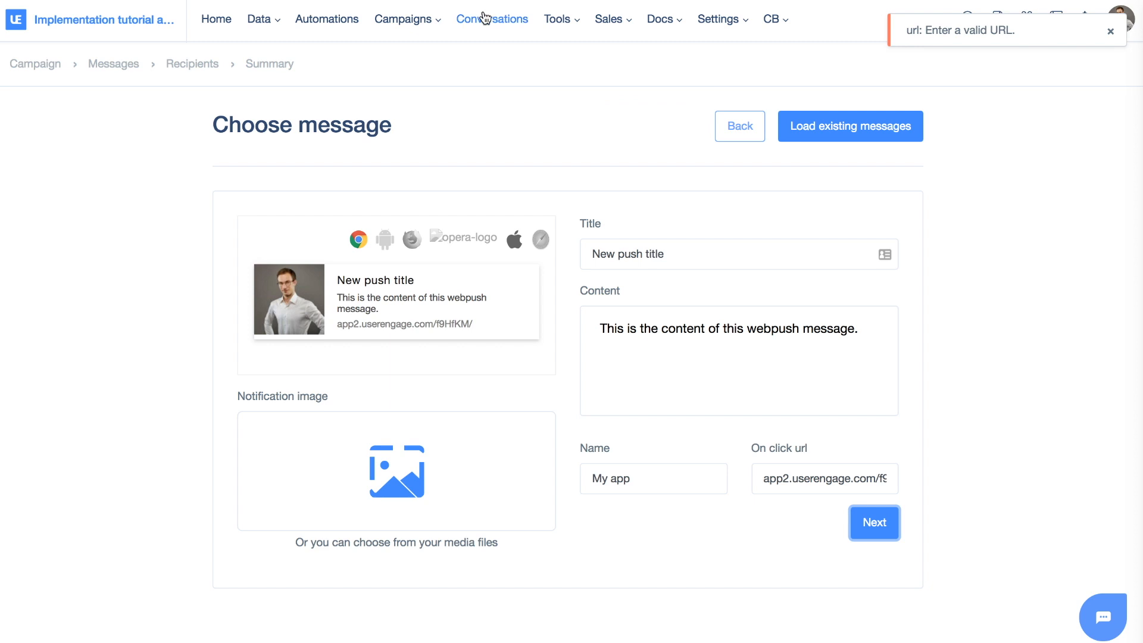
Correct the on-click URL into a valid full address and save the push message
{"action": "left_click_drag", "start_coordinate": [766, 479], "coordinate": [798, 479]}
{"action": "left_click", "coordinate": [797, 479]}
{"action": "left_click", "coordinate": [801, 479]}
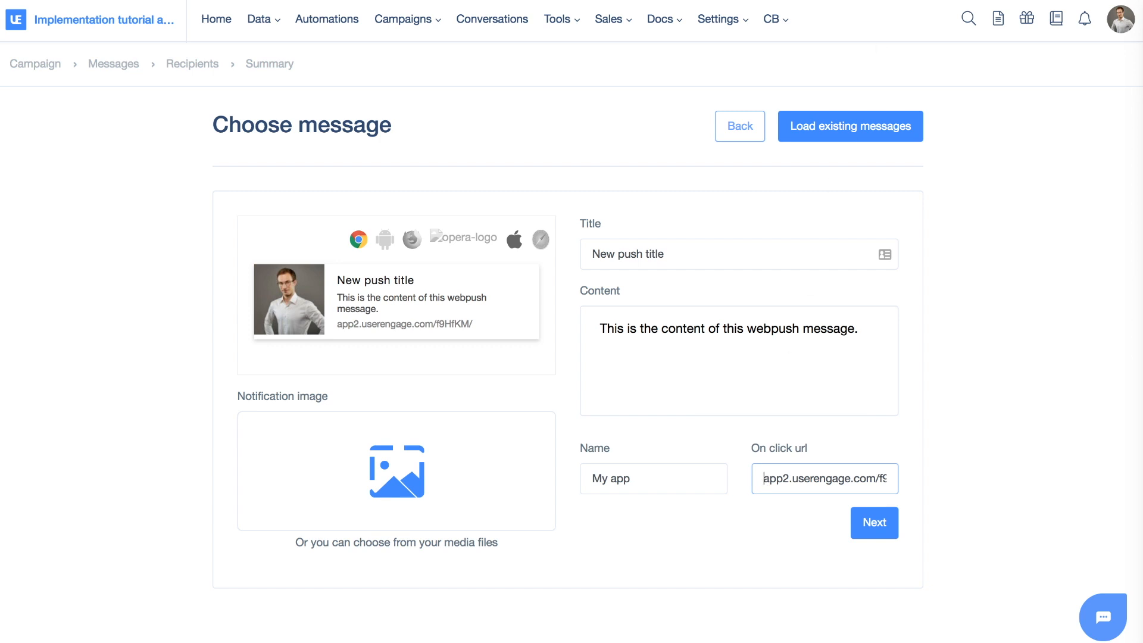
{"action": "left_click", "coordinate": [838, 479]}
{"action": "key", "text": "ctrl+v"}
{"action": "left_click", "coordinate": [910, 509]}
{"action": "left_click", "coordinate": [883, 534]}
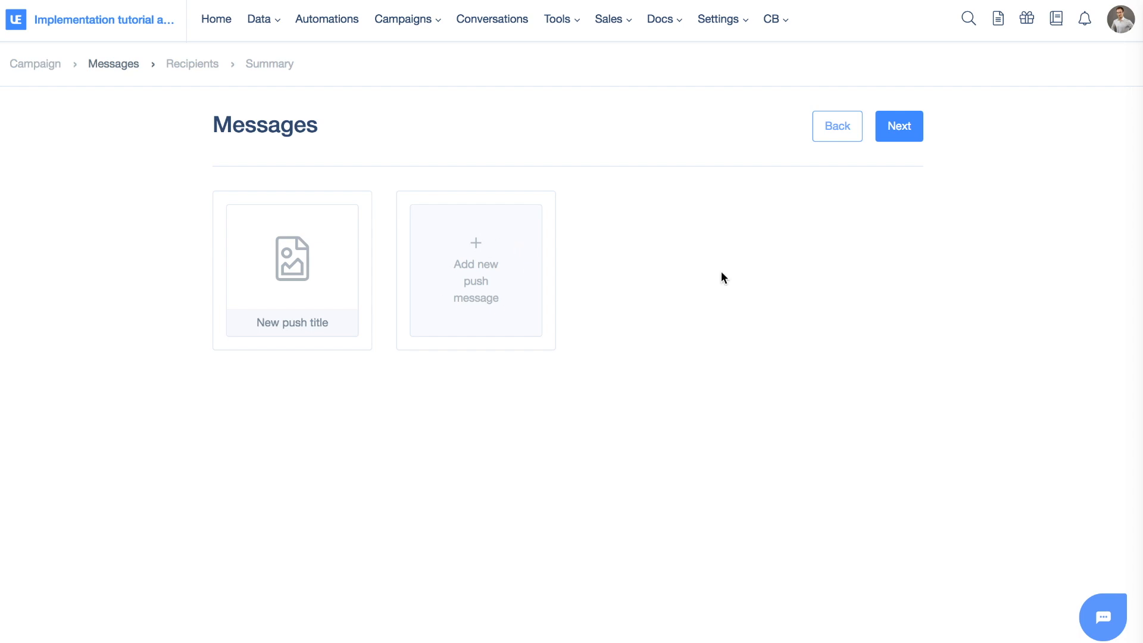
Continue to the webpush campaign's recipients, review the available segments and filters, and hide the filters
{"action": "left_click", "coordinate": [899, 126]}
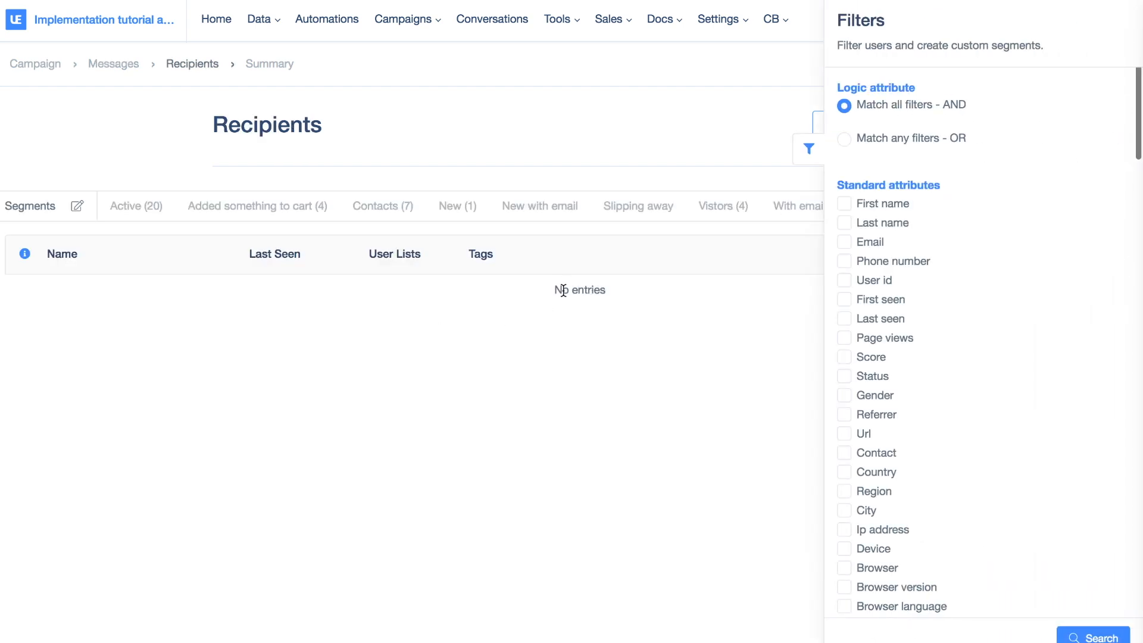
{"action": "left_click_drag", "start_coordinate": [551, 289], "coordinate": [609, 287]}
{"action": "left_click", "coordinate": [610, 287]}
{"action": "left_click", "coordinate": [808, 149]}
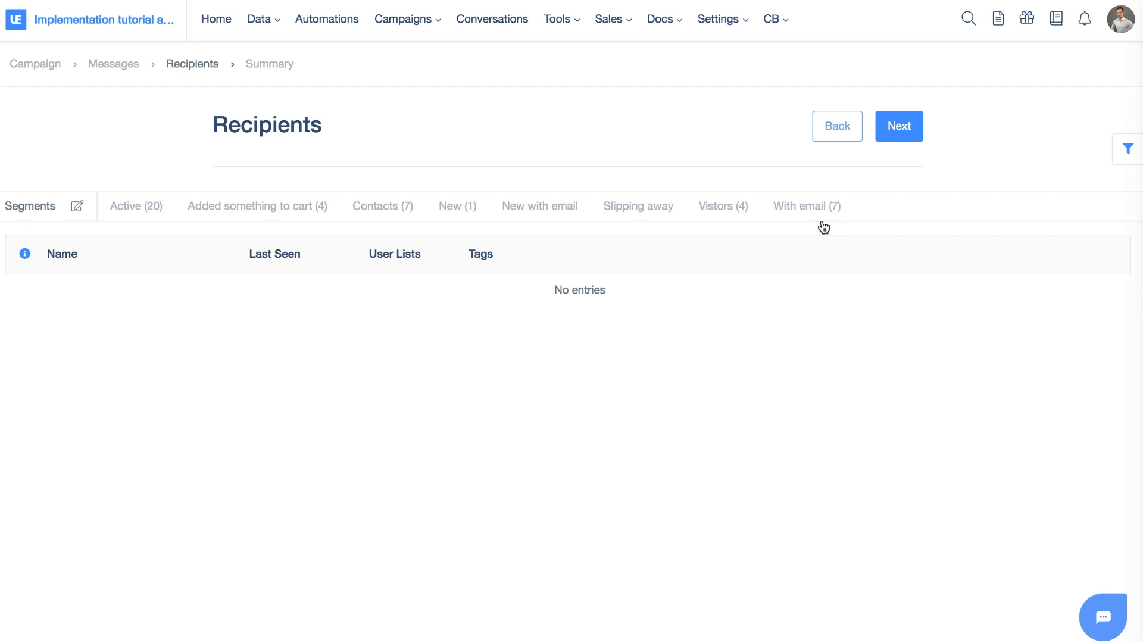
Return to the webpush campaign's general information, change its type to For automation, and continue to its messages
{"action": "left_click", "coordinate": [851, 139]}
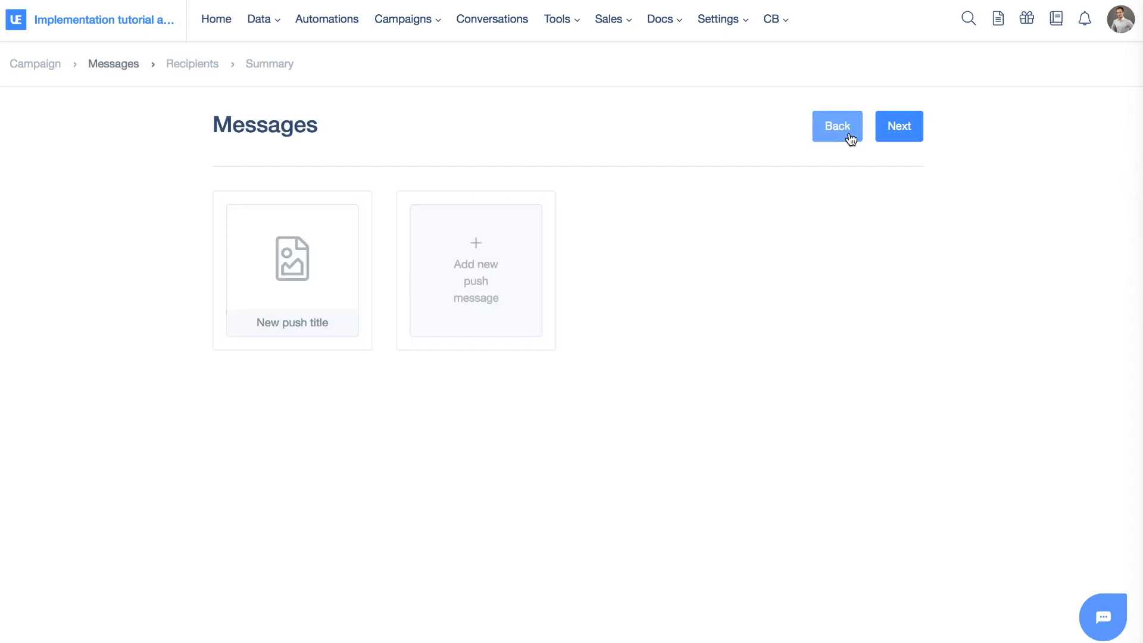
{"action": "left_click", "coordinate": [851, 140]}
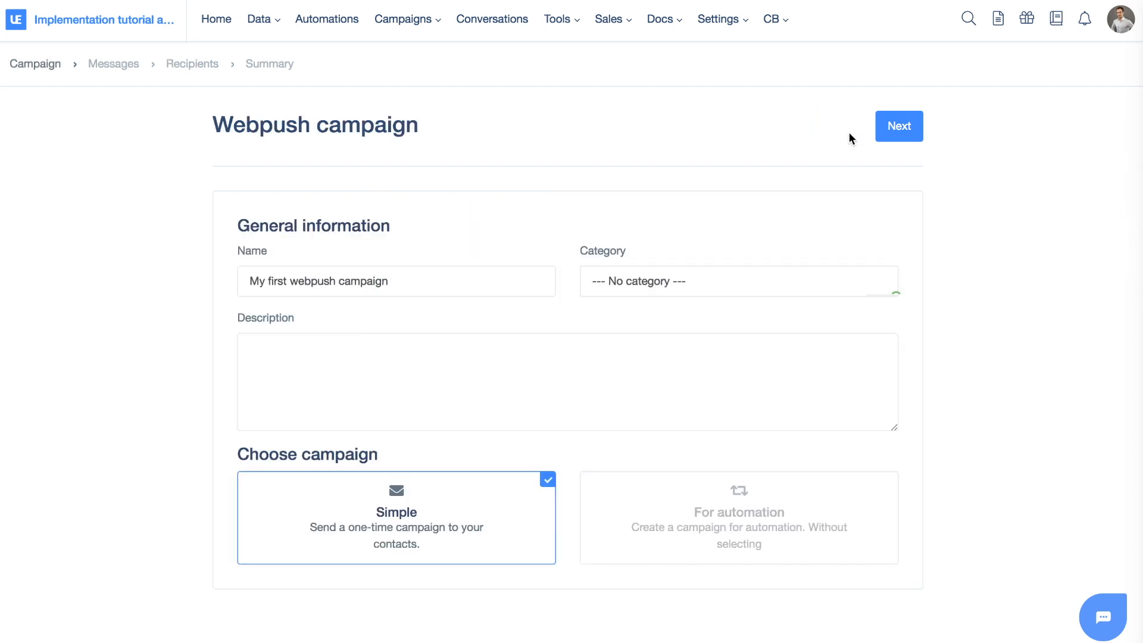
{"action": "left_click", "coordinate": [710, 527]}
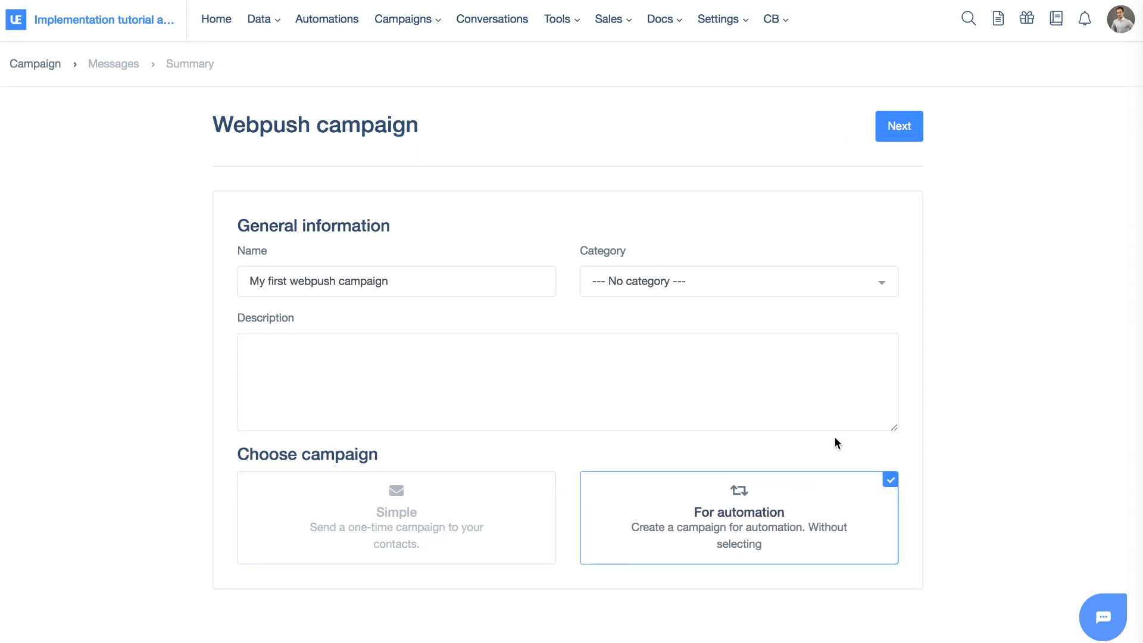
{"action": "left_click", "coordinate": [917, 126]}
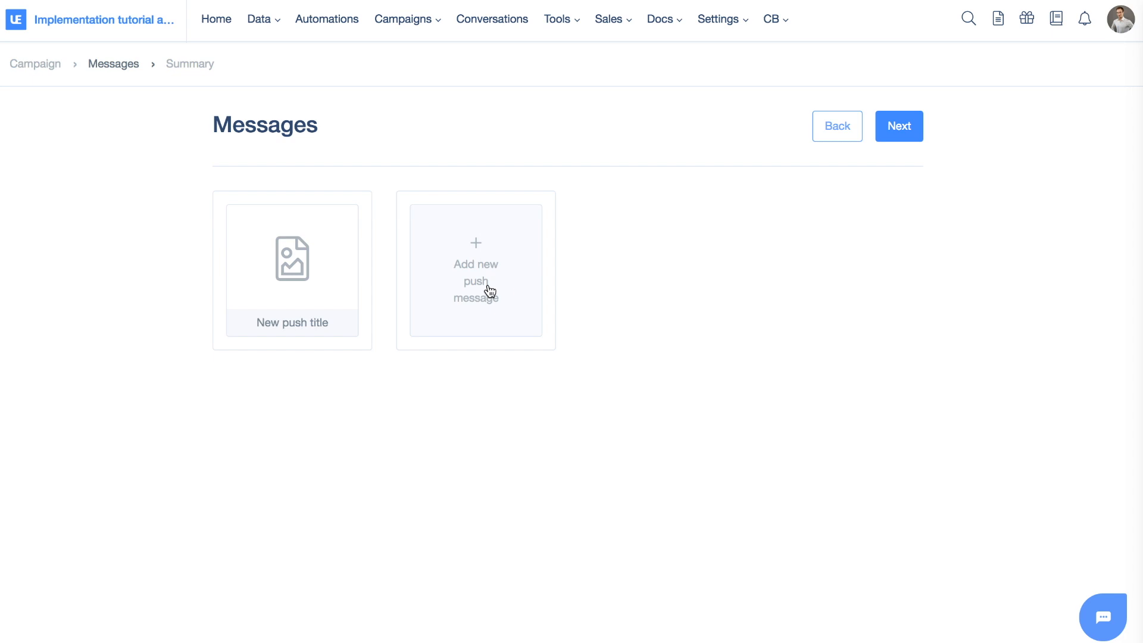
Continue to the webpush campaign's summary, review it, and save the campaign as active
{"action": "left_click", "coordinate": [905, 137]}
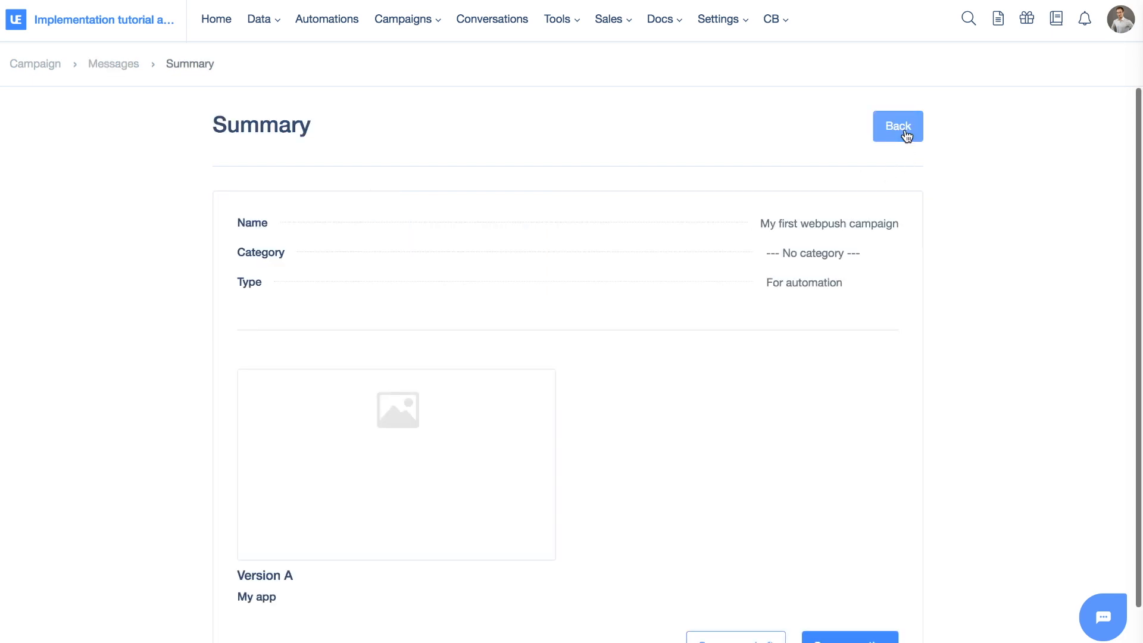
{"action": "scroll", "coordinate": [754, 245], "scroll_direction": "down", "scroll_amount": 2}
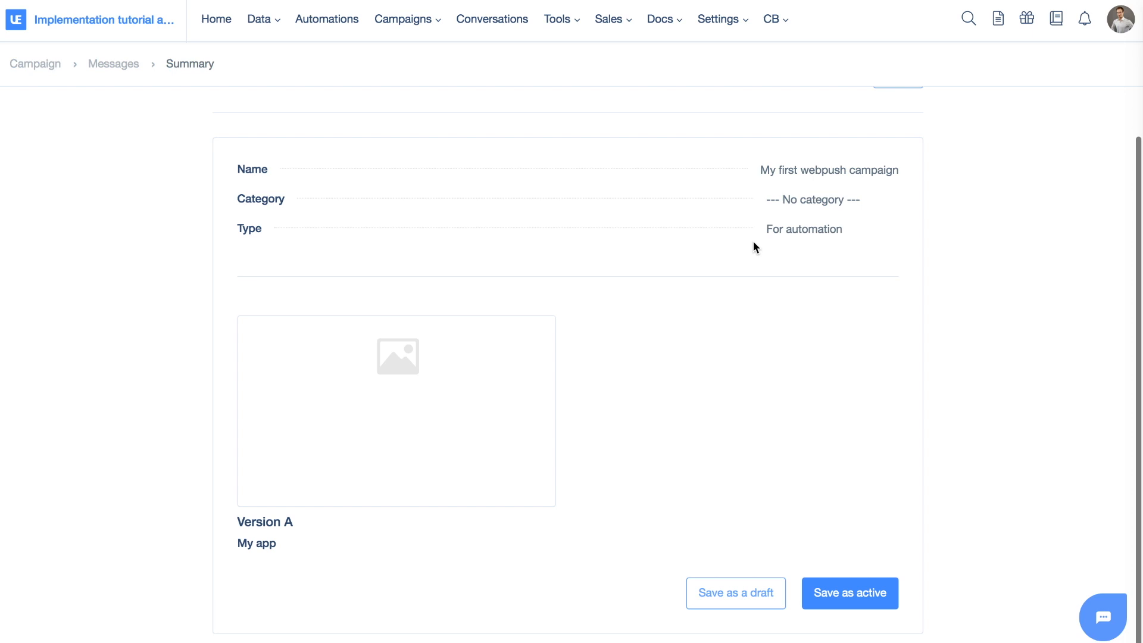
{"action": "scroll", "coordinate": [754, 244], "scroll_direction": "up", "scroll_amount": 2}
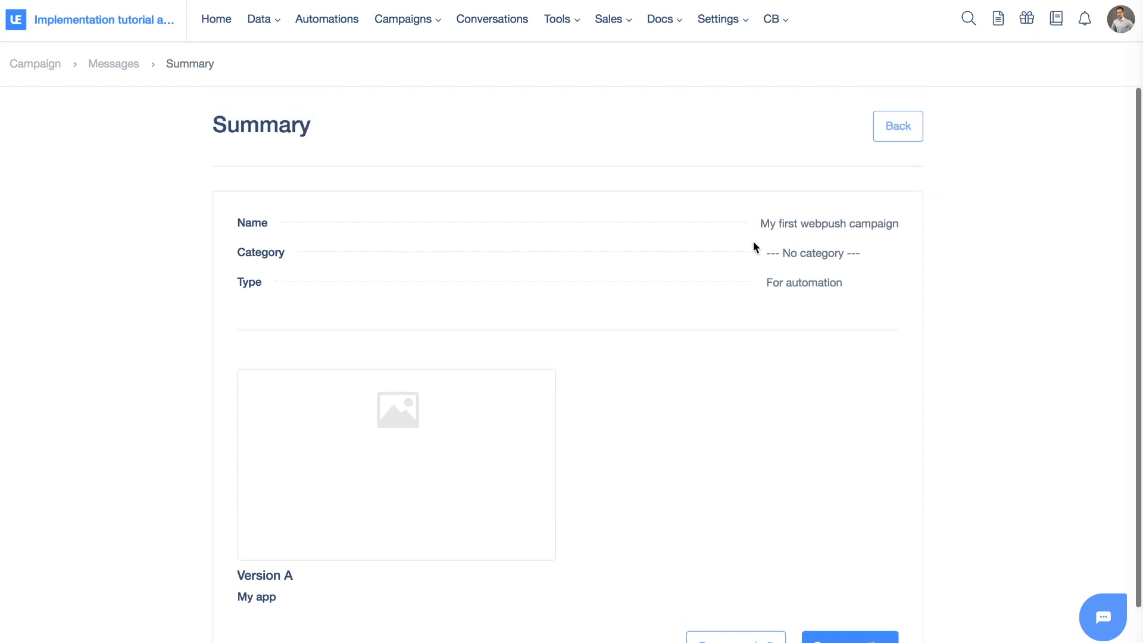
{"action": "scroll", "coordinate": [753, 241], "scroll_direction": "down", "scroll_amount": 2}
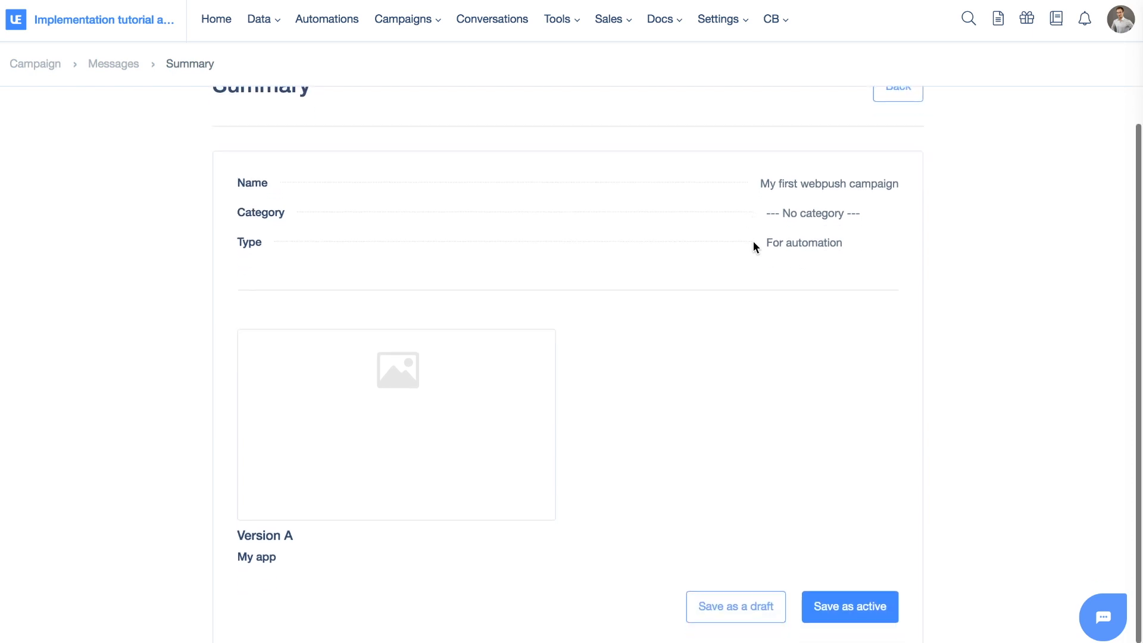
{"action": "left_click", "coordinate": [868, 613]}
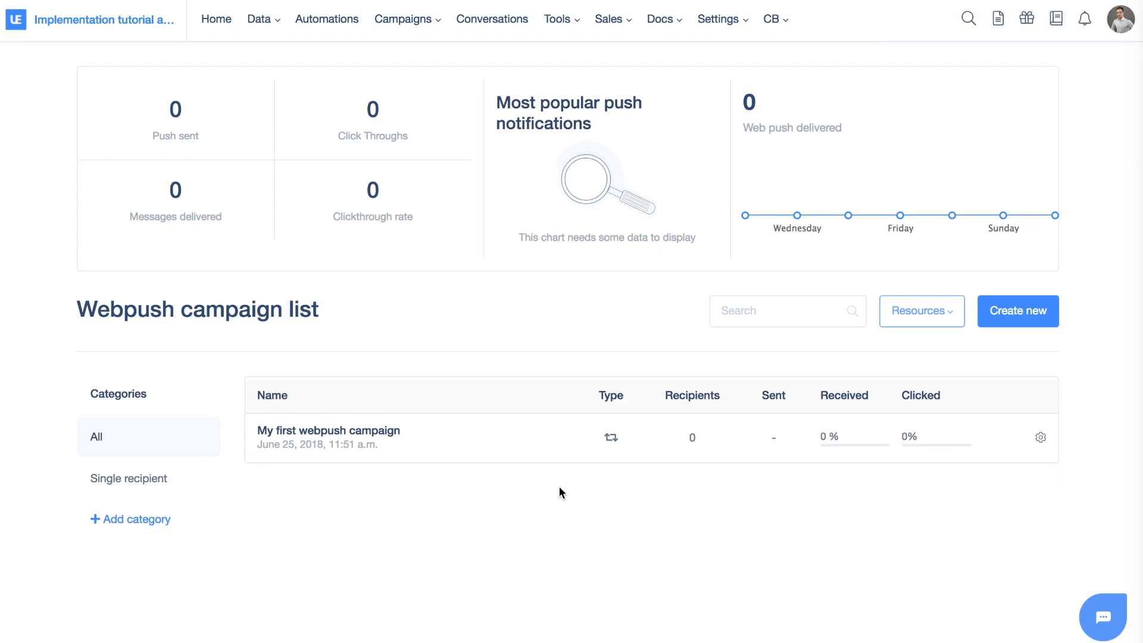
Go to the HTML blocks section and start creating a new HTML block
{"action": "left_click", "coordinate": [940, 325]}
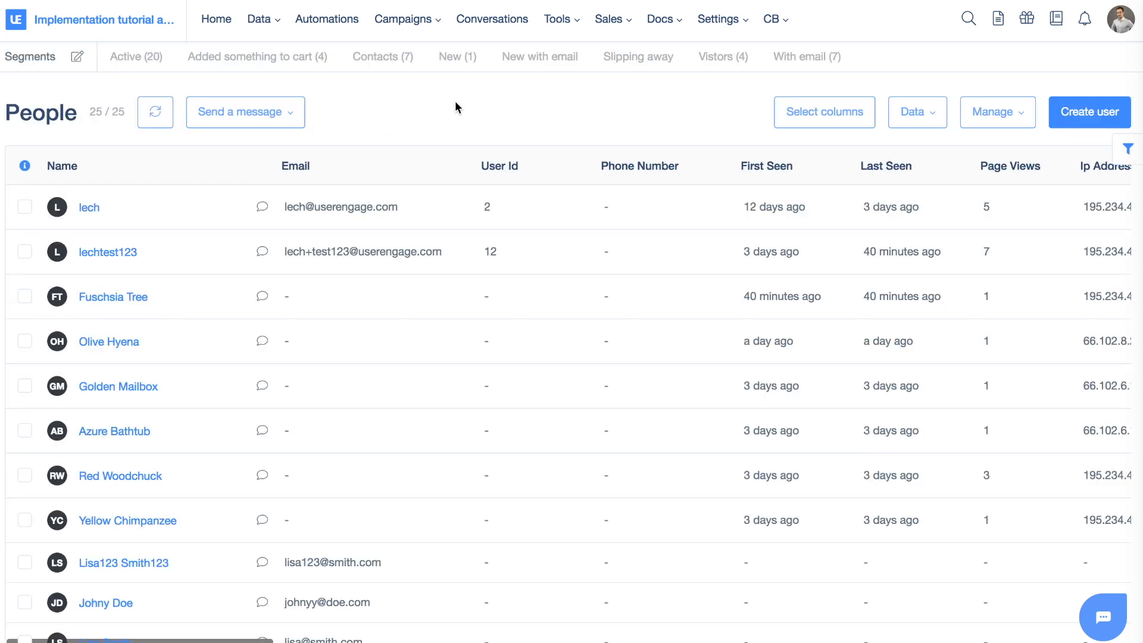
{"action": "left_click", "coordinate": [563, 40]}
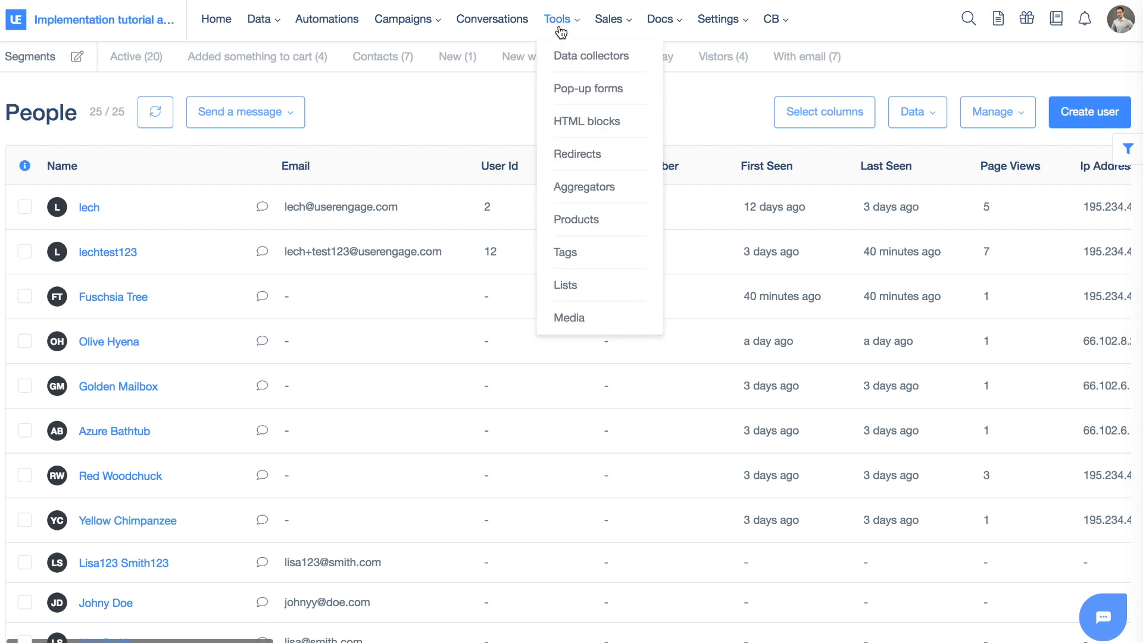
{"action": "left_click", "coordinate": [578, 123]}
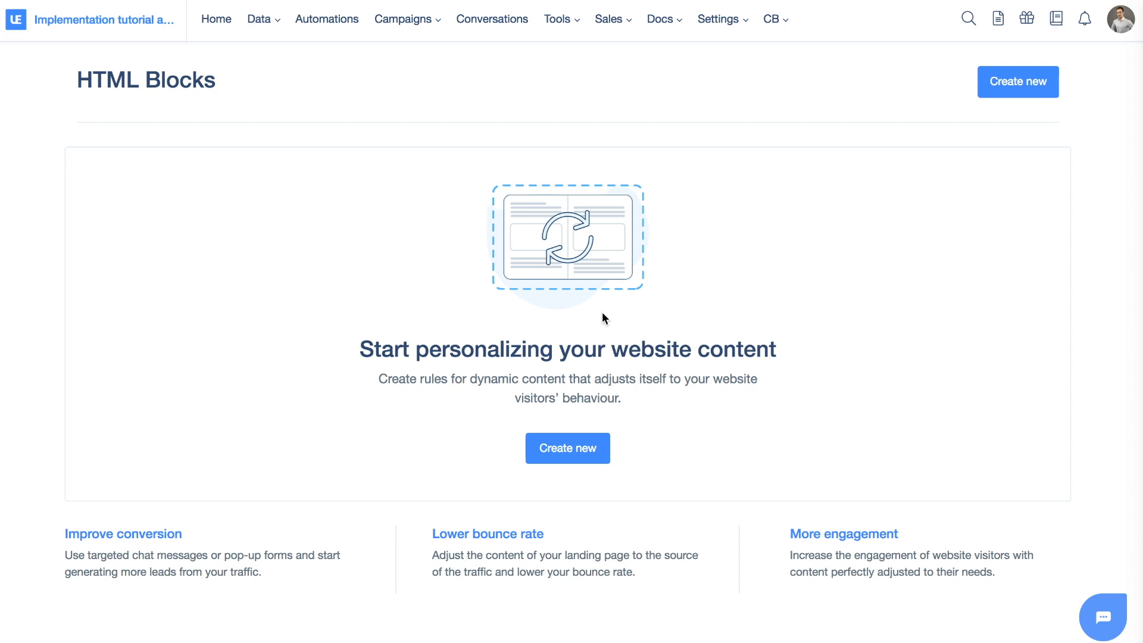
{"action": "left_click", "coordinate": [584, 455]}
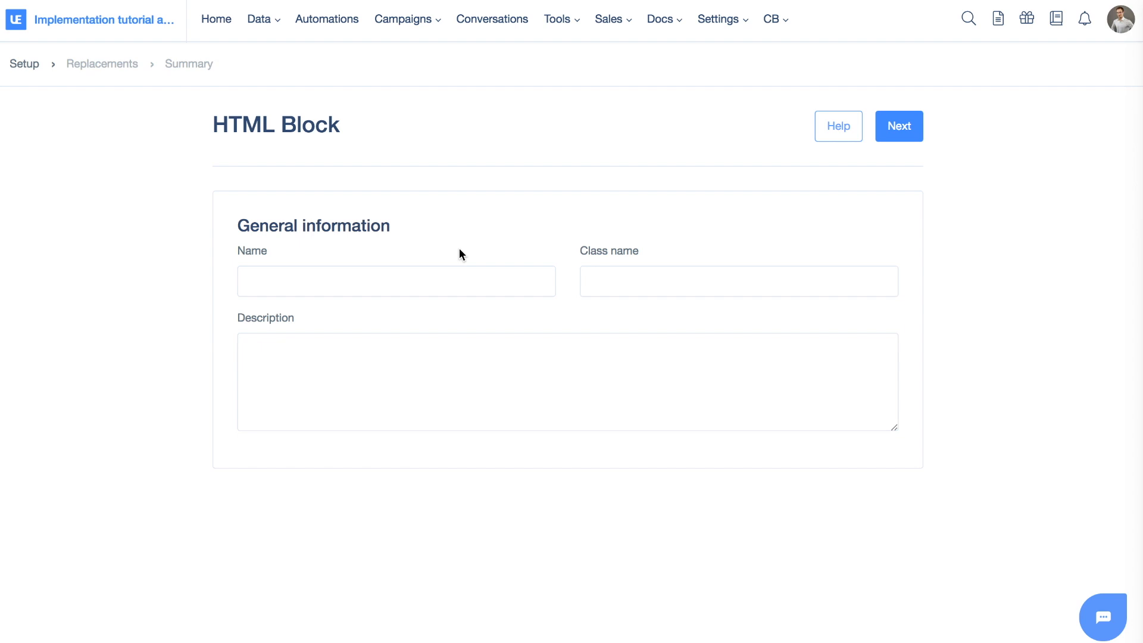
Name the new HTML block "HTML block nr.1"
{"action": "left_click", "coordinate": [385, 269]}
{"action": "left_click", "coordinate": [420, 254]}
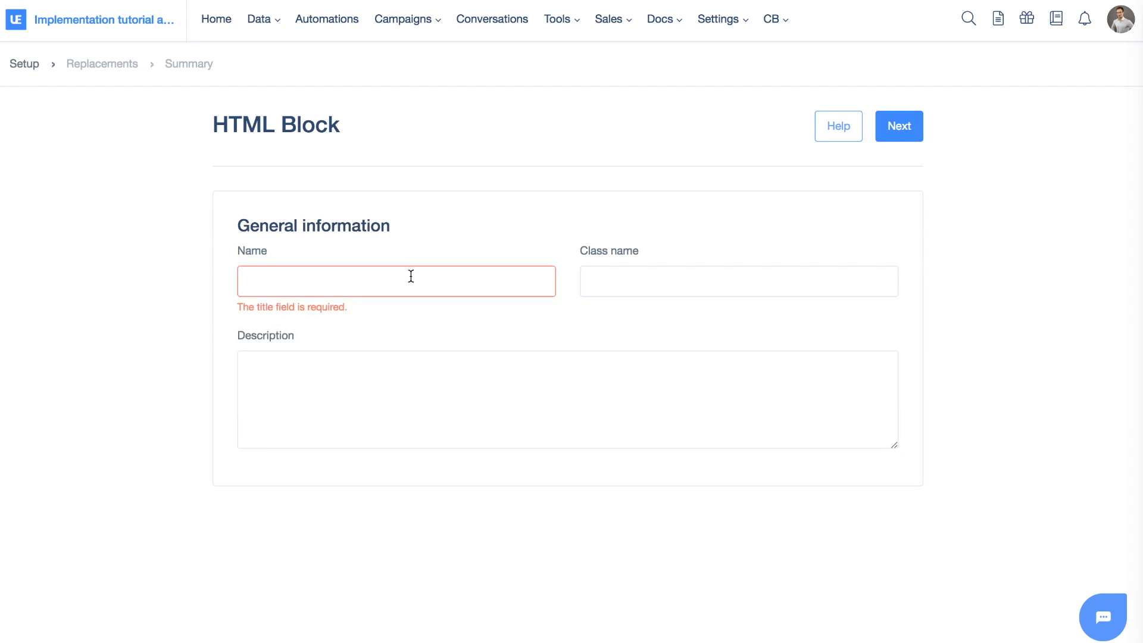
{"action": "left_click", "coordinate": [410, 277]}
{"action": "type", "text": "HTML block"}
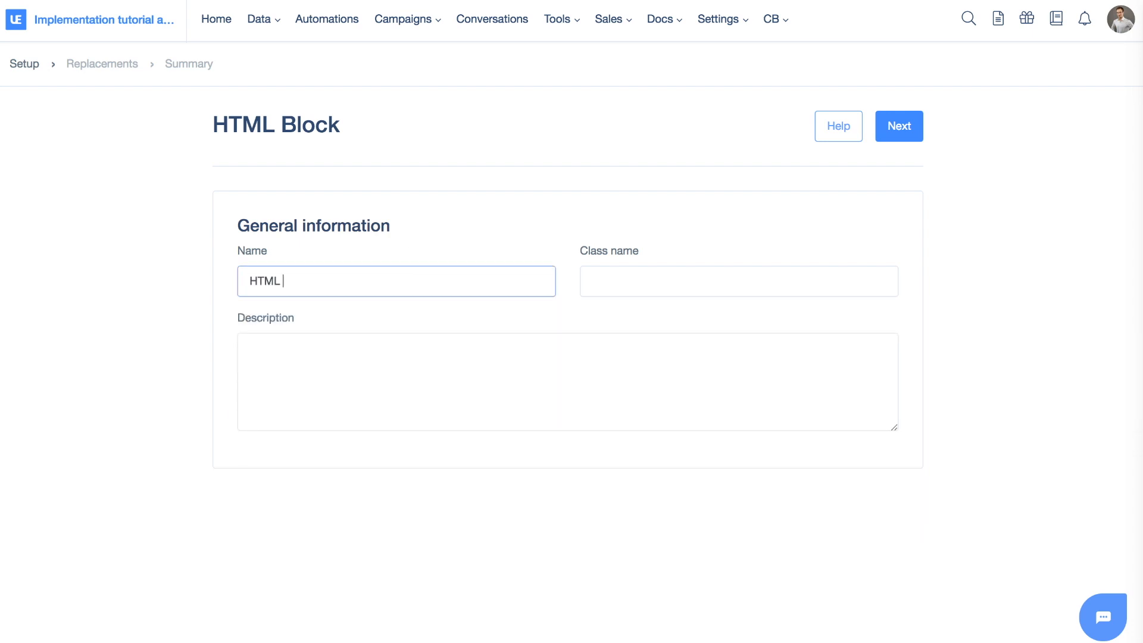
{"action": "type", "text": " nr.1"}
{"action": "left_click", "coordinate": [622, 280]}
{"action": "left_click", "coordinate": [632, 253]}
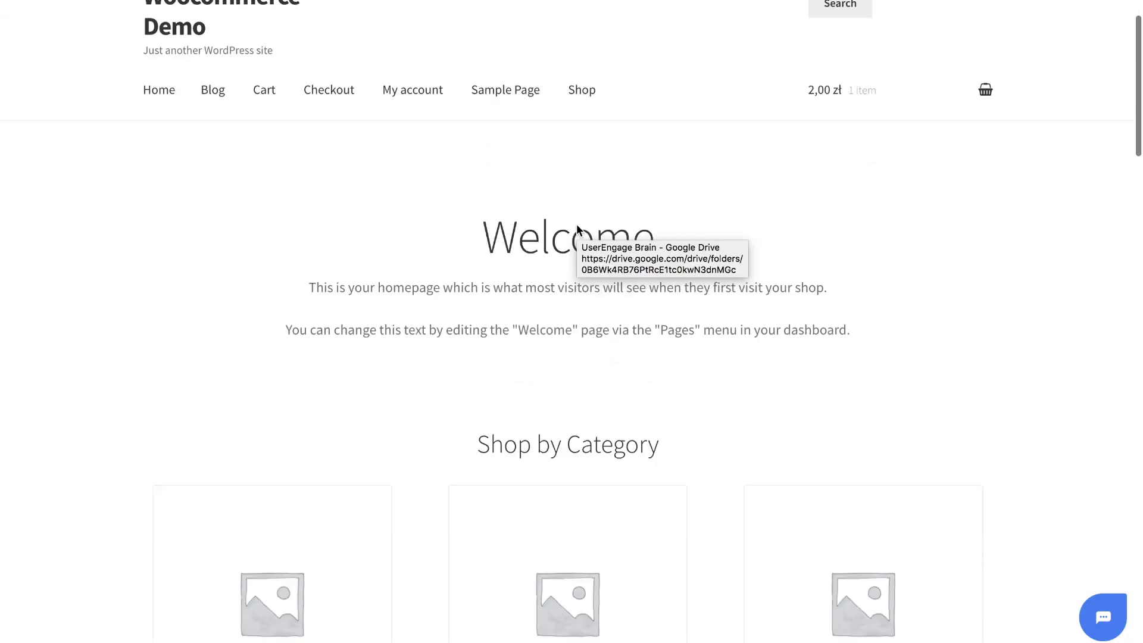
On the WooCommerce demo shop's homepage, locate the Welcome heading and close the chat window
{"action": "scroll", "coordinate": [572, 238], "scroll_direction": "down", "scroll_amount": 2}
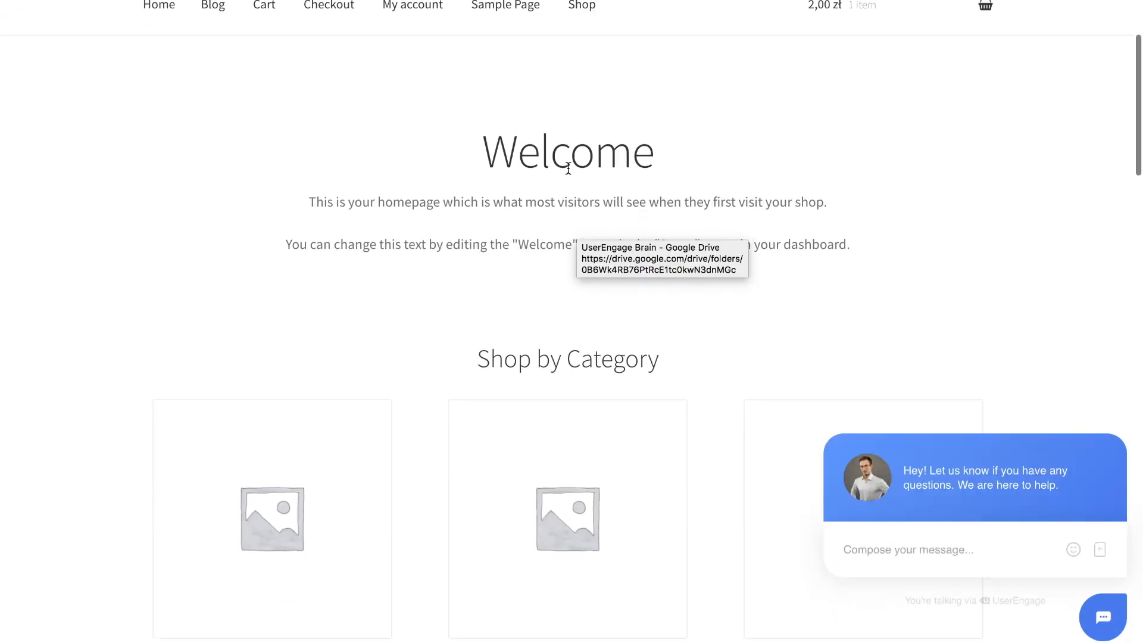
{"action": "left_click_drag", "start_coordinate": [485, 152], "coordinate": [632, 153]}
{"action": "left_click", "coordinate": [1009, 347]}
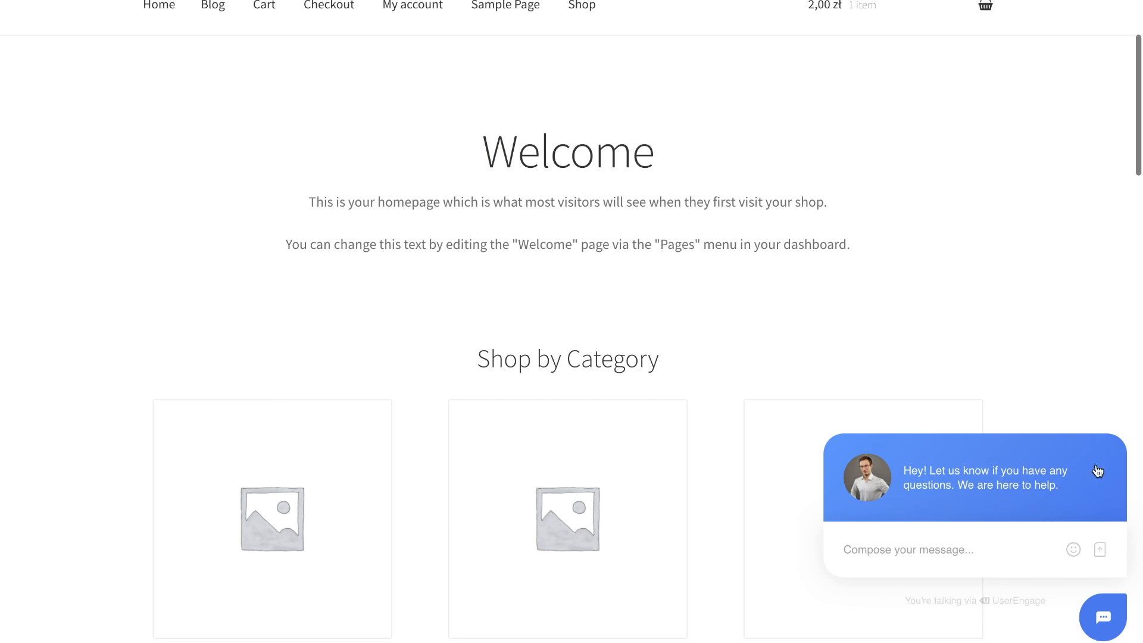
{"action": "left_click", "coordinate": [1113, 417]}
Inspect the homepage's Welcome heading in the page code and select its parent header element with class entry-header
{"action": "mouse_move", "coordinate": [488, 147]}
{"action": "left_mouse_down"}
{"action": "mouse_move", "coordinate": [681, 152]}
{"action": "mouse_move", "coordinate": [483, 160]}
{"action": "left_mouse_up"}
{"action": "left_click", "coordinate": [681, 152]}
{"action": "left_click", "coordinate": [482, 160]}
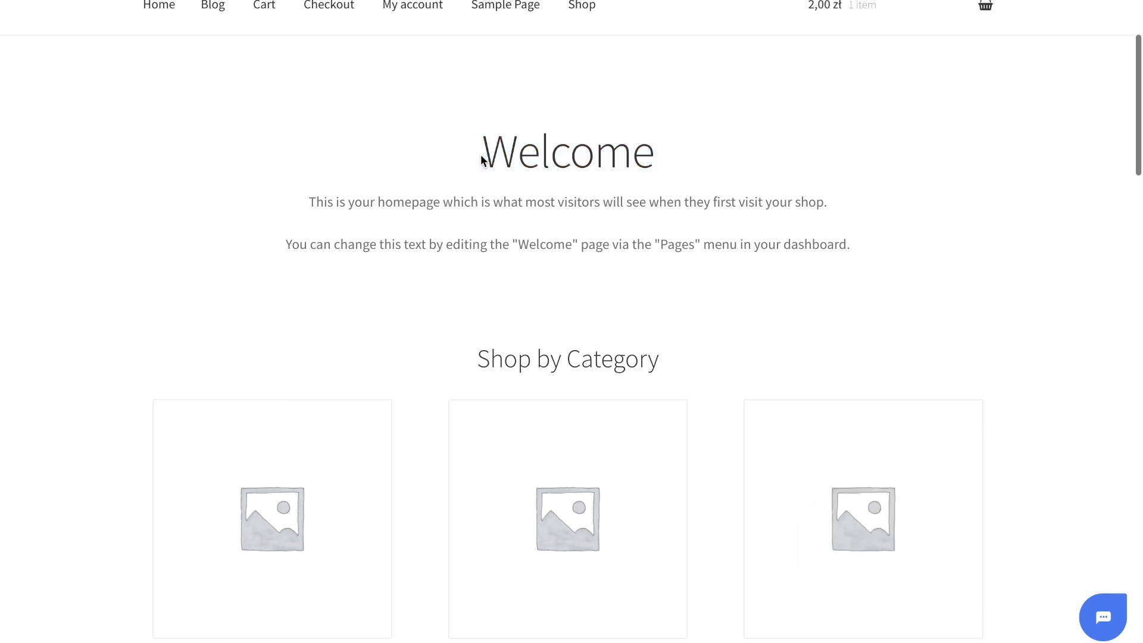
{"action": "right_click", "coordinate": [550, 152]}
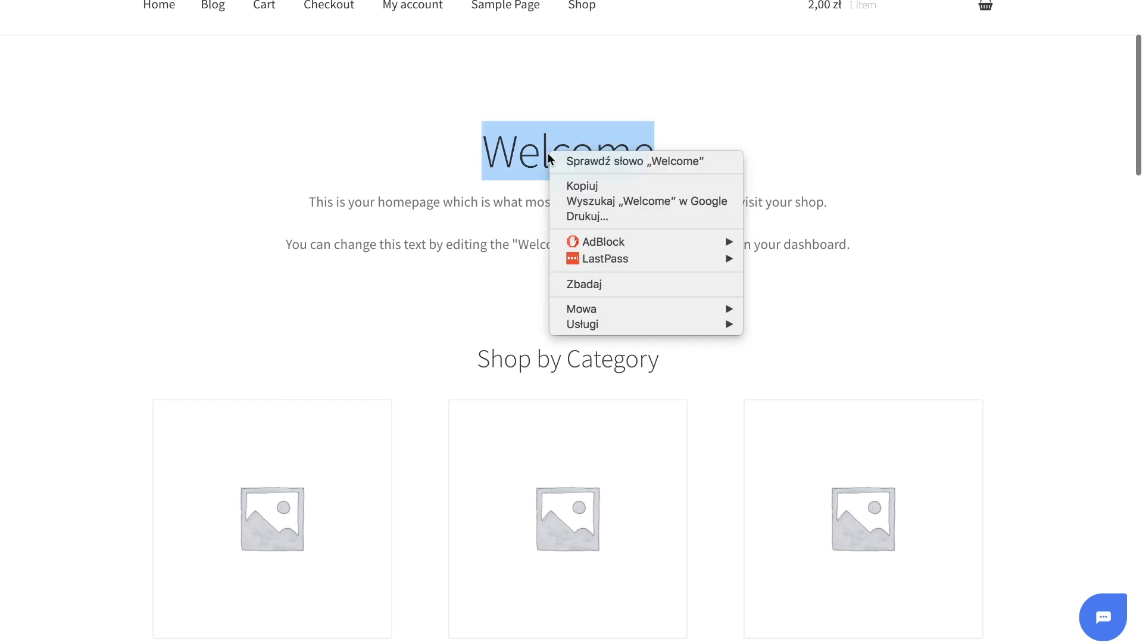
{"action": "left_click", "coordinate": [599, 283]}
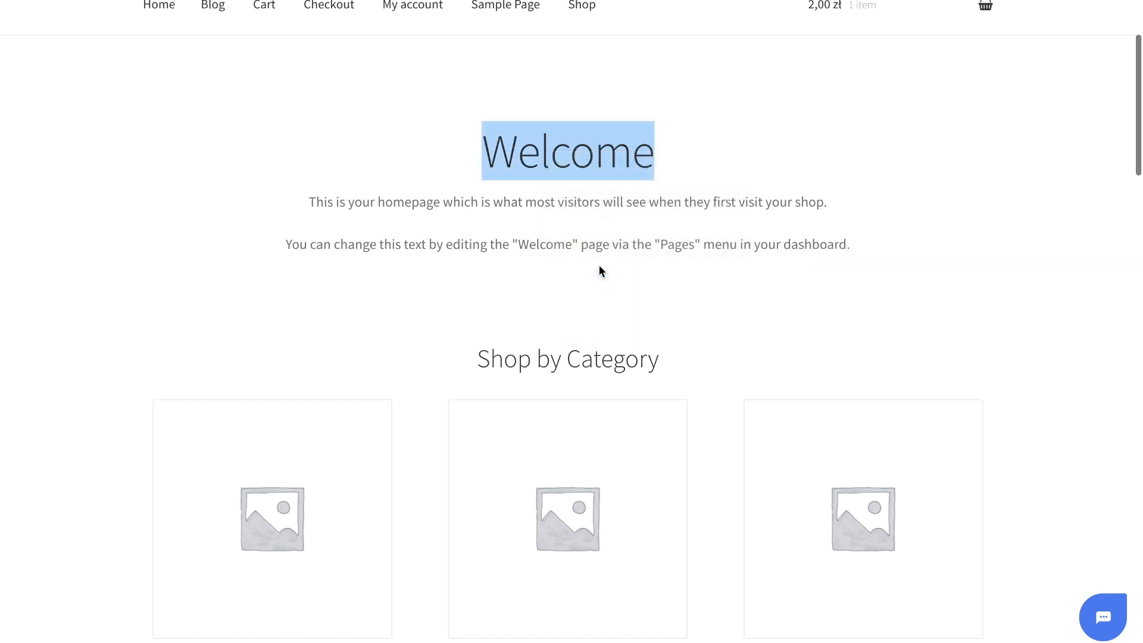
{"action": "key", "text": "Up"}
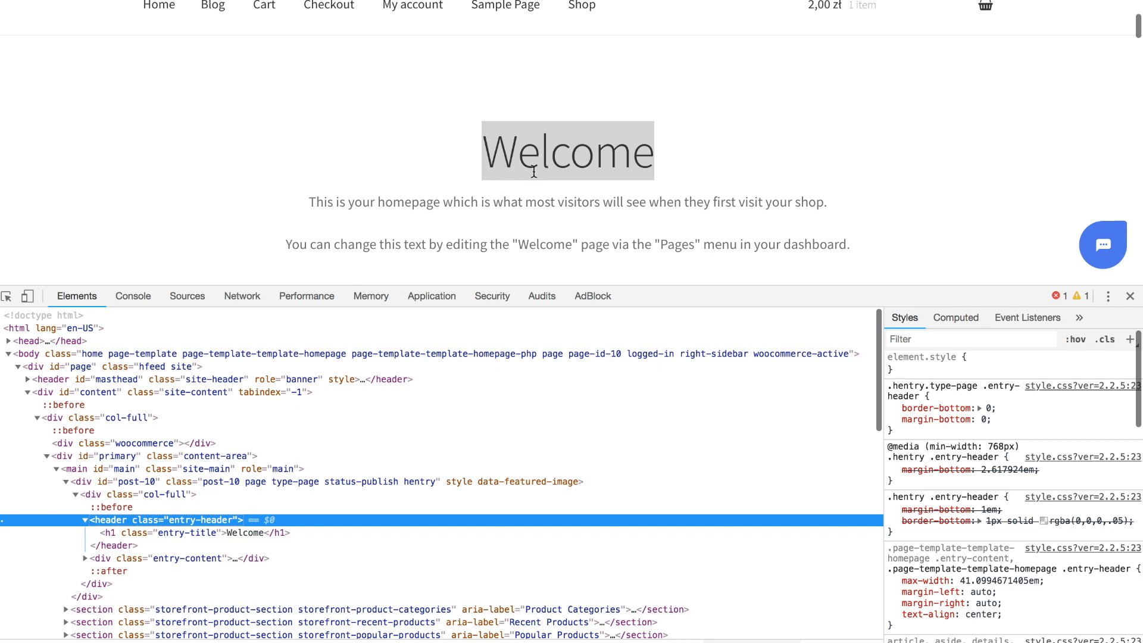
Set the HTML block's class name to entry-header, copied from the homepage's code, and proceed to the code replacements
{"action": "double_click", "coordinate": [192, 521]}
{"action": "key", "text": "super+c"}
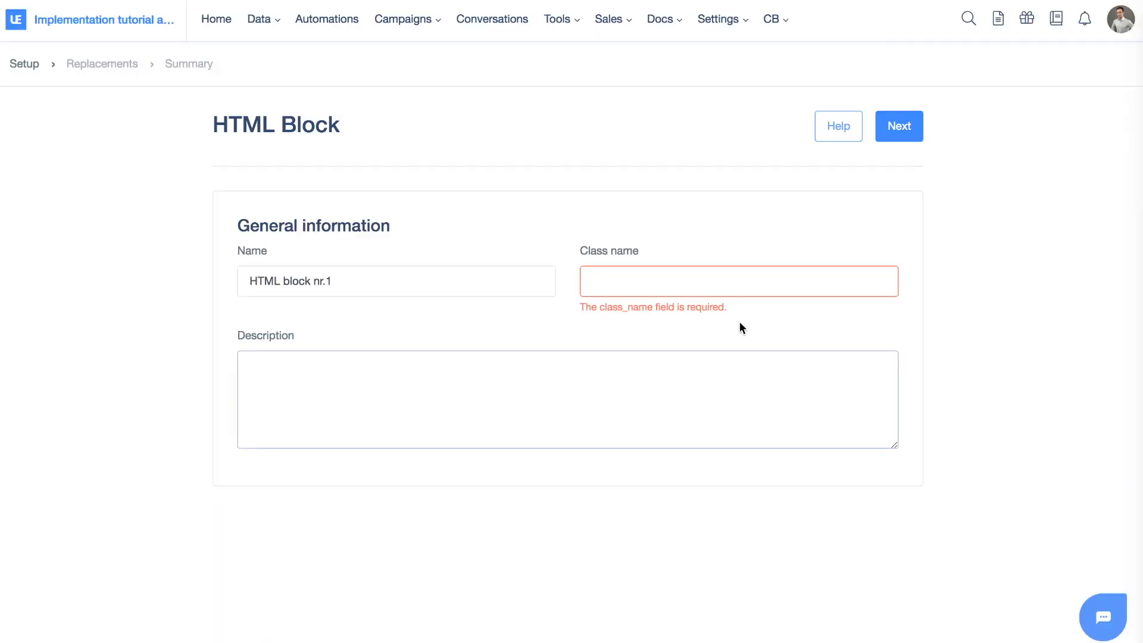
{"action": "left_click", "coordinate": [705, 282]}
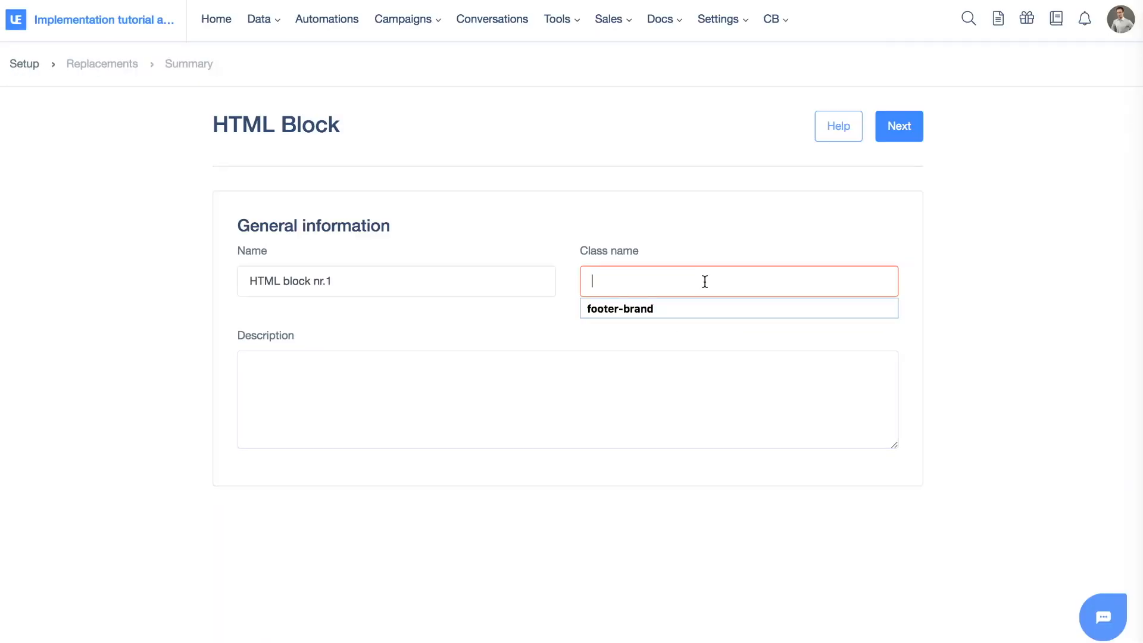
{"action": "key", "text": "super+v"}
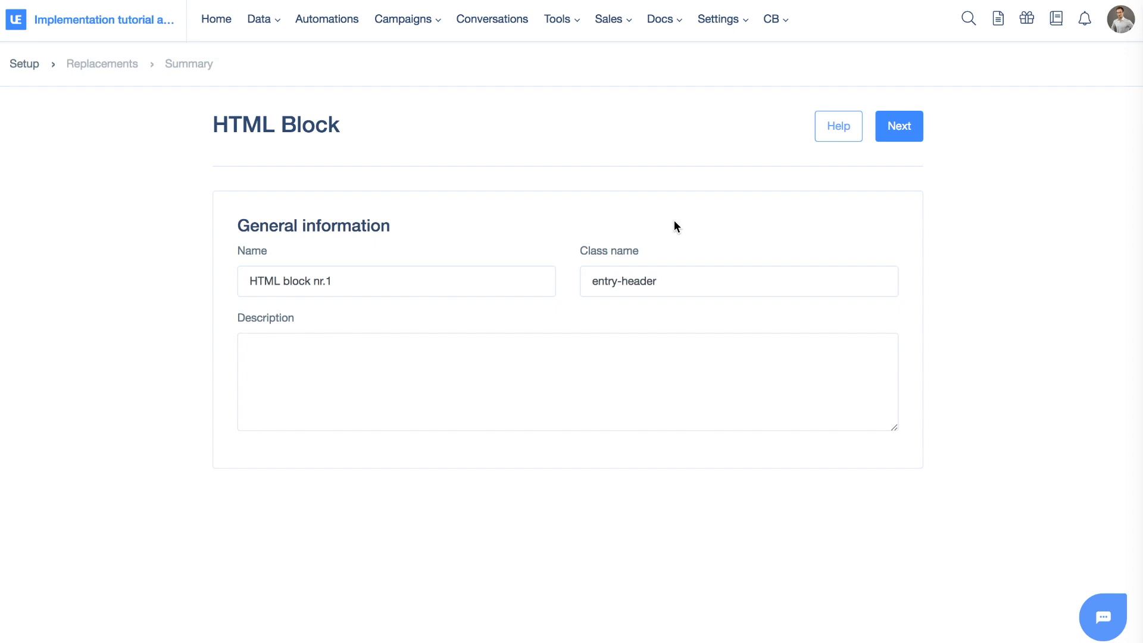
{"action": "left_click_drag", "start_coordinate": [659, 281], "coordinate": [590, 280]}
{"action": "left_click", "coordinate": [696, 281]}
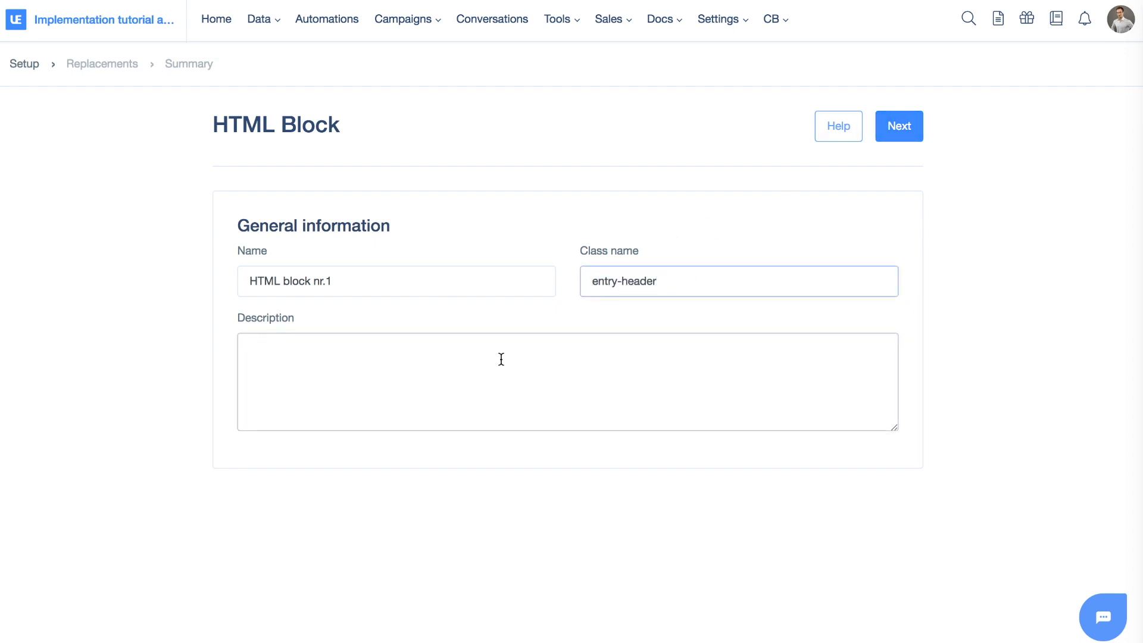
{"action": "left_click", "coordinate": [878, 137]}
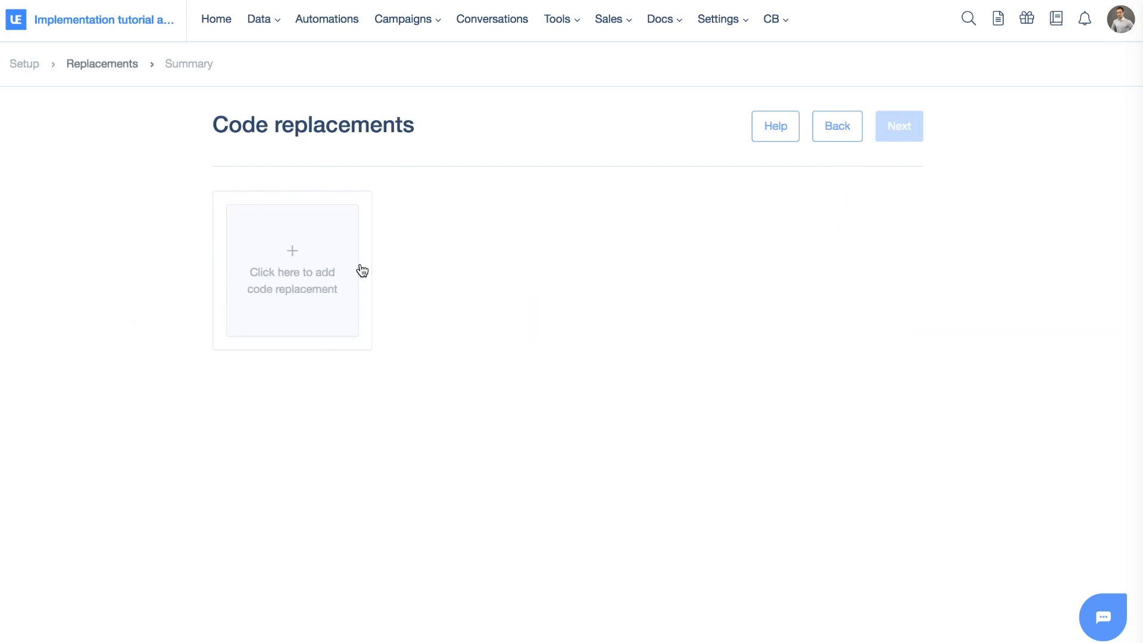
Add a code replacement containing the Welcome heading's entry-header element, copied from the shop homepage's code
{"action": "left_click", "coordinate": [246, 315]}
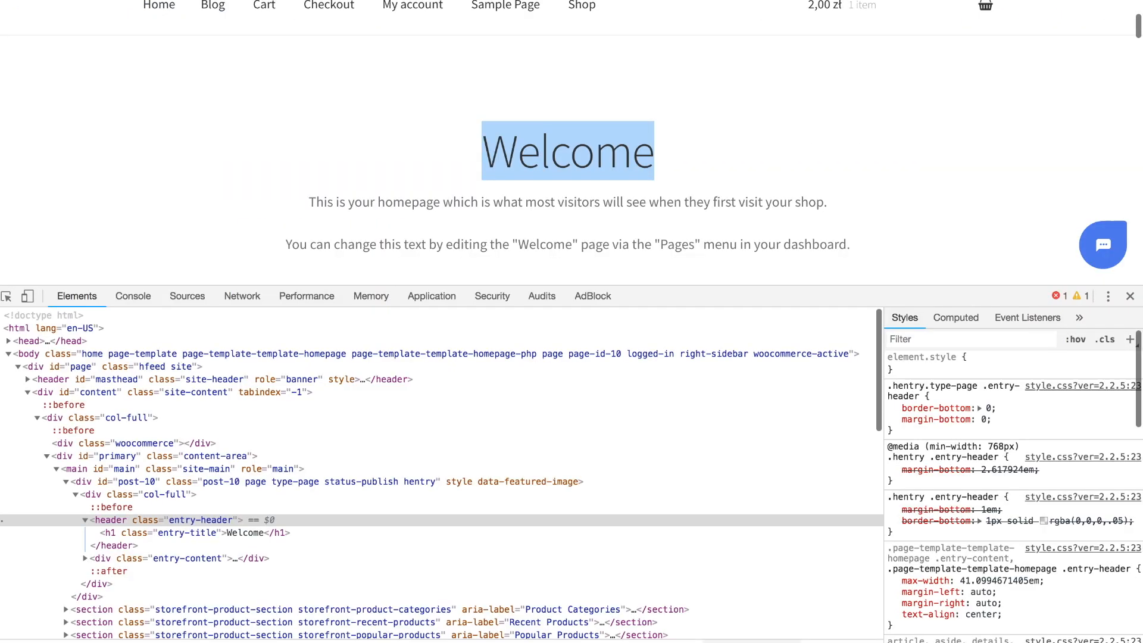
{"action": "right_click", "coordinate": [551, 154]}
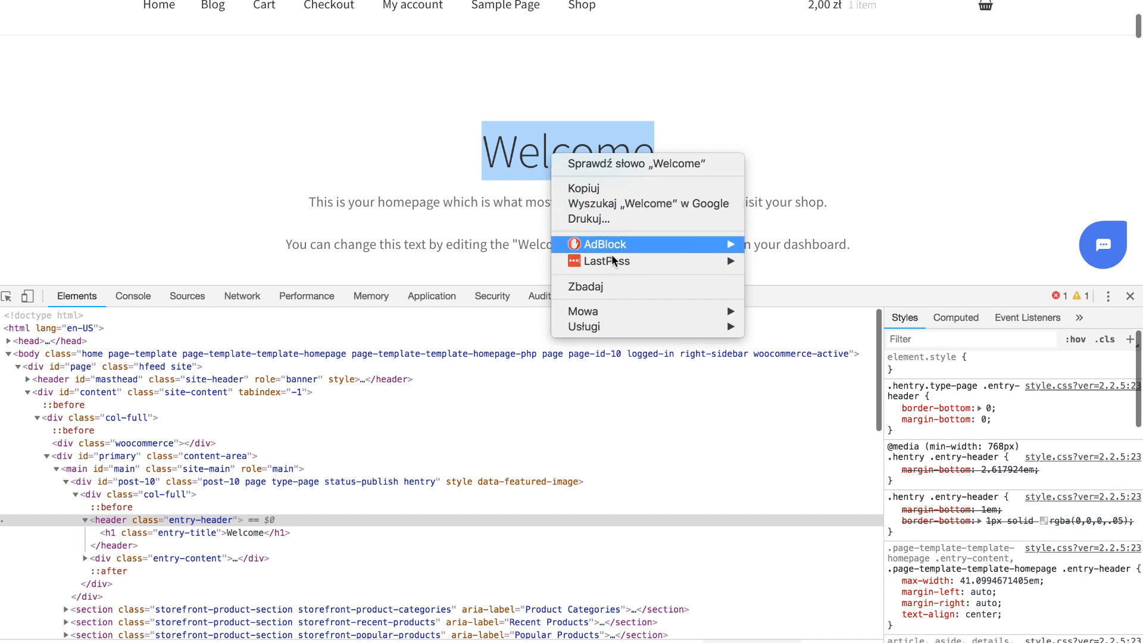
{"action": "left_click", "coordinate": [594, 291]}
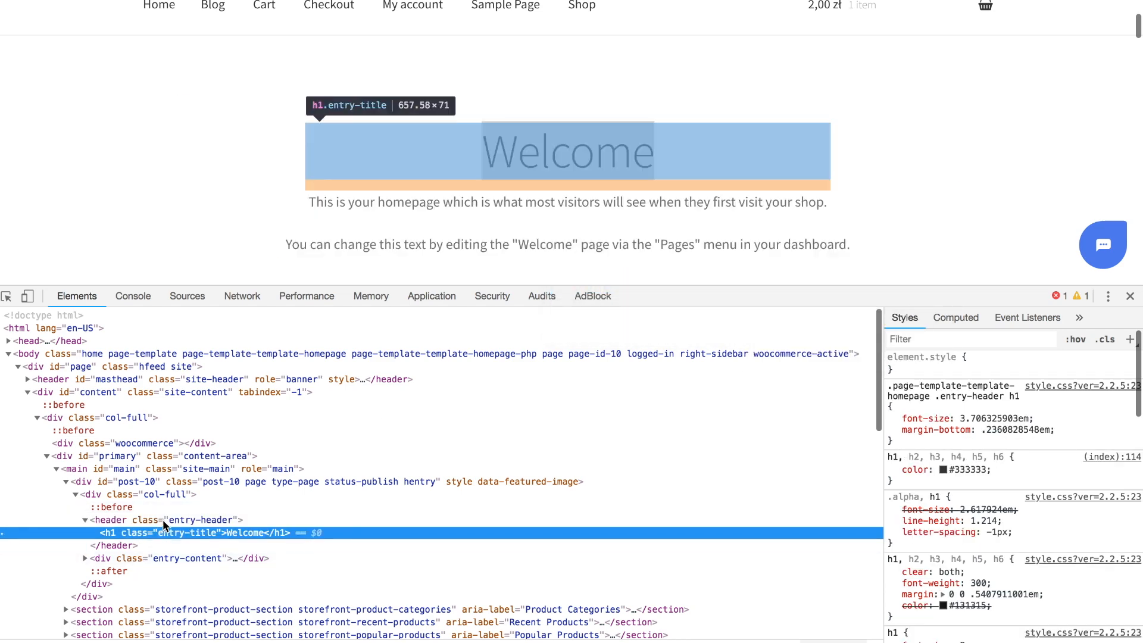
{"action": "right_click", "coordinate": [186, 522]}
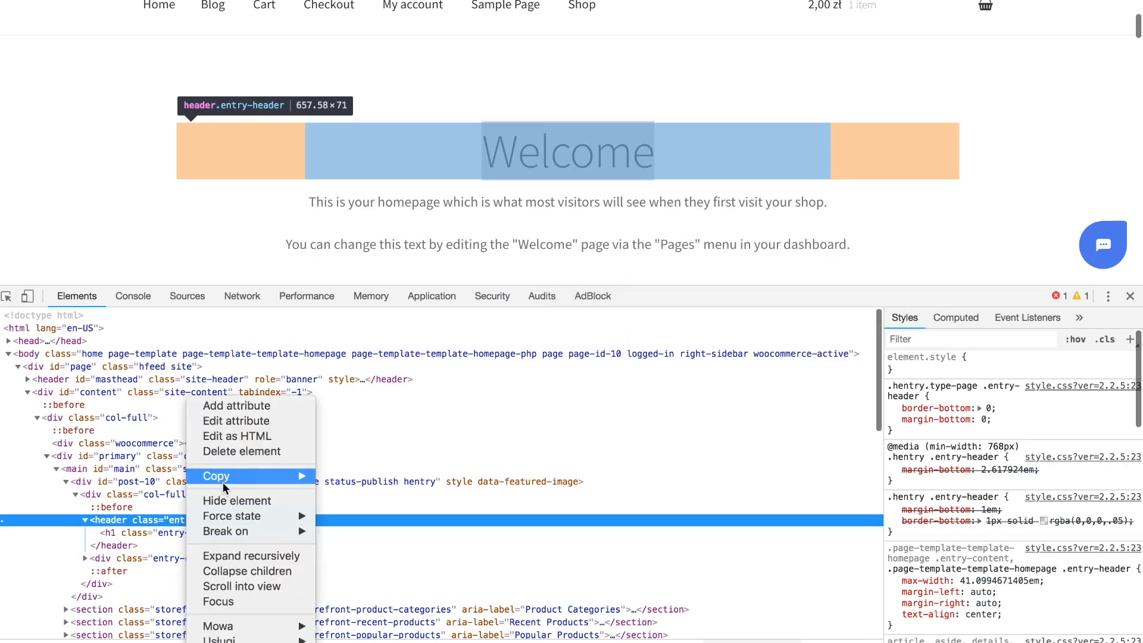
{"action": "mouse_move", "coordinate": [222, 479]}
{"action": "left_click", "coordinate": [384, 492]}
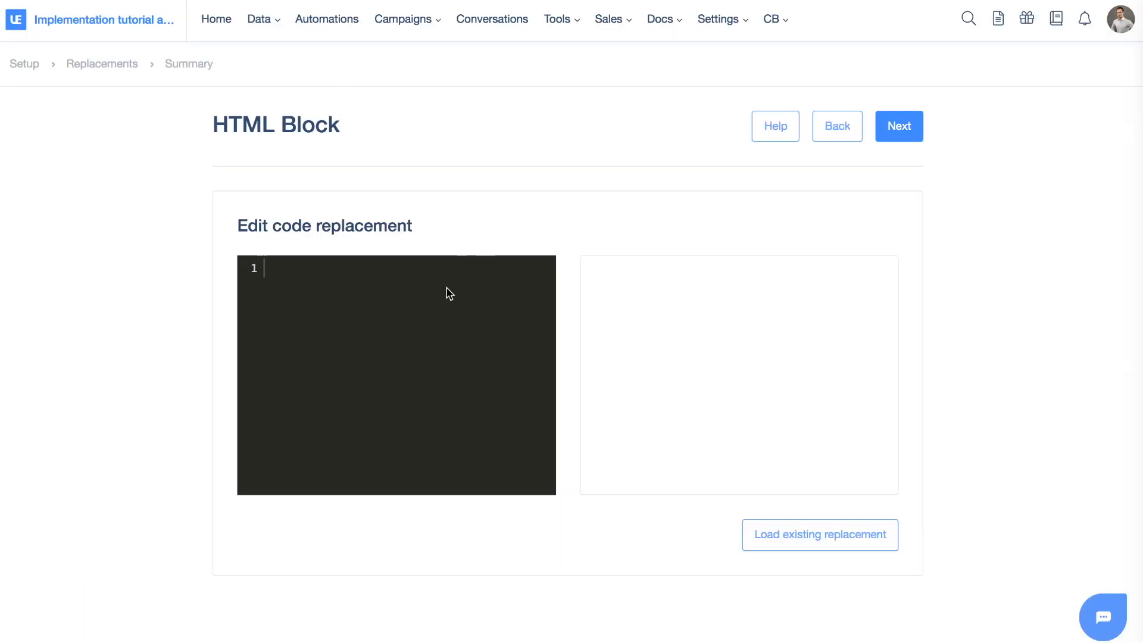
{"action": "key", "text": "ctrl+v"}
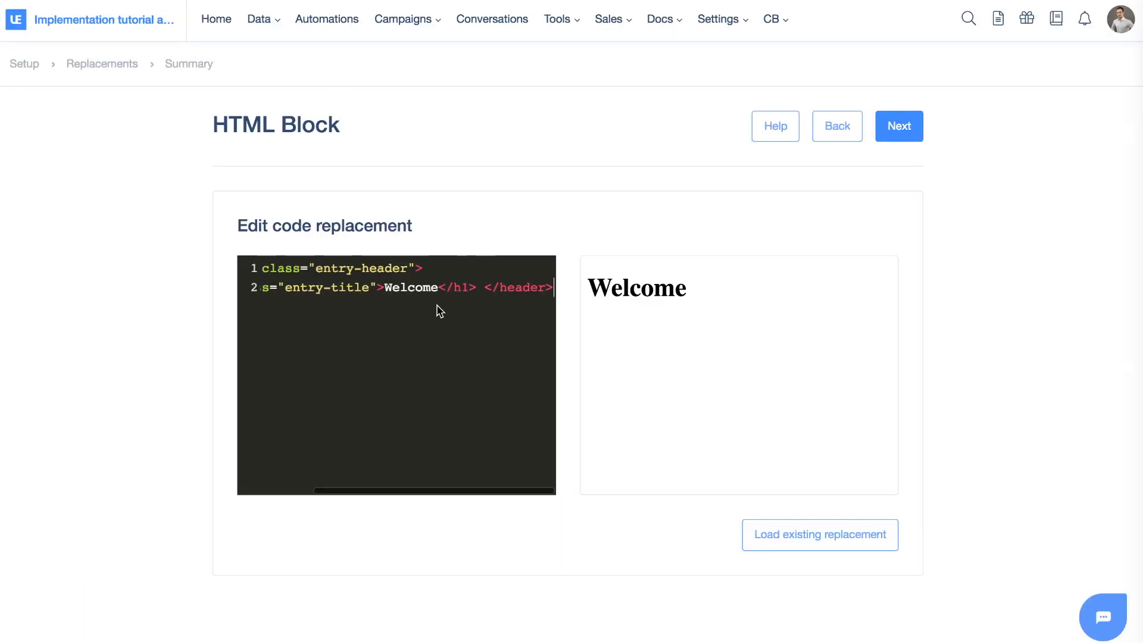
Insert {{receiver.first_name}} after the word Welcome in the replacement code's h1 heading
{"action": "scroll", "coordinate": [363, 292], "scroll_direction": "left", "scroll_amount": 5}
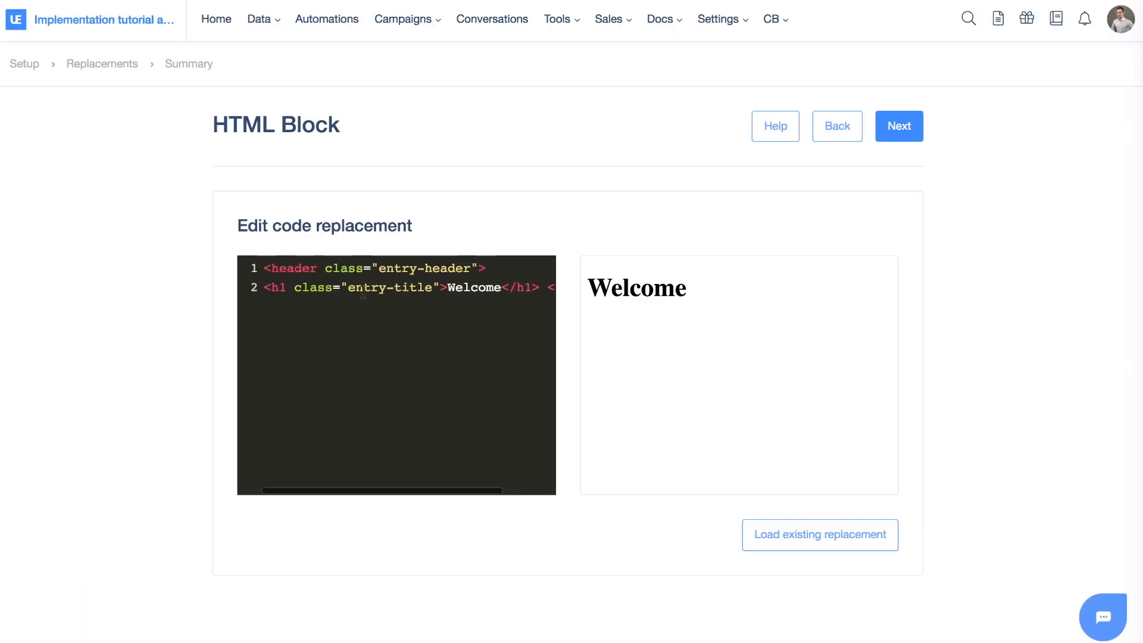
{"action": "left_click", "coordinate": [490, 288]}
{"action": "type", "text": "{{"}
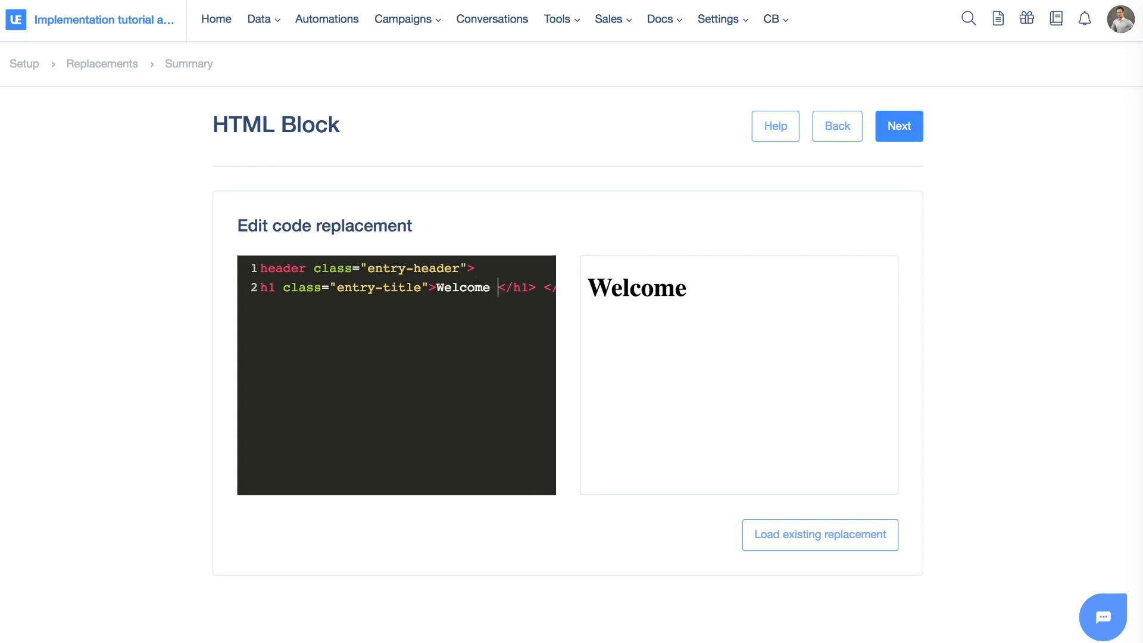
{"action": "type", "text": "receiver."}
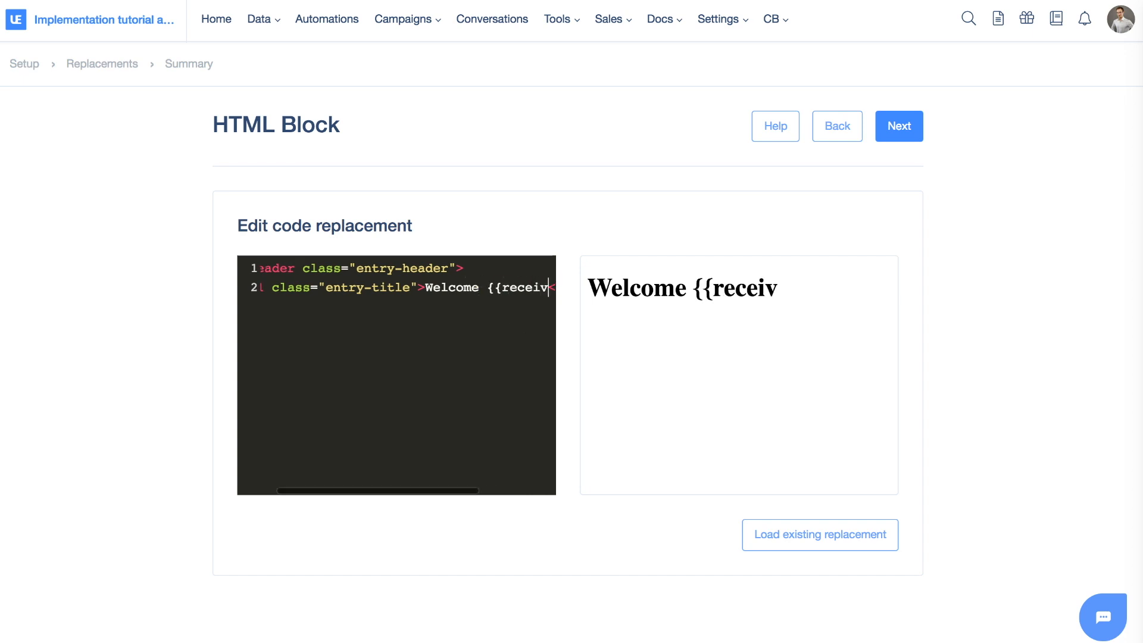
{"action": "type", "text": "first_nam"}
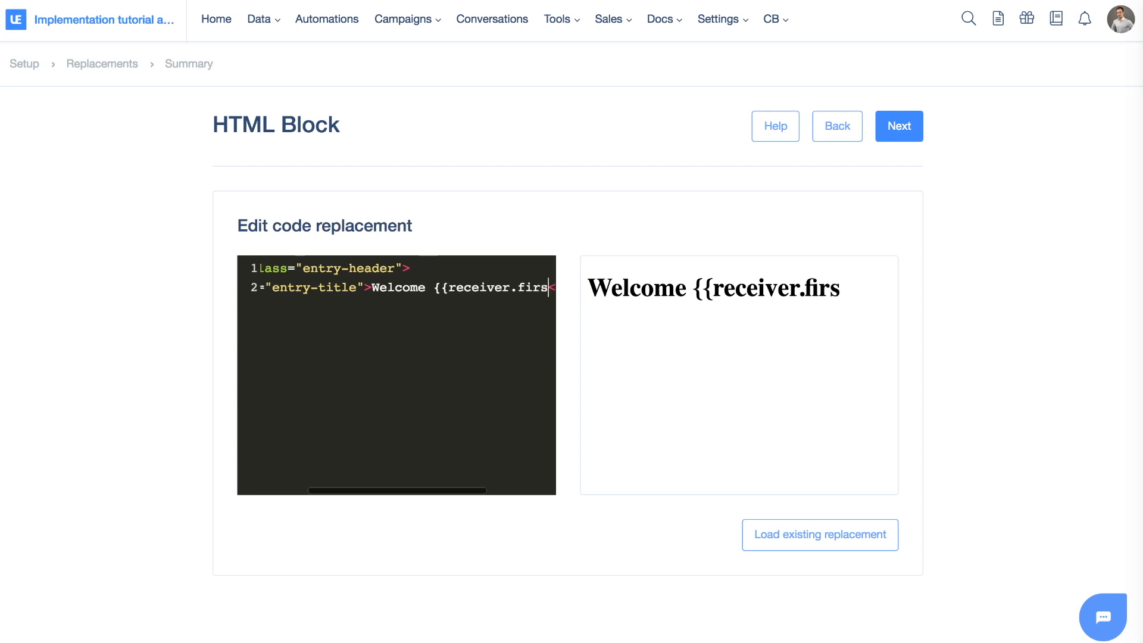
{"action": "key", "text": "BackSpace"}
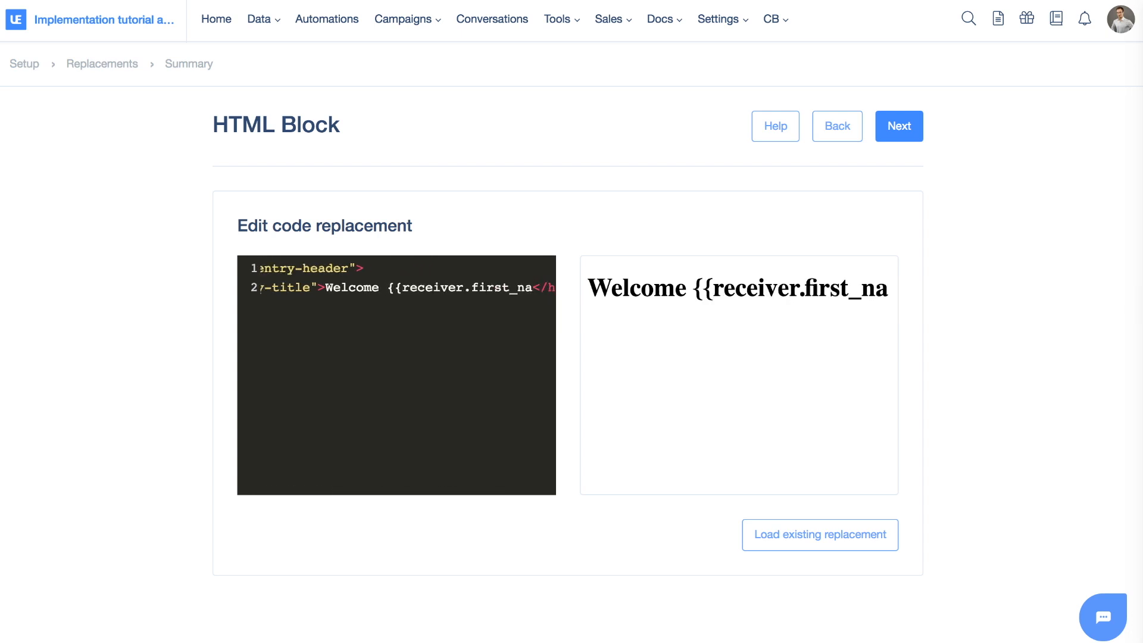
{"action": "type", "text": "me}}"}
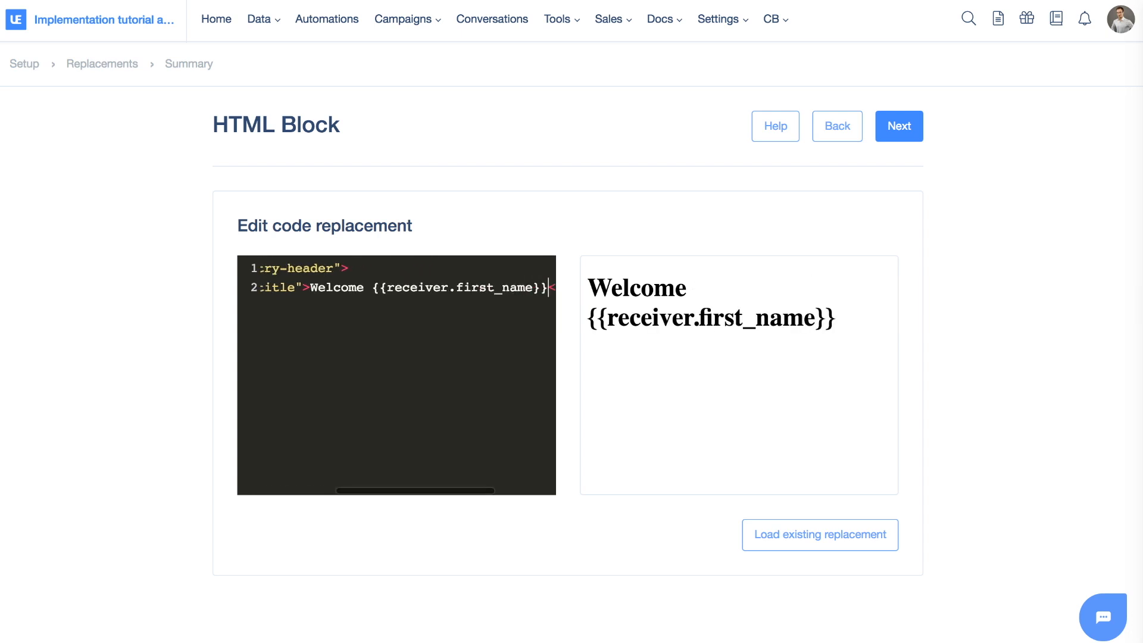
{"action": "scroll", "coordinate": [505, 327], "scroll_direction": "left", "scroll_amount": 10}
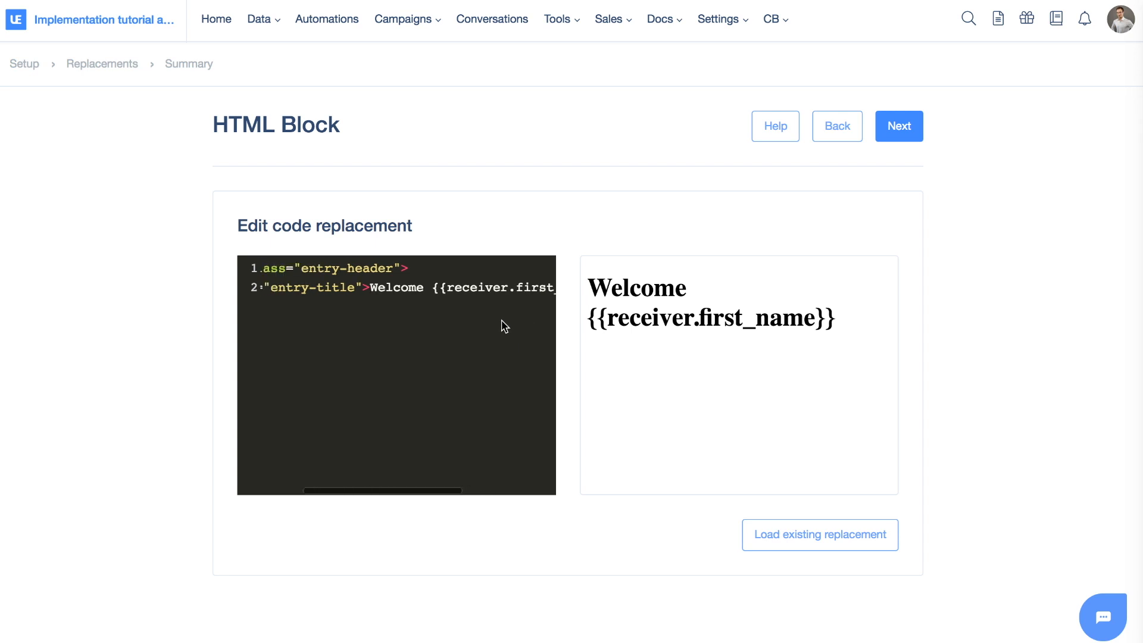
{"action": "scroll", "coordinate": [505, 327], "scroll_direction": "right", "scroll_amount": 3}
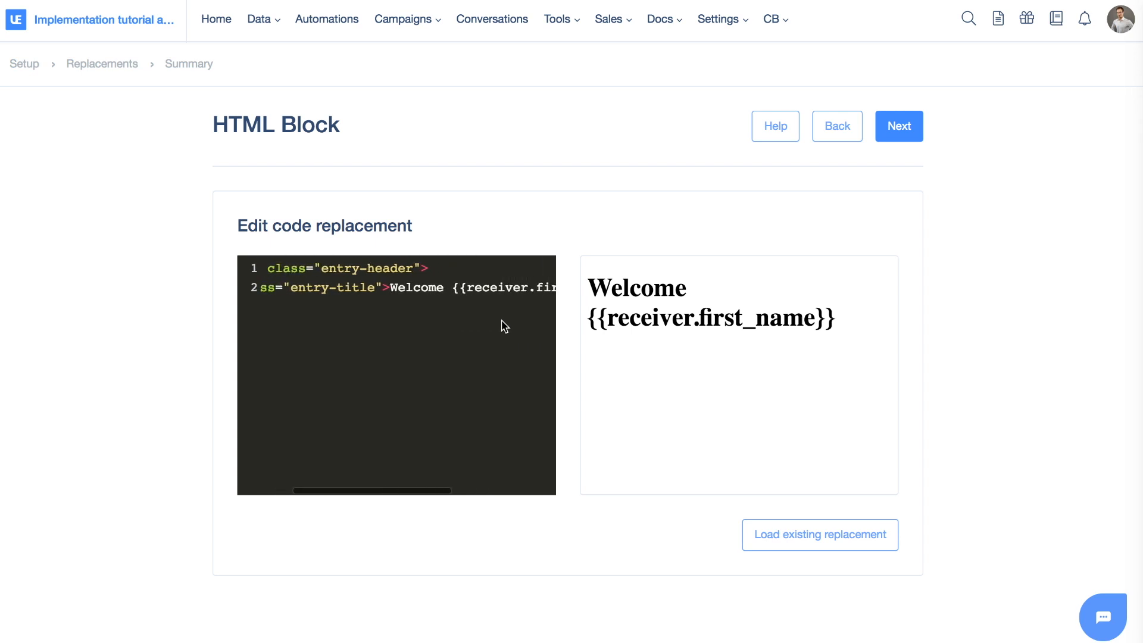
{"action": "scroll", "coordinate": [505, 327], "scroll_direction": "left", "scroll_amount": 5}
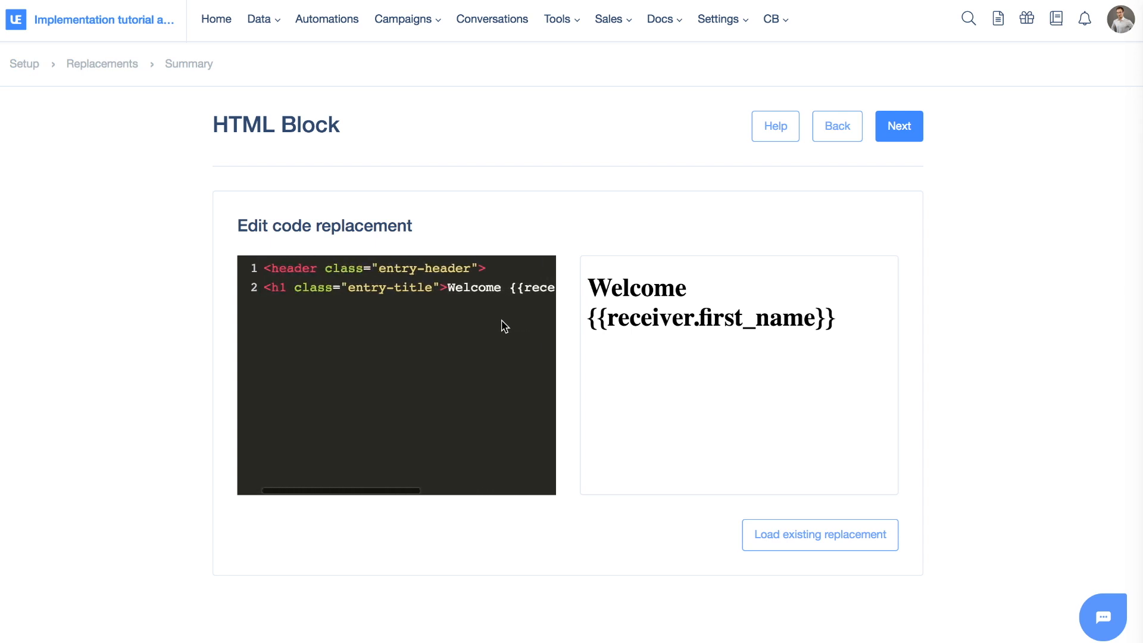
{"action": "scroll", "coordinate": [505, 327], "scroll_direction": "right", "scroll_amount": 10}
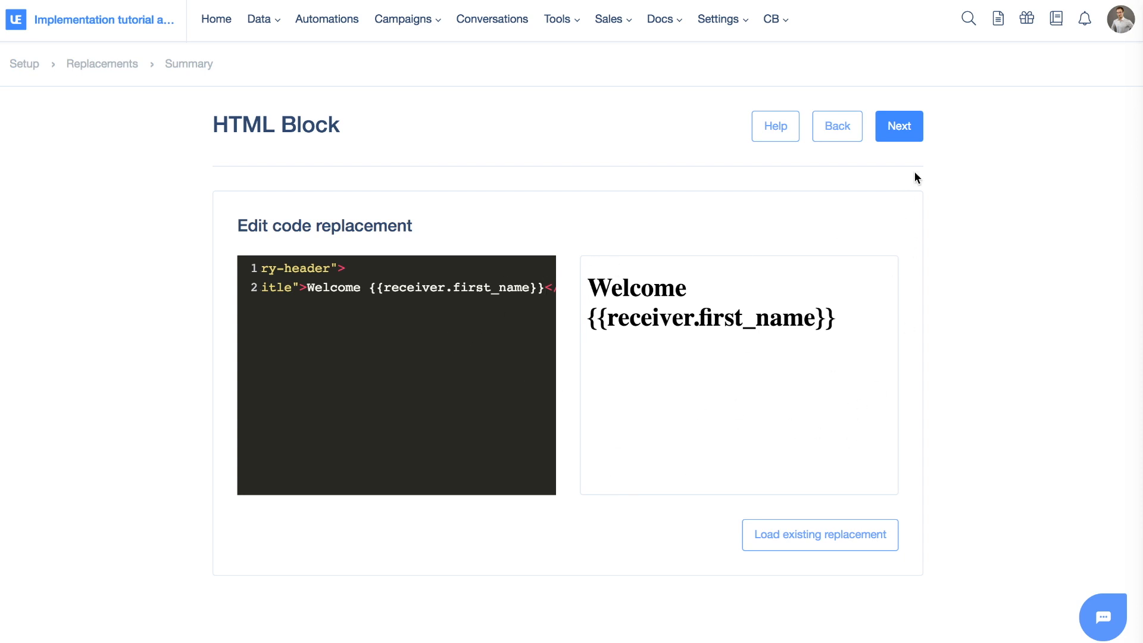
Save the code replacement as "Welcome name" and save the finished HTML block
{"action": "left_click", "coordinate": [916, 127]}
{"action": "left_click", "coordinate": [476, 111]}
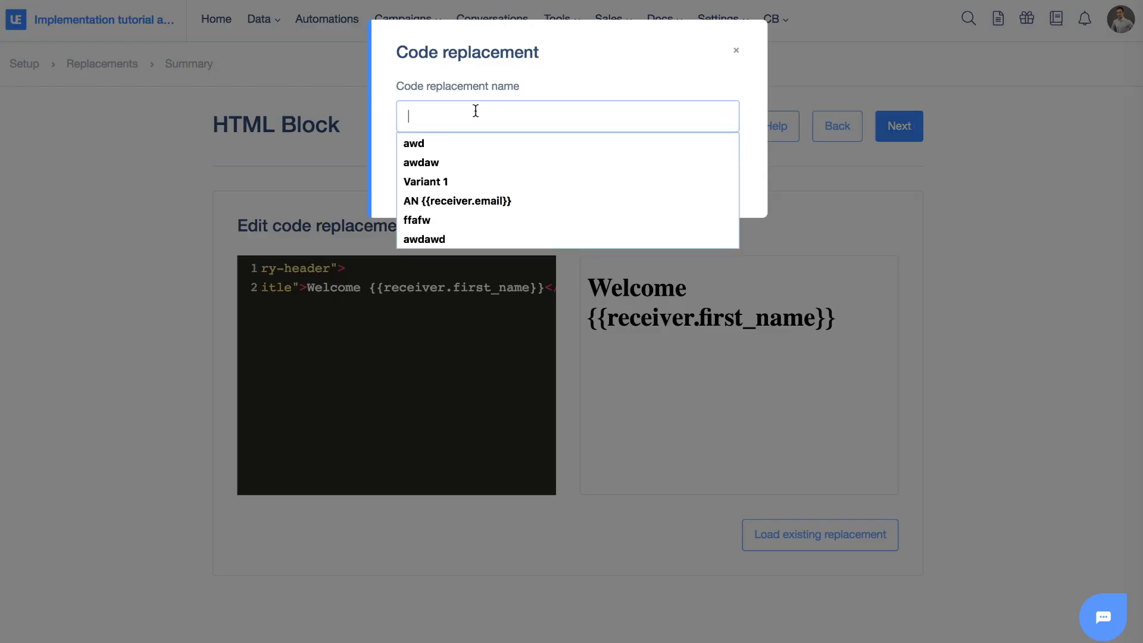
{"action": "left_click", "coordinate": [533, 95]}
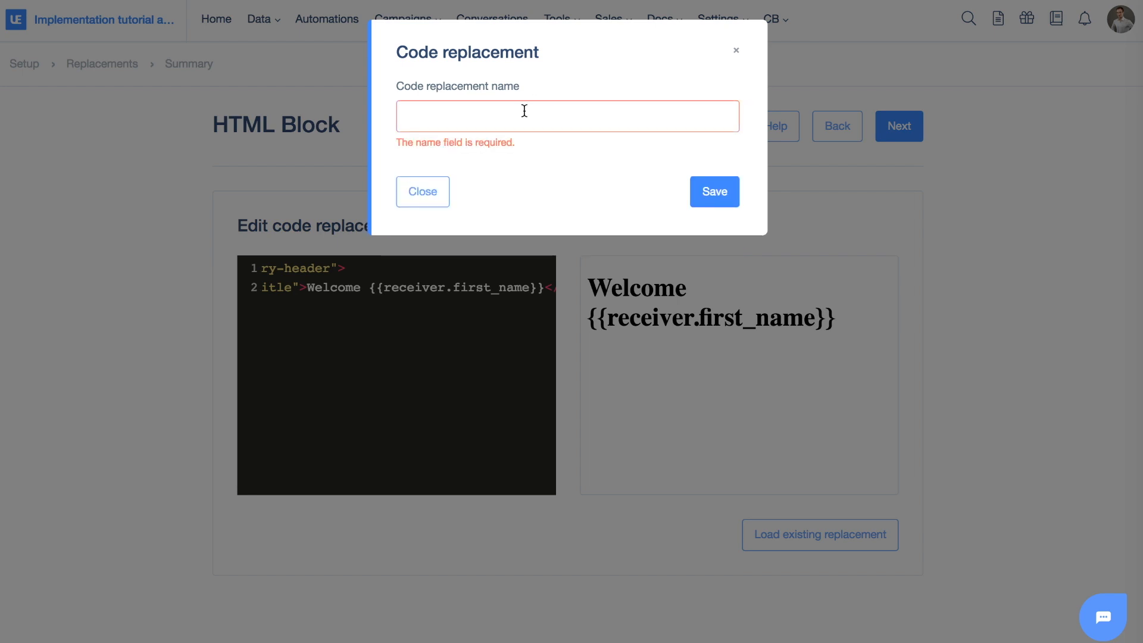
{"action": "left_click", "coordinate": [522, 112]}
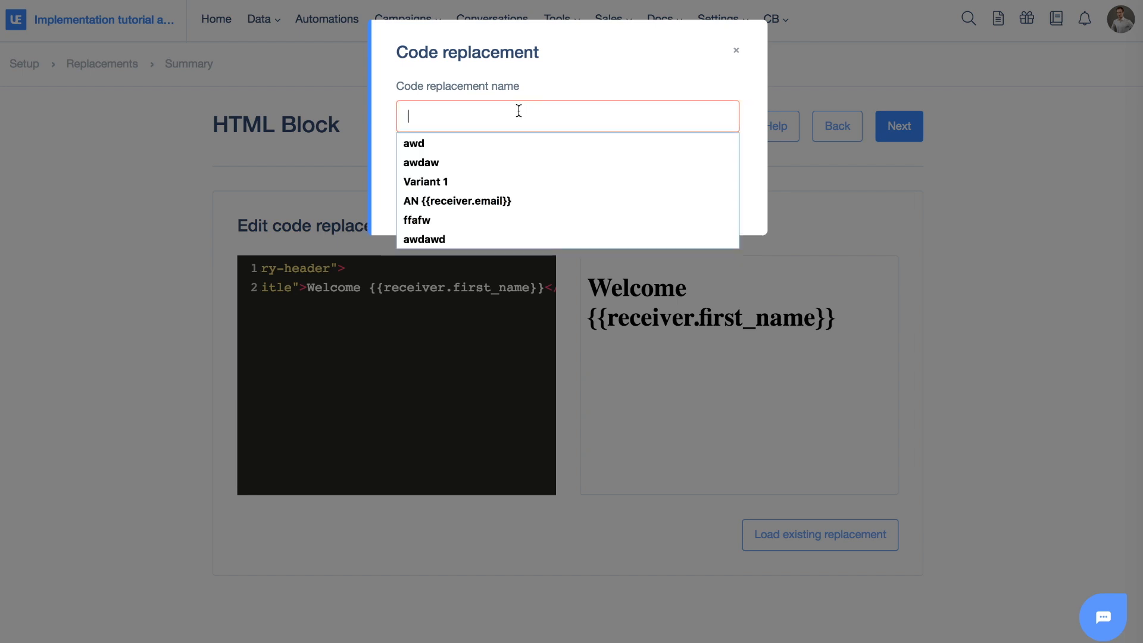
{"action": "type", "text": "Weolcome"}
{"action": "key", "text": "BackSpace"}
{"action": "key", "text": "BackSpace"}
{"action": "key", "text": "BackSpace"}
{"action": "key", "text": "BackSpace"}
{"action": "key", "text": "BackSpace"}
{"action": "key", "text": "BackSpace"}
{"action": "type", "text": "lcome name"}
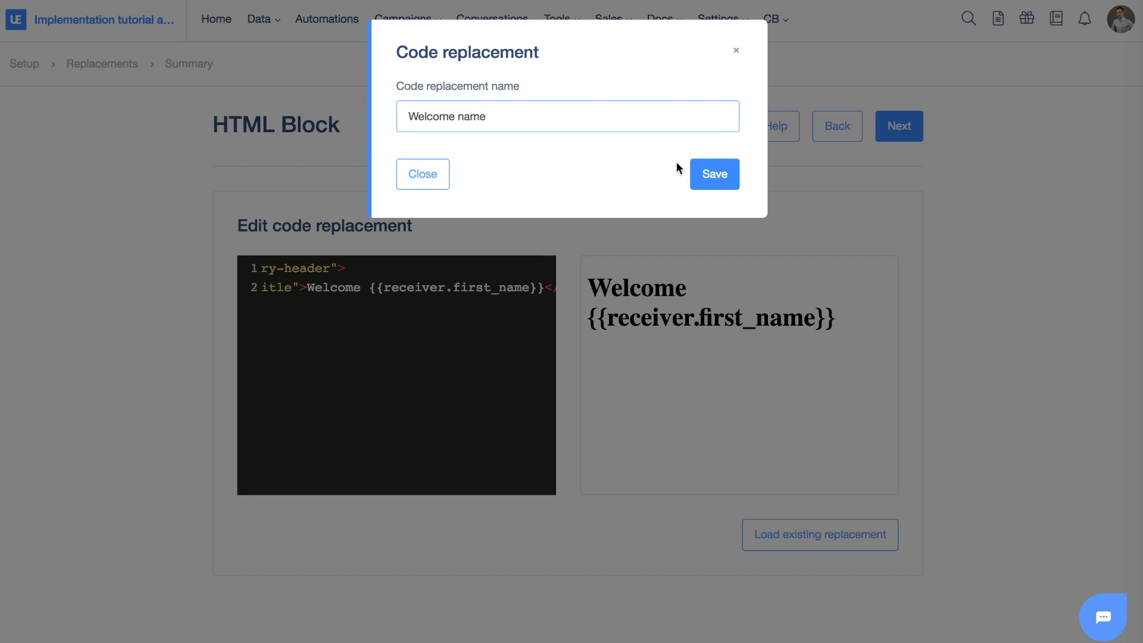
{"action": "left_click", "coordinate": [710, 171]}
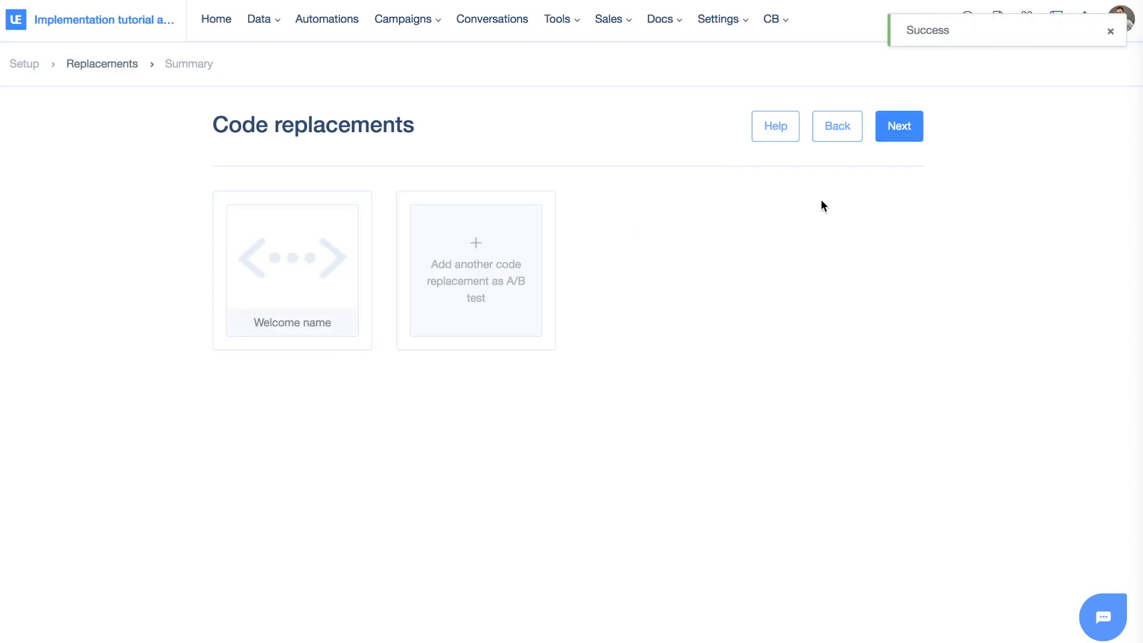
{"action": "left_click", "coordinate": [901, 135]}
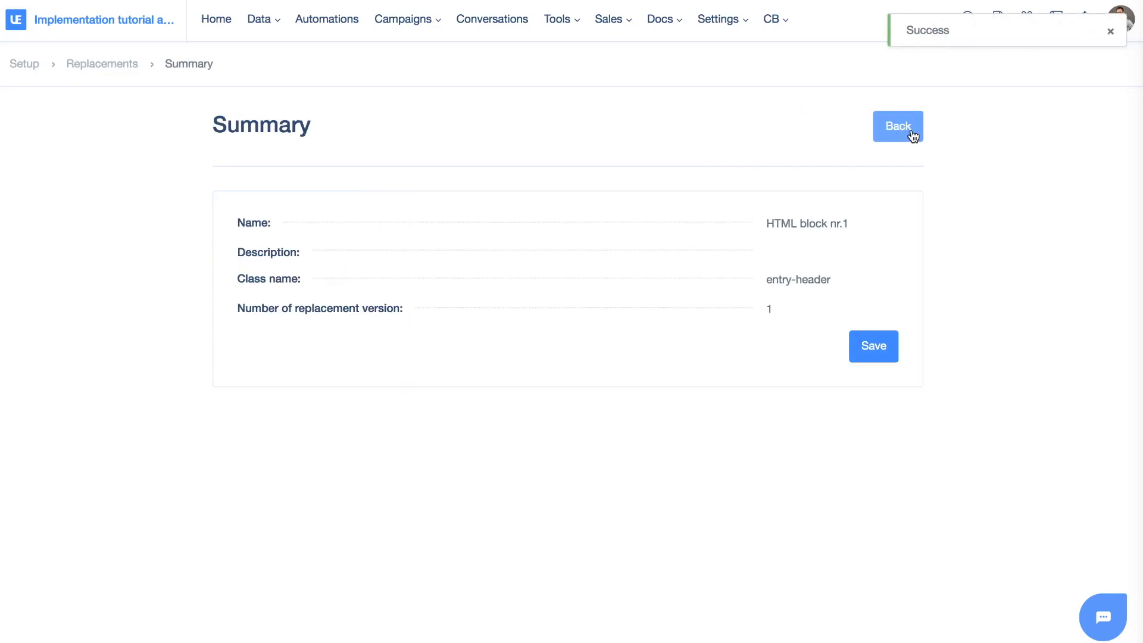
{"action": "left_click", "coordinate": [879, 358]}
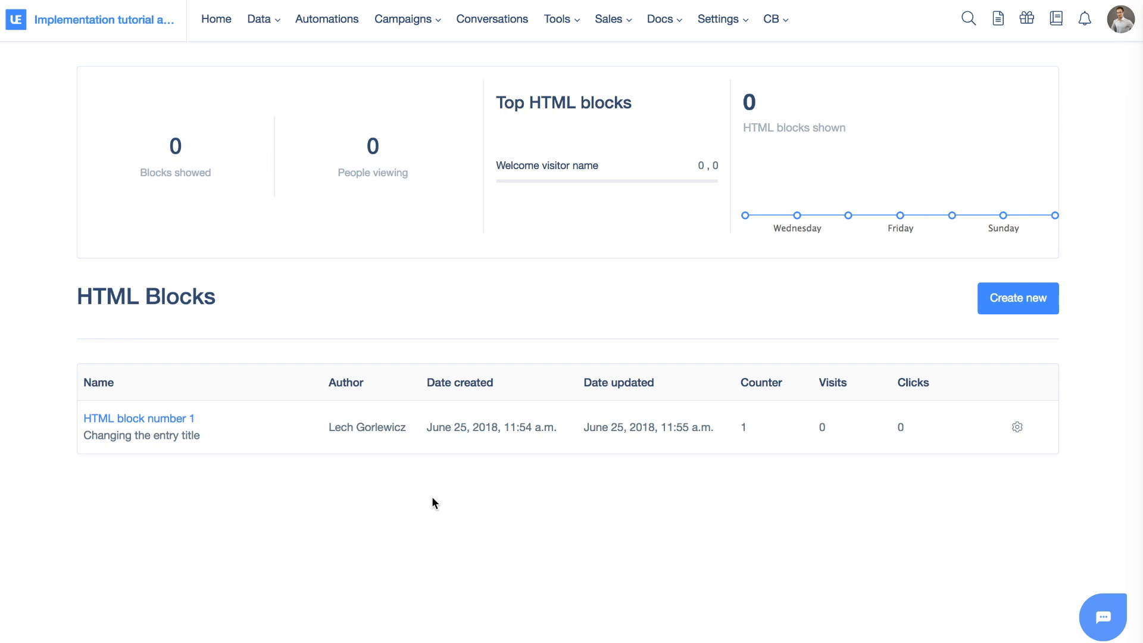
Create a new automation and place a Page visit trigger on its canvas
{"action": "left_click", "coordinate": [315, 17]}
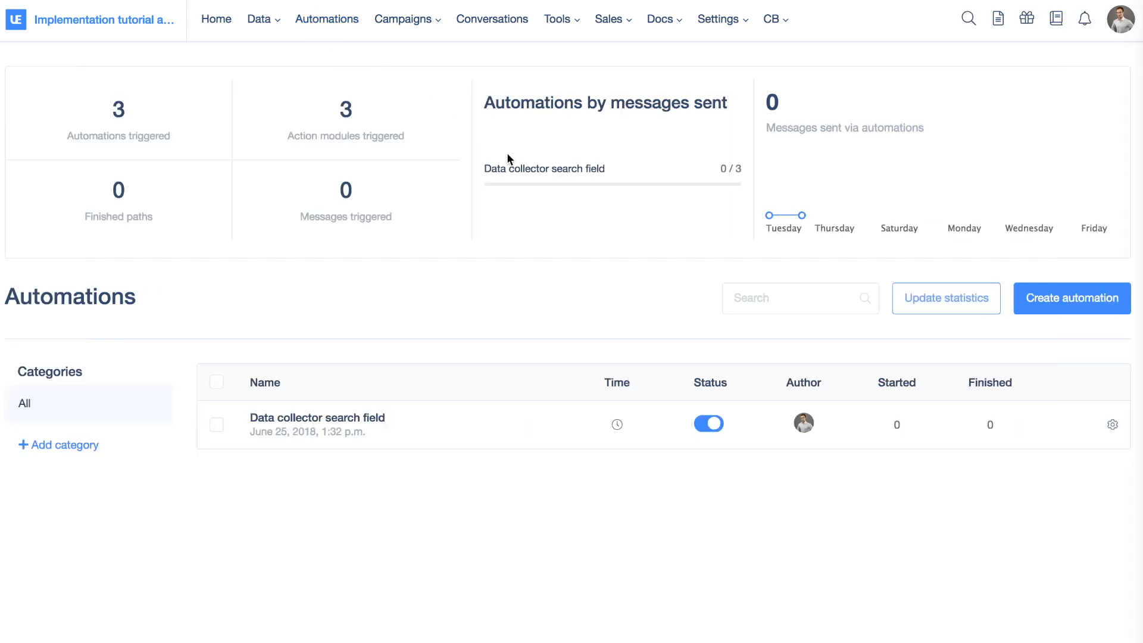
{"action": "left_click", "coordinate": [1062, 311]}
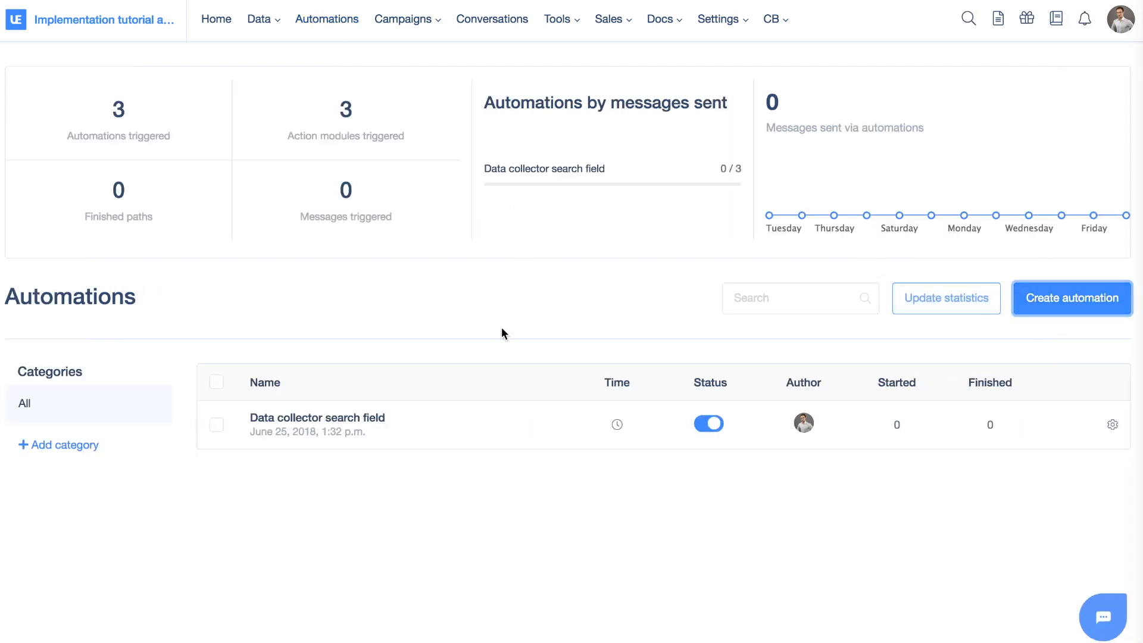
{"action": "left_click_drag", "start_coordinate": [924, 197], "coordinate": [148, 258]}
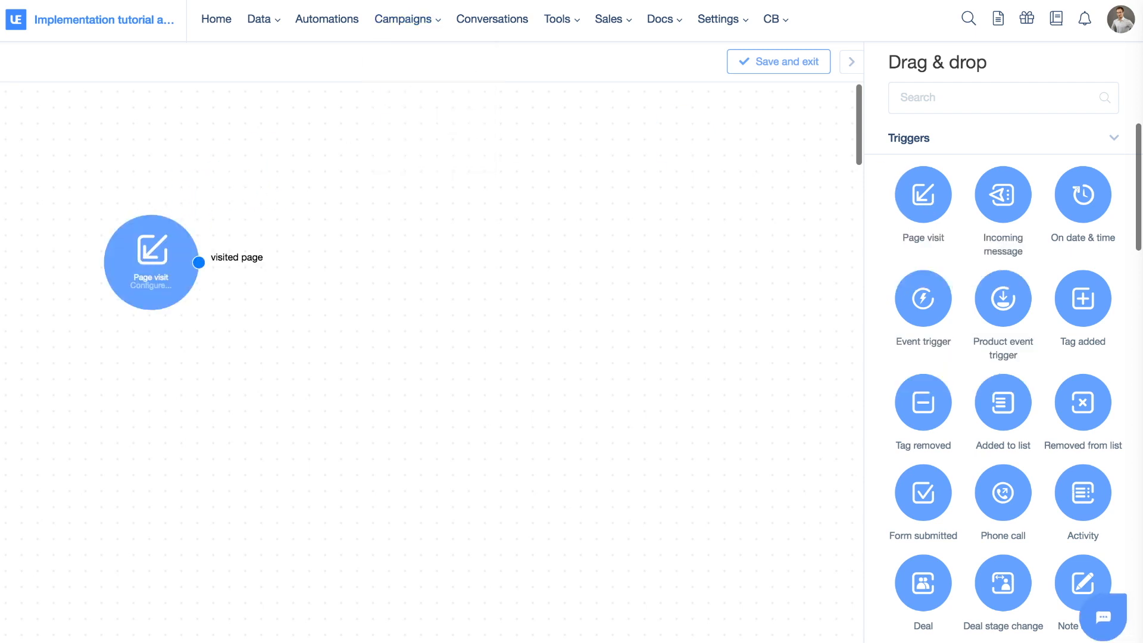
{"action": "left_click", "coordinate": [159, 261]}
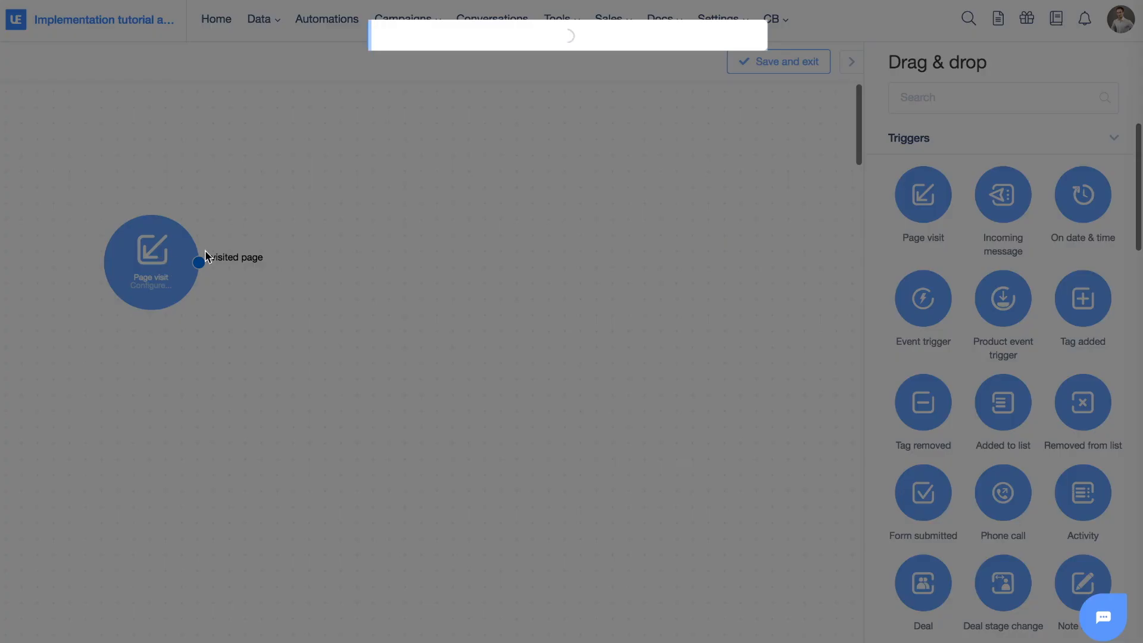
{"action": "left_click", "coordinate": [462, 122]}
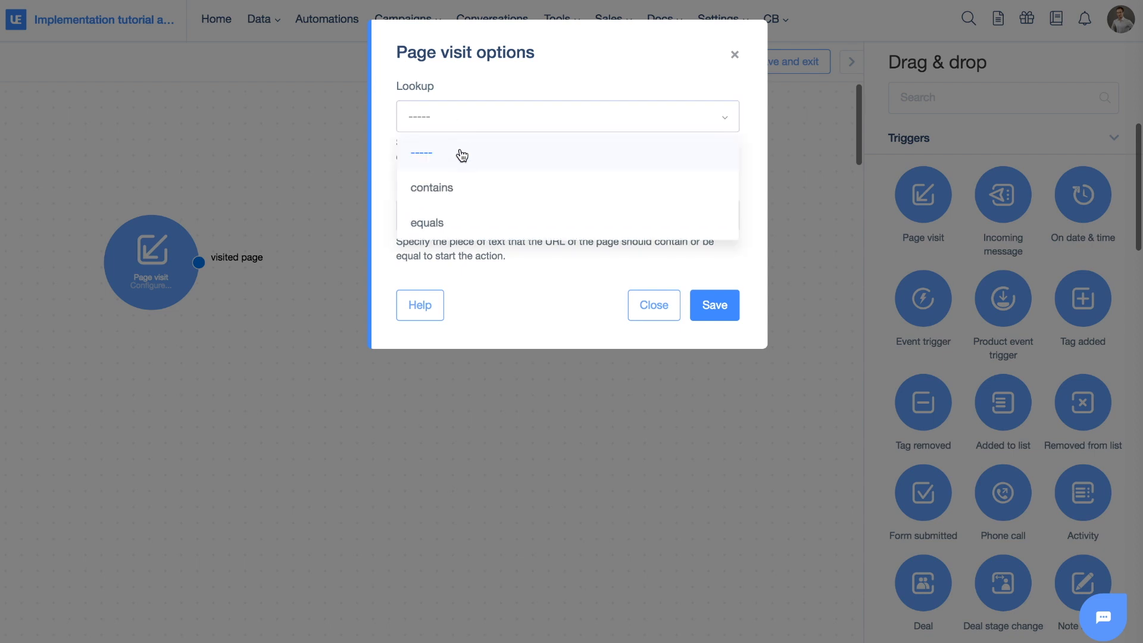
{"action": "left_click", "coordinate": [462, 224]}
{"action": "left_click", "coordinate": [462, 220]}
{"action": "key", "text": "ctrl+v"}
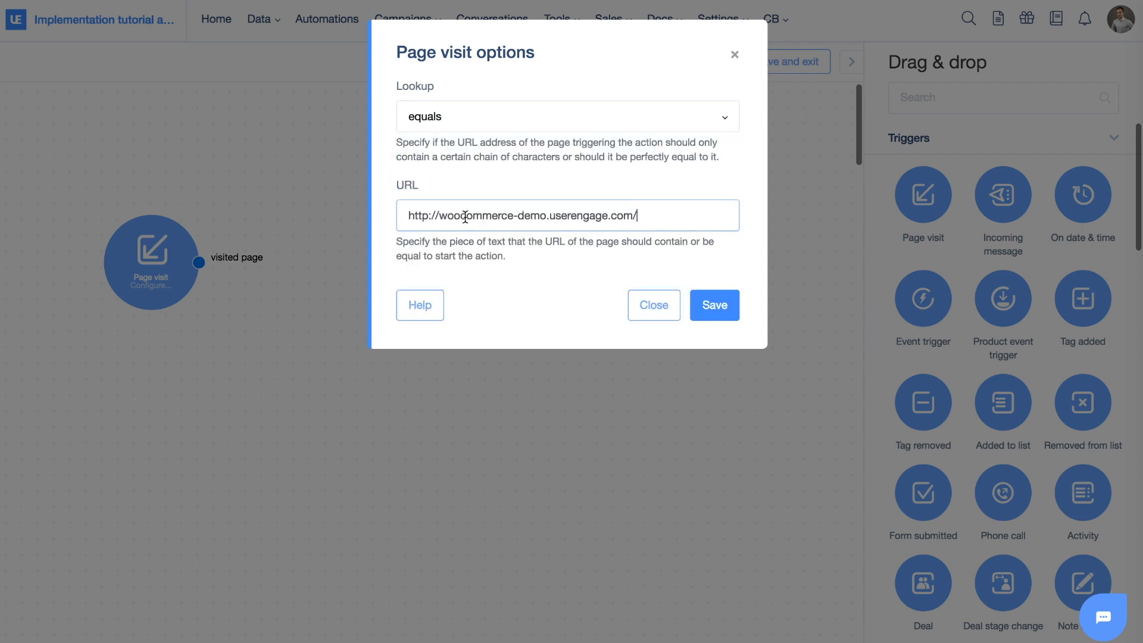
{"action": "left_click", "coordinate": [714, 305]}
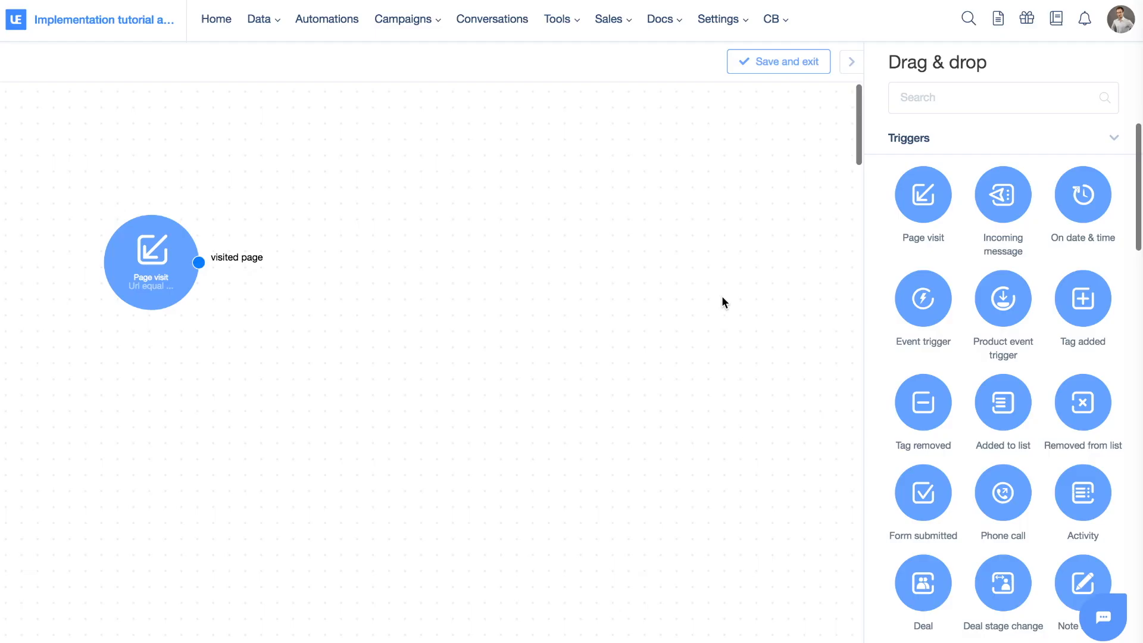
Add an HTML block action to the automation canvas and connect the Page visit trigger's output to its input
{"action": "scroll", "coordinate": [924, 268], "scroll_direction": "down", "scroll_amount": 10}
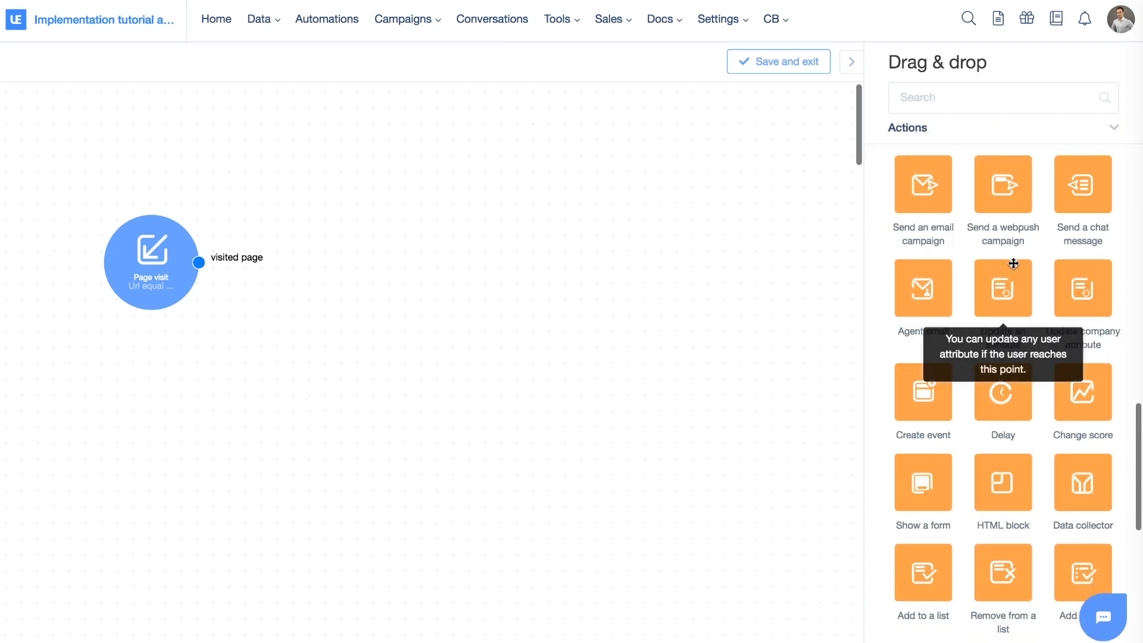
{"action": "scroll", "coordinate": [1050, 271], "scroll_direction": "down", "scroll_amount": 4}
{"action": "left_click_drag", "start_coordinate": [1014, 253], "coordinate": [405, 253]}
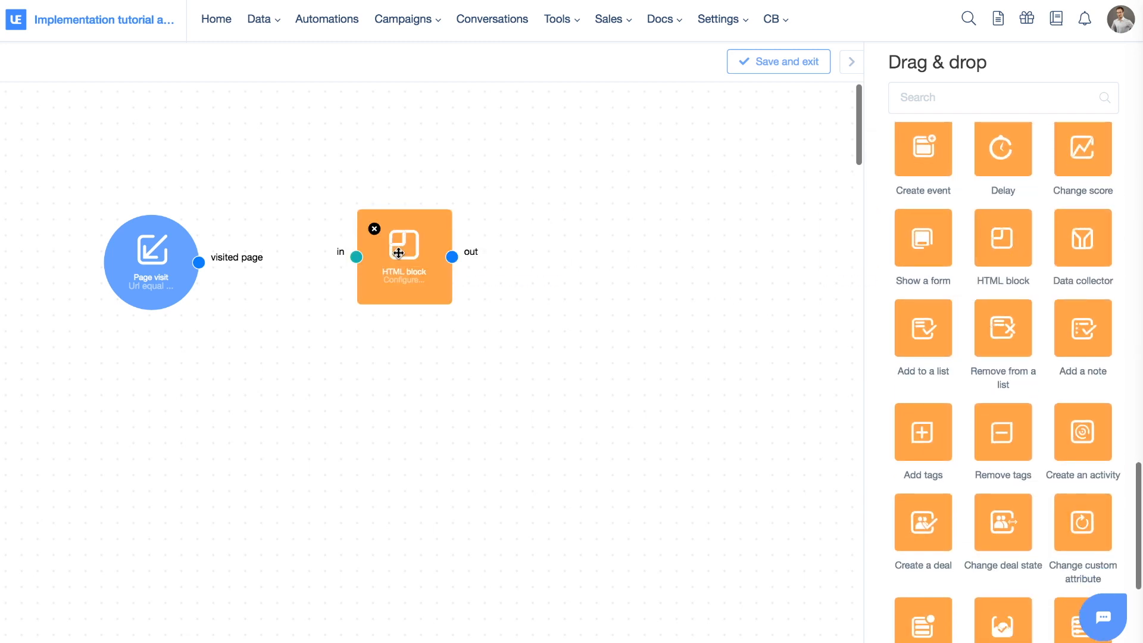
{"action": "left_click_drag", "start_coordinate": [202, 266], "coordinate": [356, 256]}
Assign the previously created HTML block to the HTML block action and save its options
{"action": "left_click", "coordinate": [405, 295]}
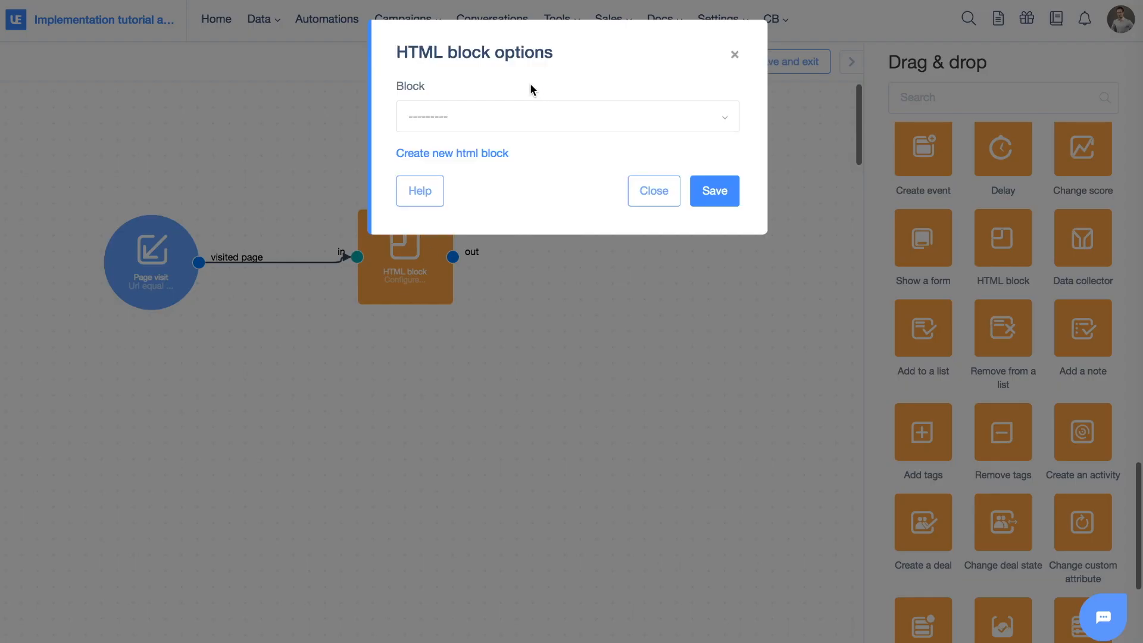
{"action": "left_click", "coordinate": [492, 114]}
{"action": "left_click", "coordinate": [466, 187]}
{"action": "left_click", "coordinate": [734, 198]}
Save the automation as "HTML block" with timing set to "Each time the condition is met" and running enabled
{"action": "left_click", "coordinate": [774, 61]}
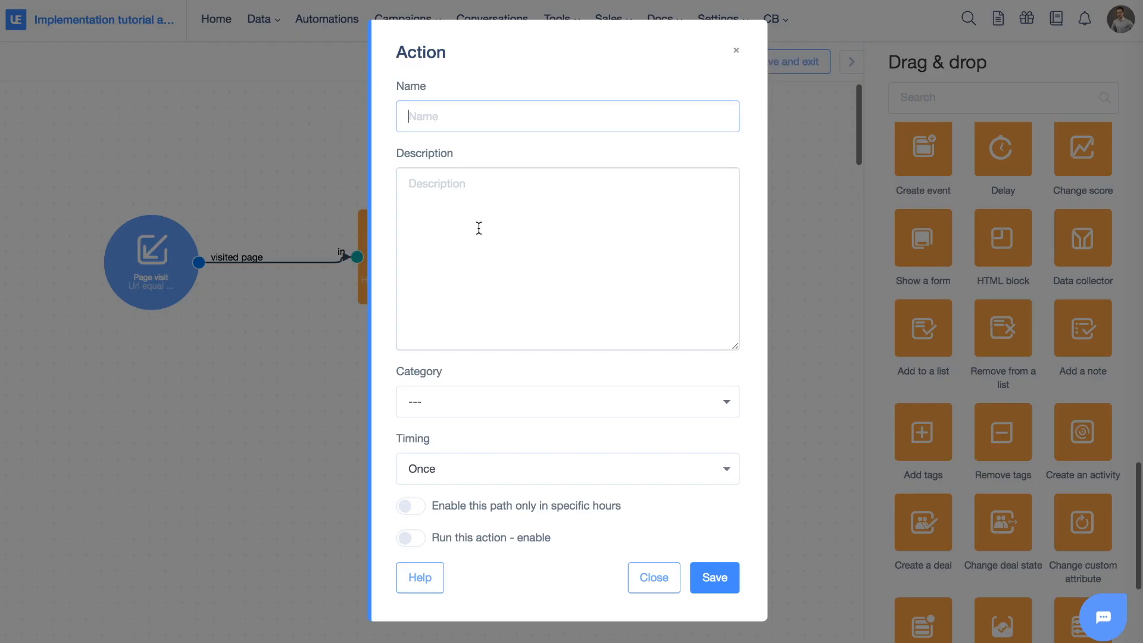
{"action": "left_click", "coordinate": [447, 116]}
{"action": "type", "text": "HTML blo"}
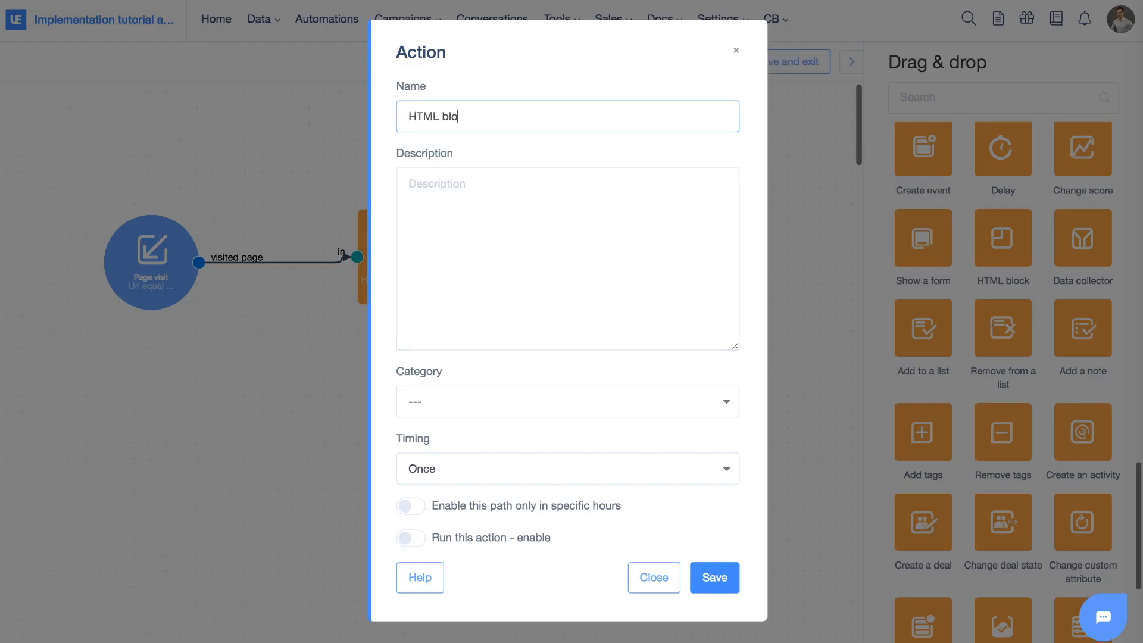
{"action": "left_click", "coordinate": [464, 469]}
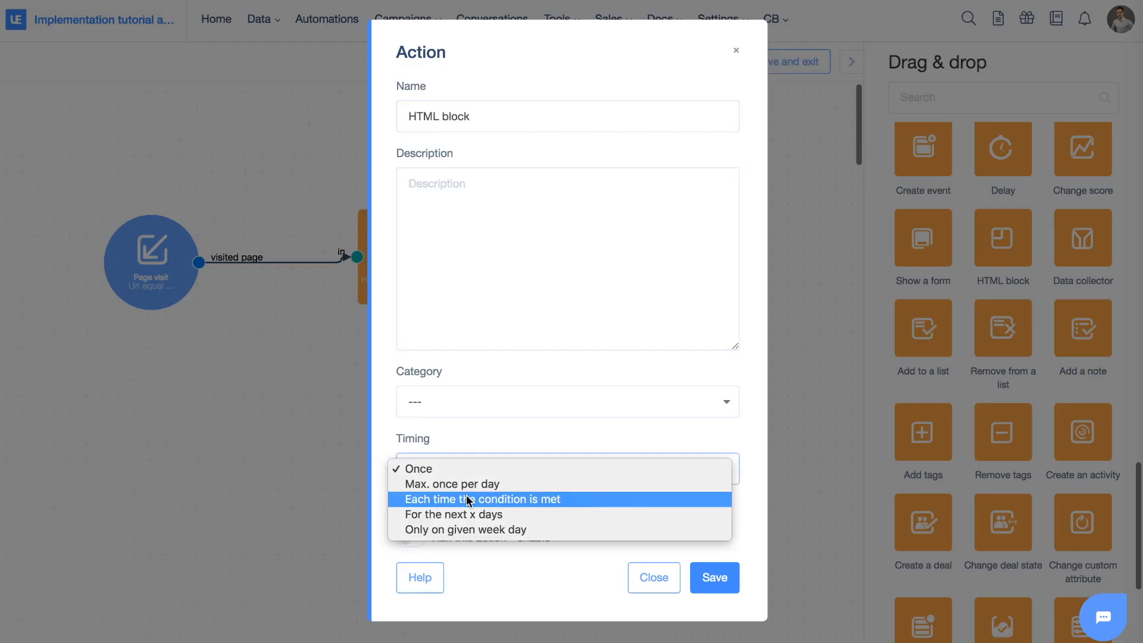
{"action": "left_click", "coordinate": [472, 498]}
{"action": "left_click", "coordinate": [409, 538]}
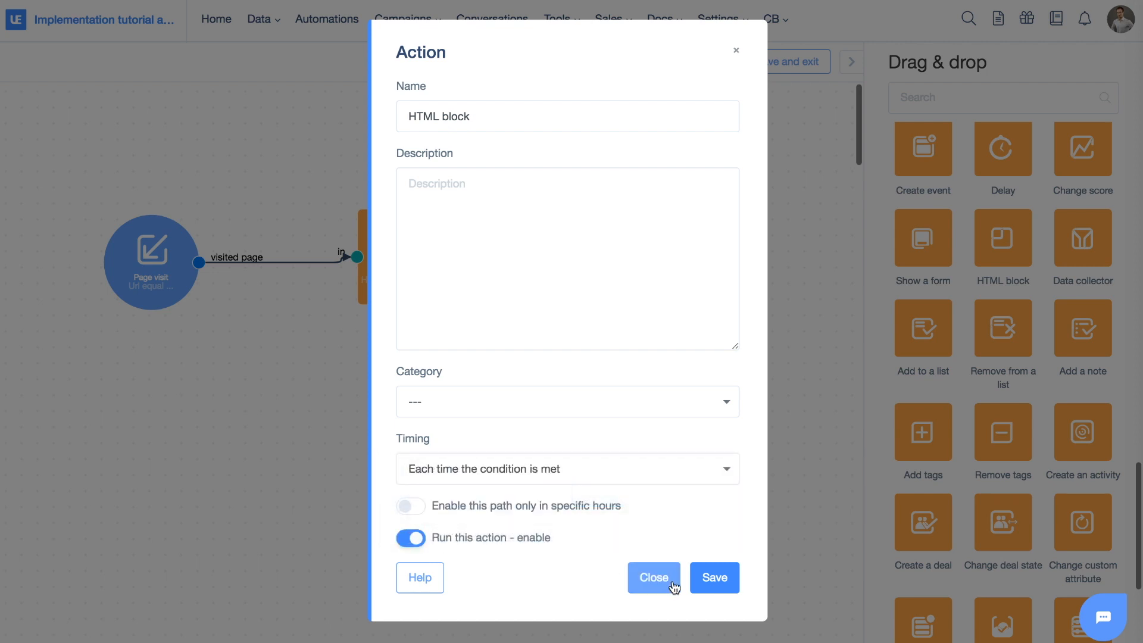
{"action": "left_click", "coordinate": [720, 580]}
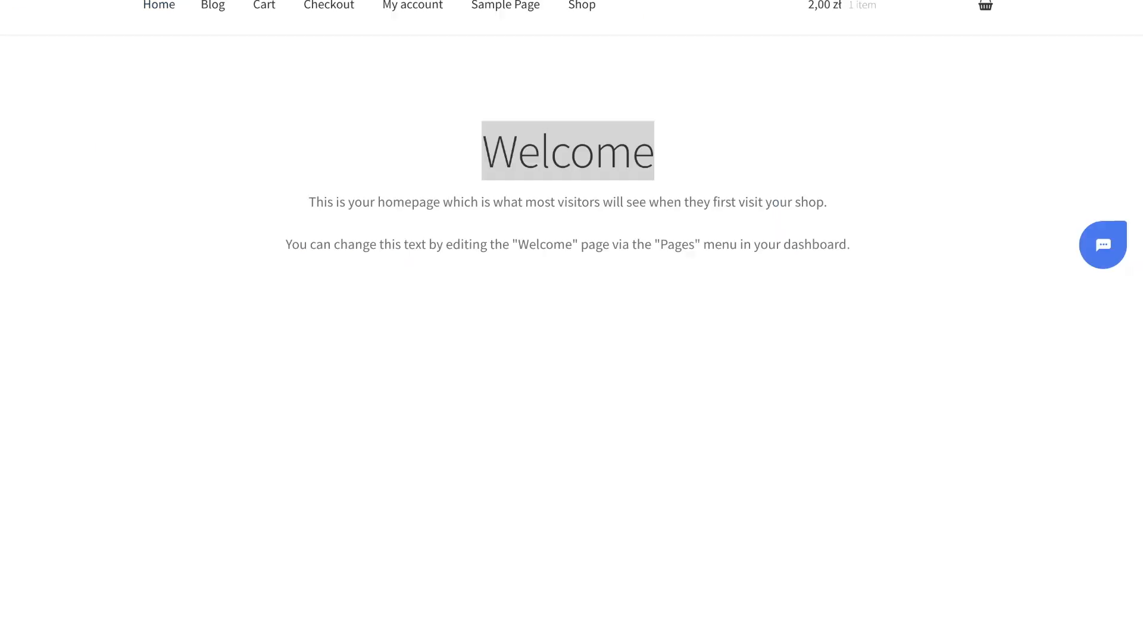
Close the developer tools on the demo shop's homepage and examine the Welcome heading for the visitor's name
{"action": "key", "text": "super+alt+i"}
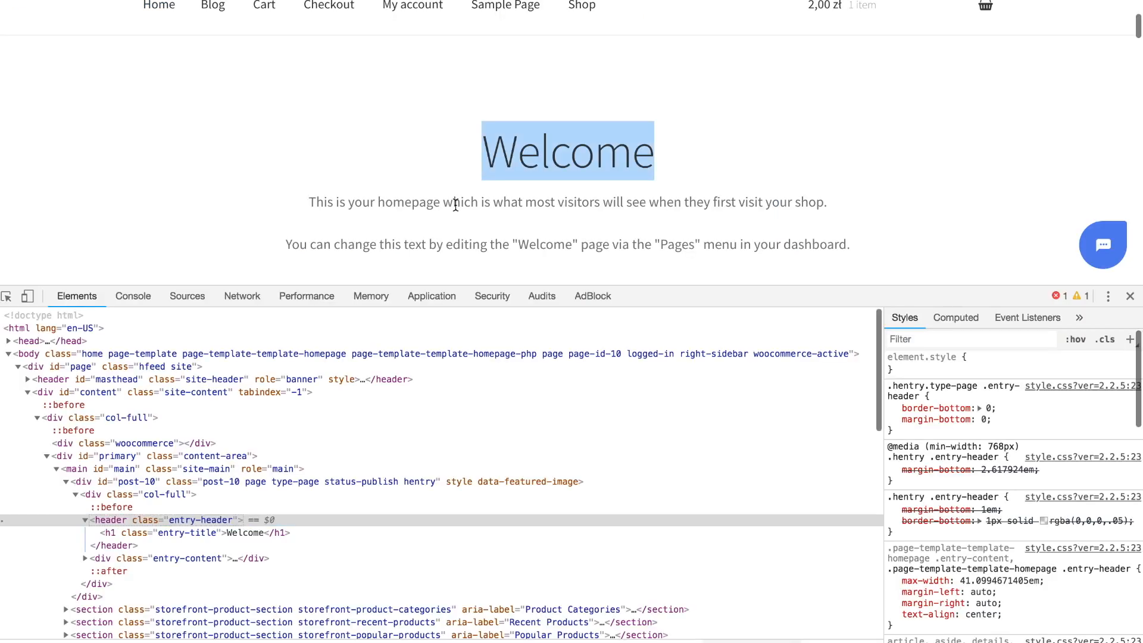
{"action": "left_click", "coordinate": [1130, 296]}
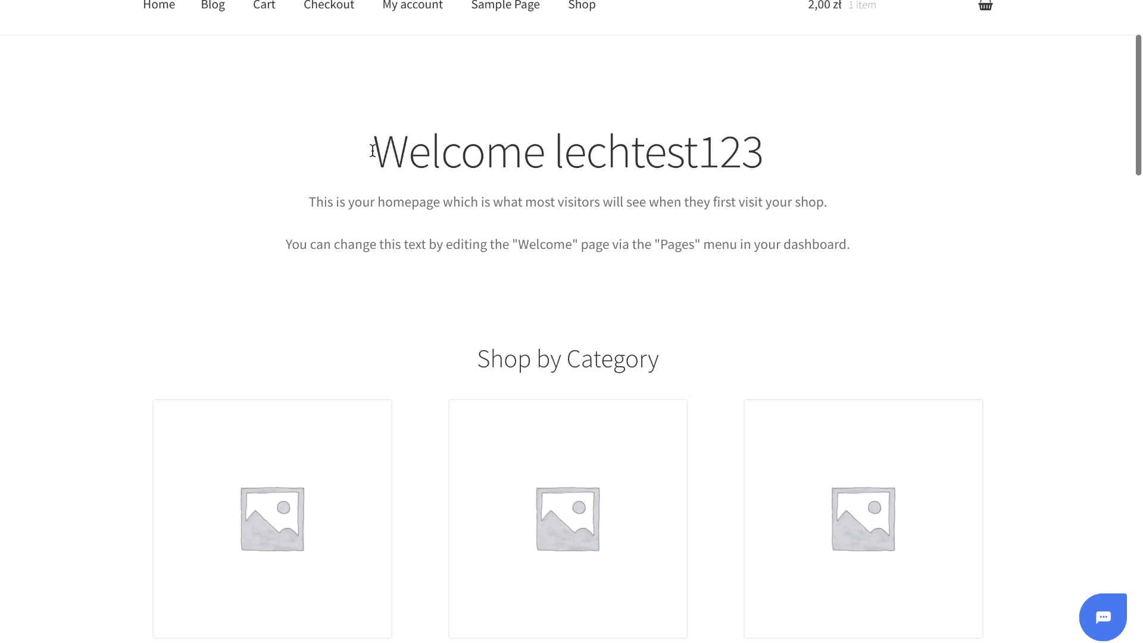
{"action": "left_click_drag", "start_coordinate": [374, 149], "coordinate": [529, 146]}
{"action": "left_click_drag", "start_coordinate": [431, 146], "coordinate": [551, 146]}
{"action": "left_click", "coordinate": [769, 157]}
{"action": "left_click", "coordinate": [554, 147]}
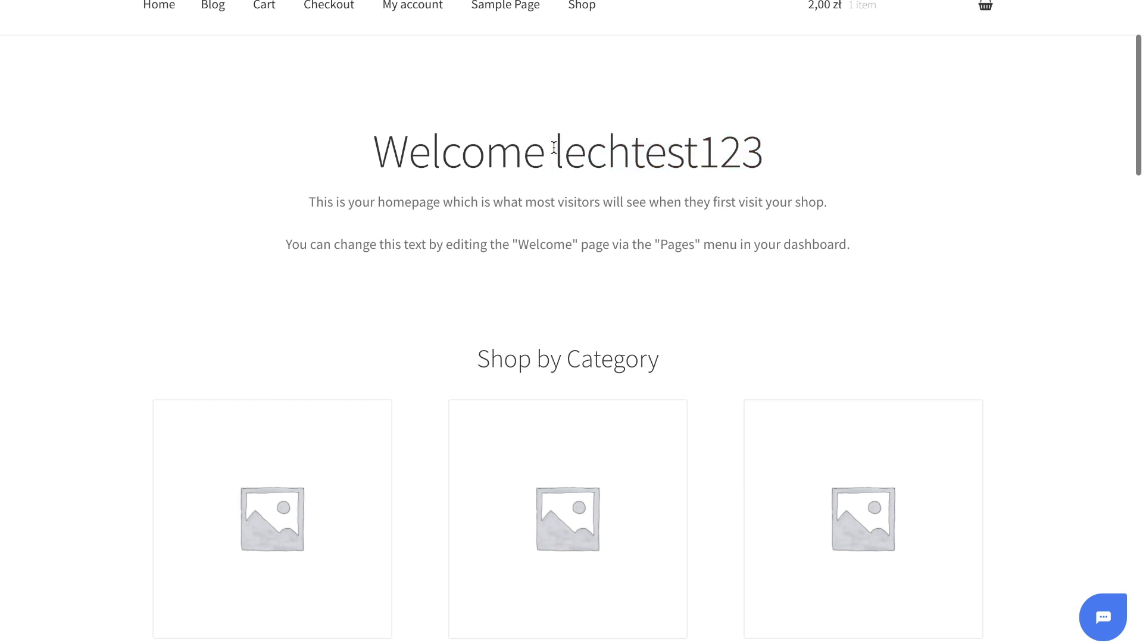